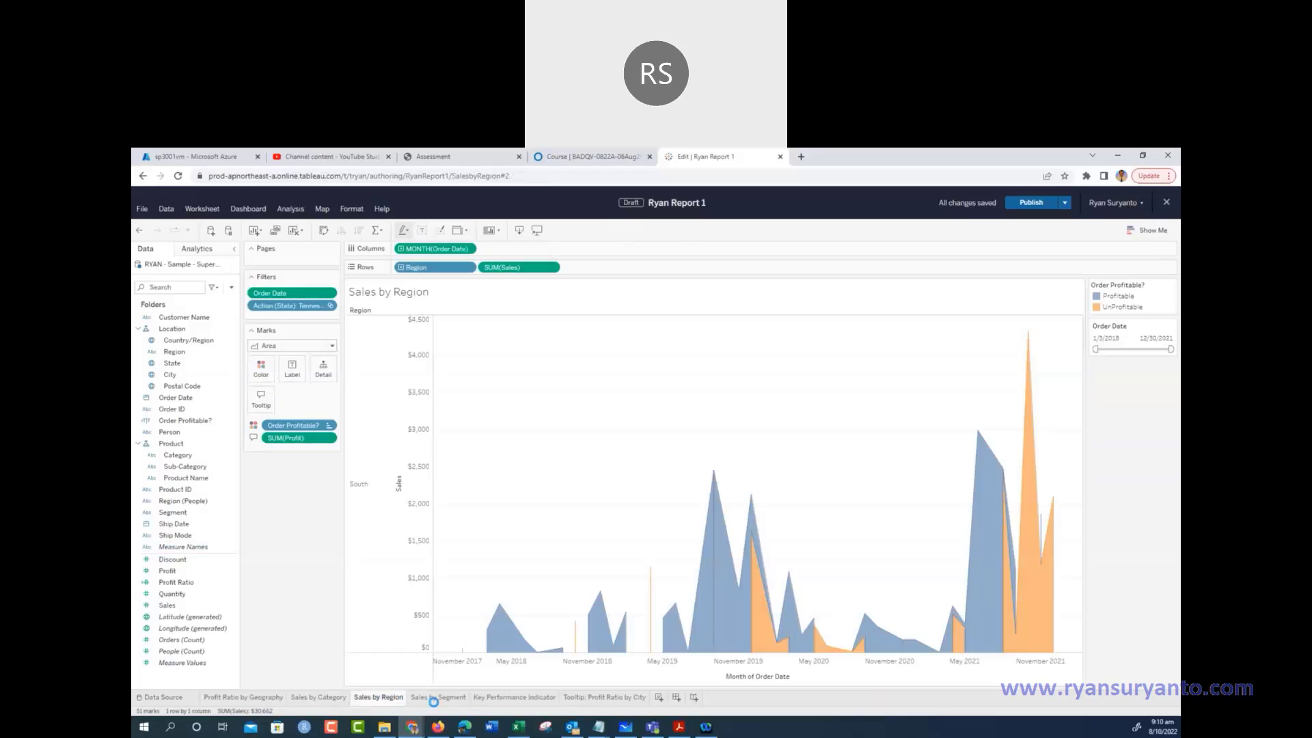
View the Sales by Segment, Key Performance Indicator and Profit Ratio by Geography worksheets
click(434, 698)
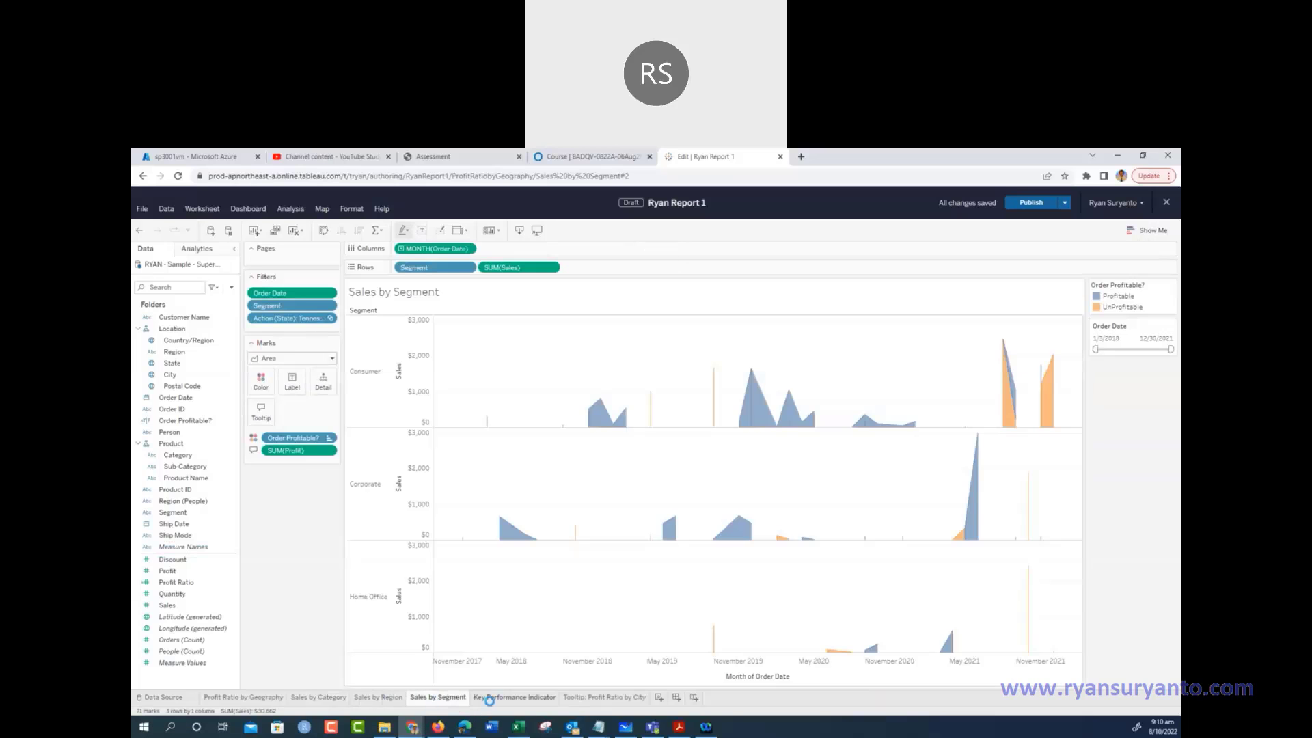
click(489, 697)
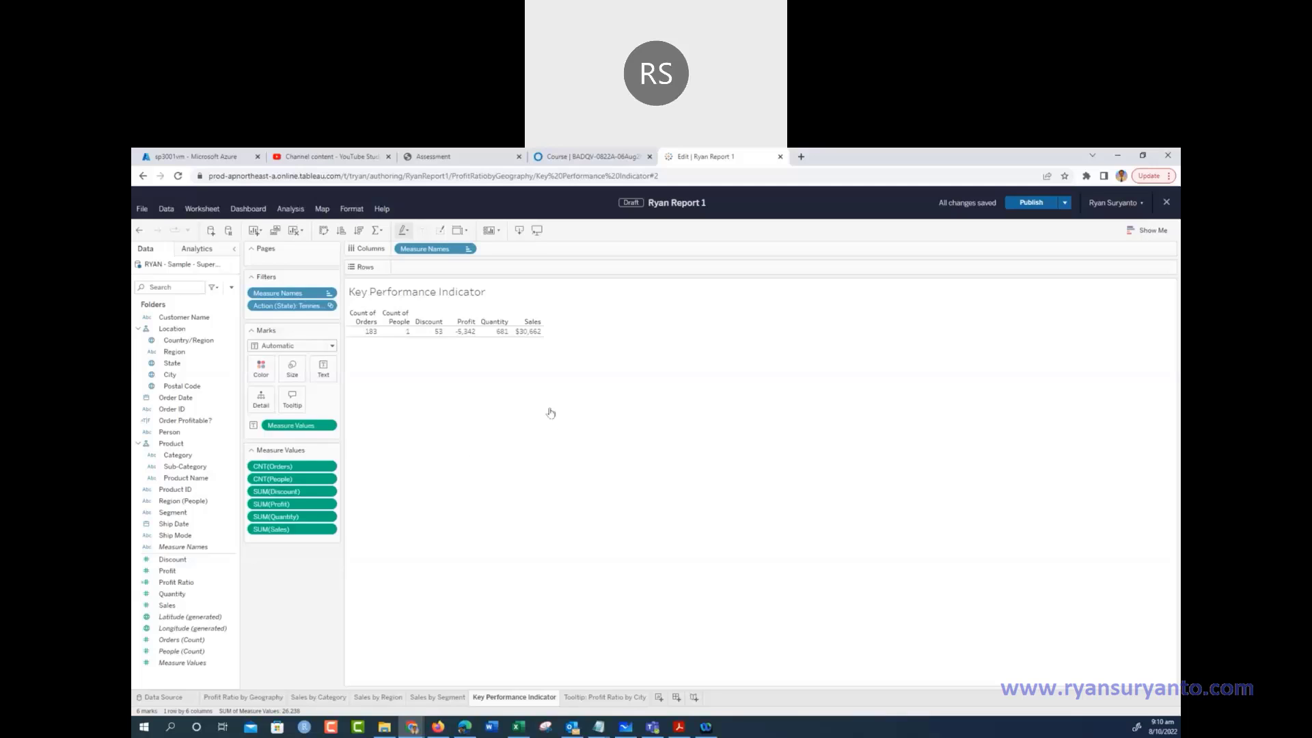
click(251, 698)
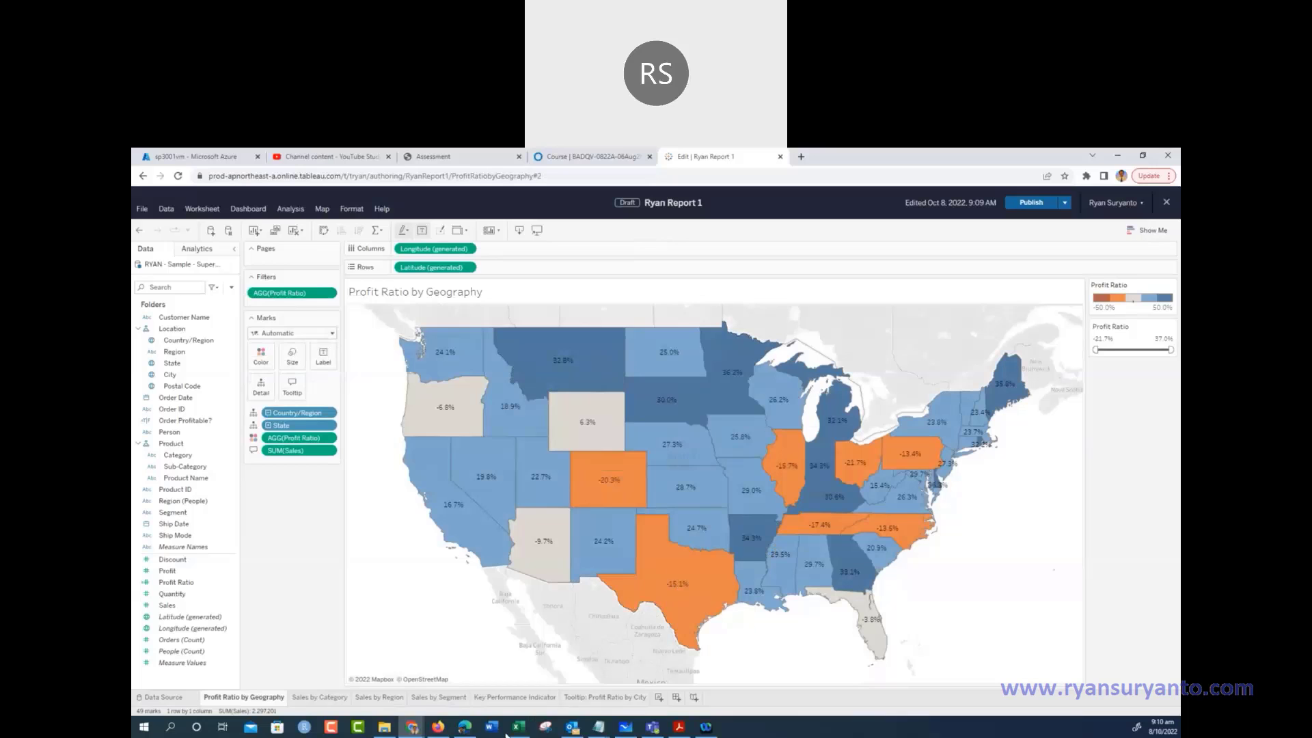
Switch to the Word document 02-Tableau-BarChartandDashboard.docx and review the instructions for creating a bar chart for the map's tooltip
click(382, 728)
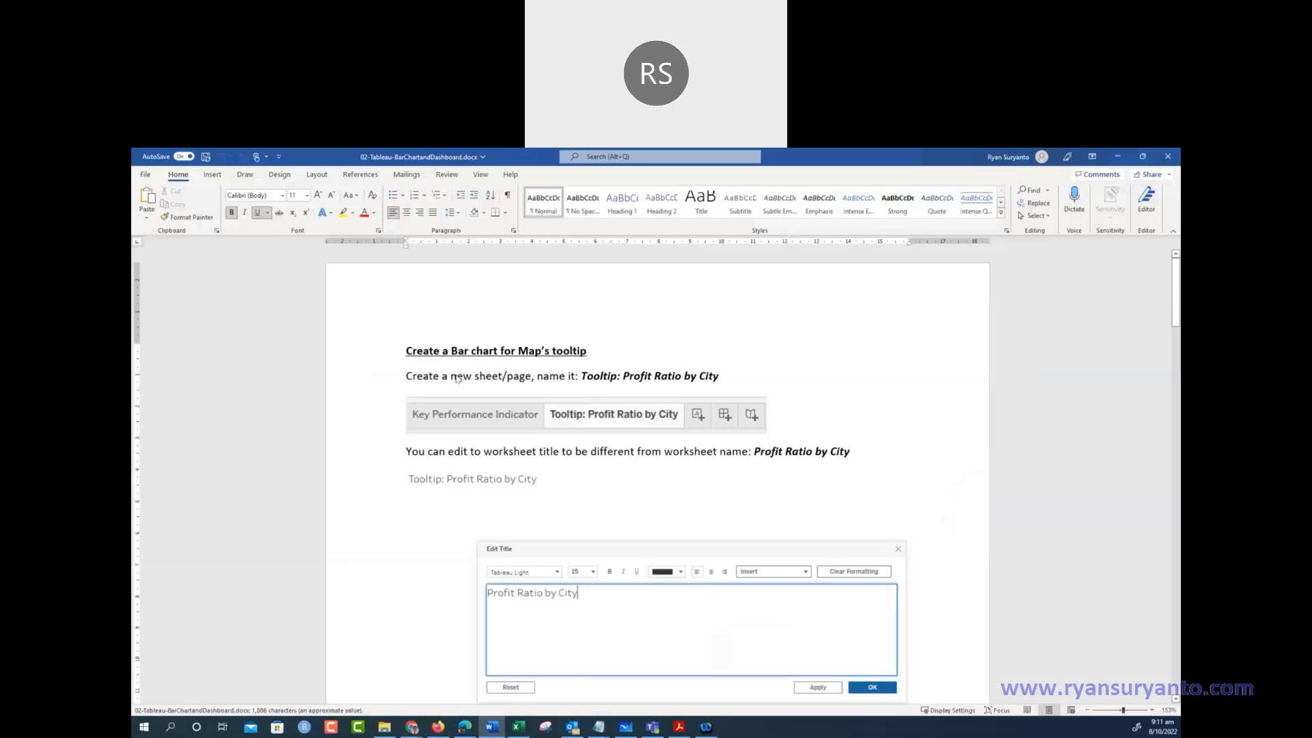
scroll(554, 318, down, 1)
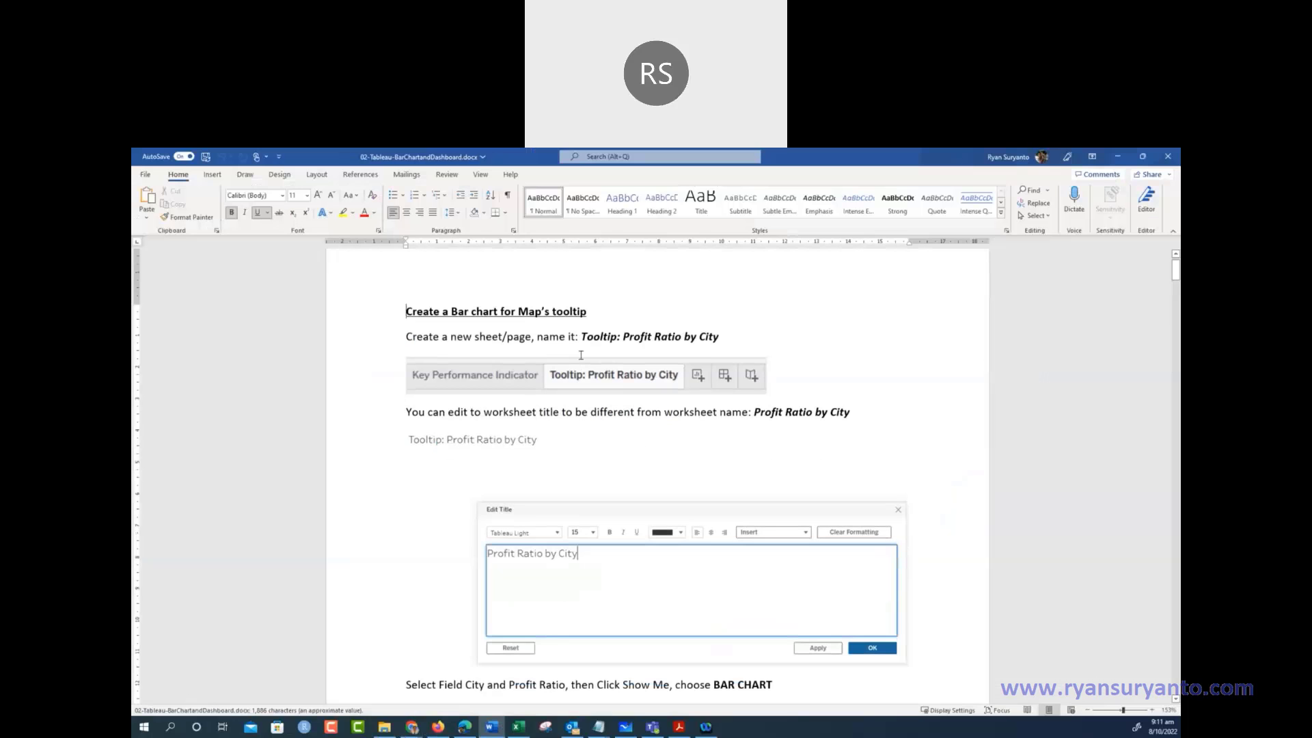
scroll(579, 355, down, 8)
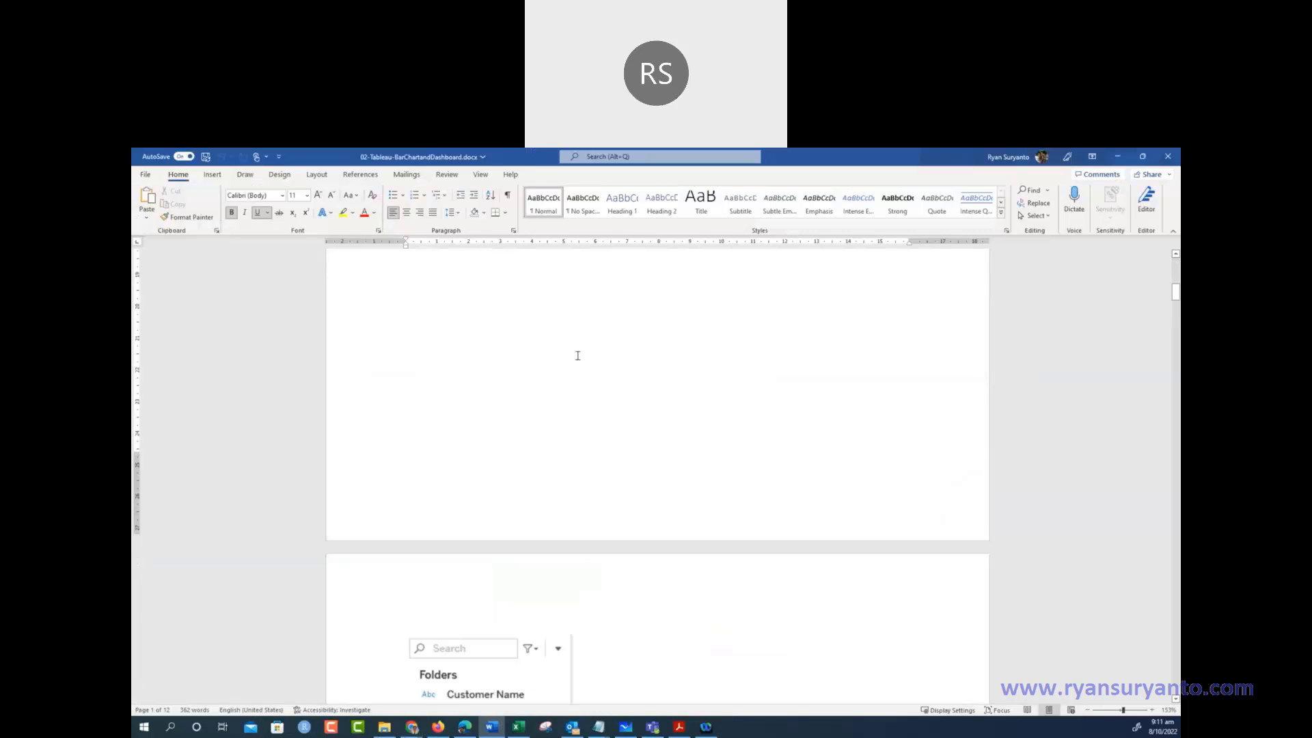
scroll(577, 355, down, 10)
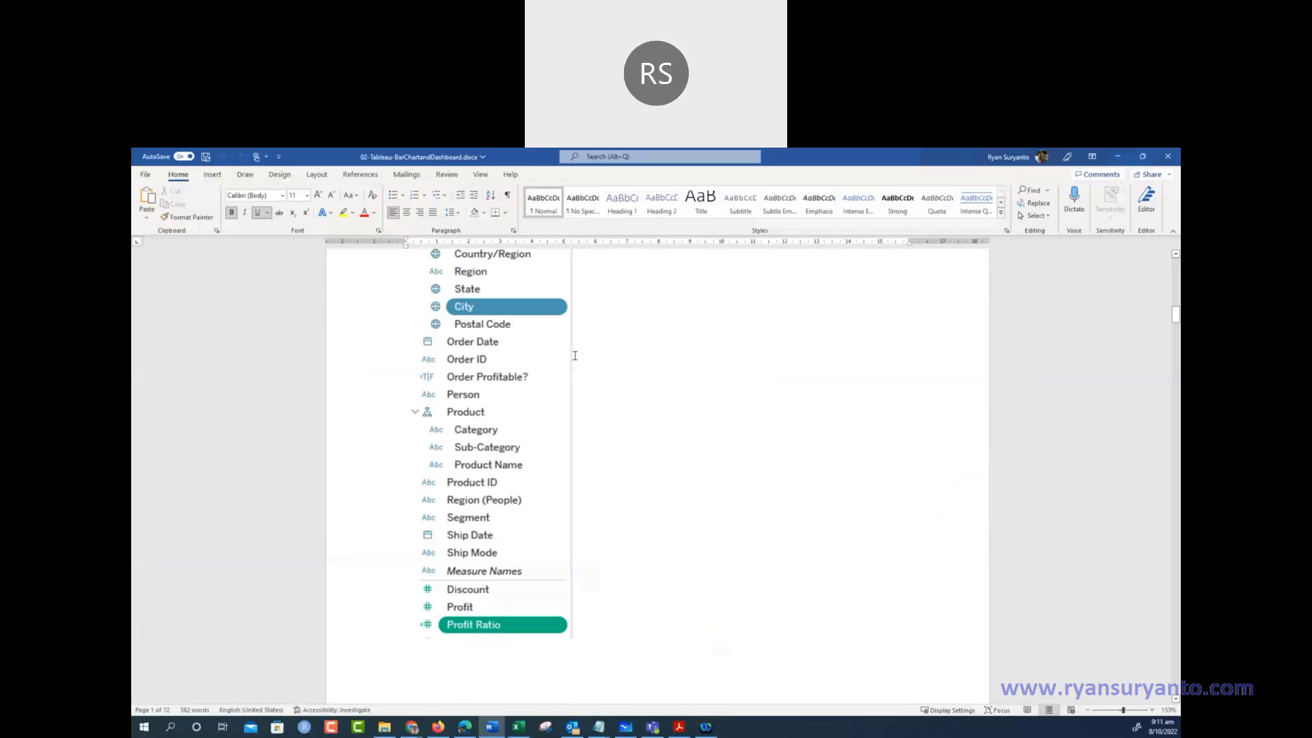
scroll(574, 355, down, 15)
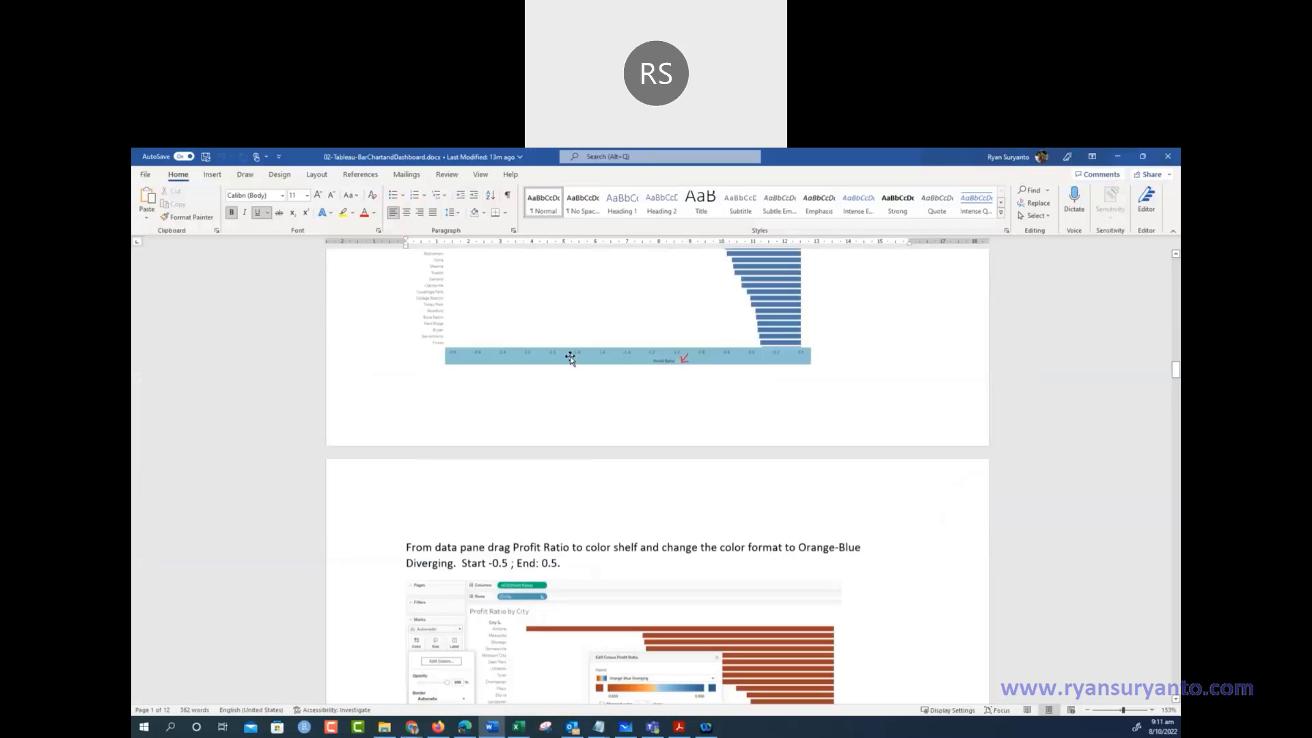
scroll(570, 355, down, 15)
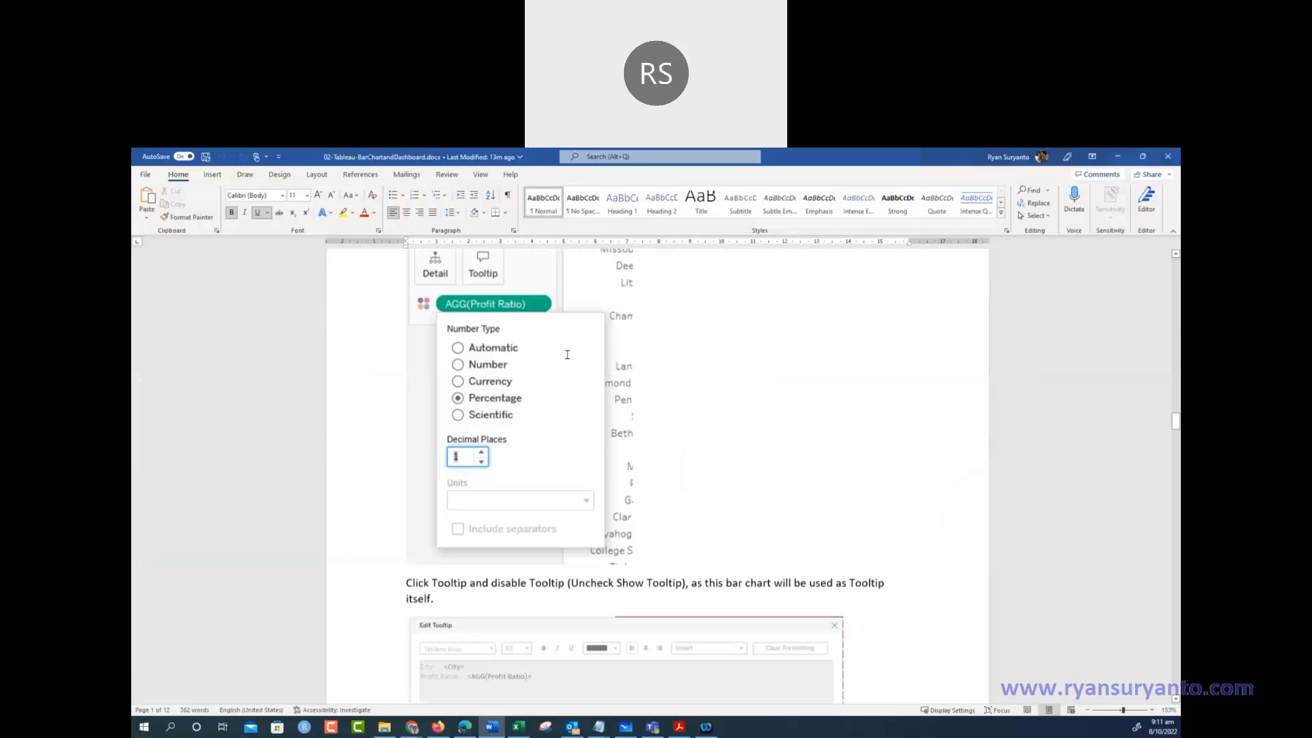
scroll(567, 355, down, 15)
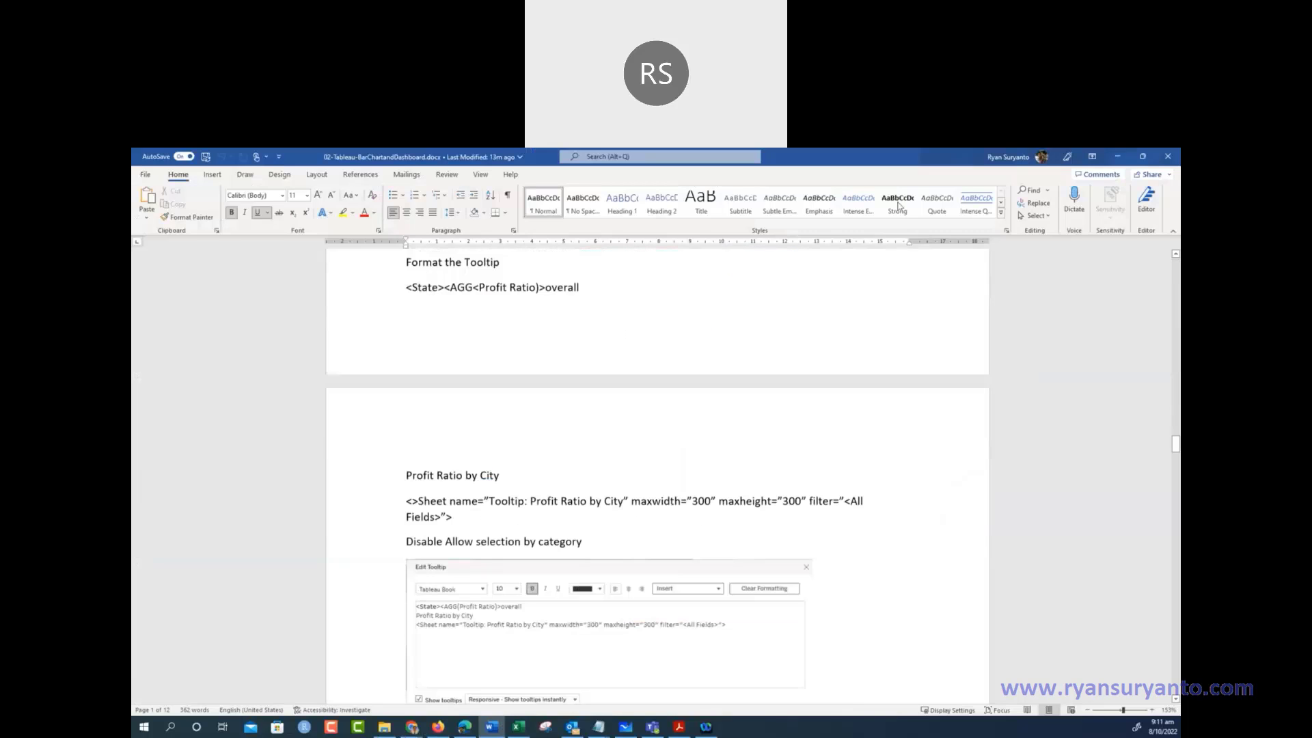
click(1118, 155)
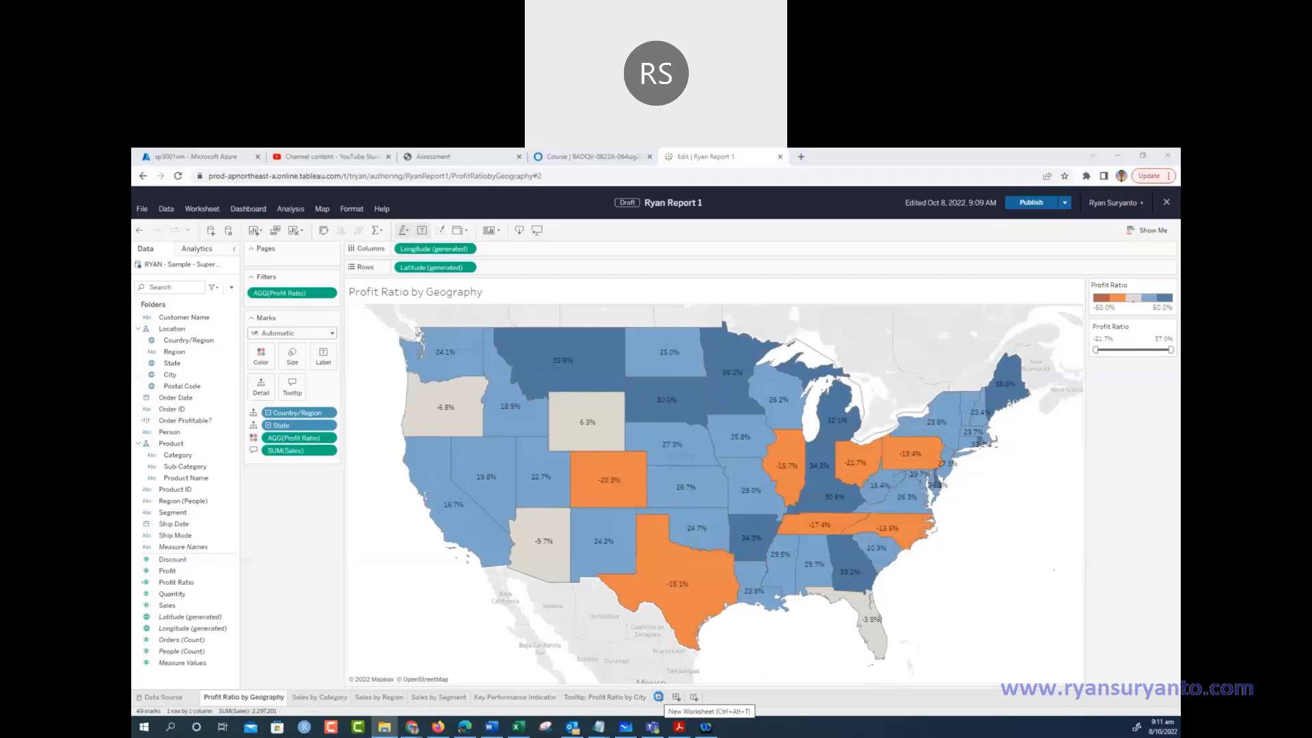
Add a new worksheet to the Tableau workbook and delete the existing "Tooltip: Profit Ratio by City" sheet
click(658, 697)
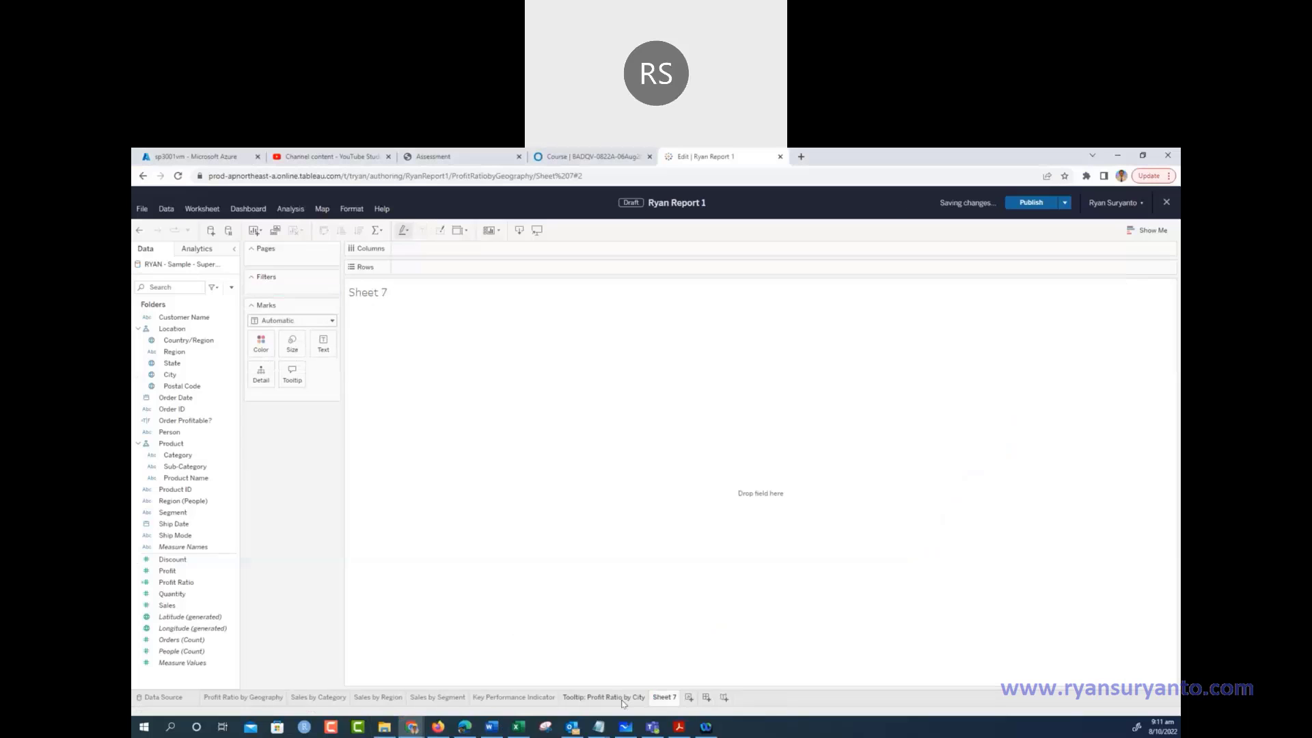
right_click(621, 701)
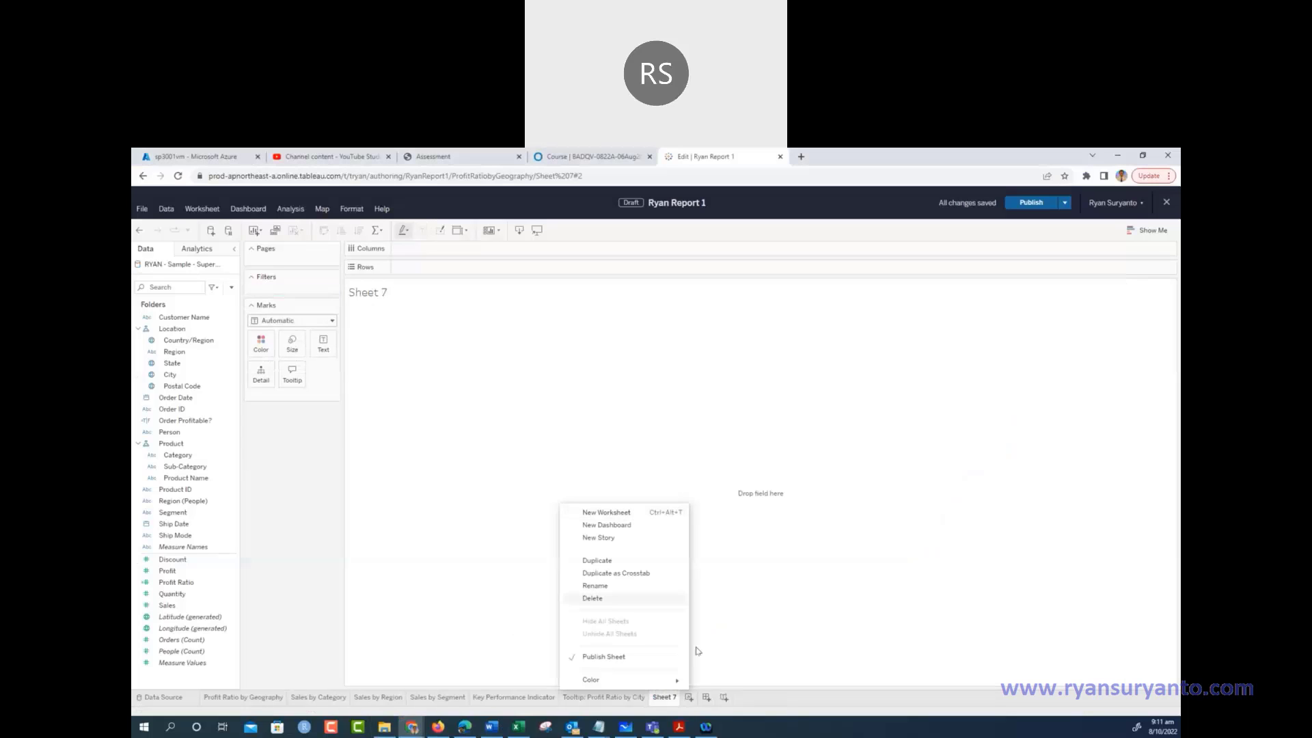
click(593, 598)
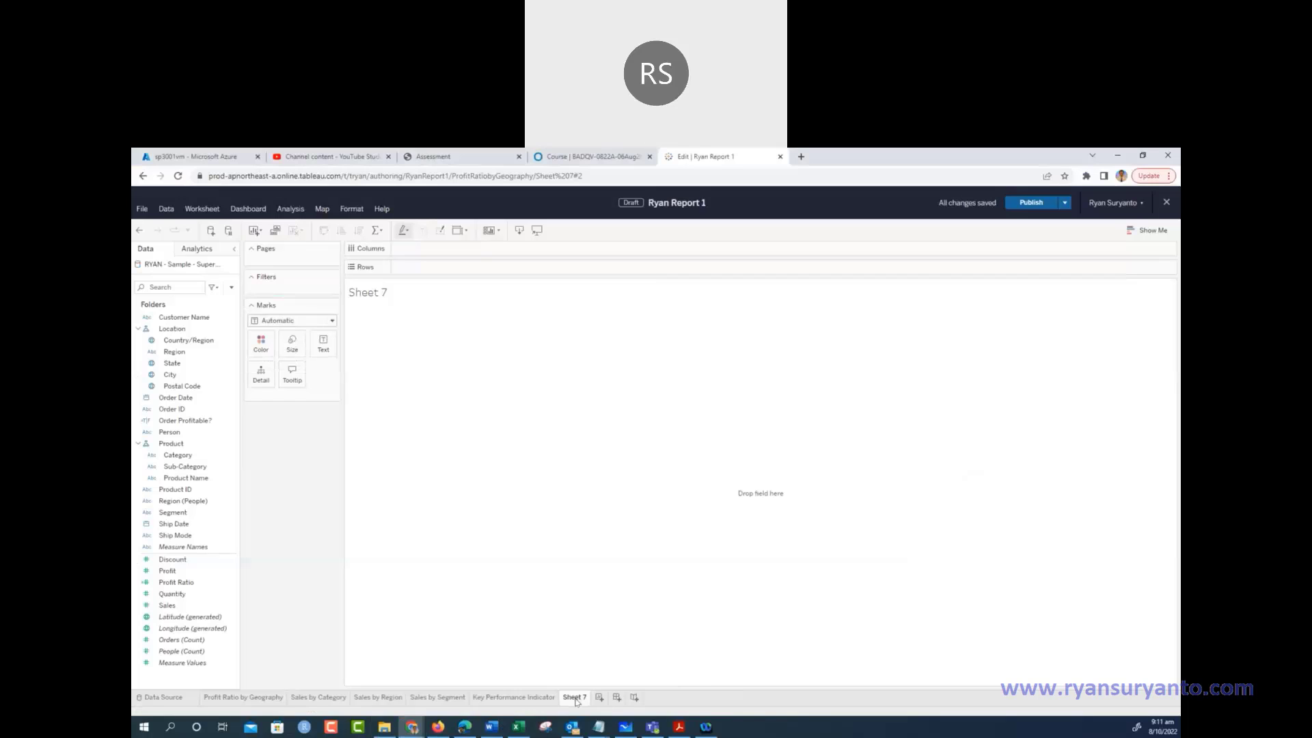
Rename the new worksheet "Tooltip: Profit Ratio by City", checking the name against the Word instructions
right_click(575, 700)
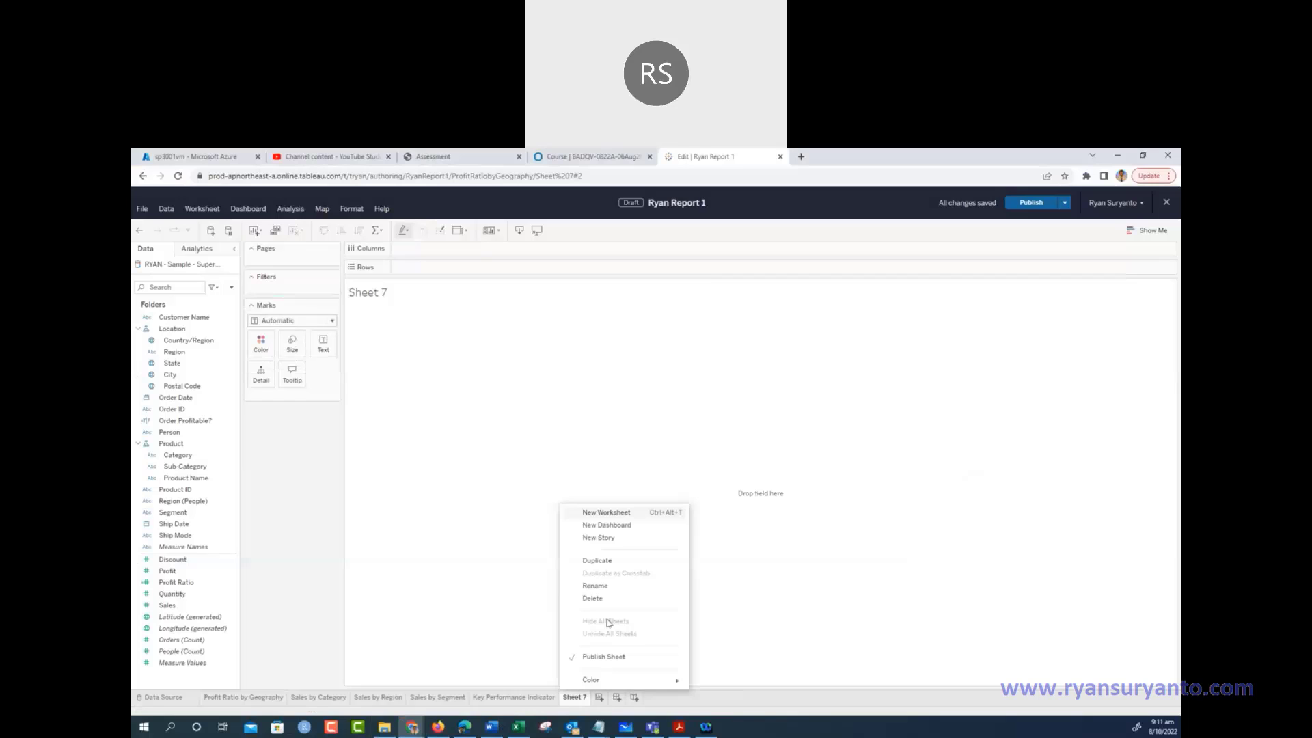
click(593, 587)
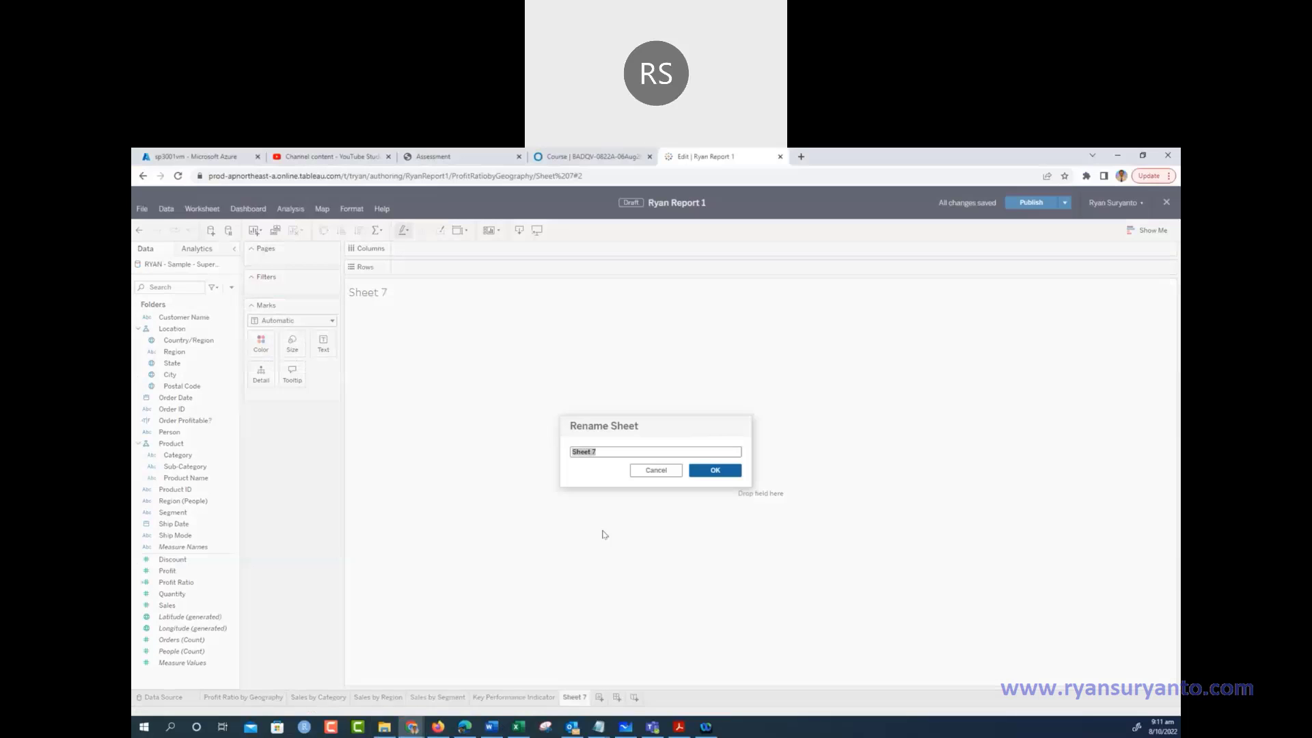
text(Tooltip: Profit Ratio)
click(492, 727)
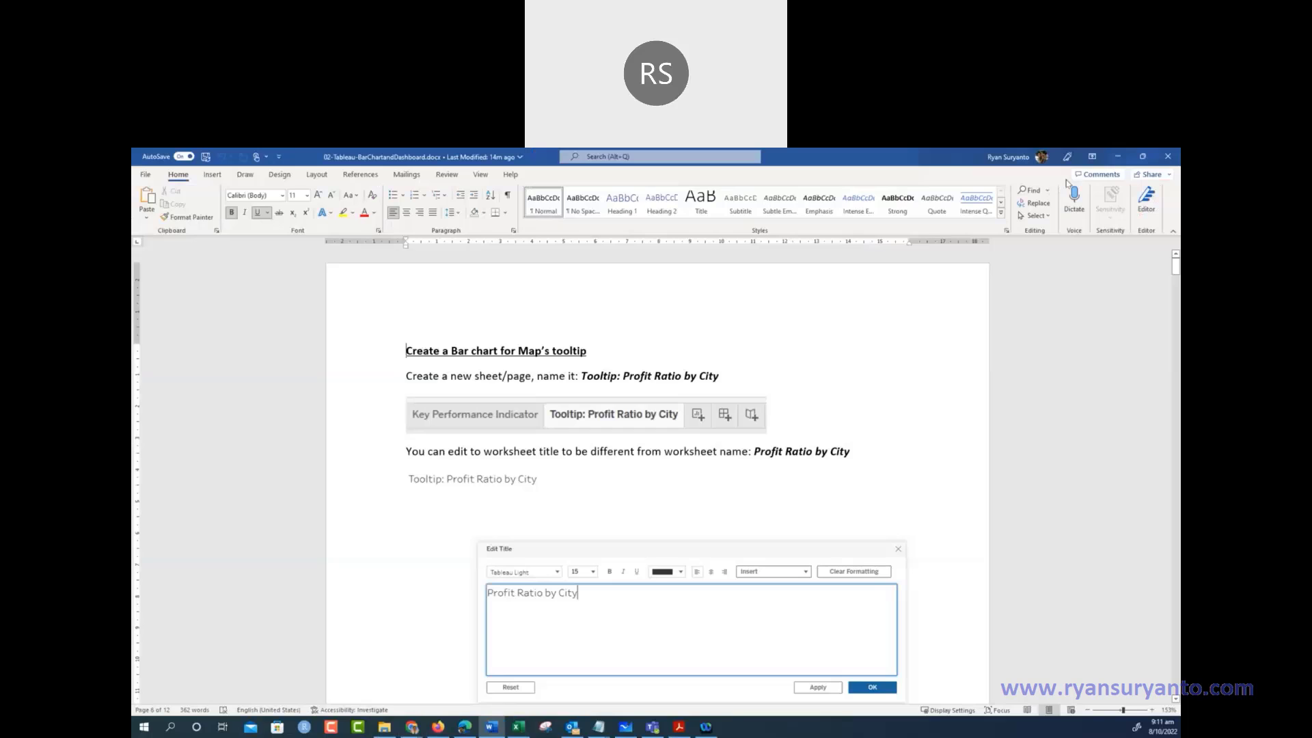
click(1118, 156)
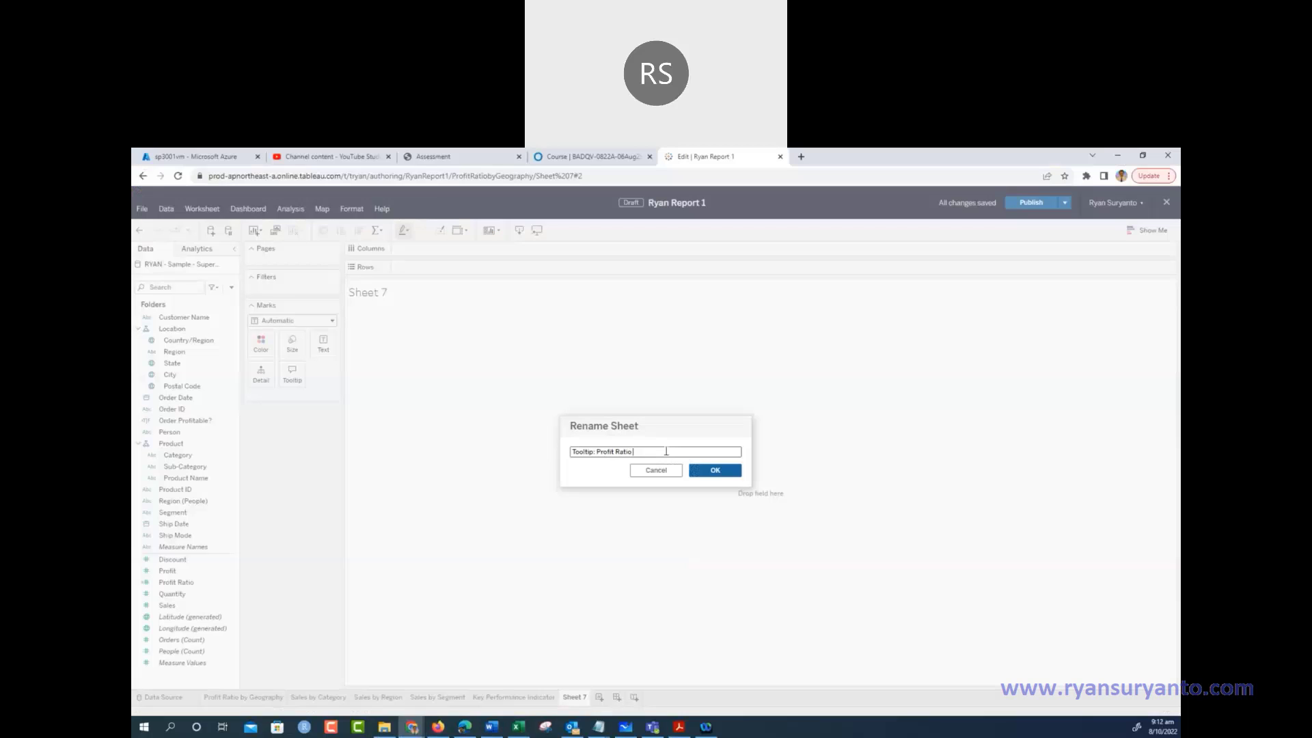
text(by City)
click(726, 471)
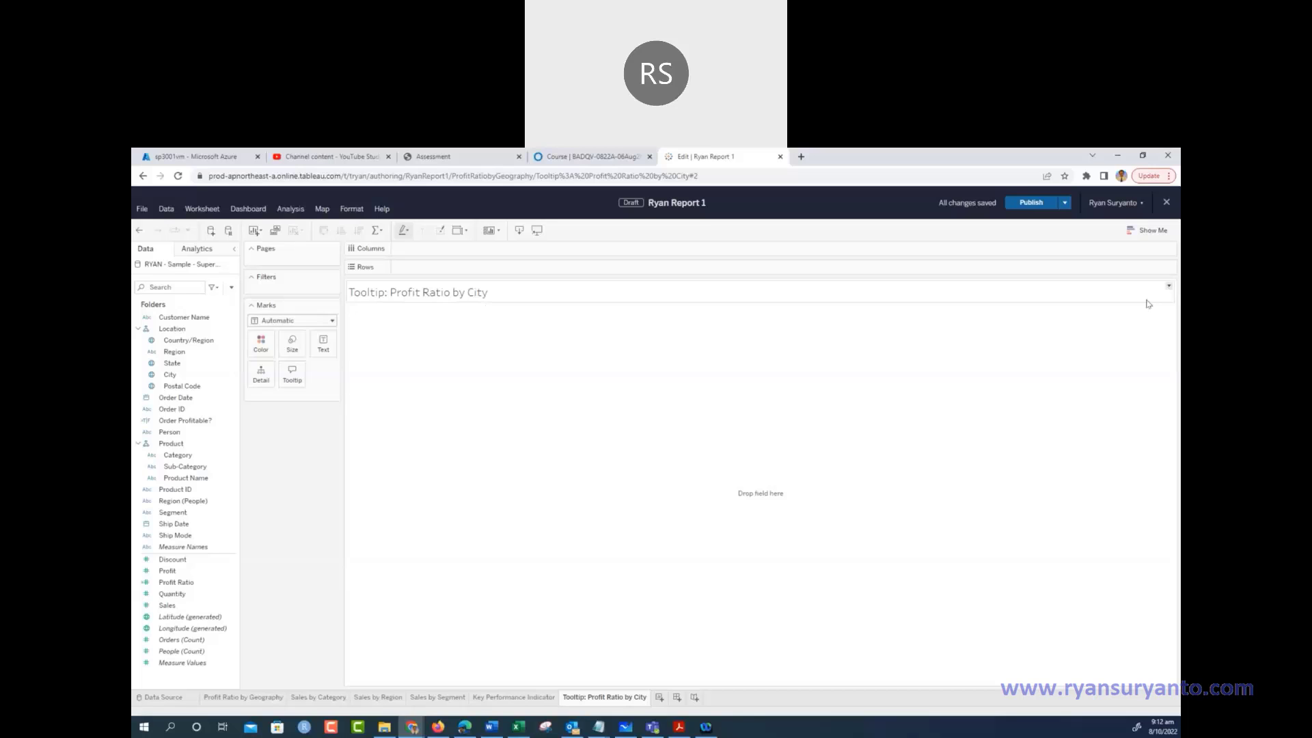
Replace the worksheet title's sheet name placeholder with the text "Profit Ratio by City"
double_click(395, 298)
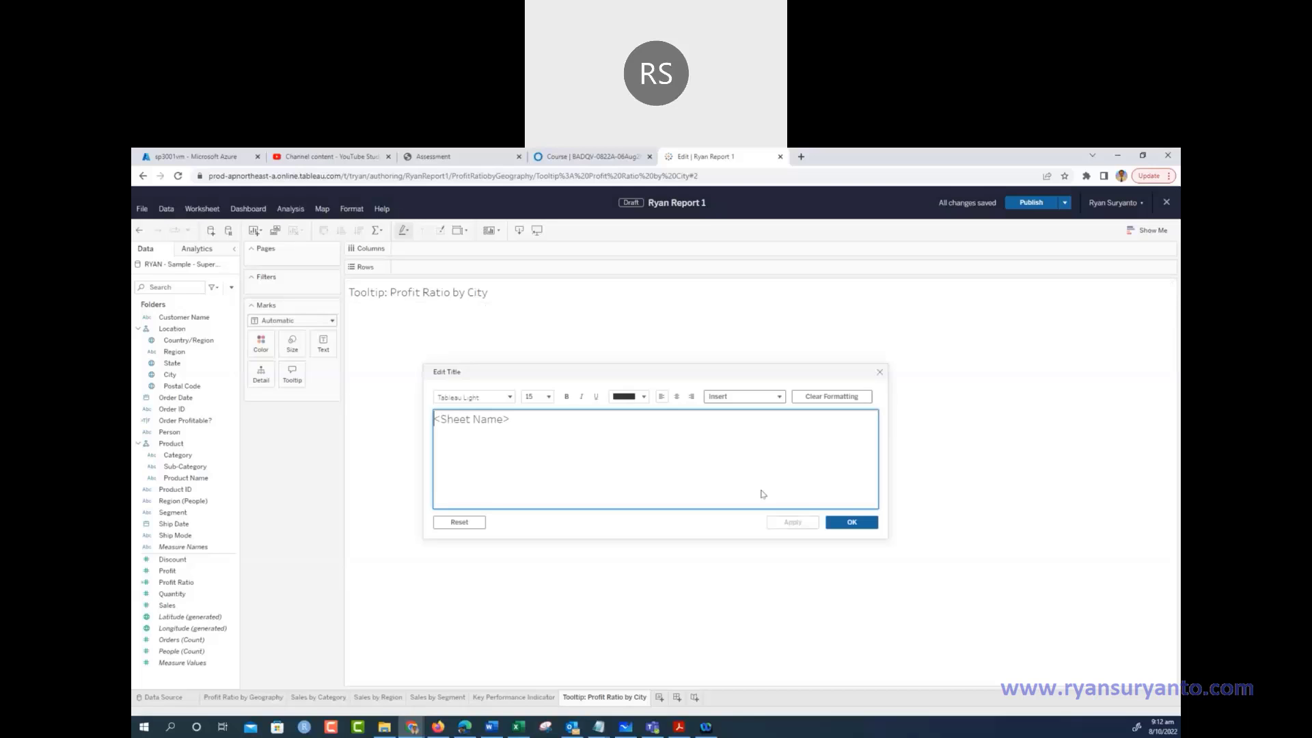
double_click(403, 292)
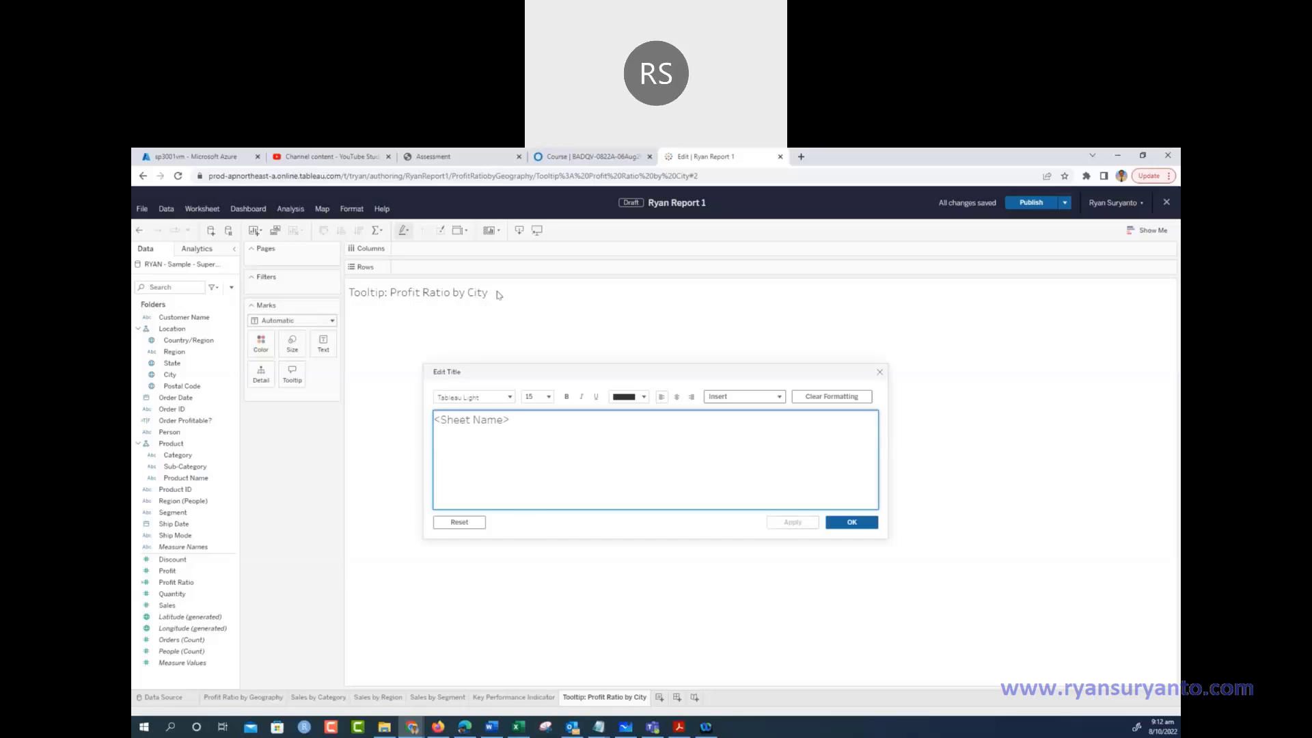
click(522, 422)
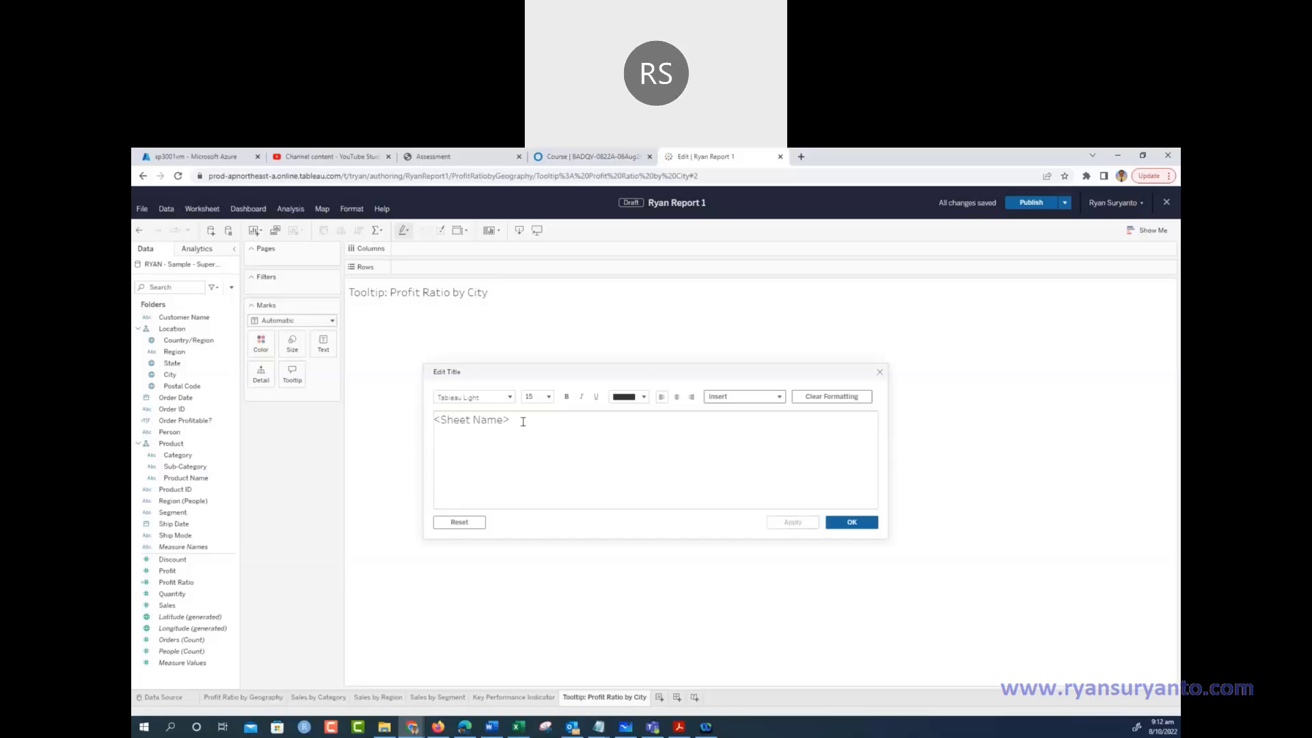
click(523, 422)
key(ctrl+a)
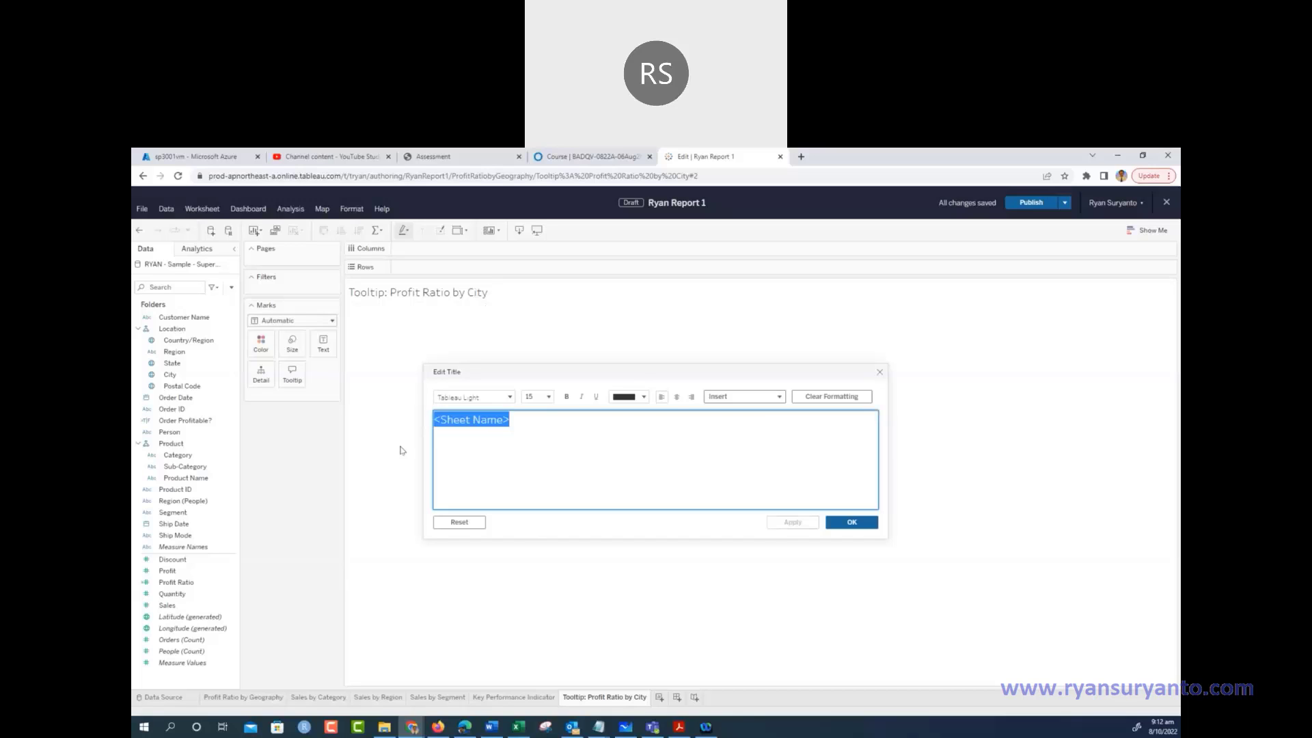
text(Prof)
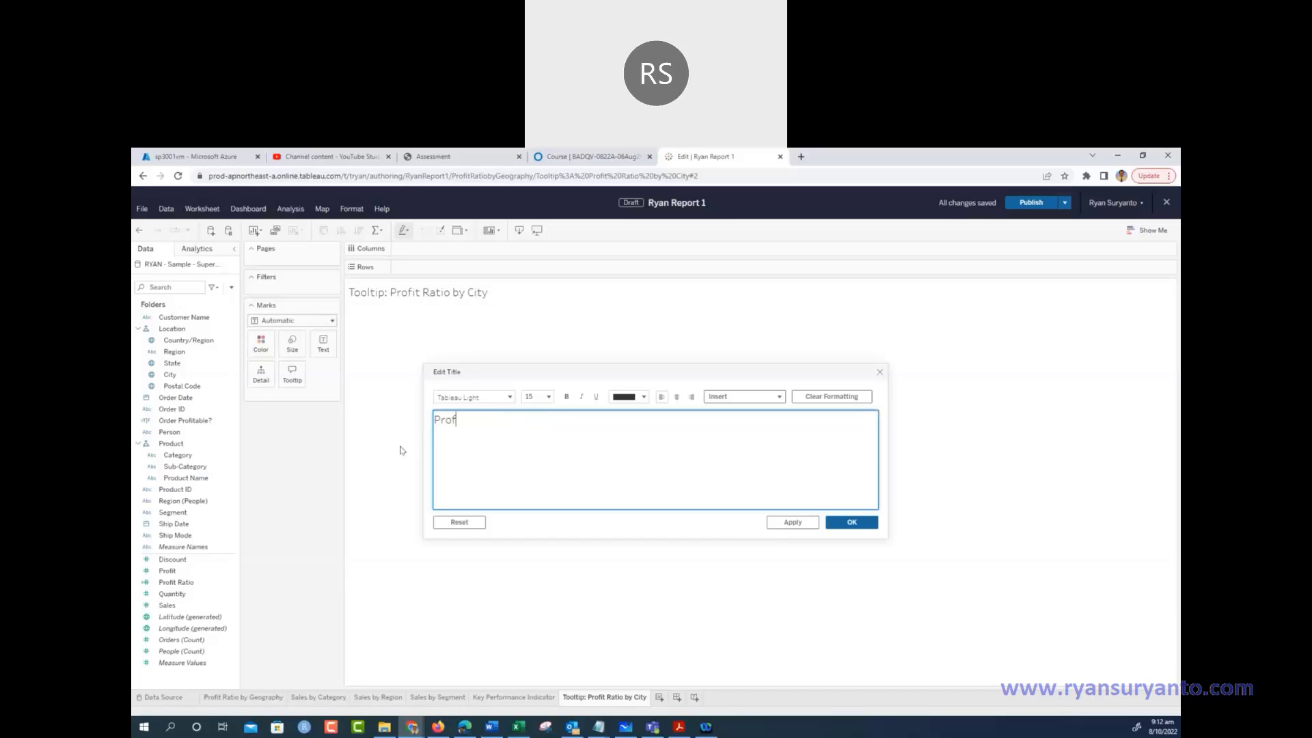
text(it Ratio by City)
click(779, 399)
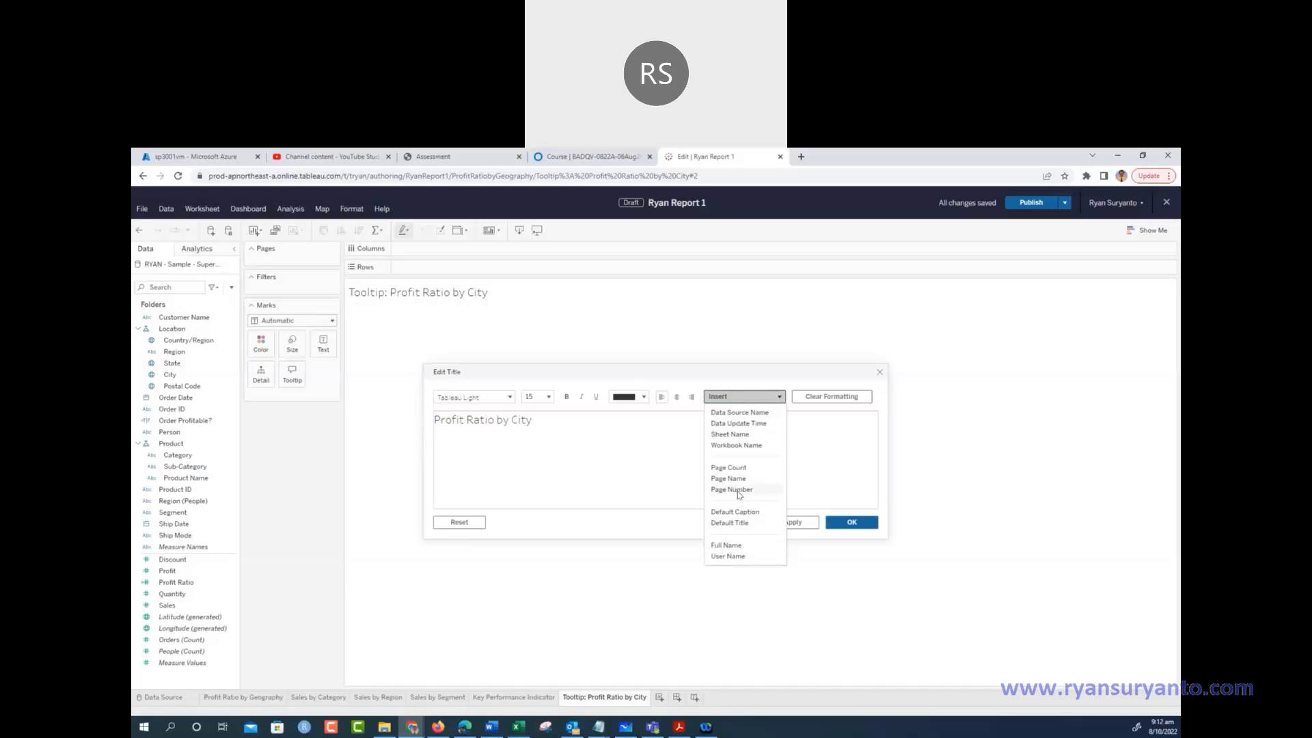
click(542, 421)
click(858, 523)
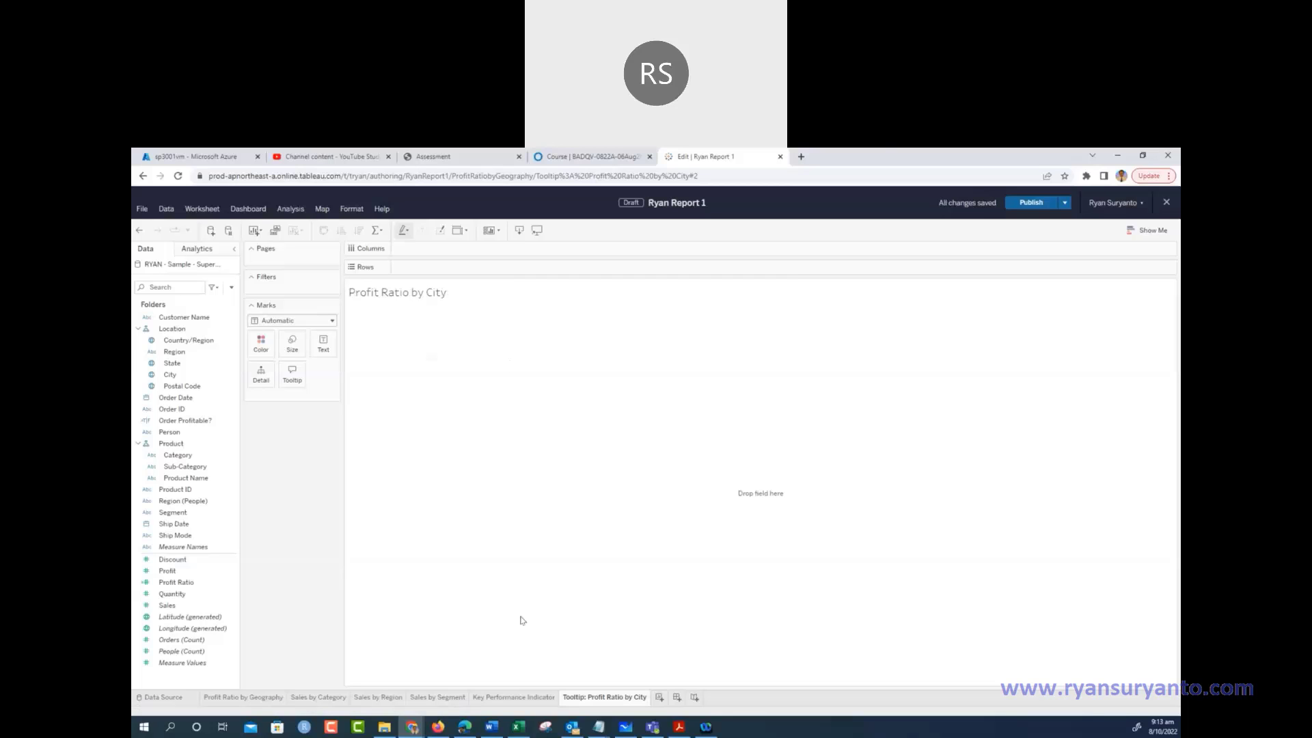
Create a horizontal bar chart from the City and Profit Ratio fields using Show Me
click(173, 376)
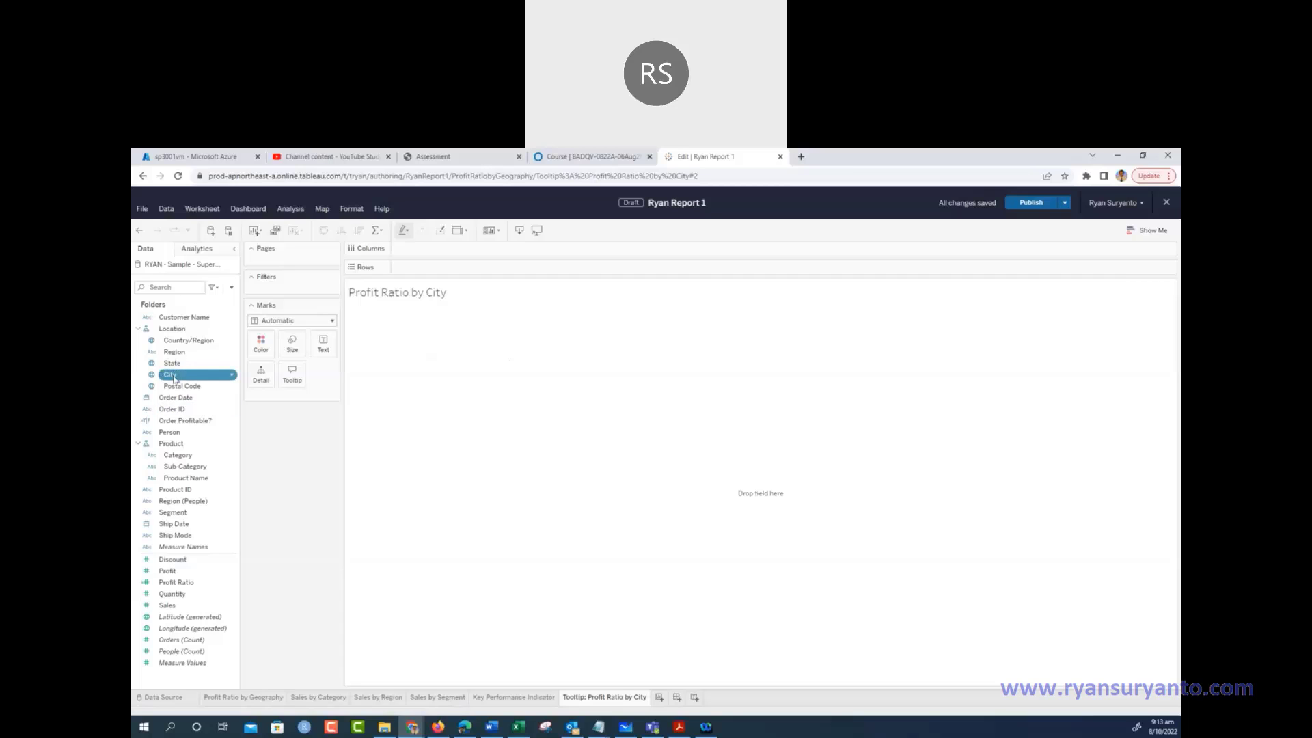
ctrl+click(184, 583)
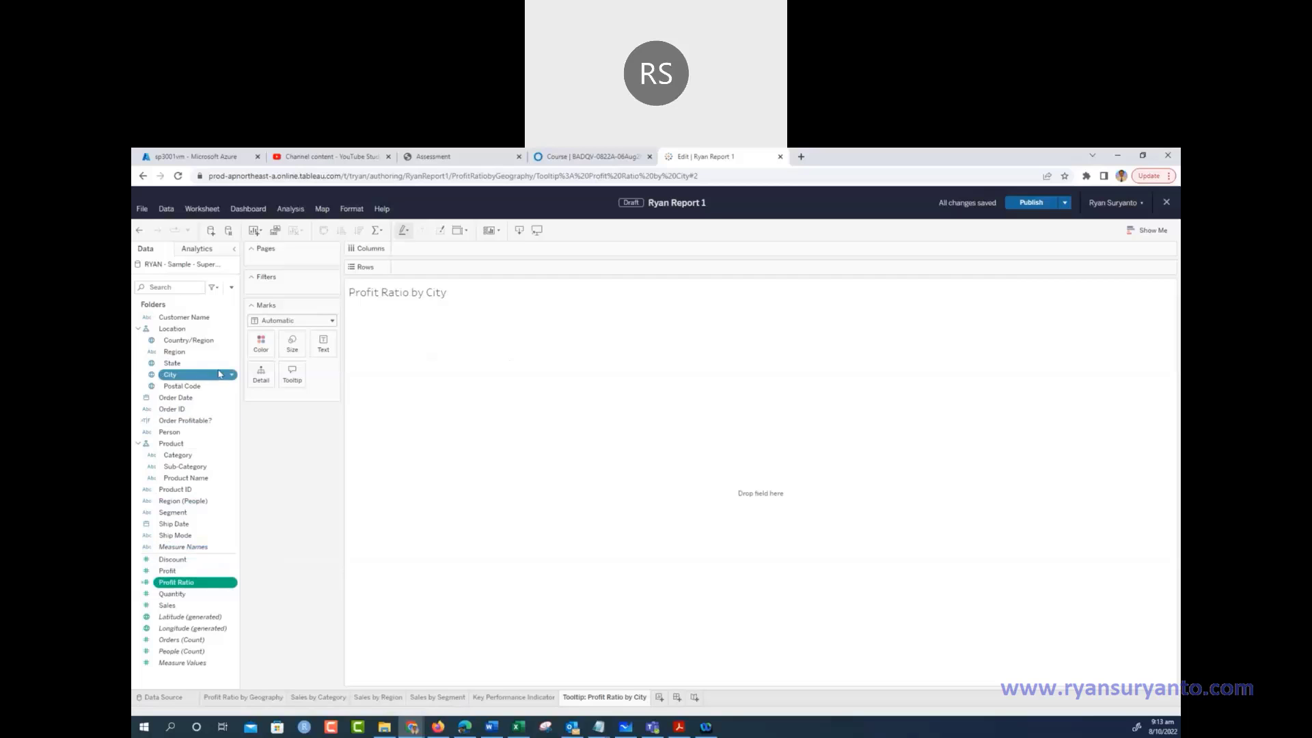
click(1151, 232)
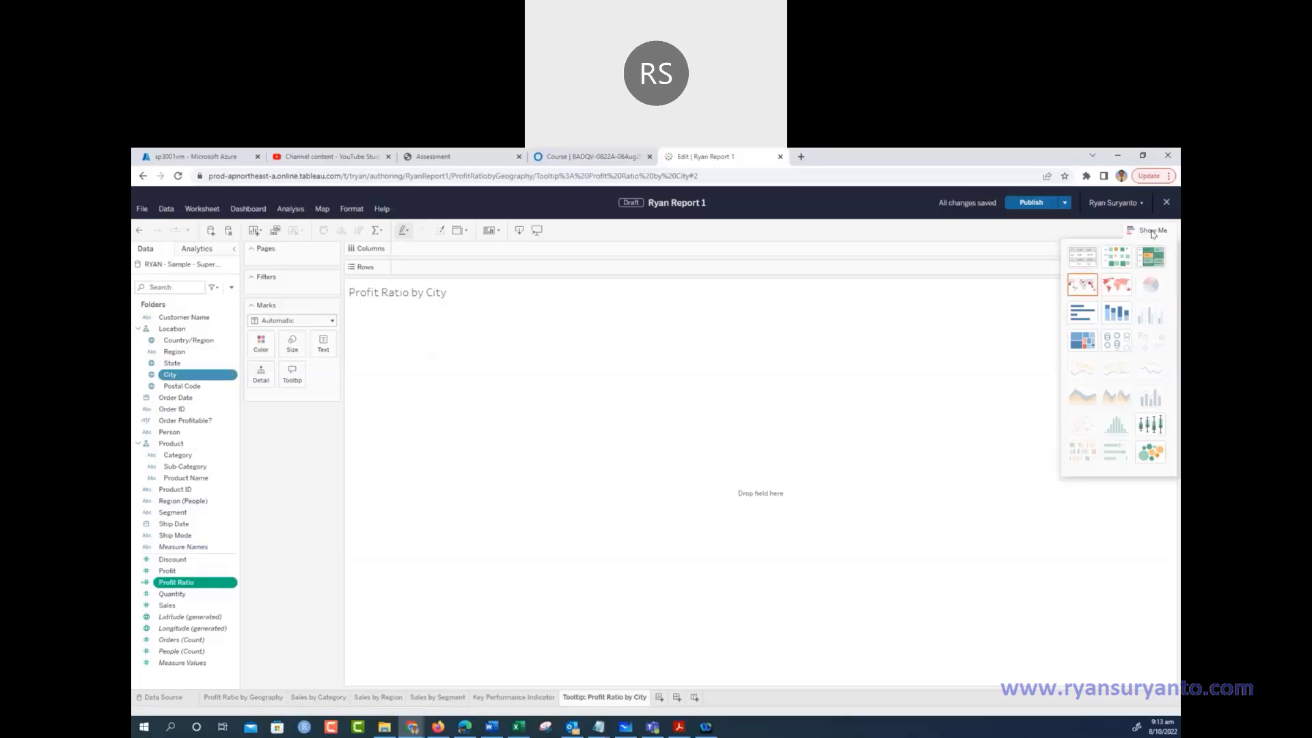
click(1079, 314)
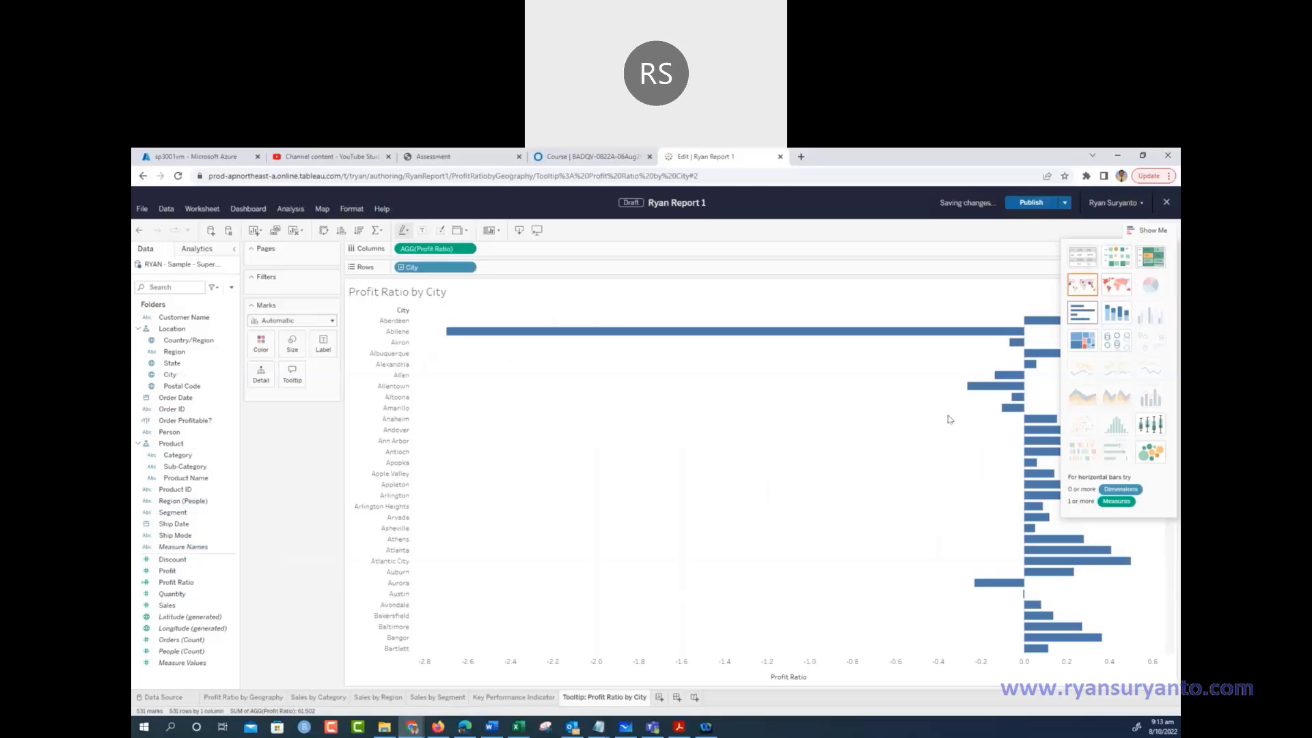
click(1153, 231)
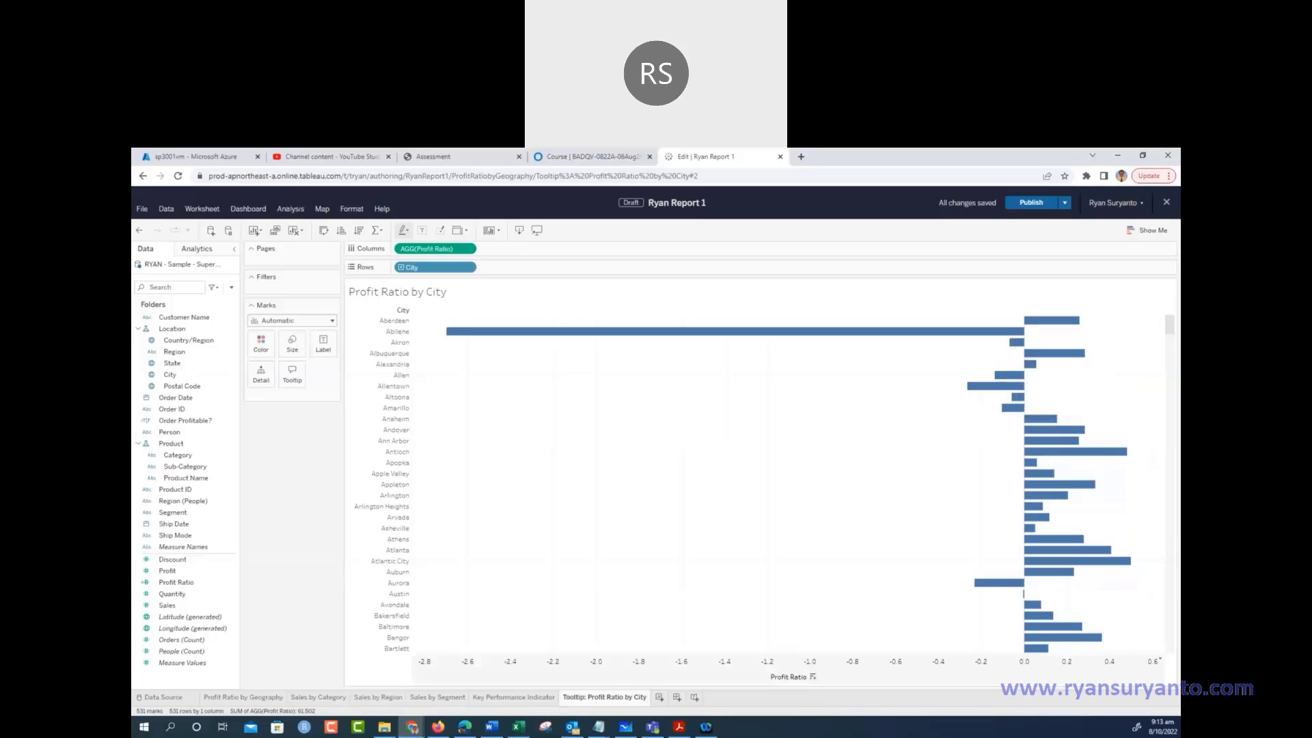
key(ctrl+1)
click(811, 664)
mouse_move(845, 622)
mouse_down()
mouse_move(626, 641)
mouse_move(925, 623)
mouse_up()
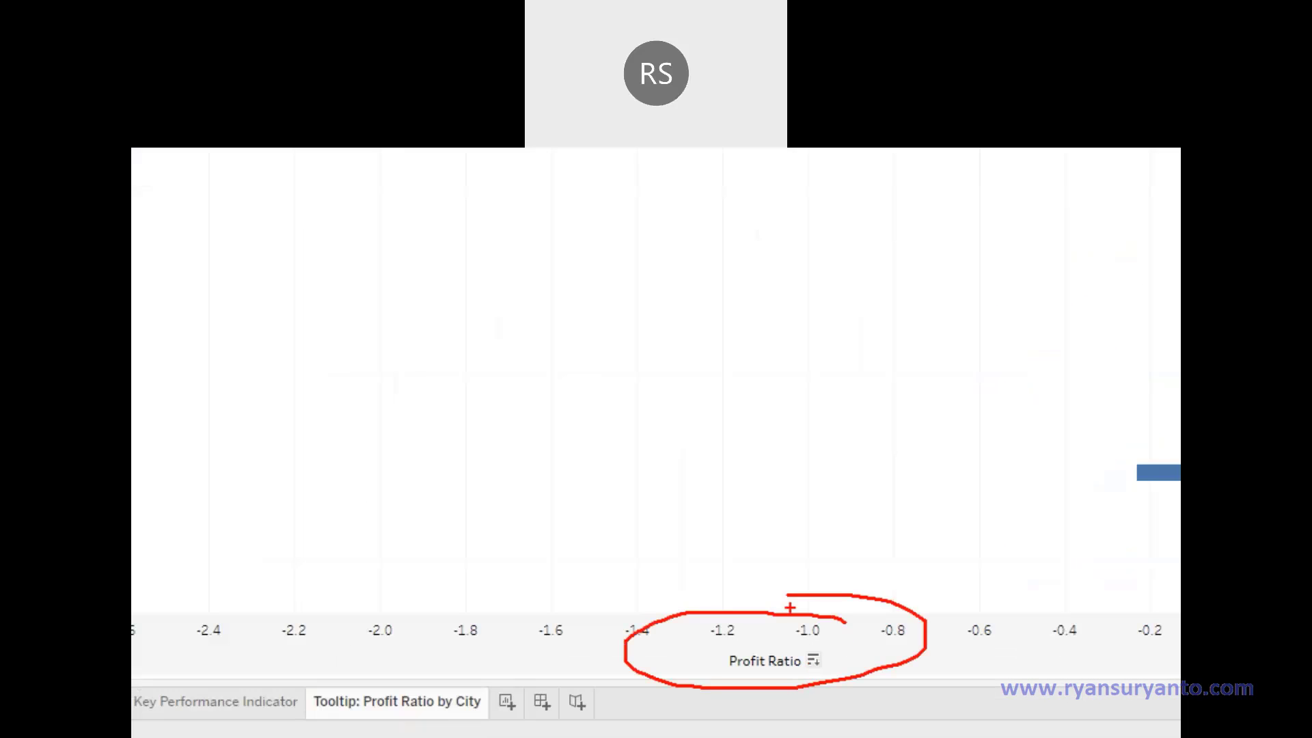
key(Escape)
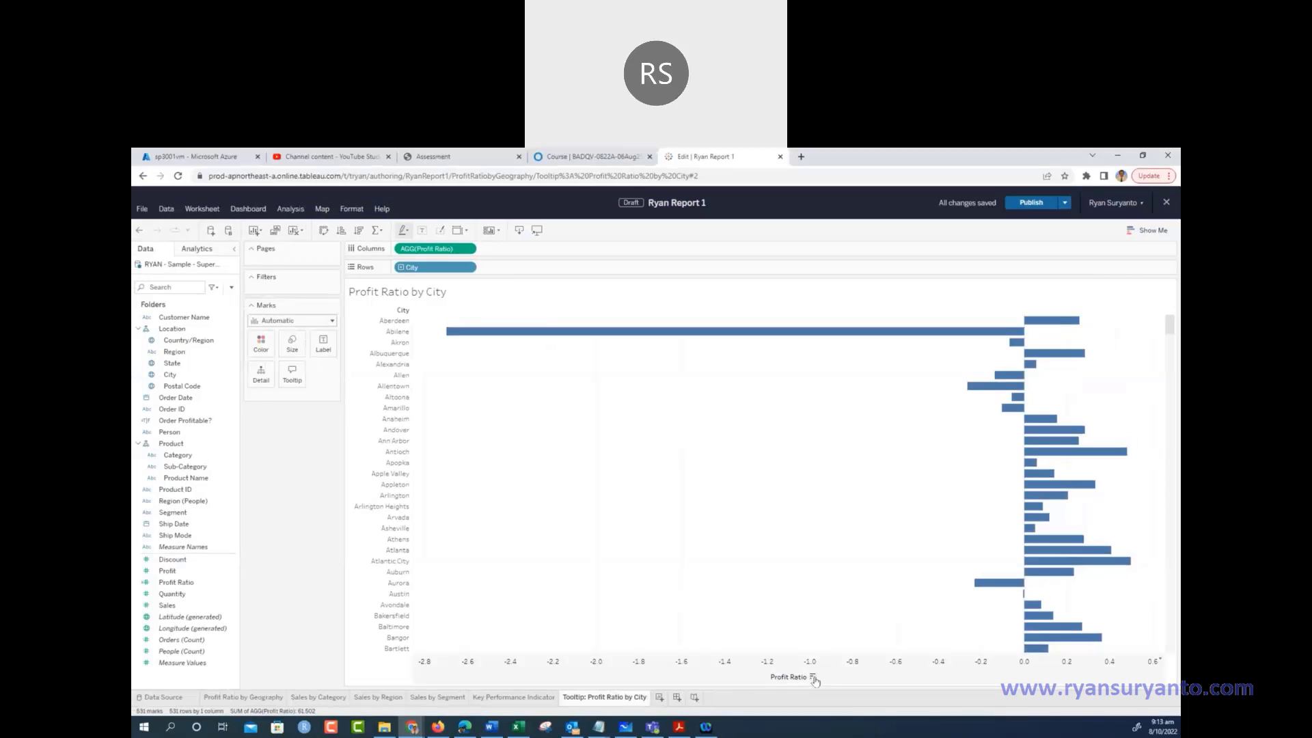
Sort the cities in the bar chart by Profit Ratio in ascending order
click(813, 679)
click(813, 677)
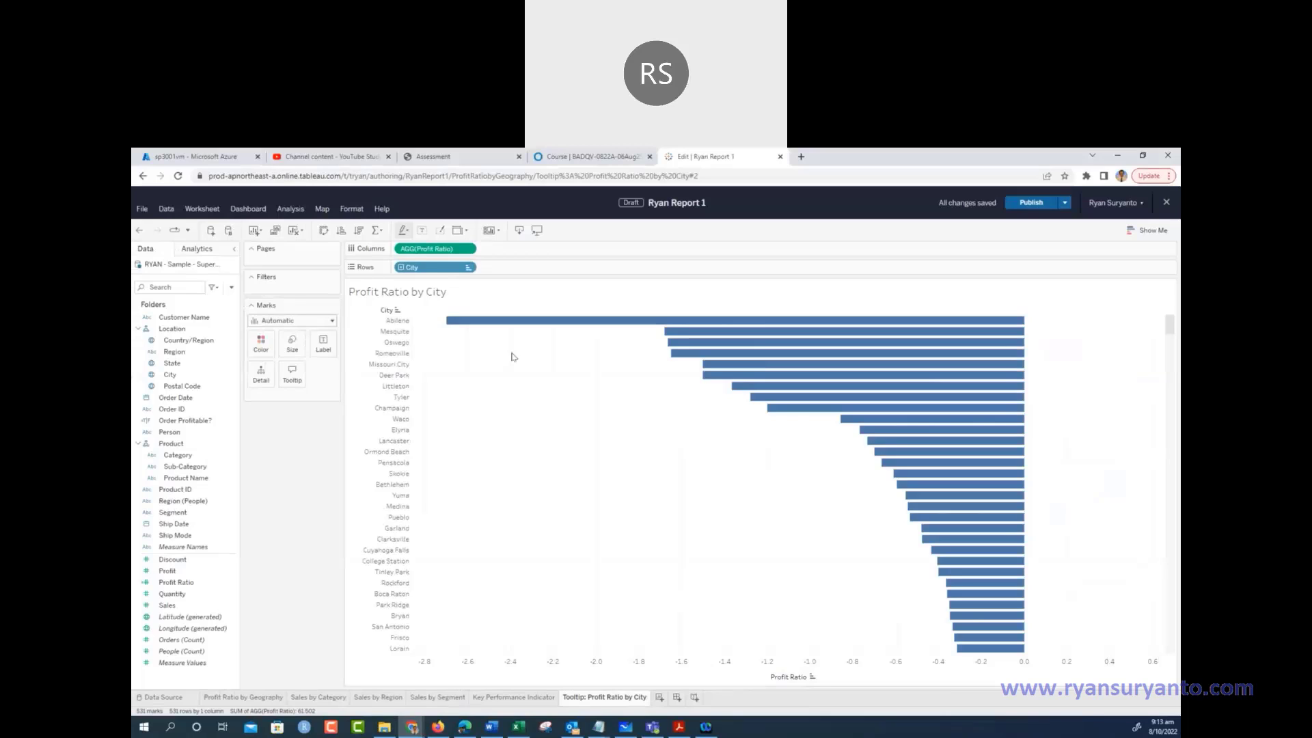
Color the bars in the city chart by the Profit Ratio measure
click(176, 573)
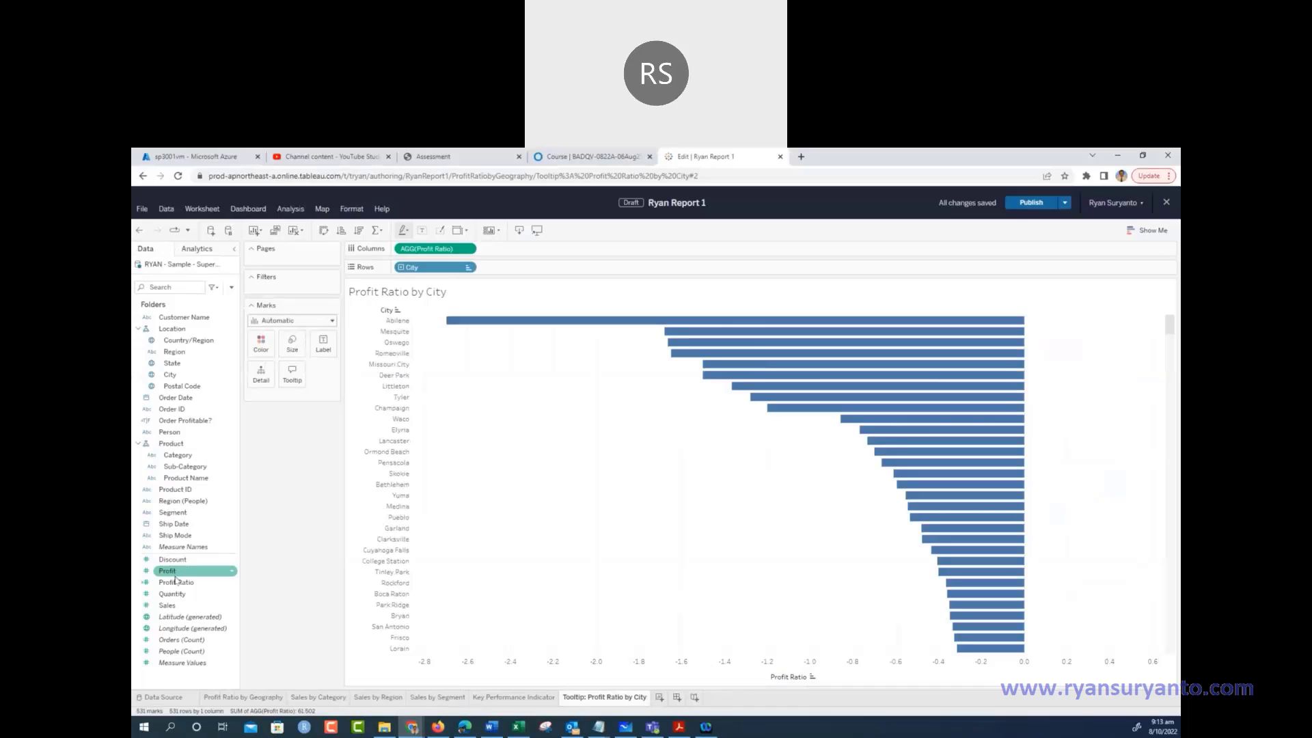
click(177, 583)
click(176, 583)
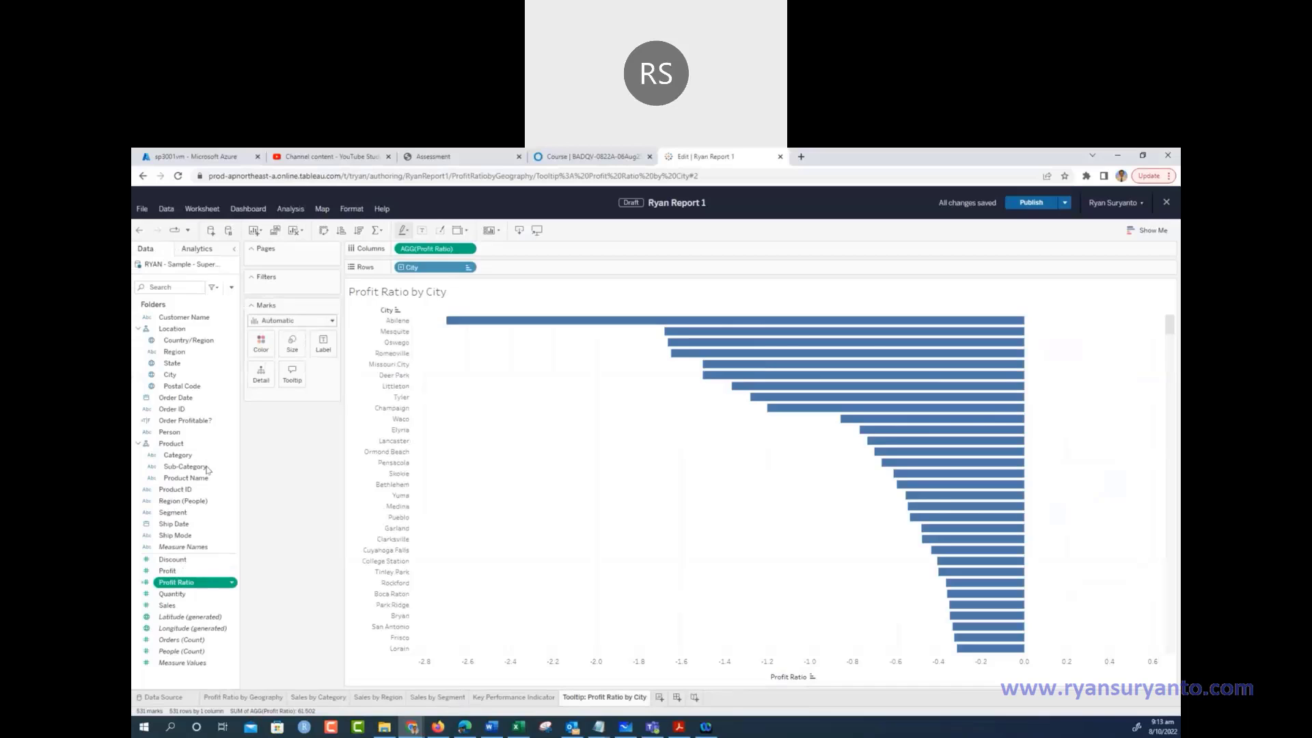
drag(208, 470, 264, 352)
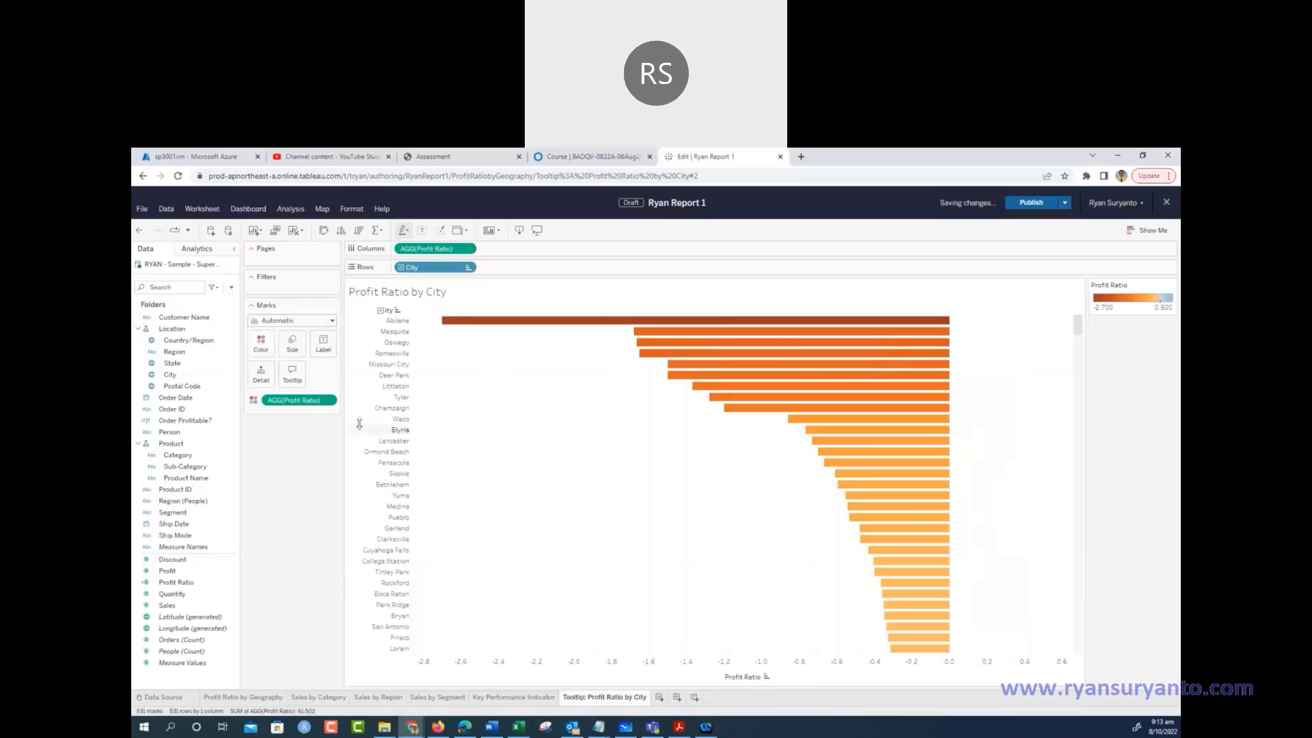
Apply the Orange-Blue Diverging palette to the Profit Ratio colors
click(331, 400)
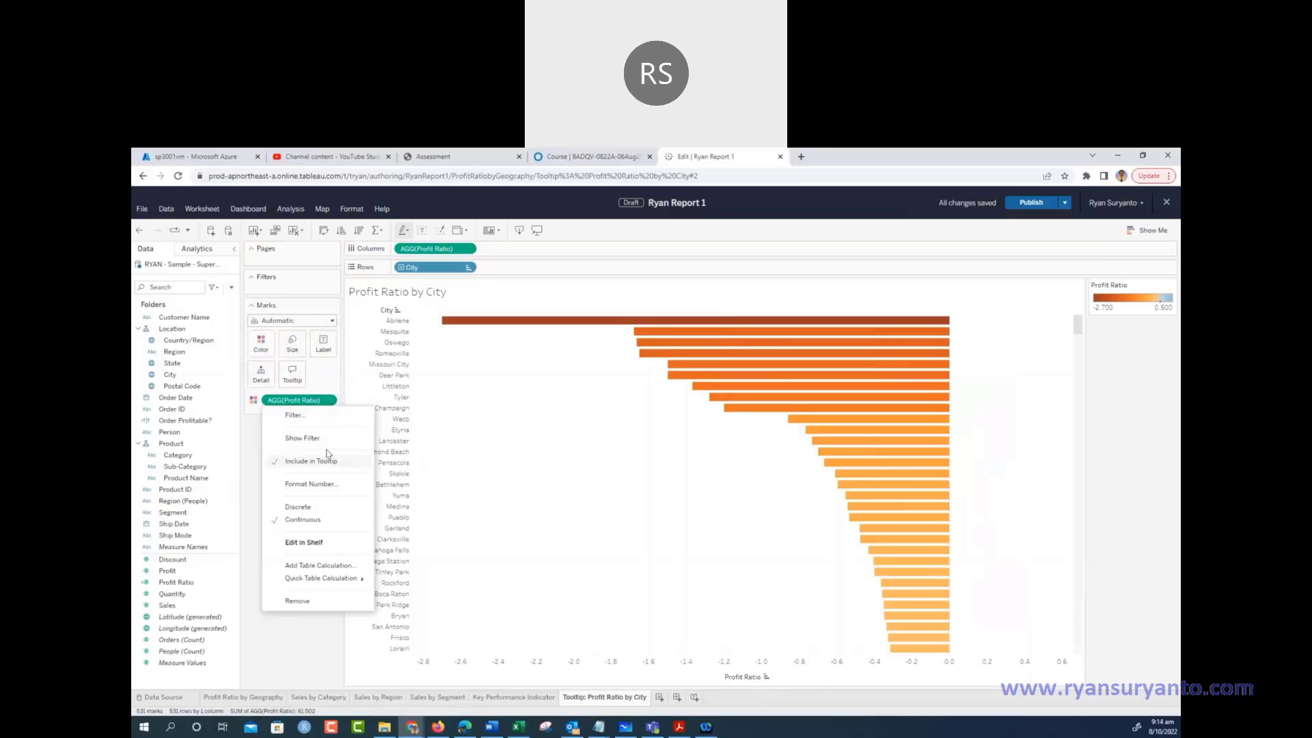
click(261, 344)
click(261, 344)
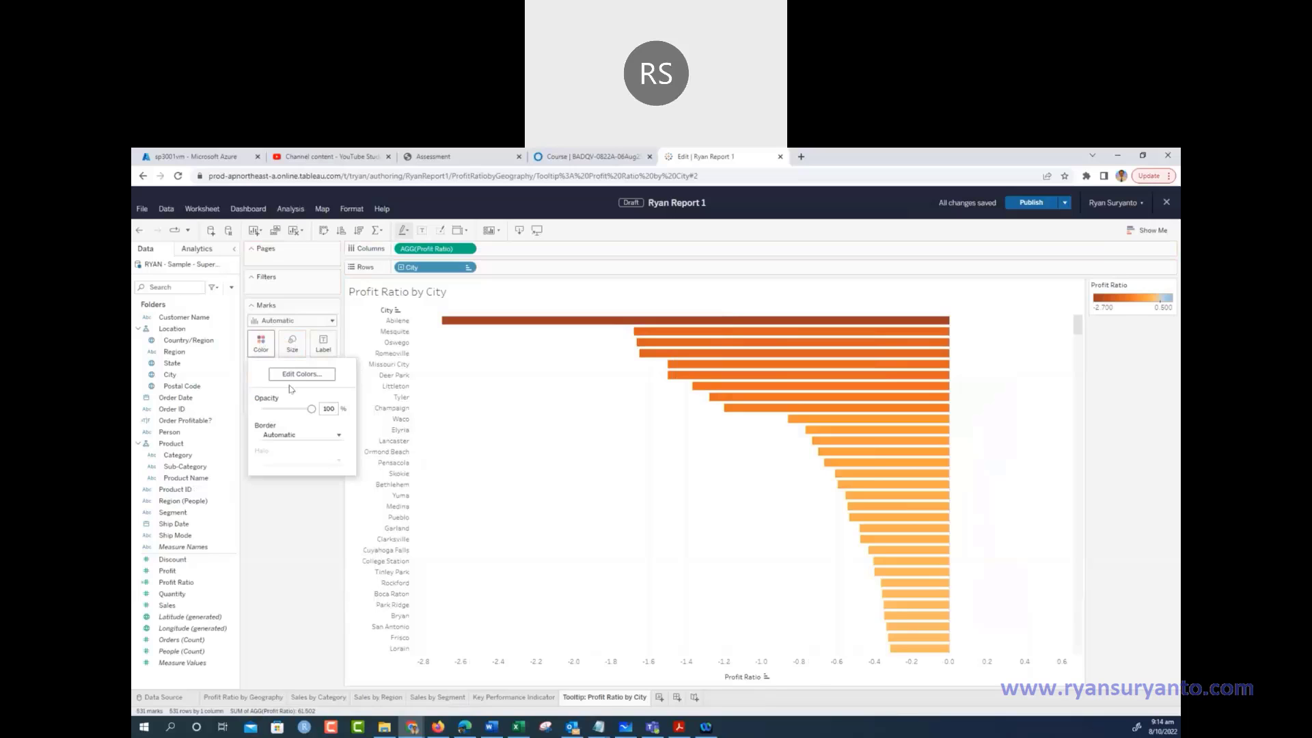
click(295, 377)
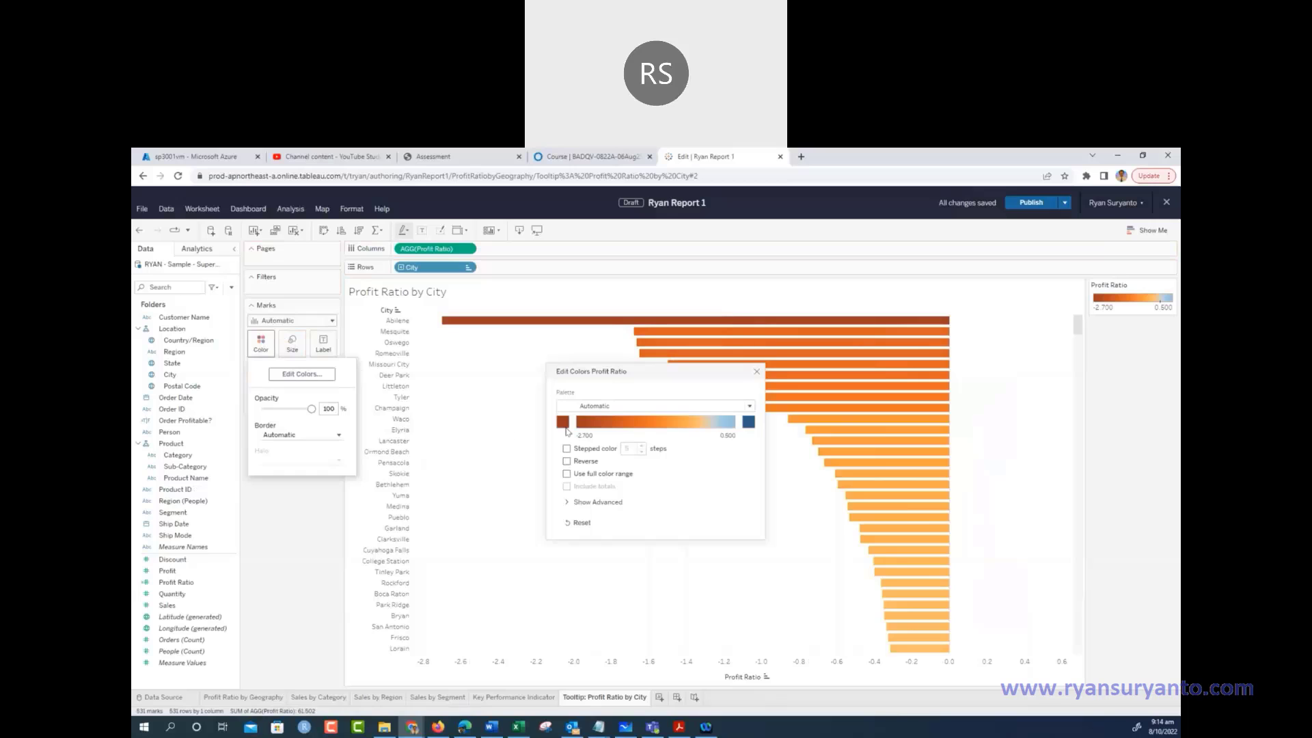
click(647, 409)
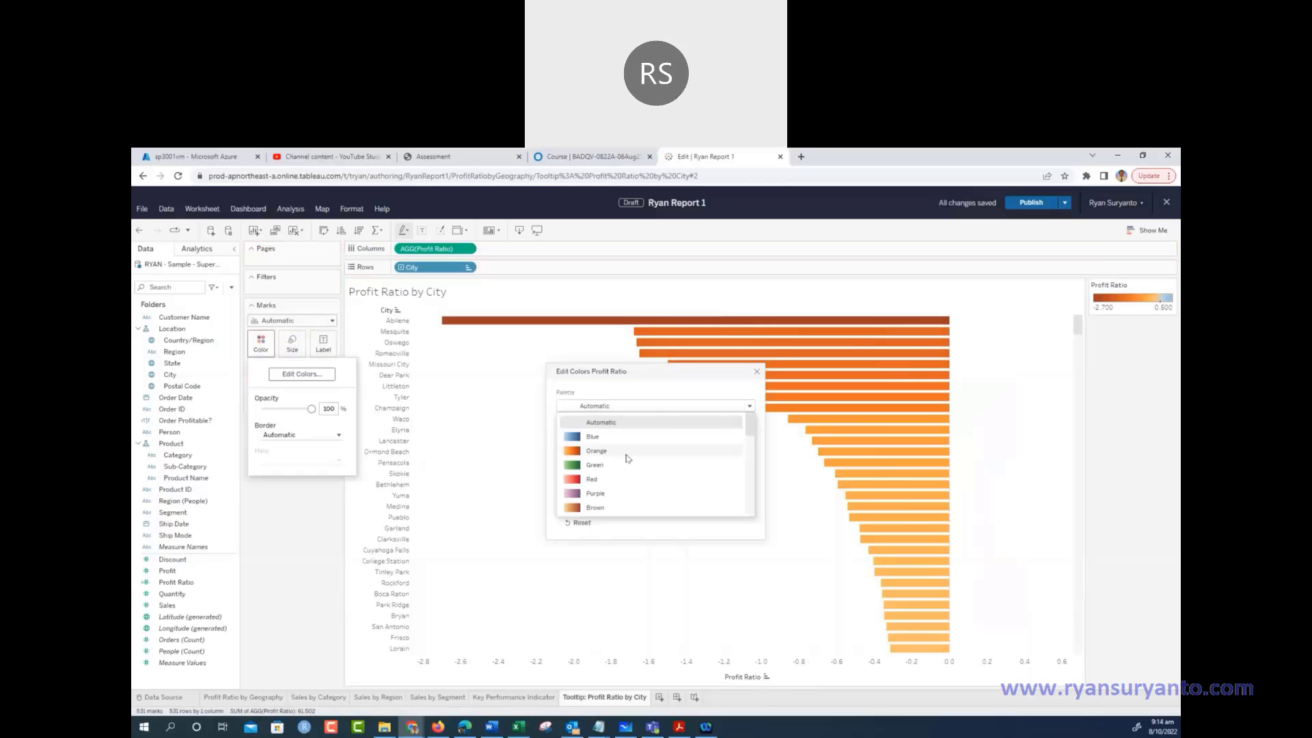
scroll(627, 458, down, 2)
scroll(627, 458, down, 3)
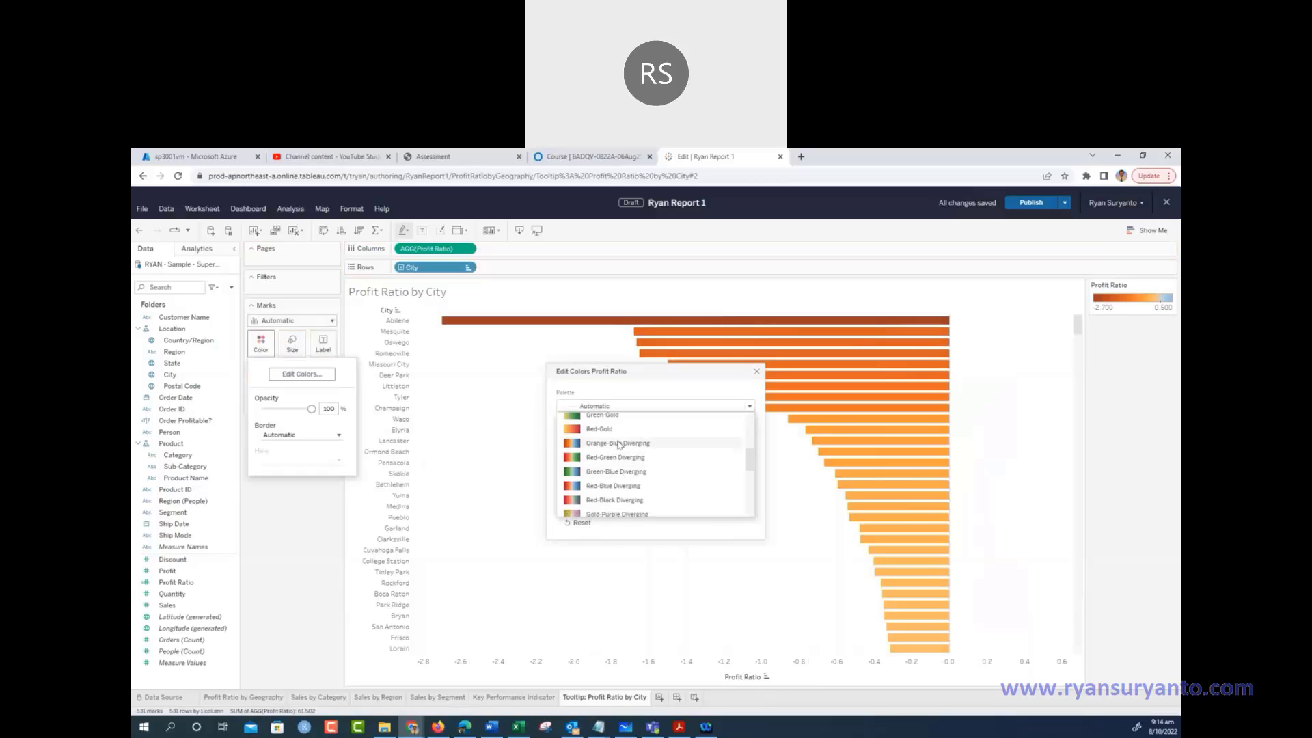
key(Escape)
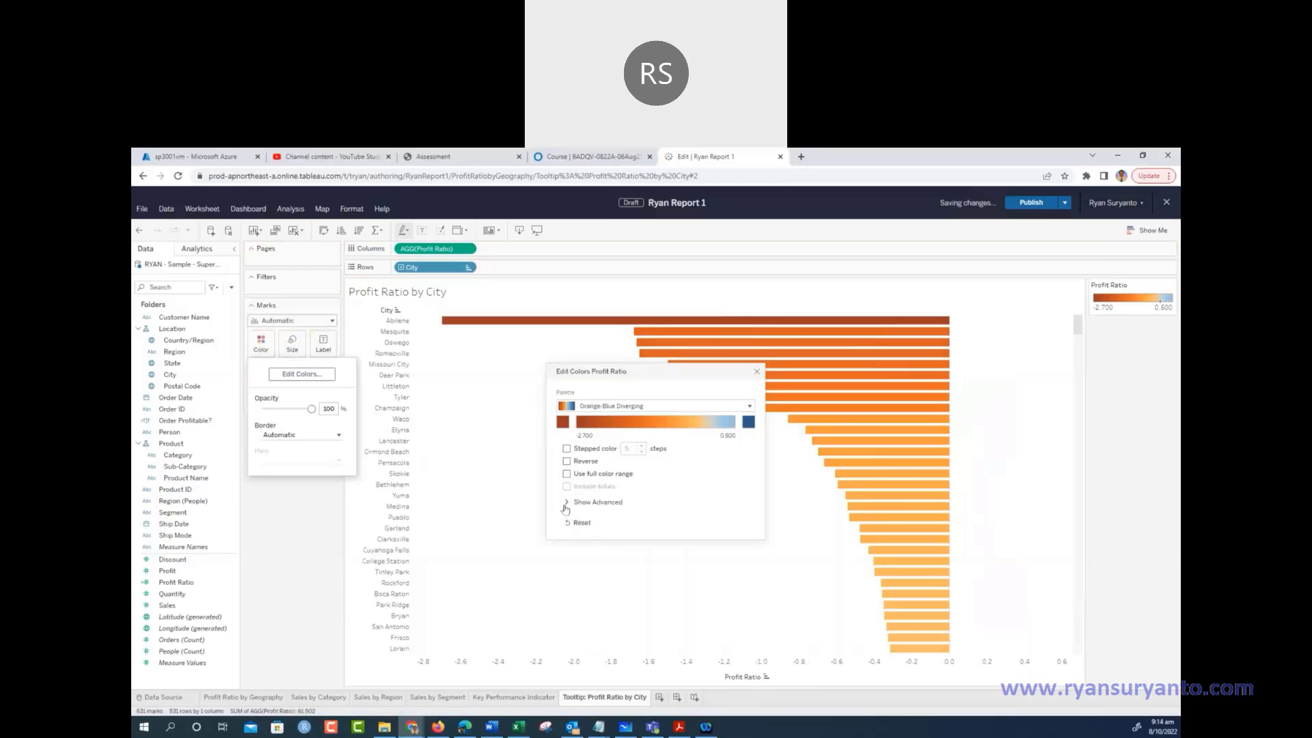
Fix the Profit Ratio color range with a start of -0.5 and an end of 0.5, and close the color settings
click(569, 504)
click(567, 518)
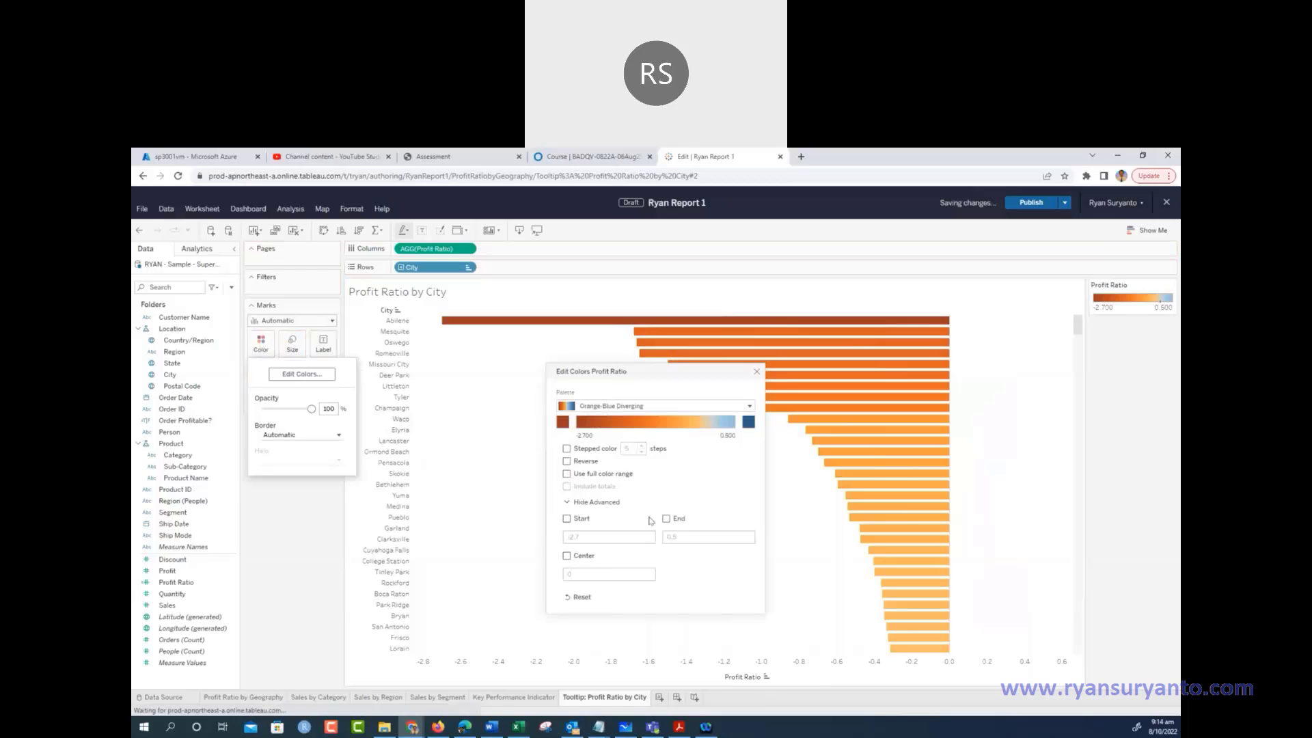
click(615, 537)
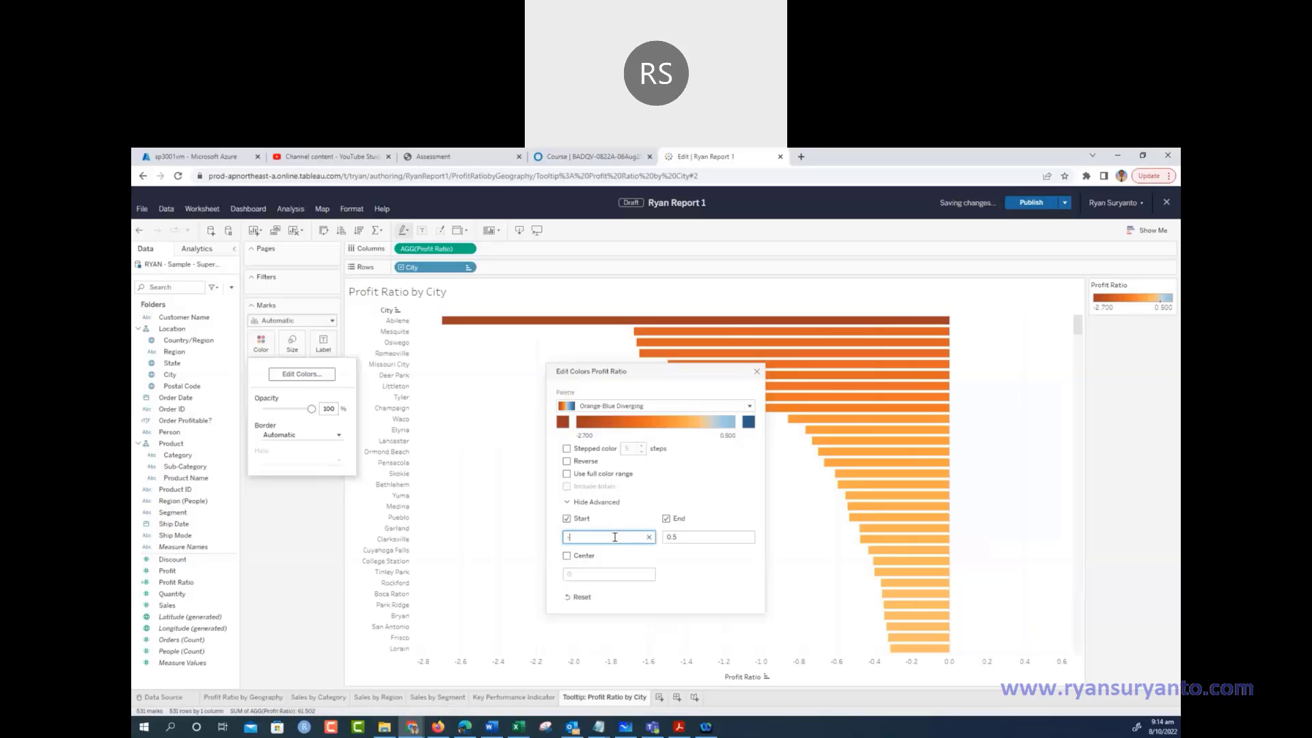
text(-0.5)
click(699, 538)
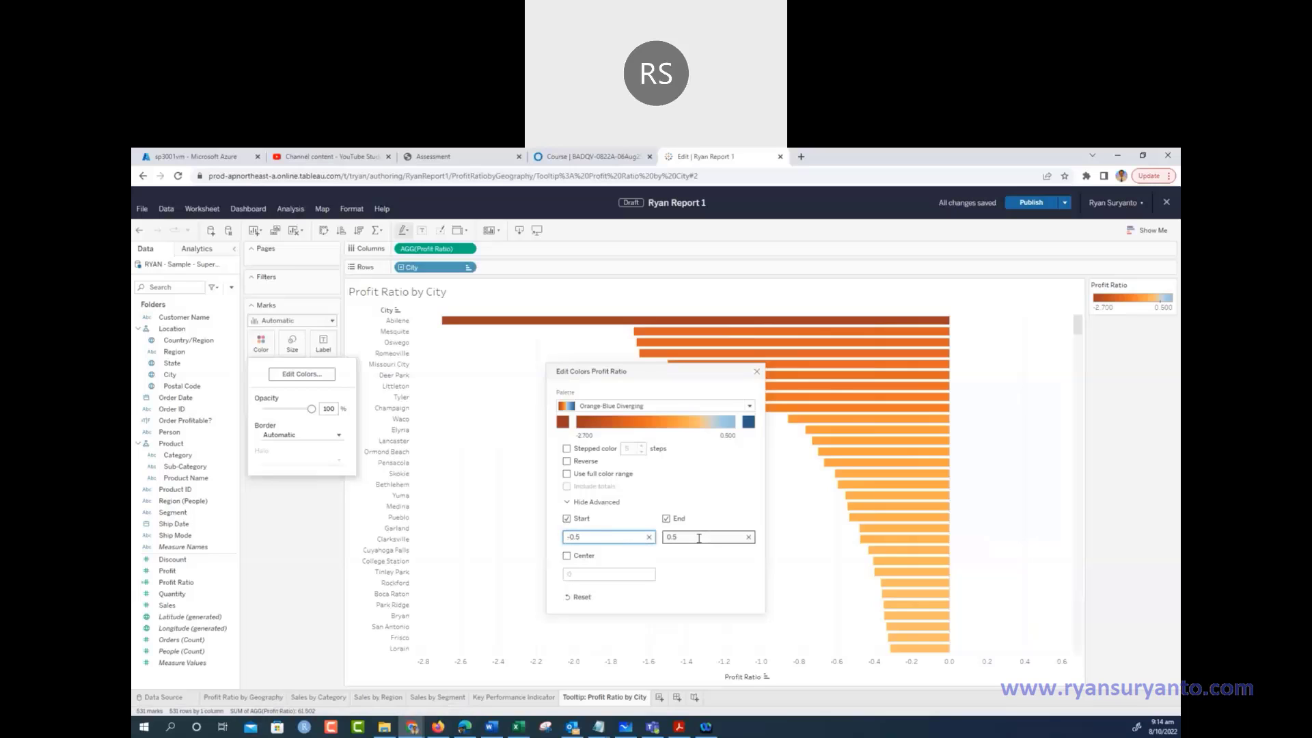
key(Return)
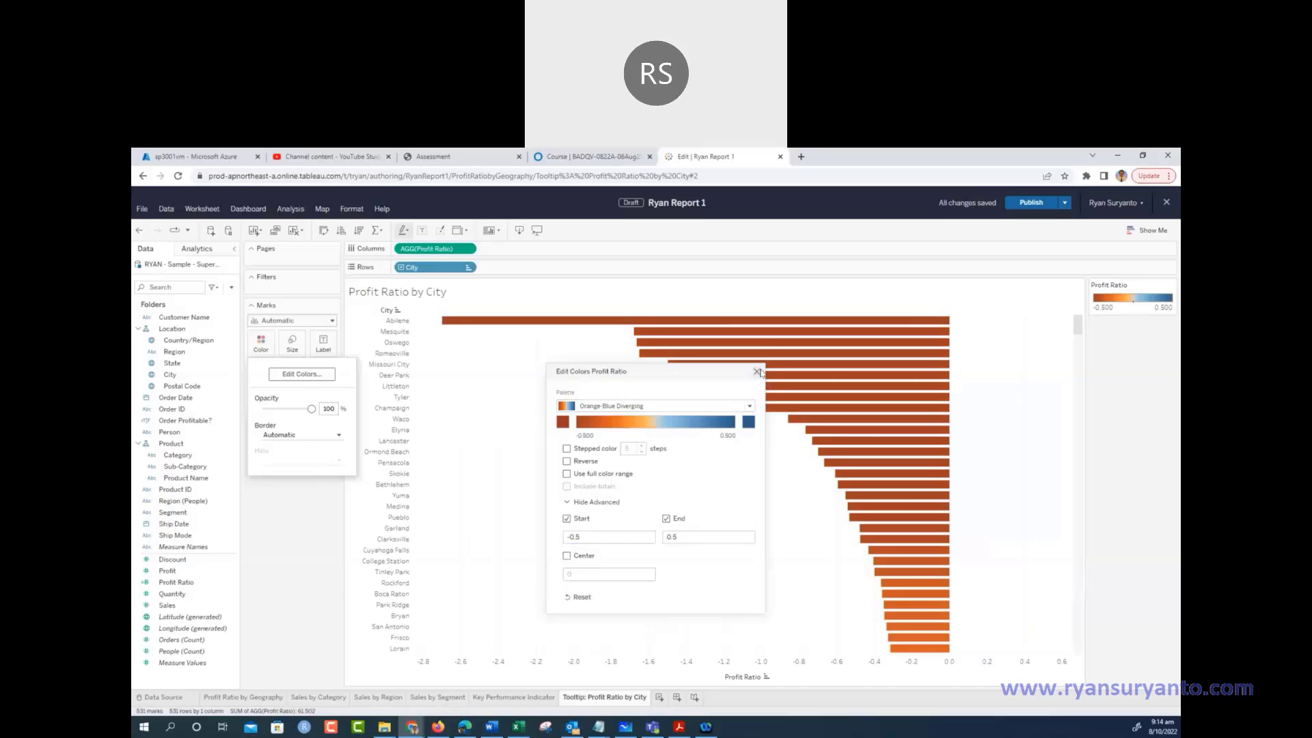
click(758, 372)
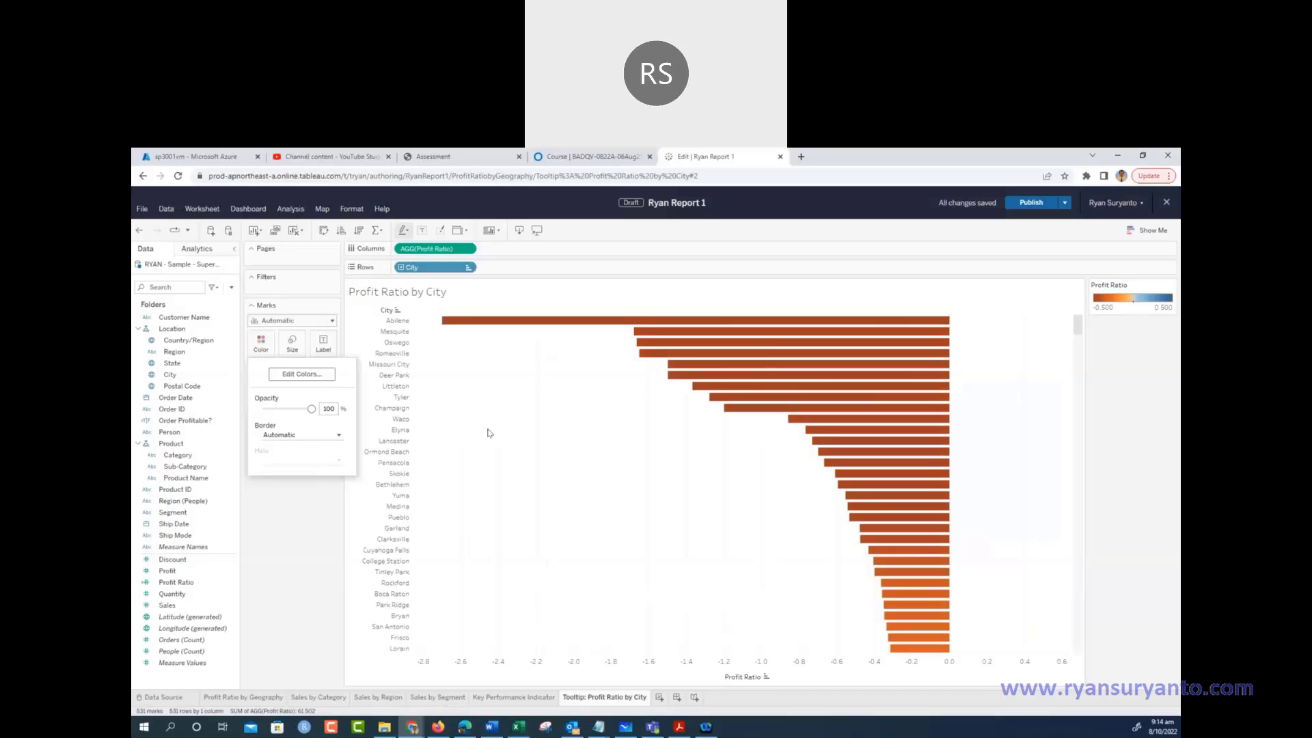
click(282, 523)
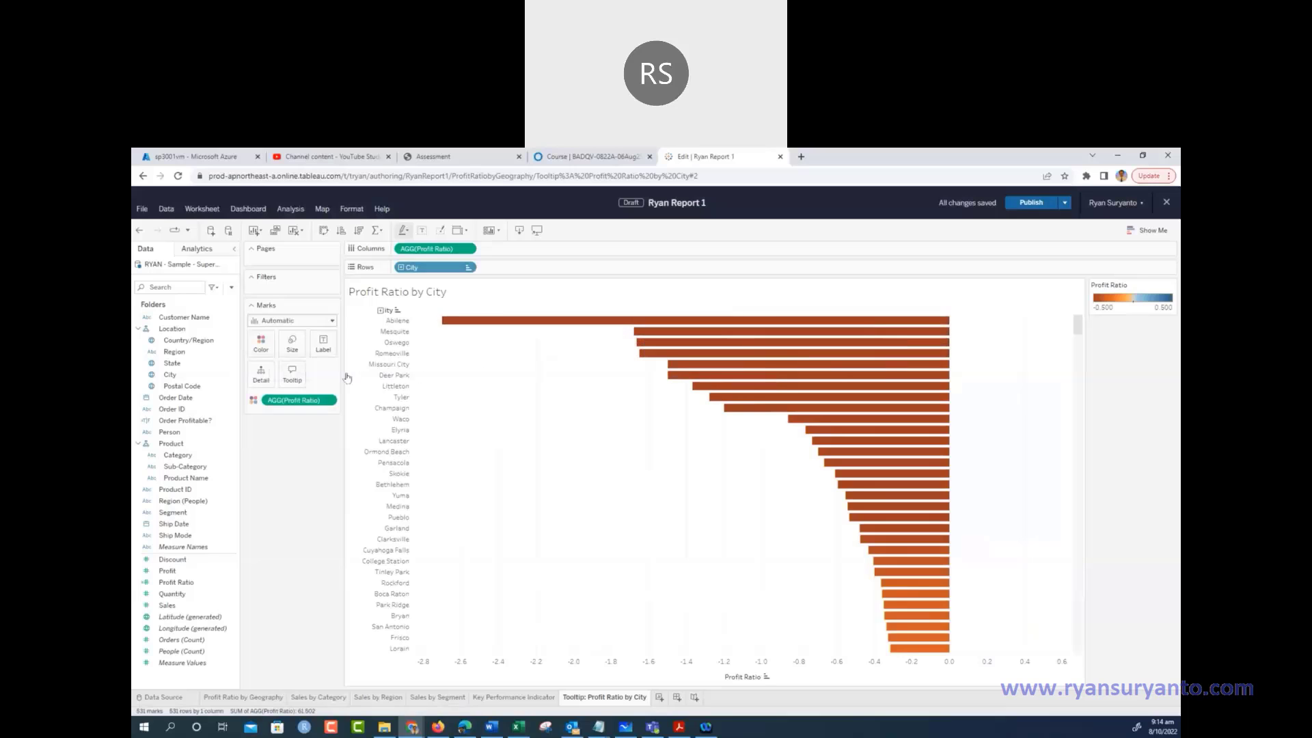
Show mark labels on the bars and format Profit Ratio as a percentage with one decimal place
click(321, 354)
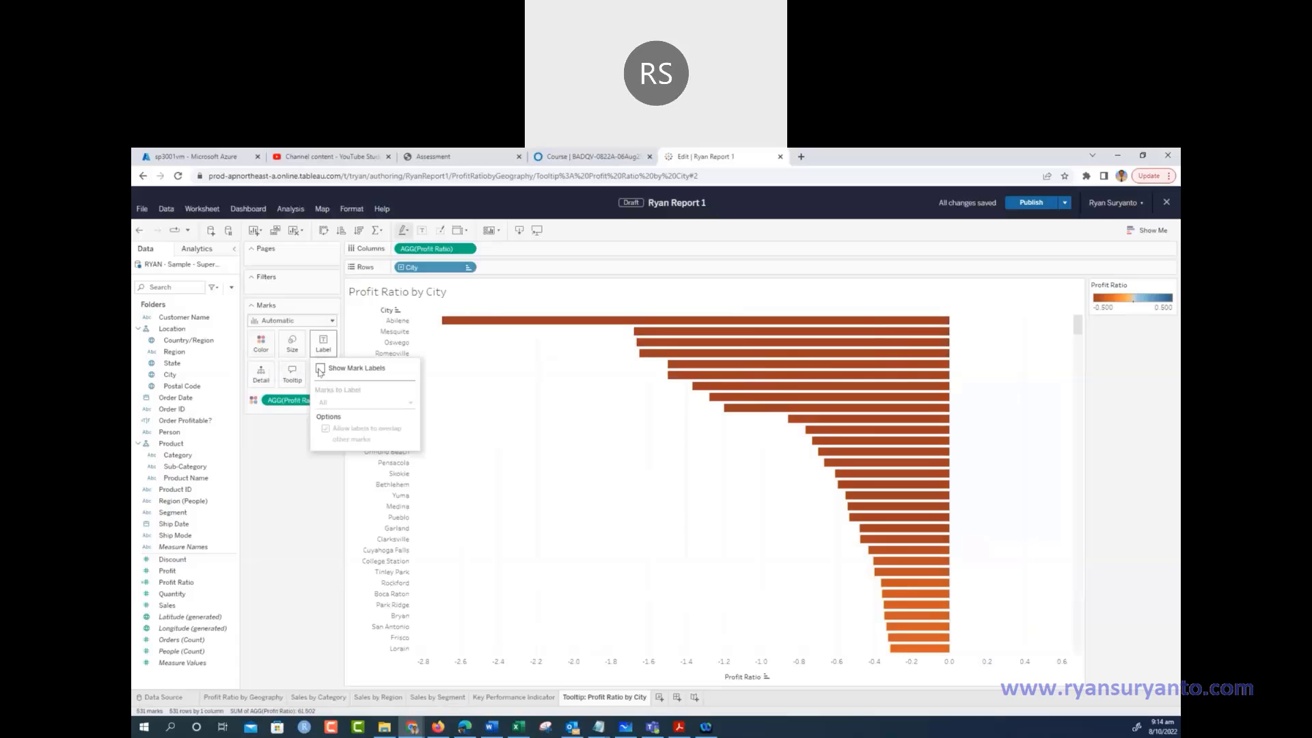
click(319, 369)
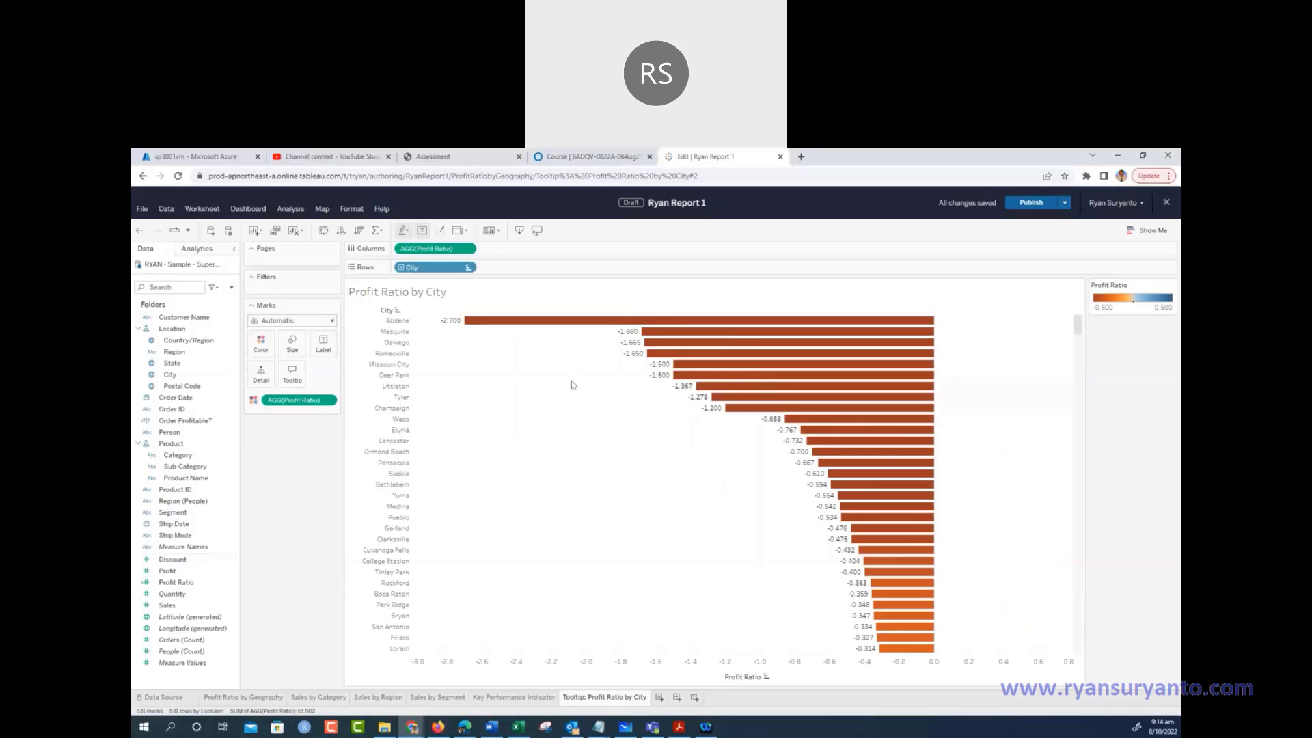
mouse_move(644, 344)
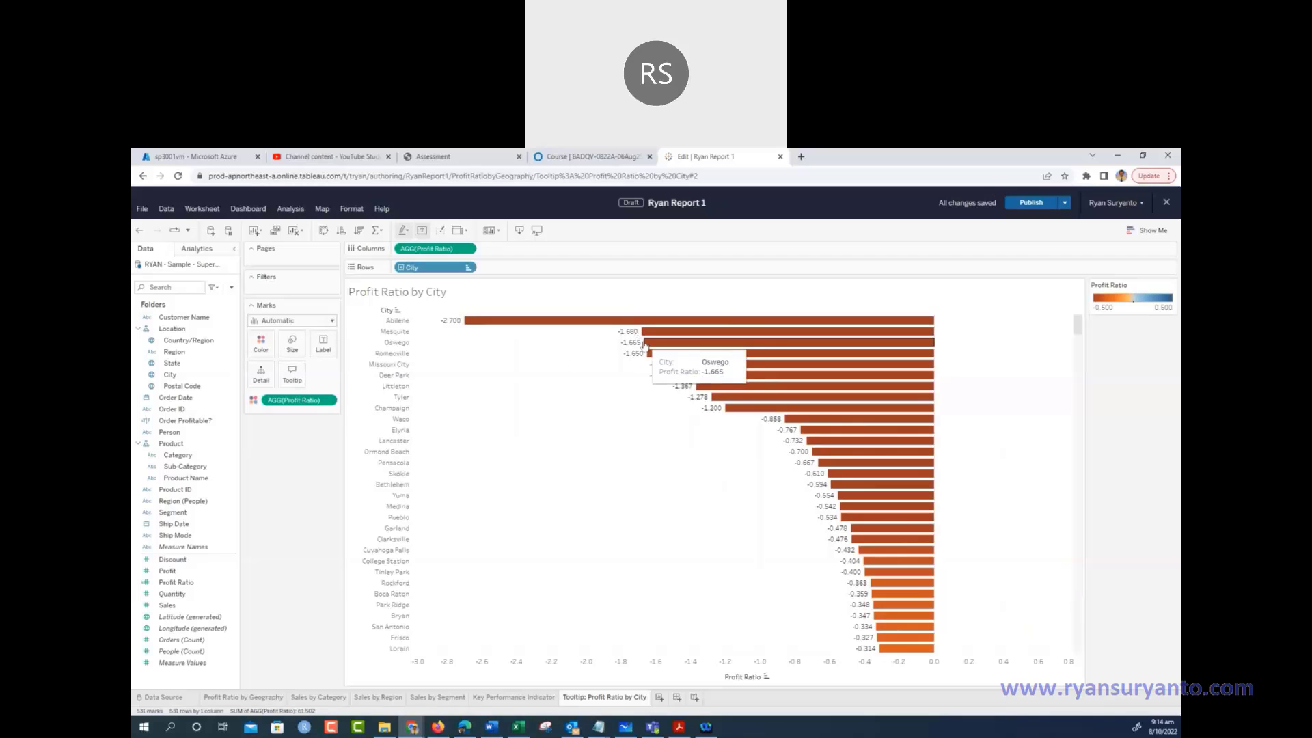
click(330, 402)
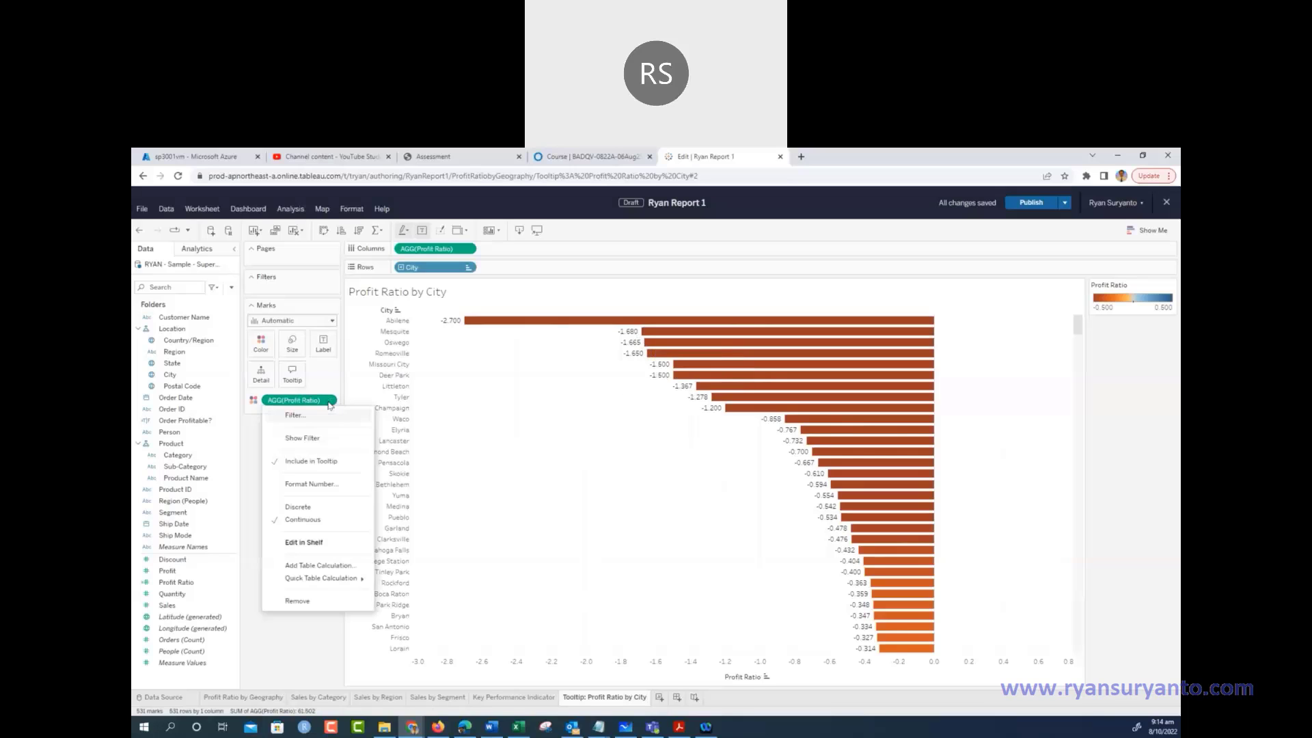
click(306, 484)
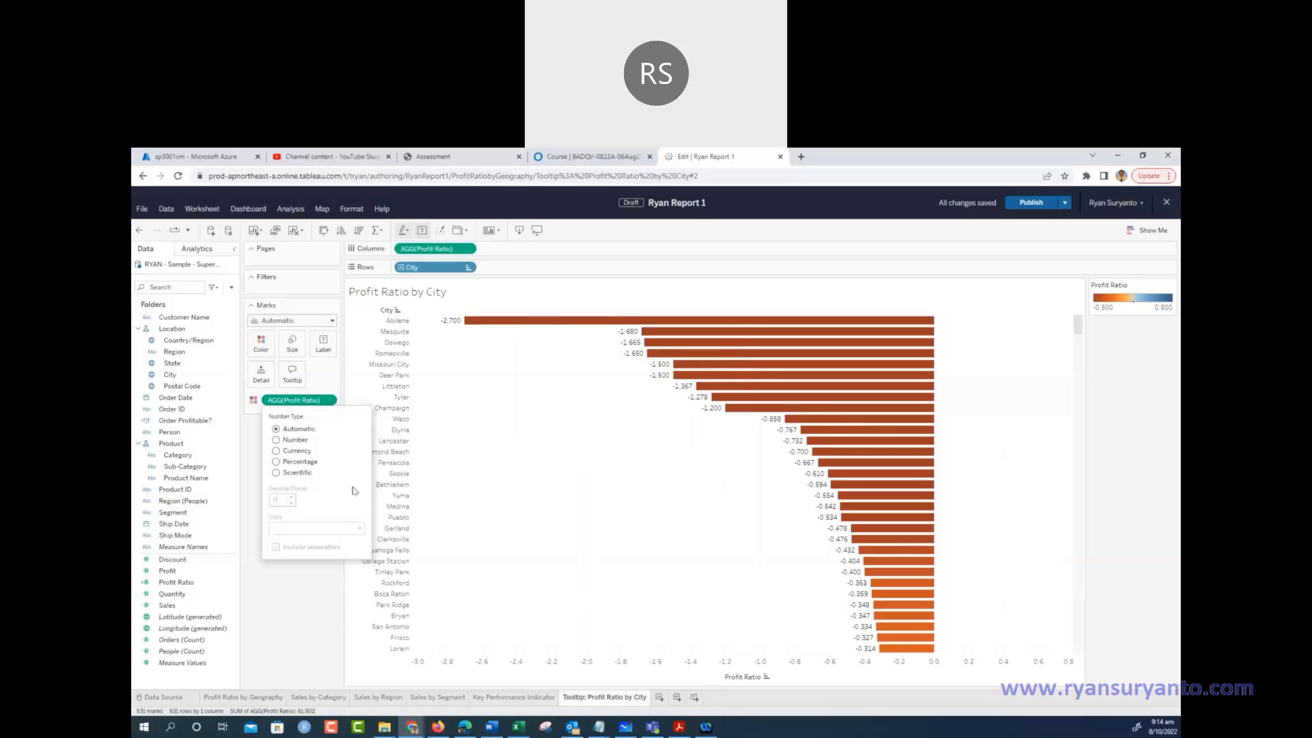
click(276, 463)
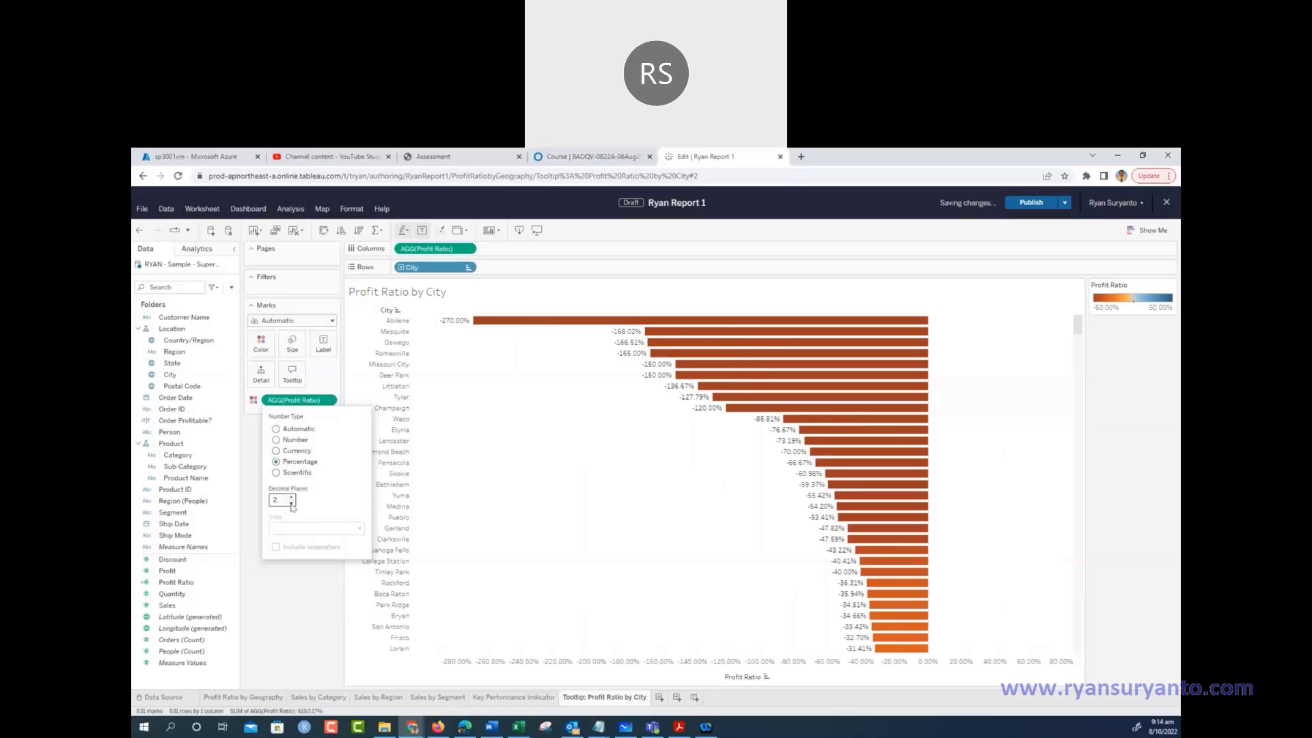
click(291, 505)
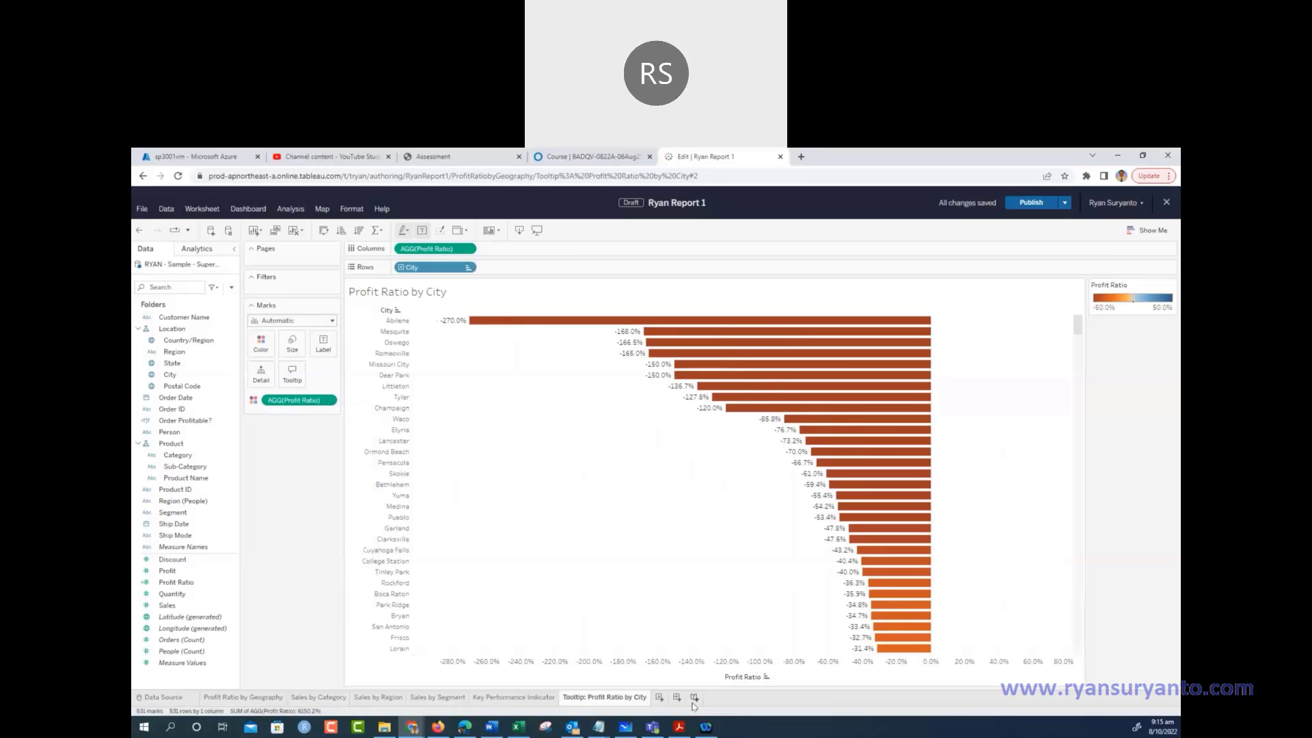
Review the Word instructions from the sheet naming through number formatting to the tooltip setting, and return to Tableau
click(490, 728)
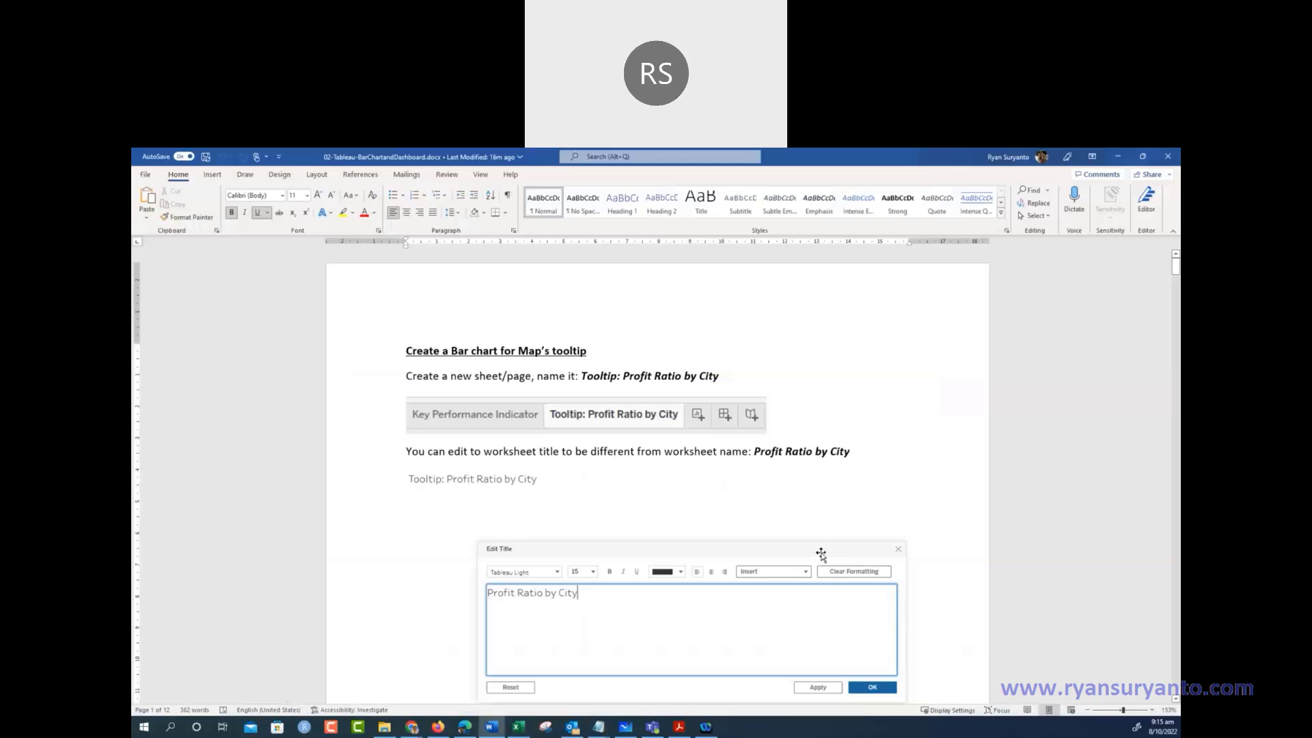
scroll(545, 468, down, 3)
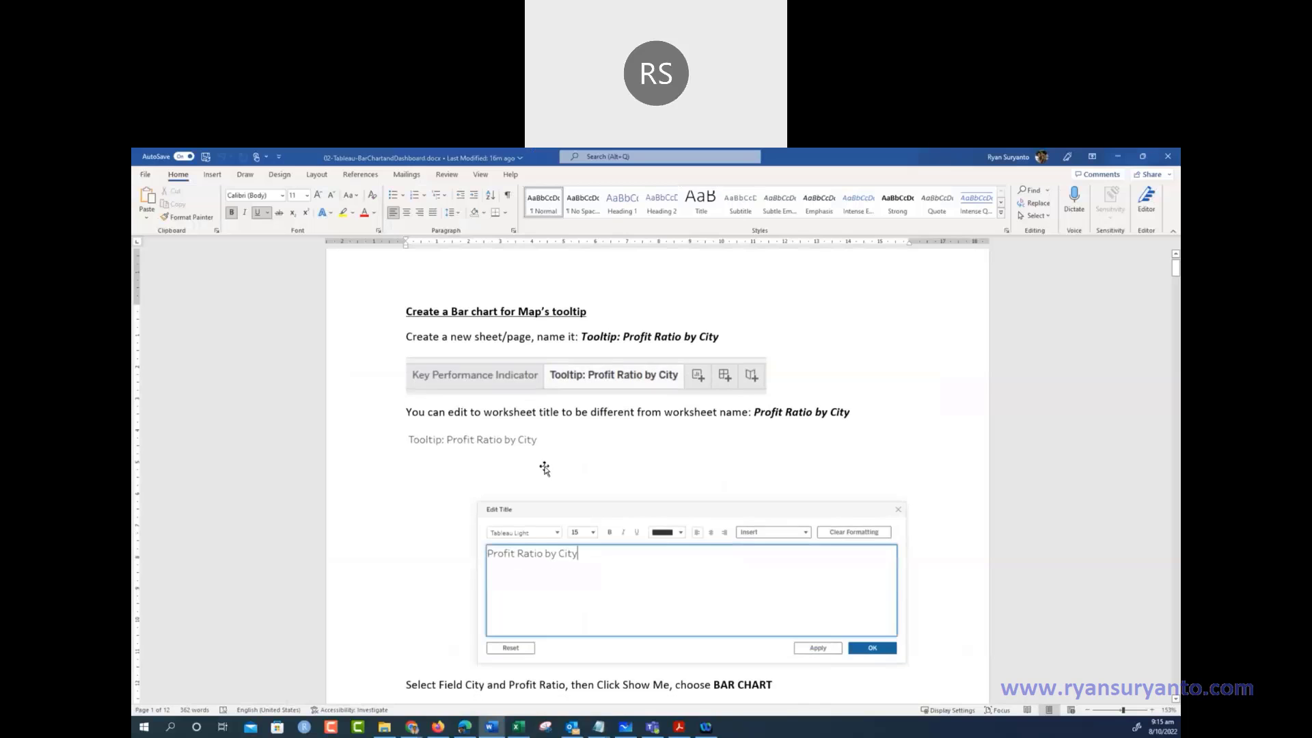
scroll(544, 469, down, 10)
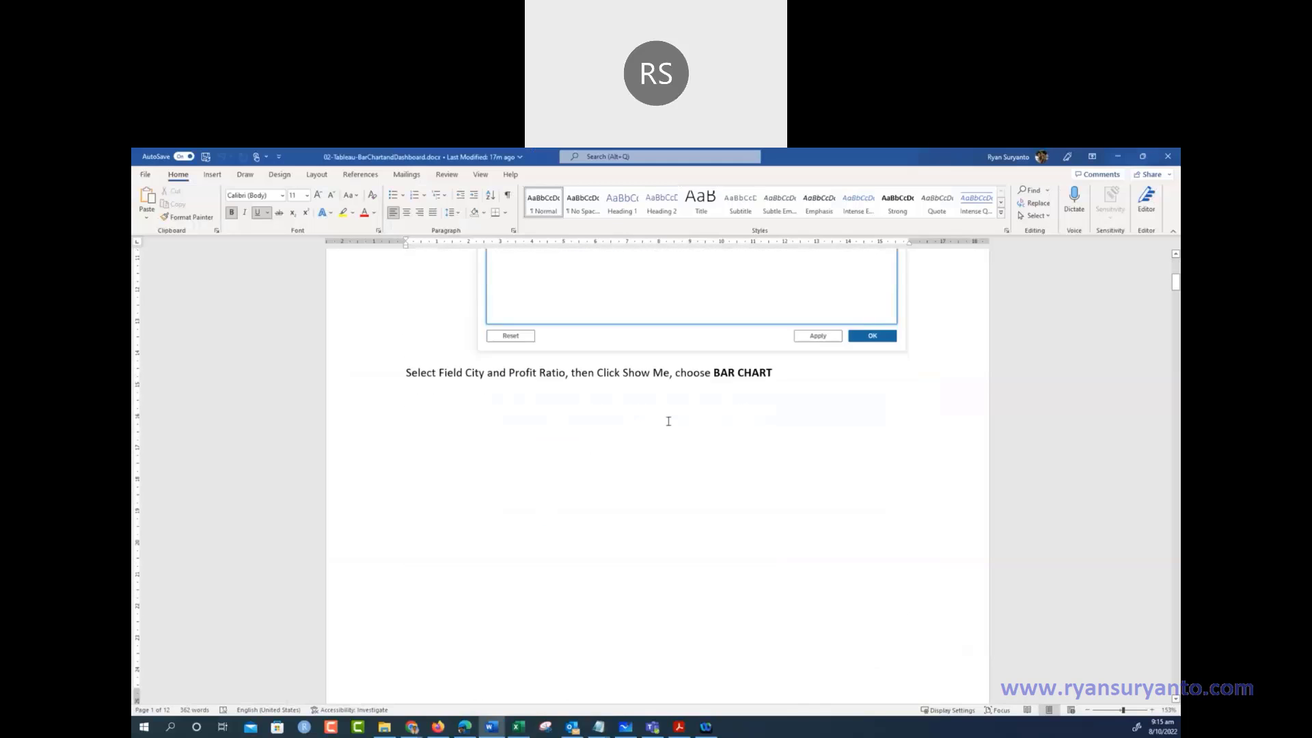
scroll(683, 493, down, 15)
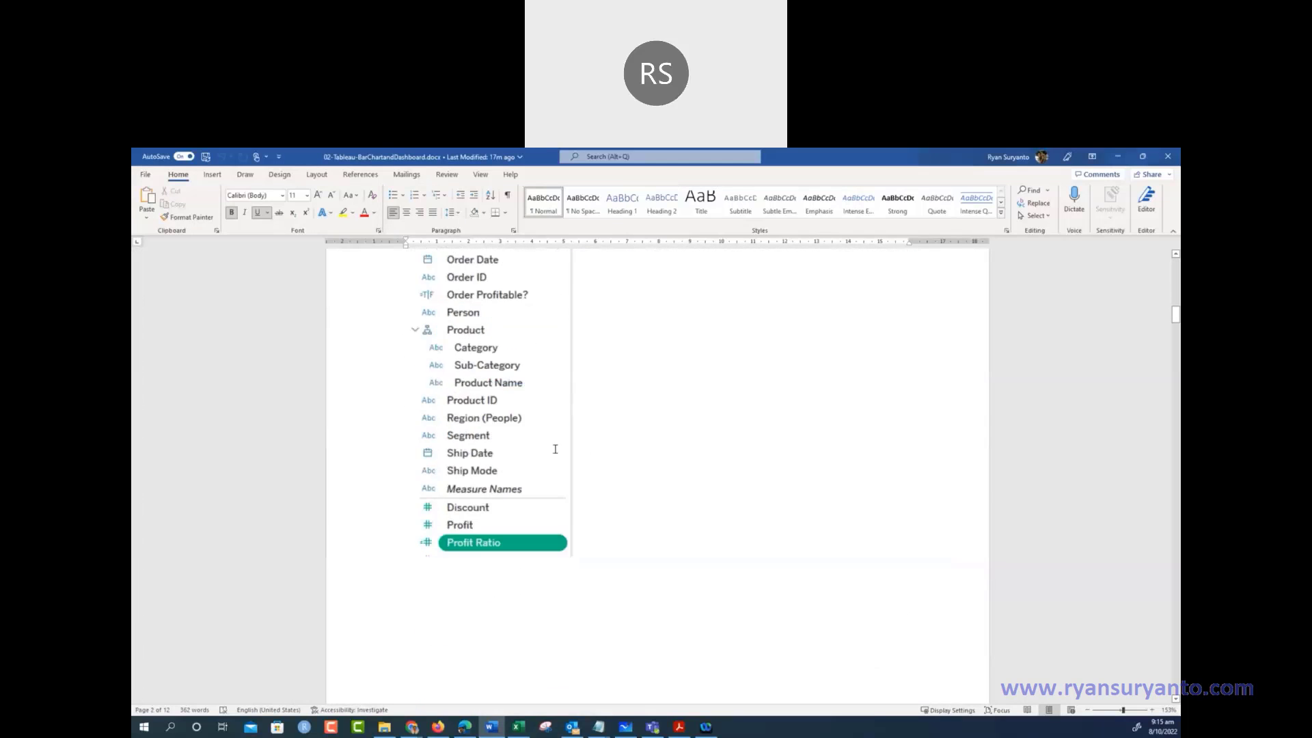
scroll(571, 495, down, 10)
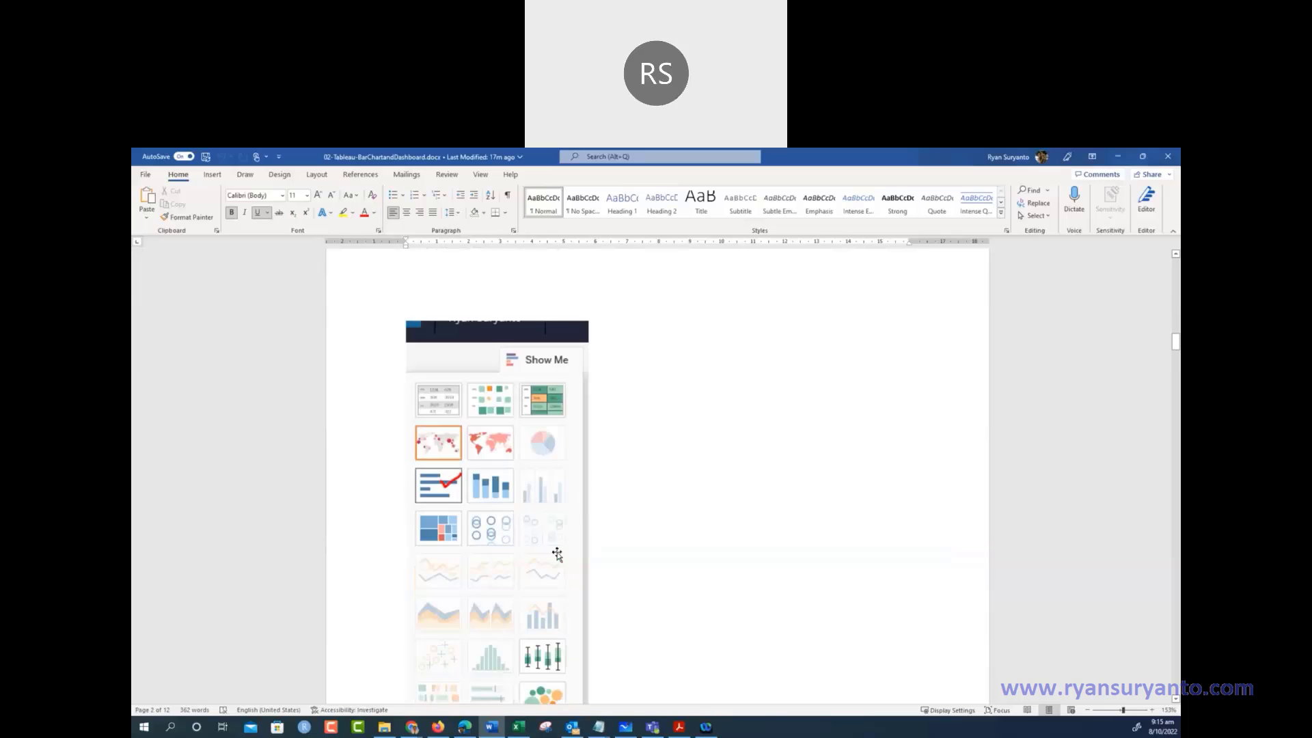
scroll(747, 613, down, 5)
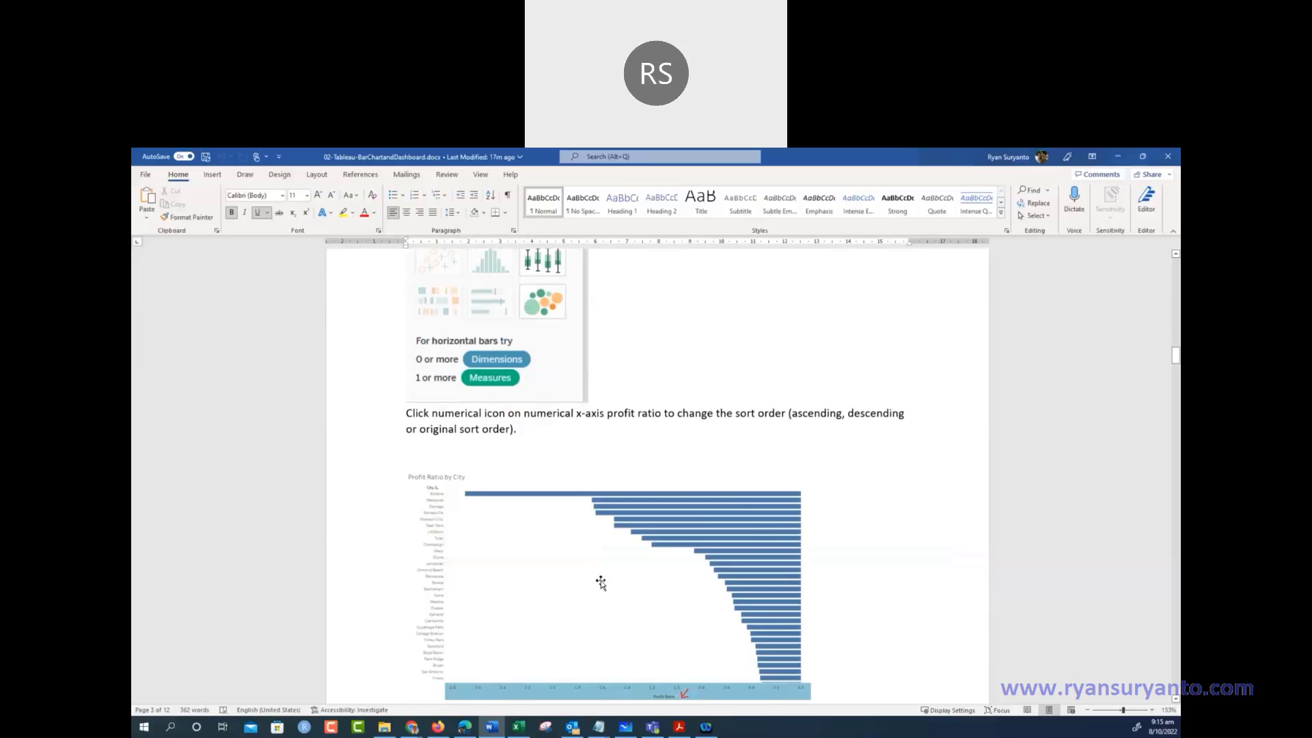
scroll(721, 401, down, 3)
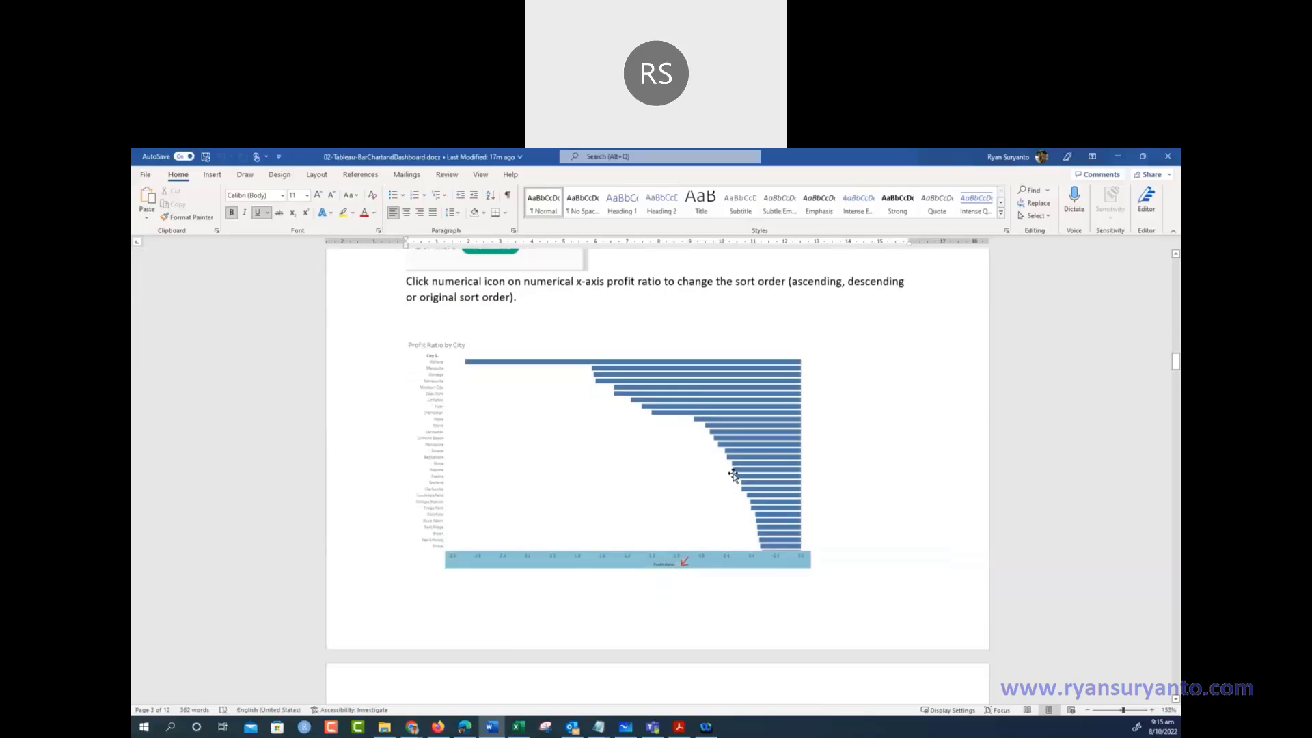
scroll(728, 474, down, 5)
scroll(752, 490, down, 5)
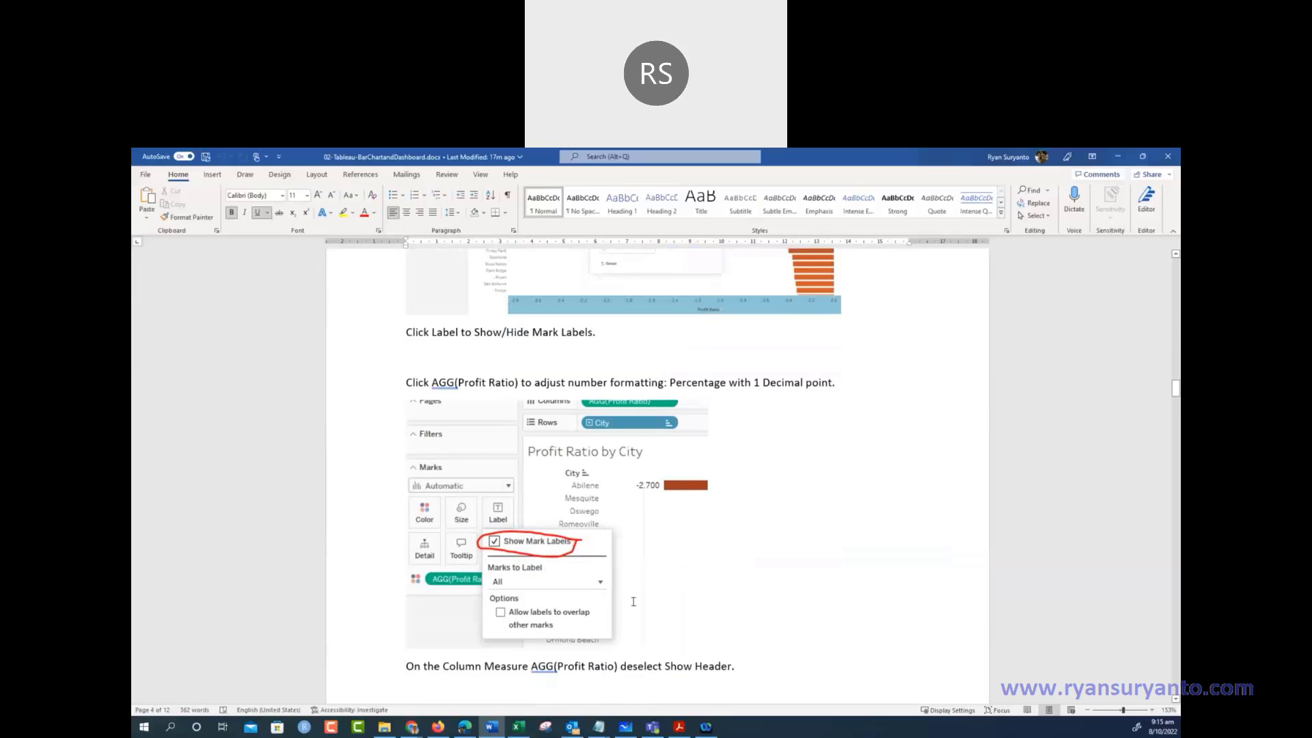
scroll(633, 601, down, 10)
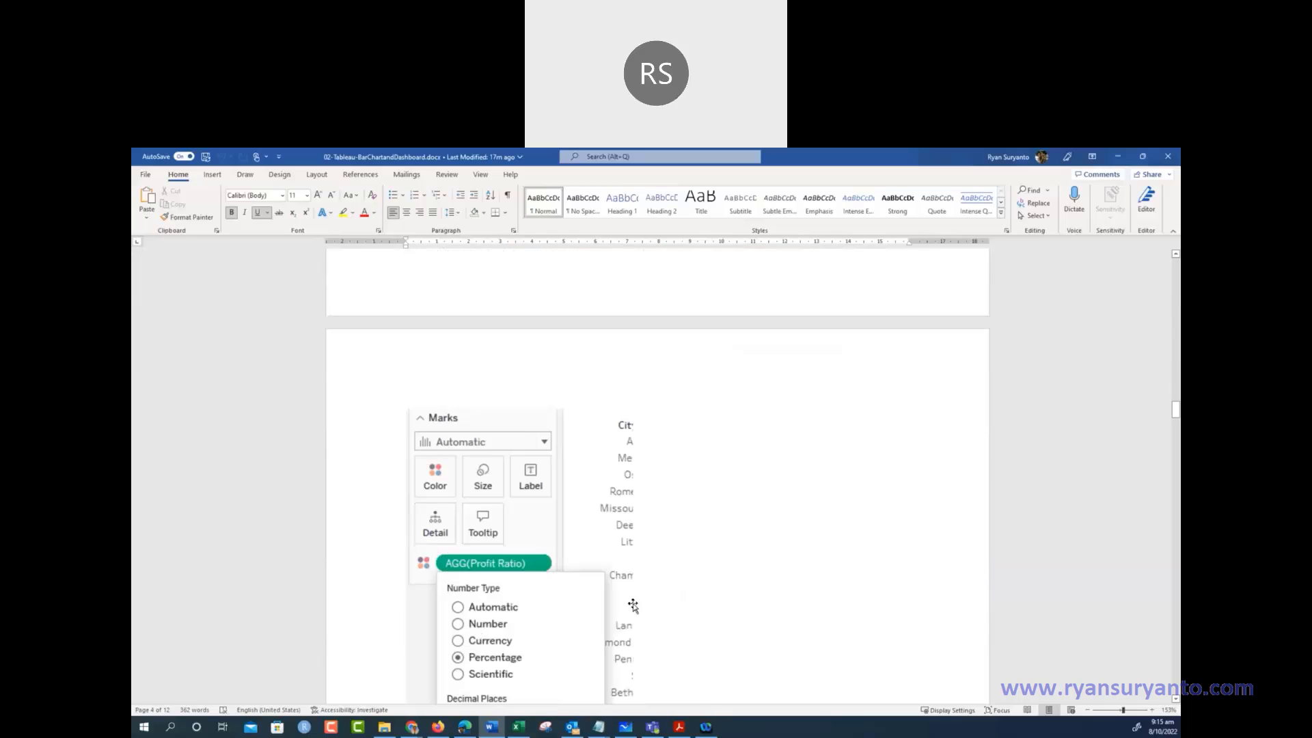
scroll(633, 606, down, 2)
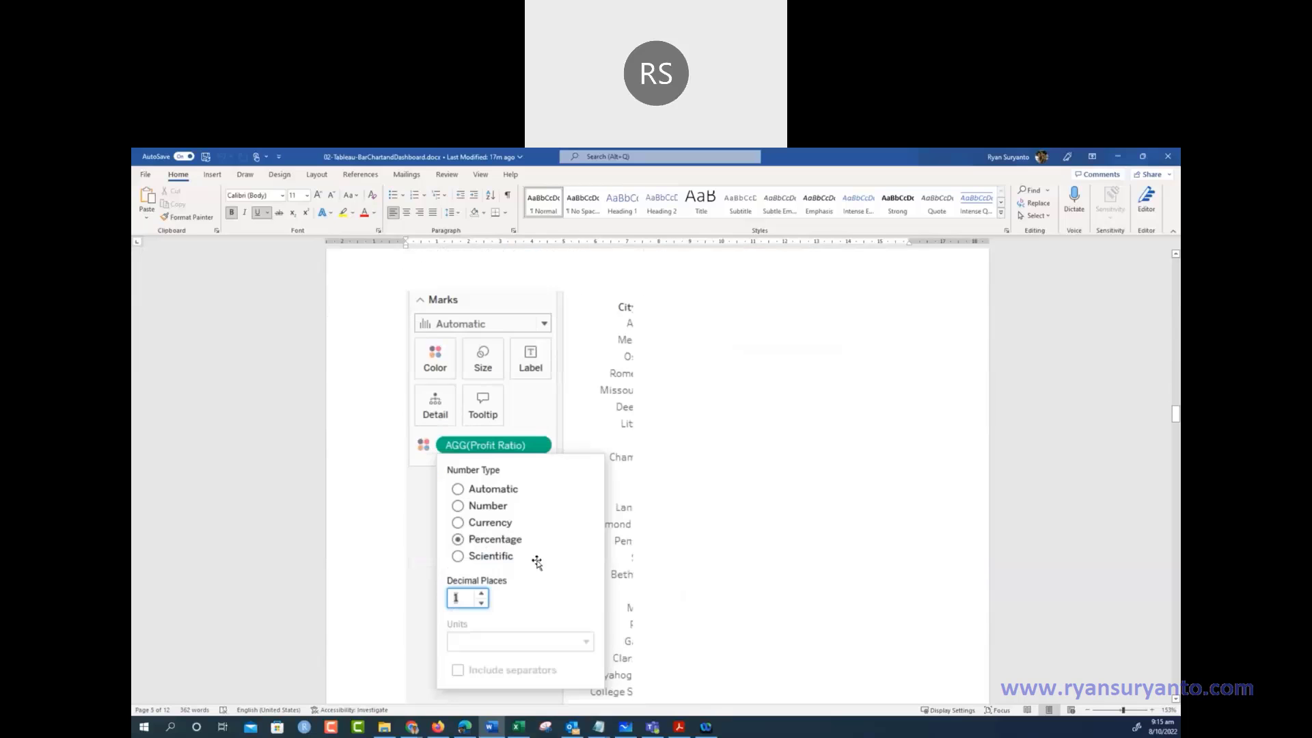
scroll(501, 507, down, 4)
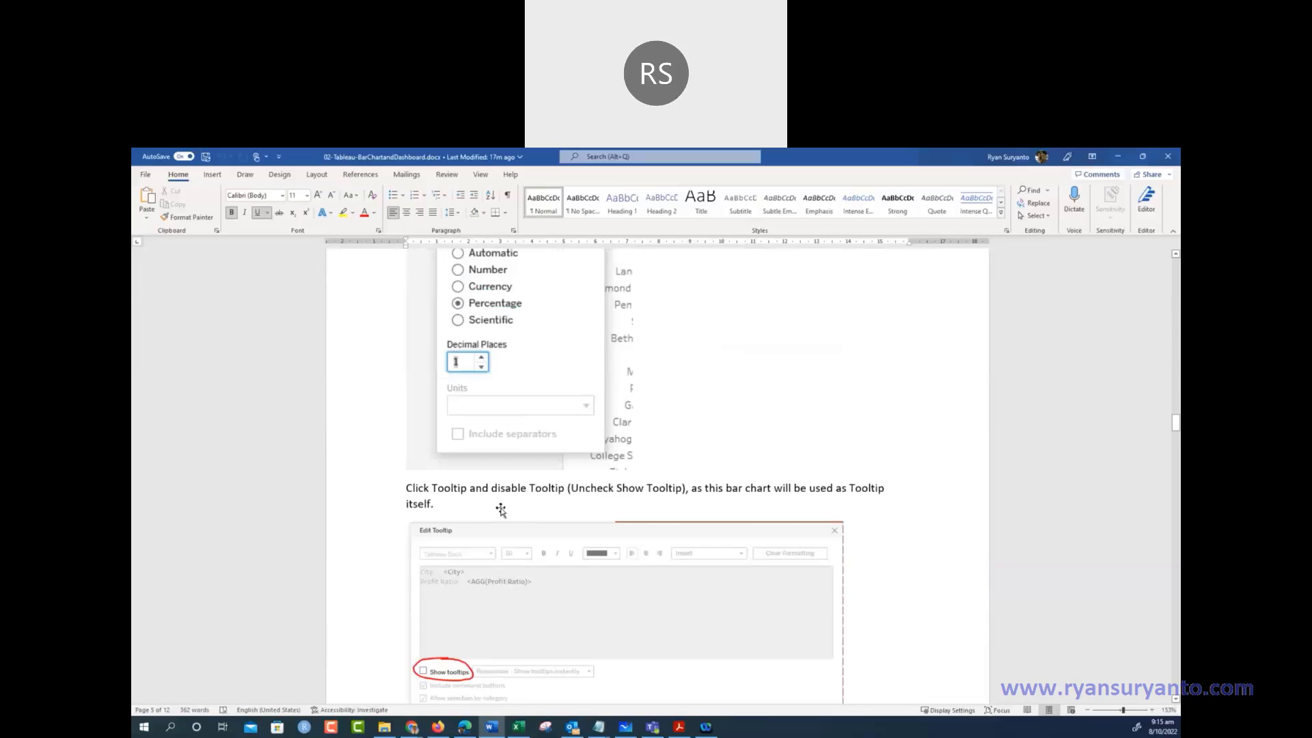
scroll(501, 509, up, 1)
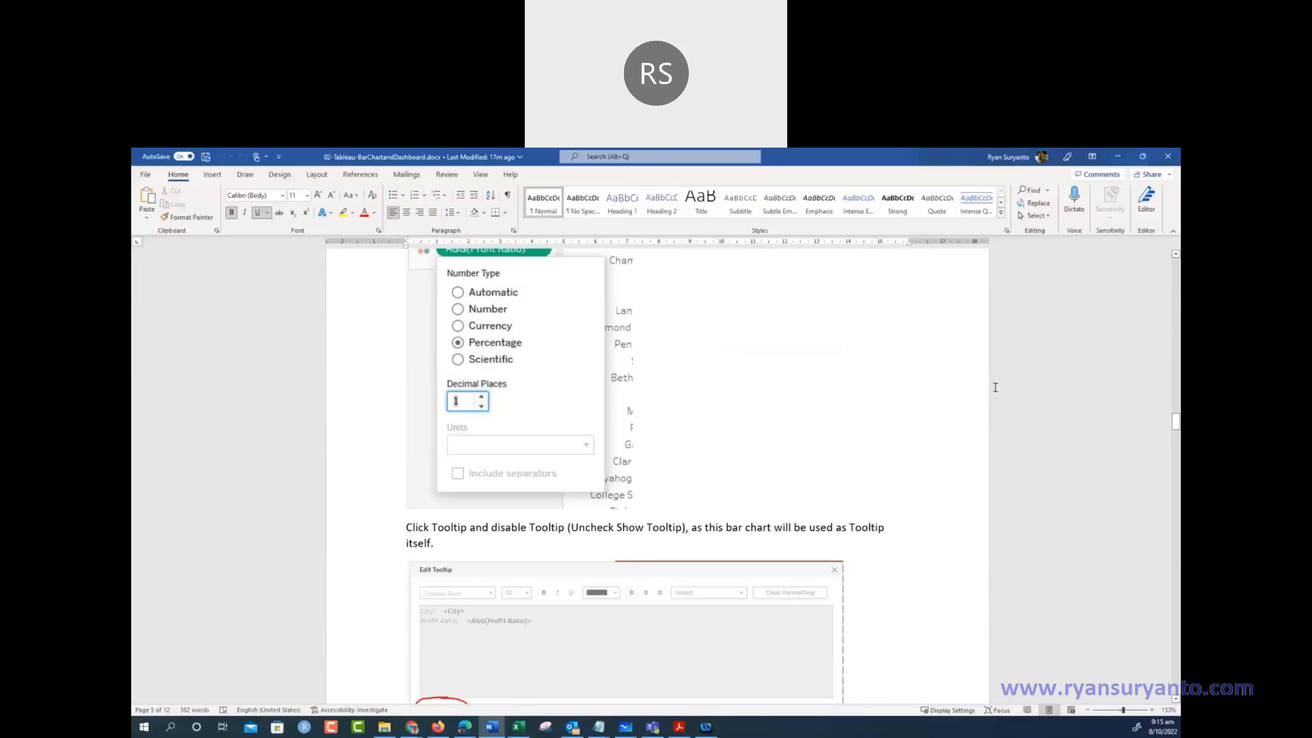
click(1117, 157)
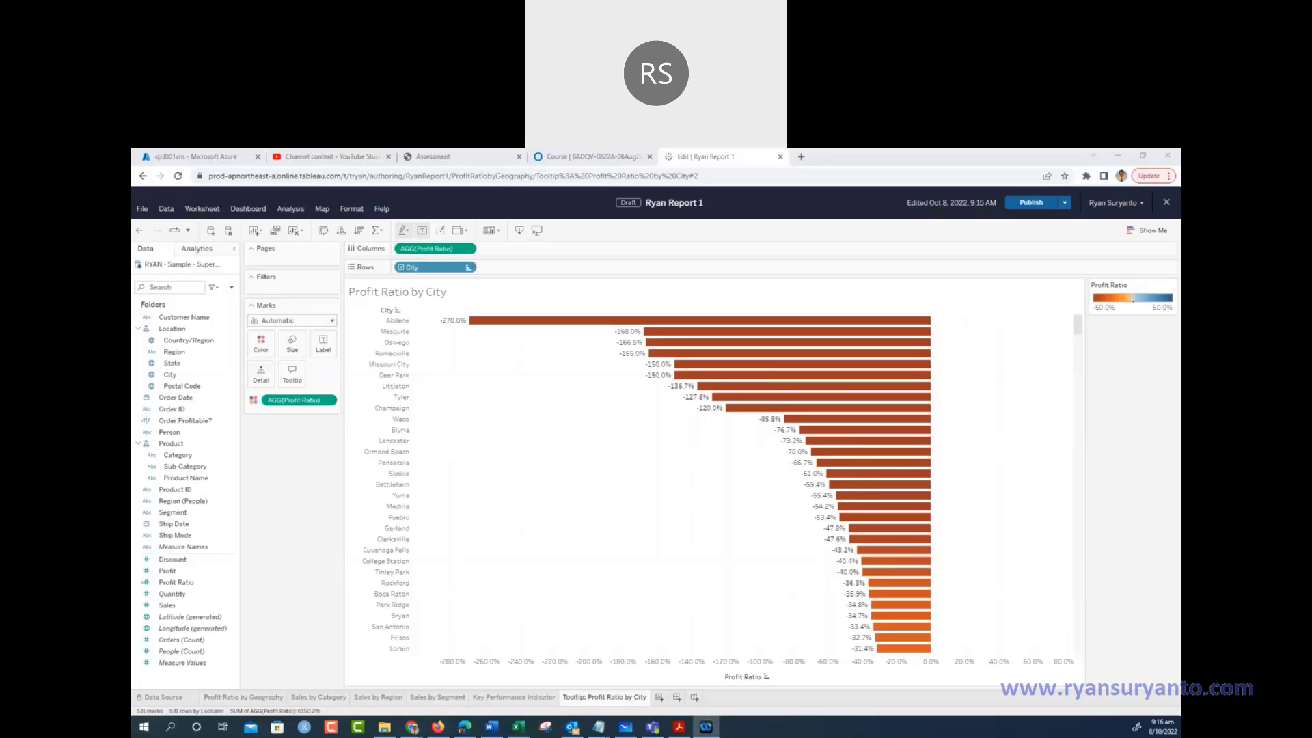
Disable Show tooltips for the Profit Ratio by City bar chart and apply the tooltip settings
click(555, 555)
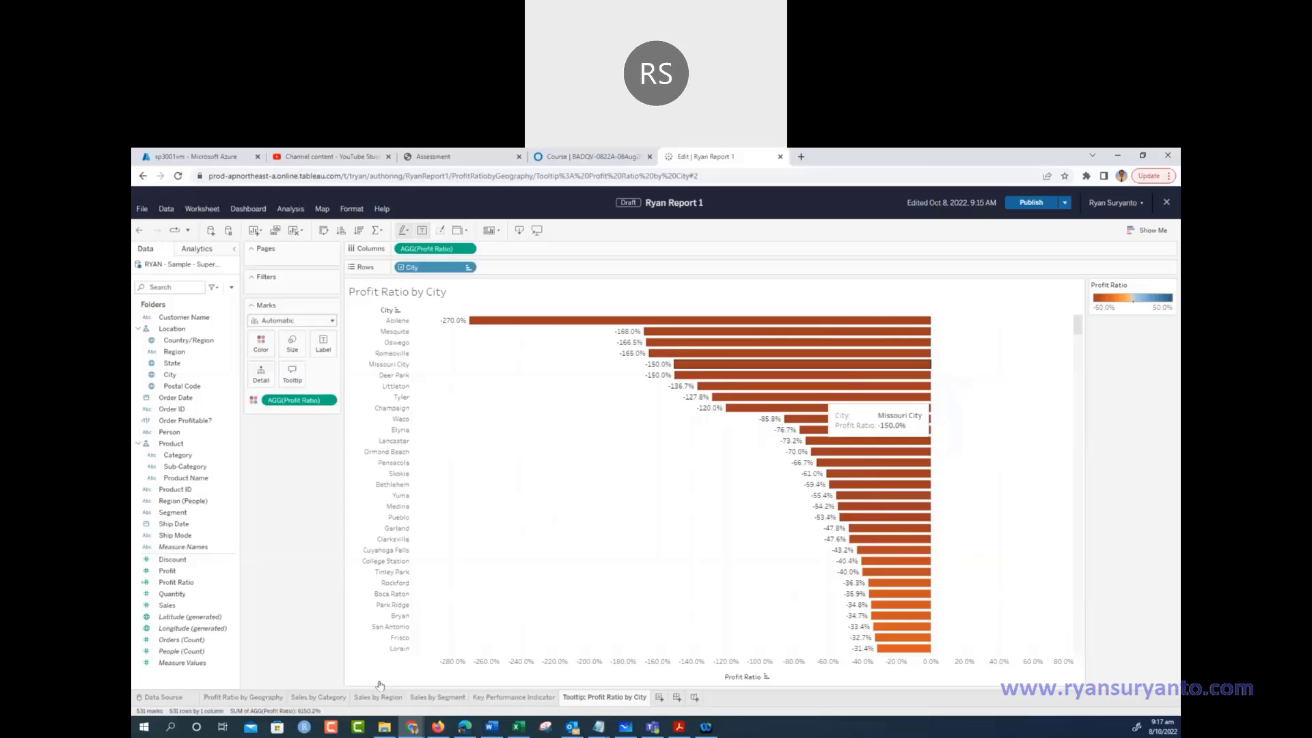
click(292, 377)
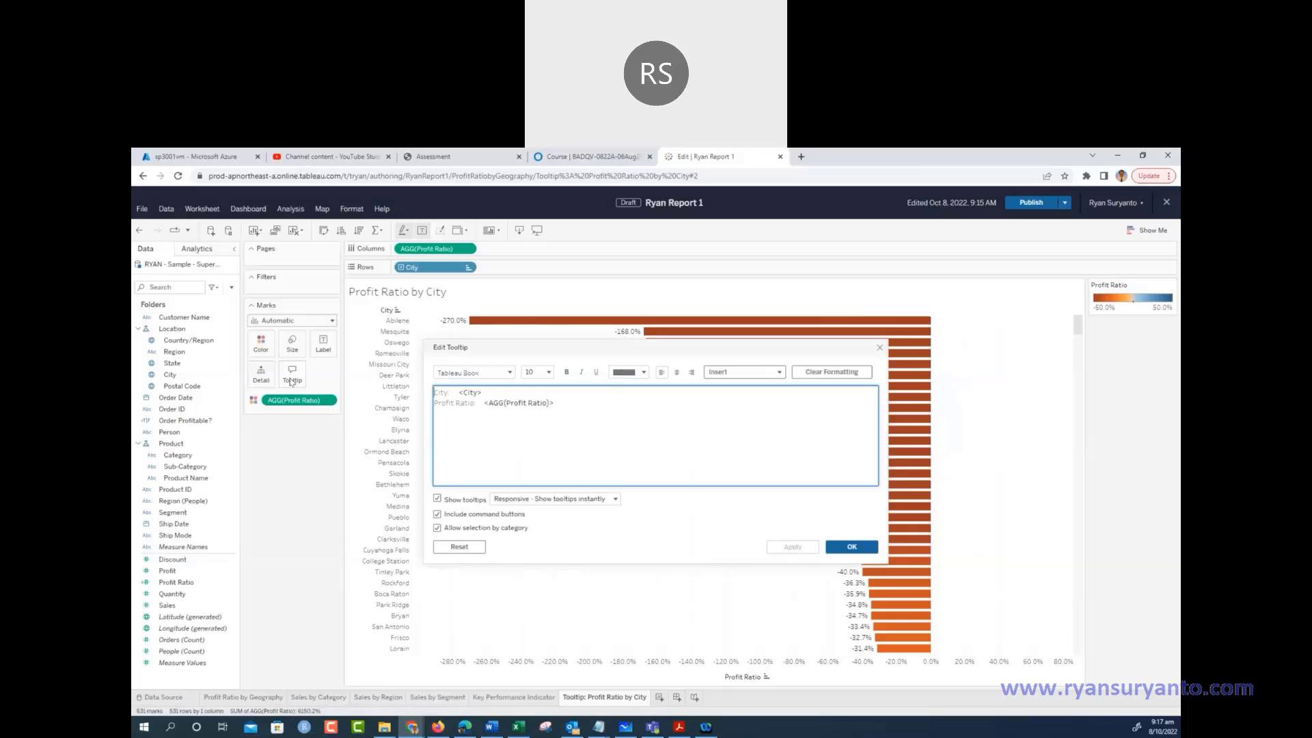
click(440, 500)
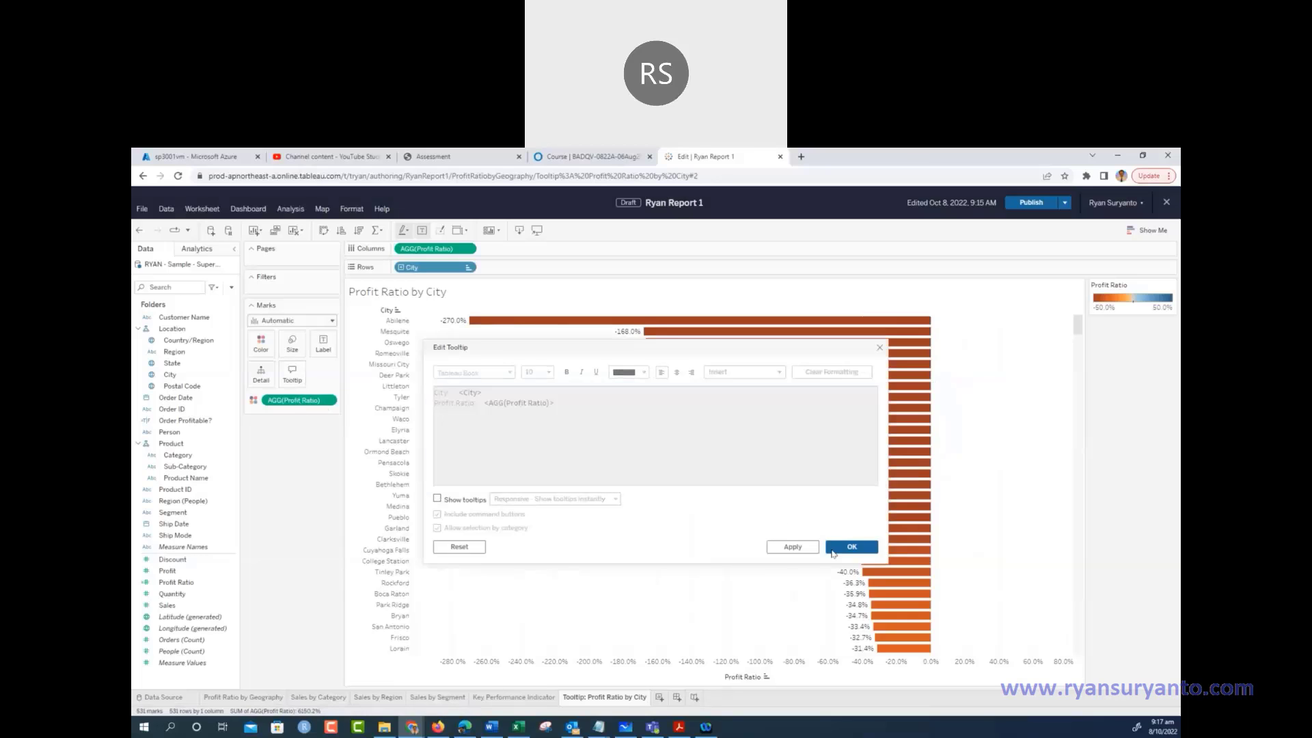
click(791, 549)
click(844, 546)
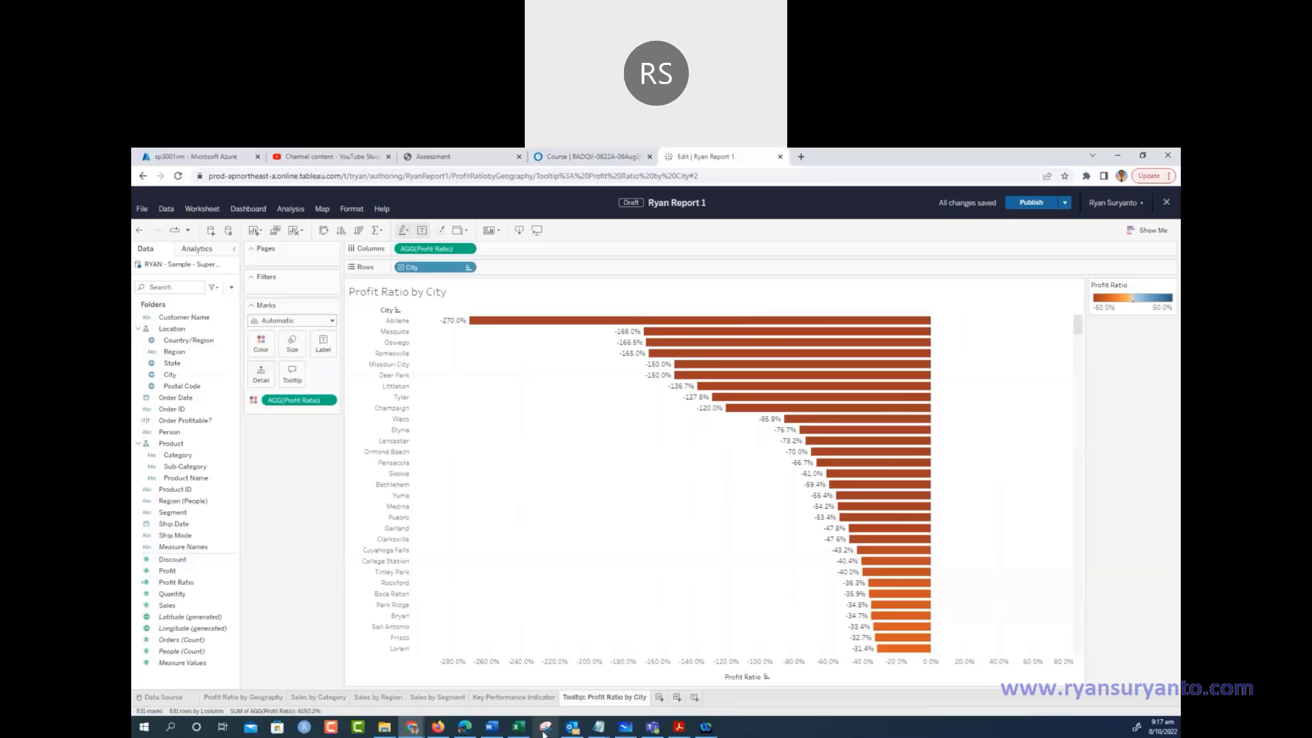
Review the Word instructions for inserting the bar chart into the map's tooltip and formatting it, and return to Tableau
click(488, 729)
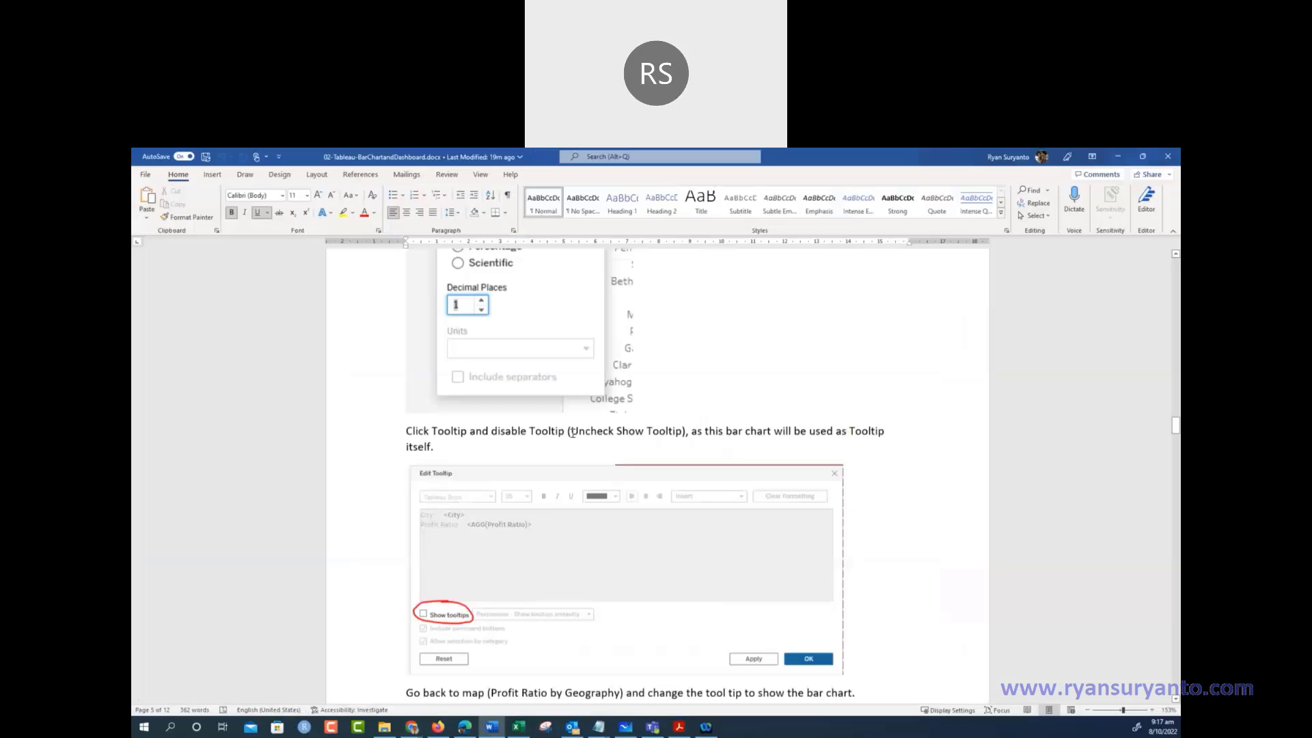
scroll(481, 473, down, 1)
scroll(492, 489, down, 3)
scroll(492, 489, down, 1)
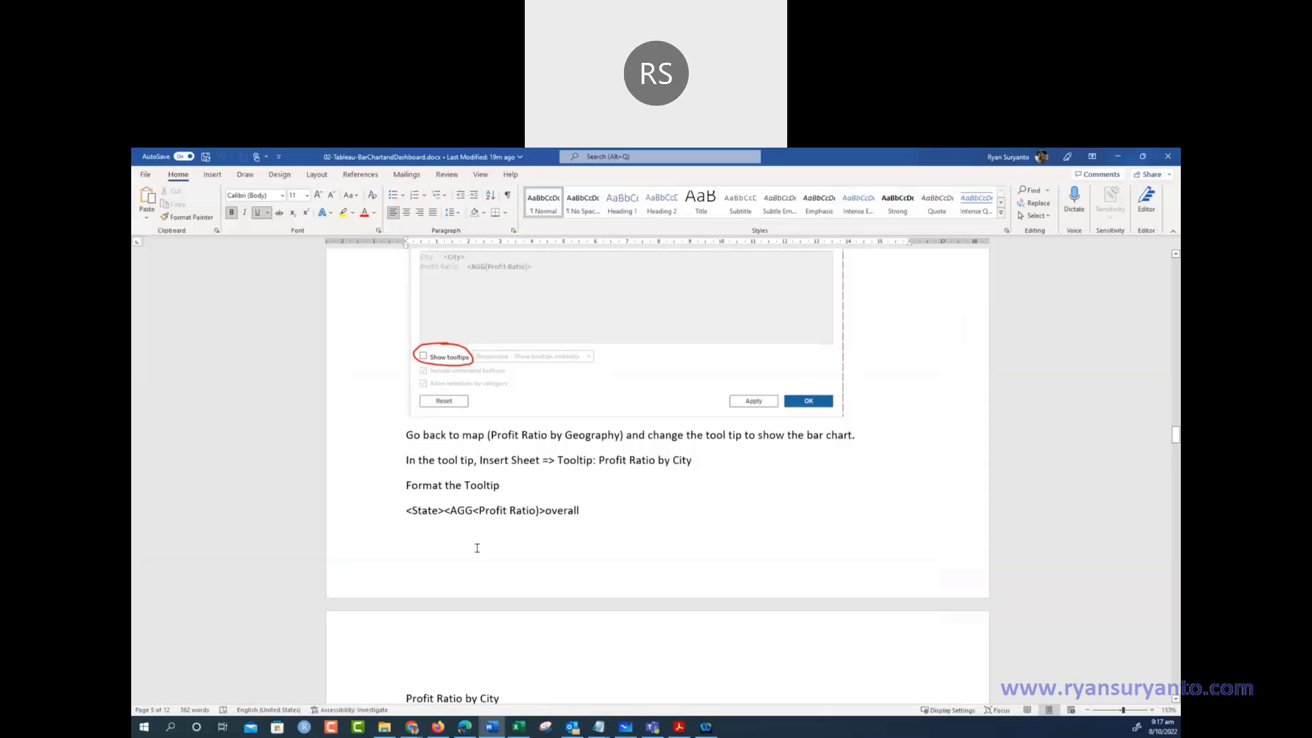
scroll(477, 548, down, 3)
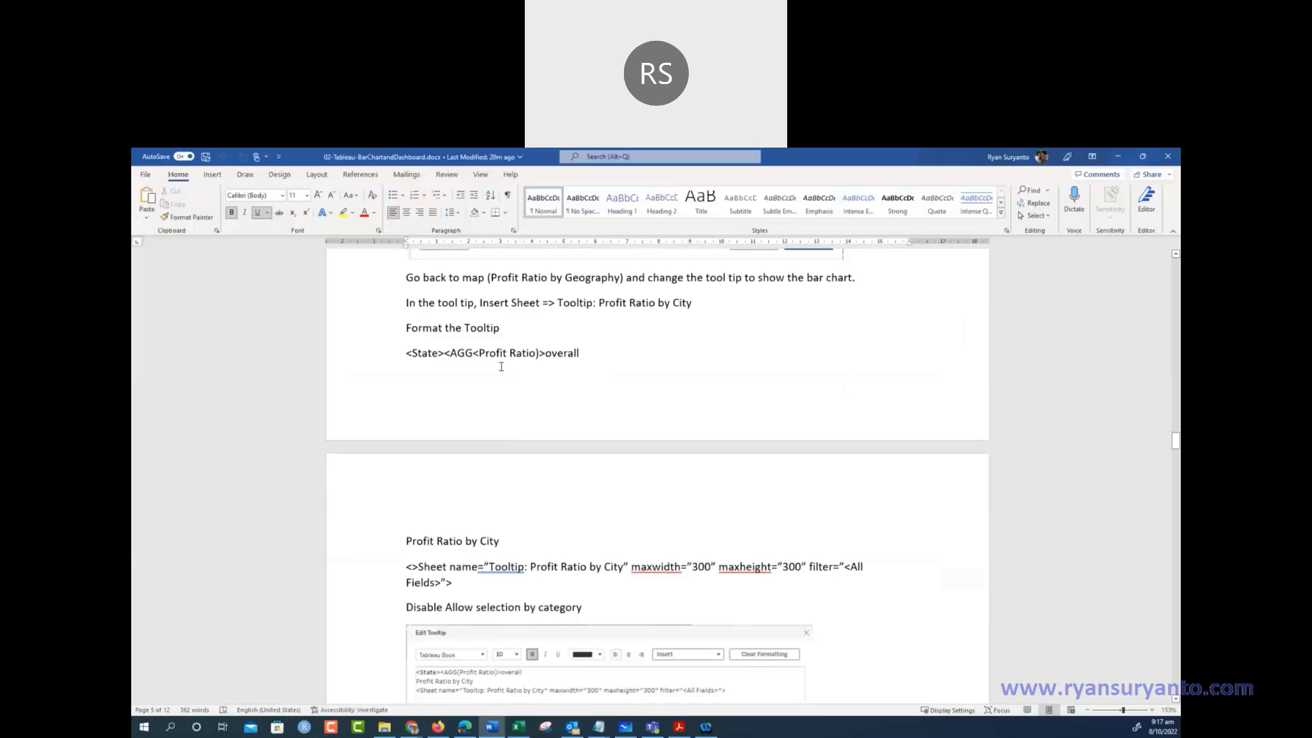
click(1117, 161)
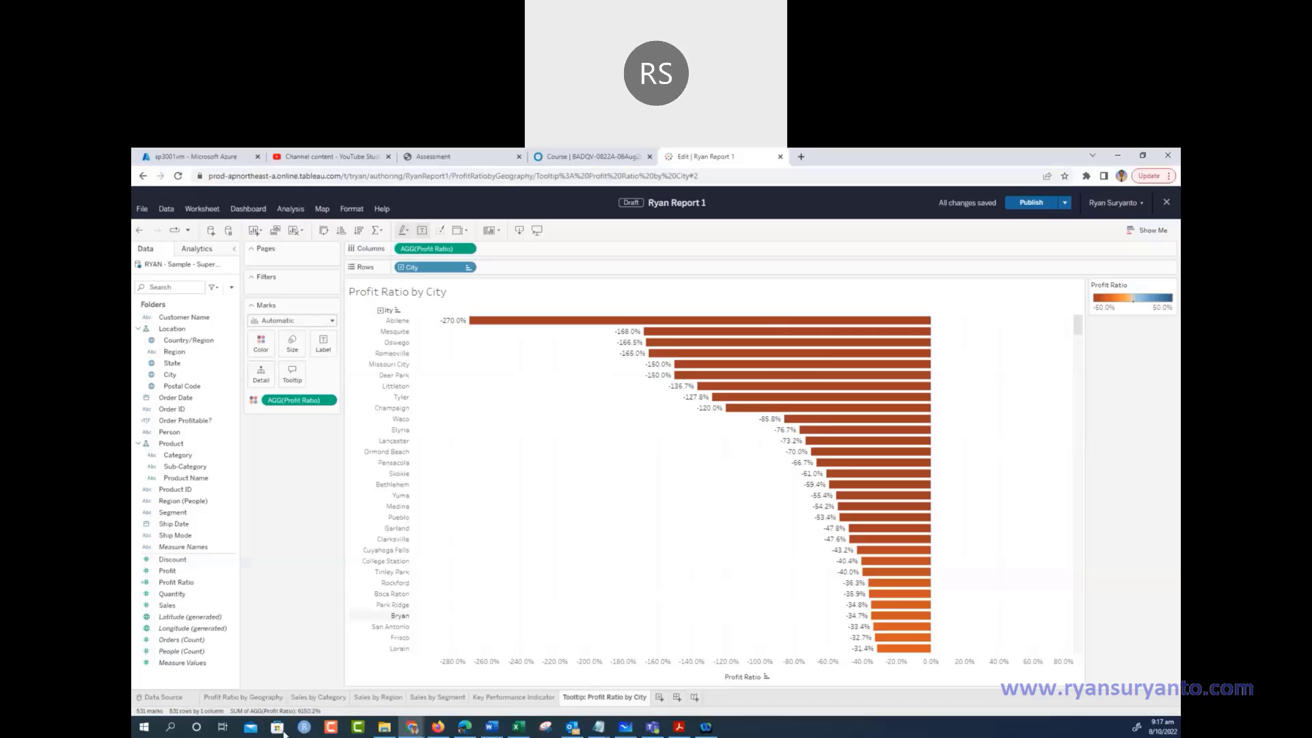
Go to the Profit Ratio by Geography map and clear all existing text from its tooltip
click(227, 697)
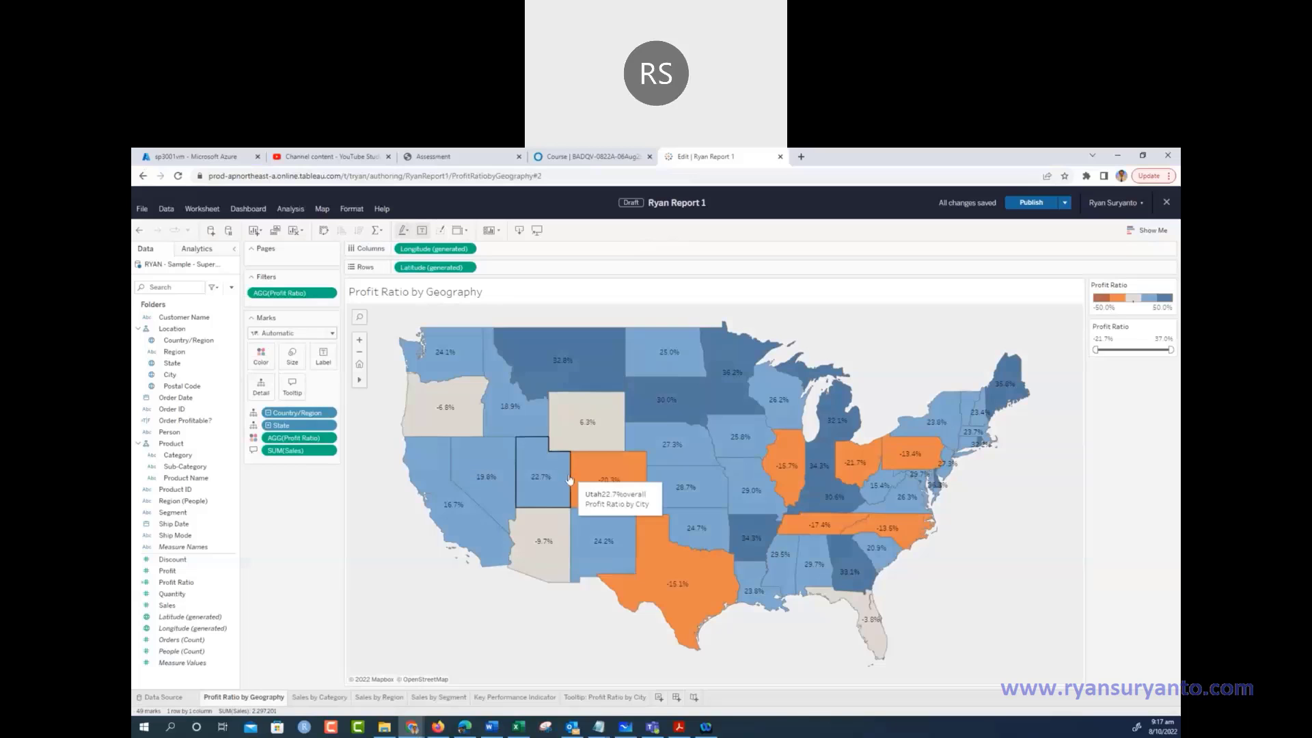
mouse_move(582, 432)
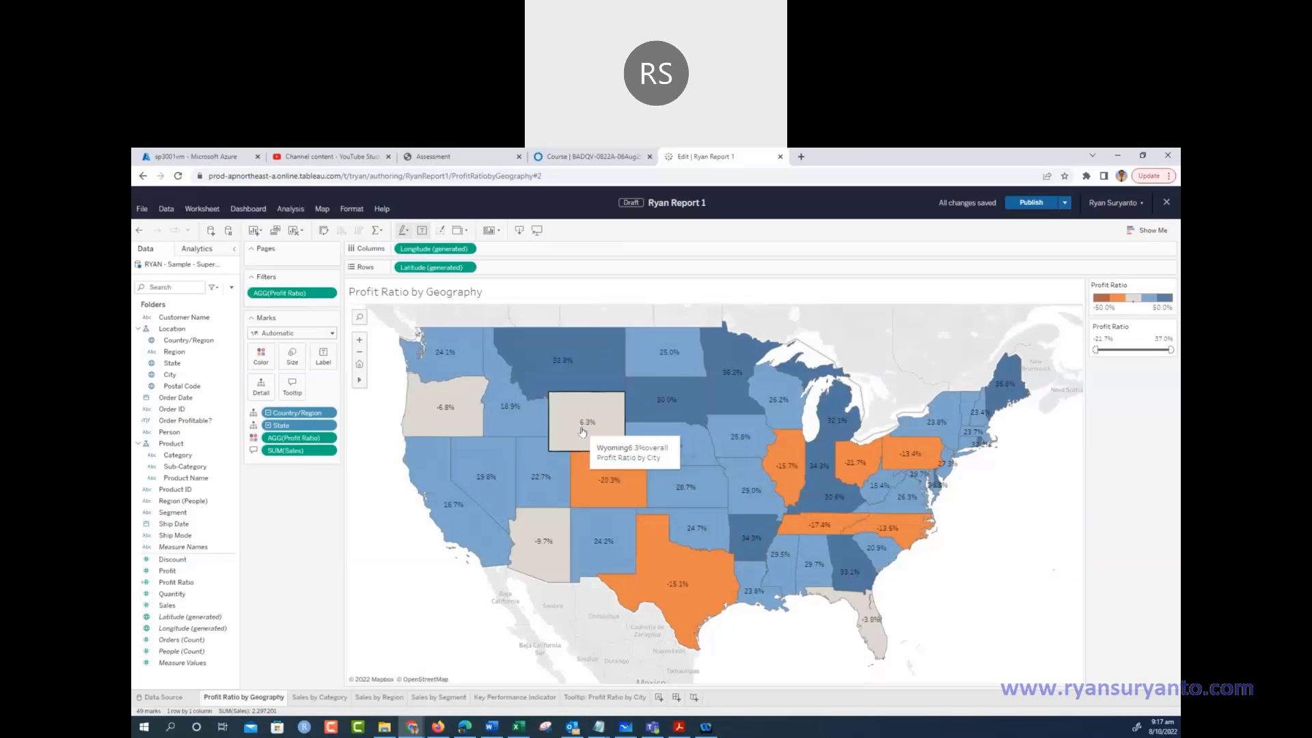
mouse_move(663, 361)
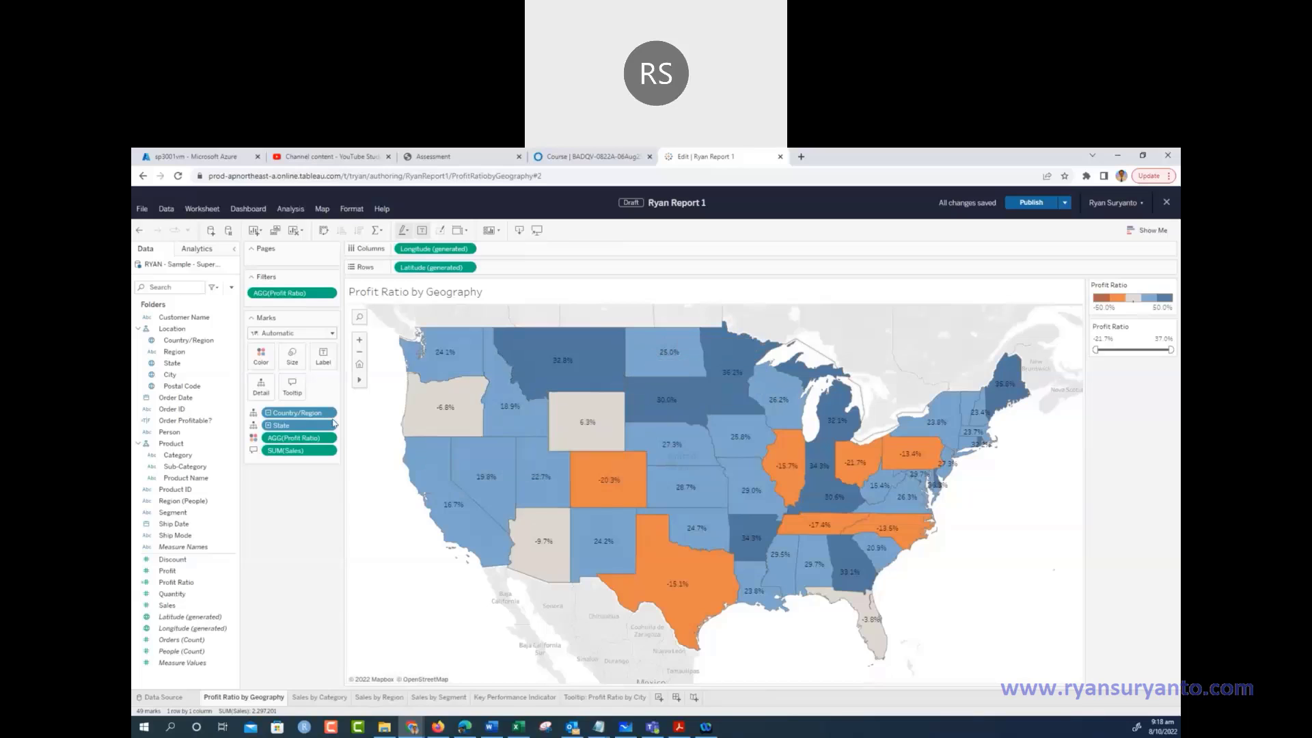
mouse_move(489, 429)
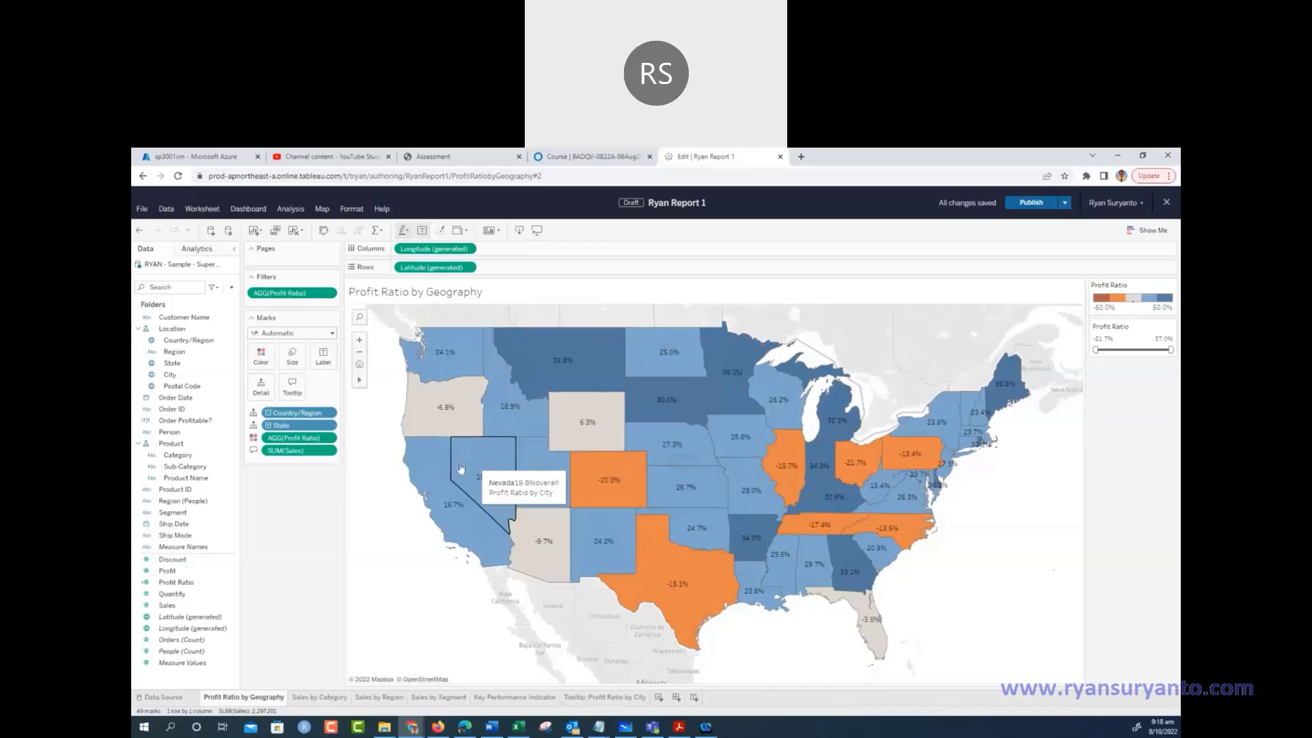
click(293, 386)
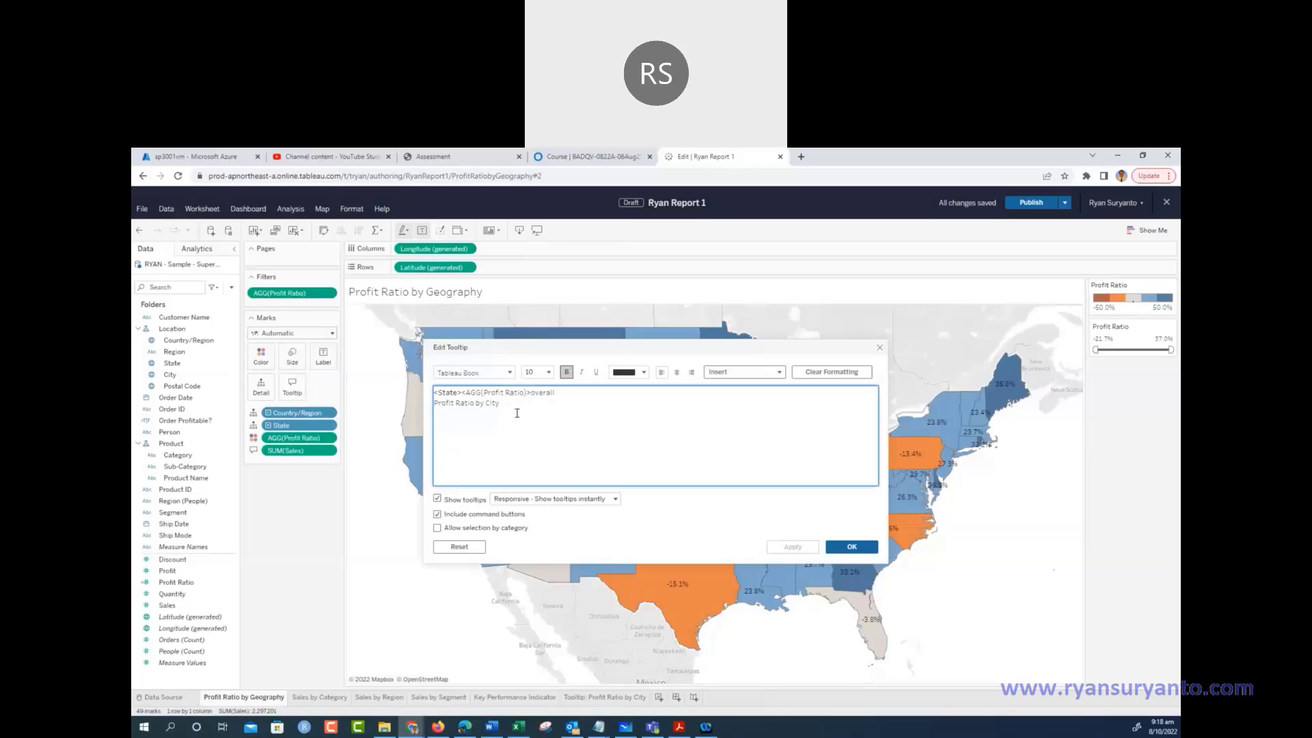
drag(517, 410, 416, 387)
key(ctrl+c)
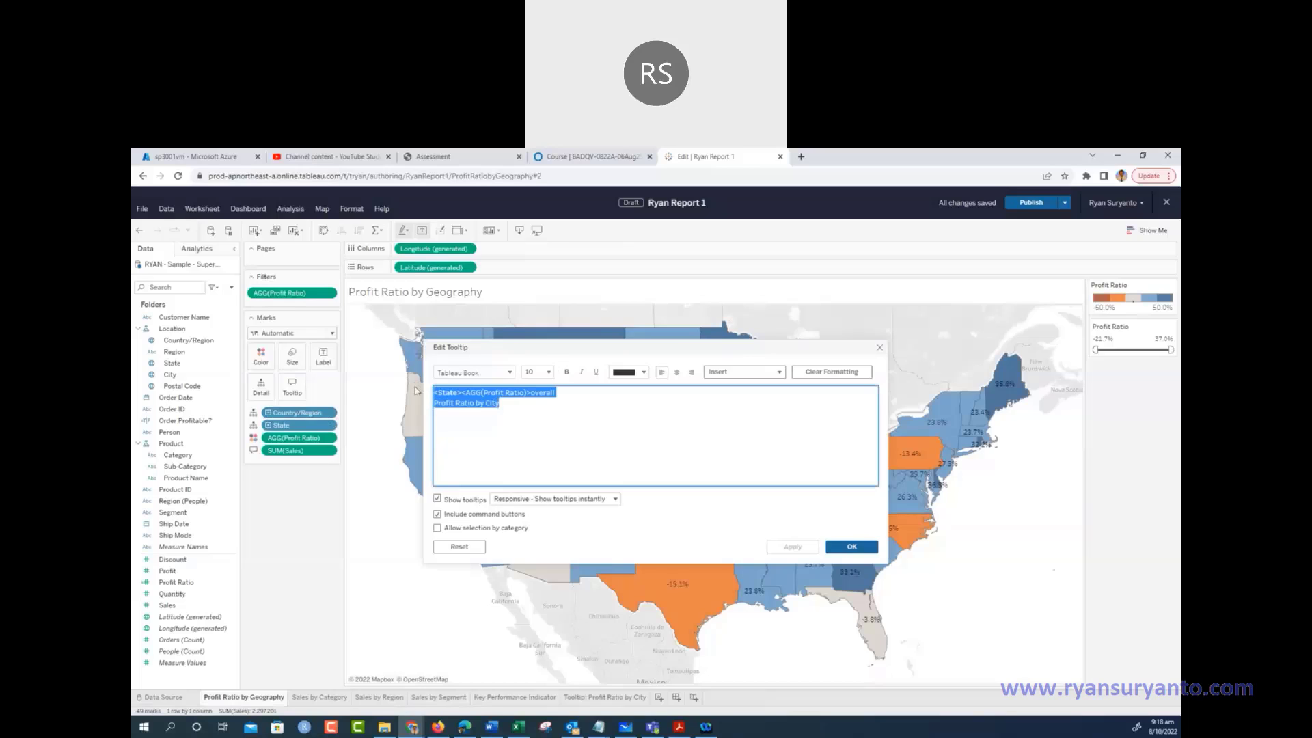
key(BackSpace)
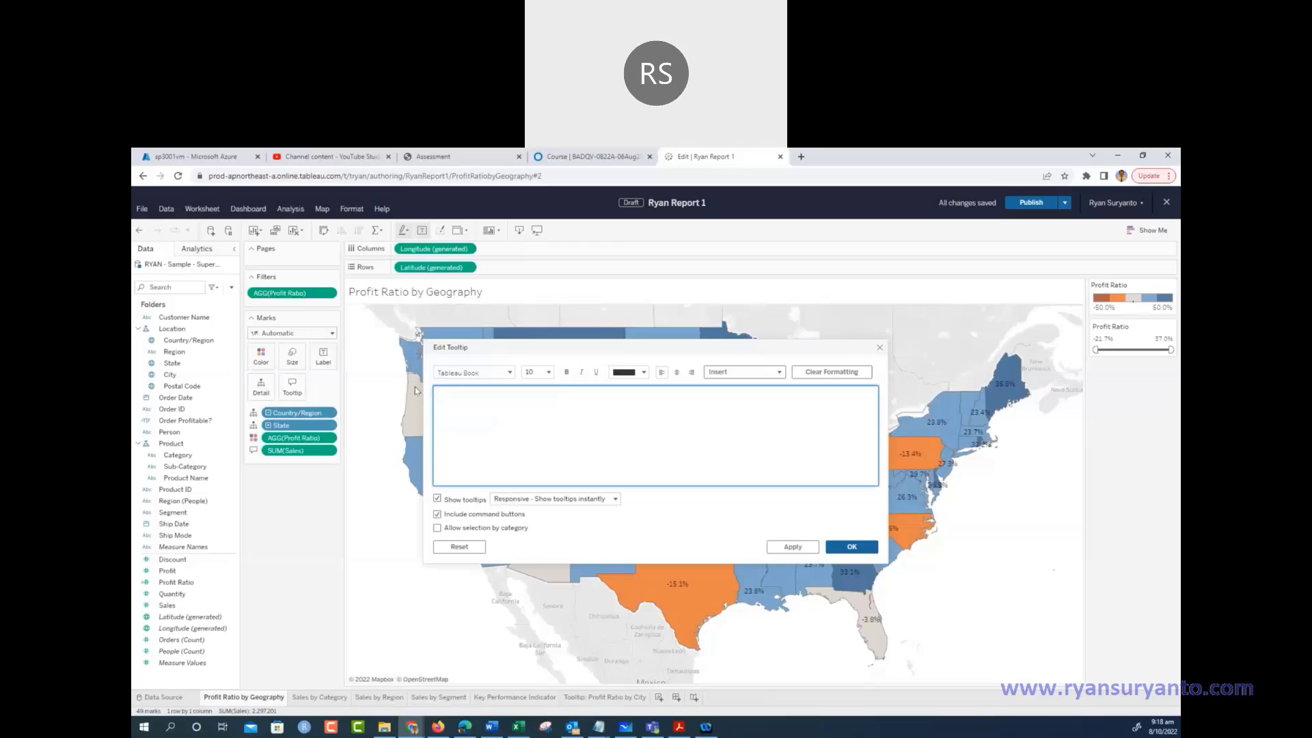
Insert the sheet Tooltip: Profit Ratio by City into the map's tooltip and accept the change
click(778, 373)
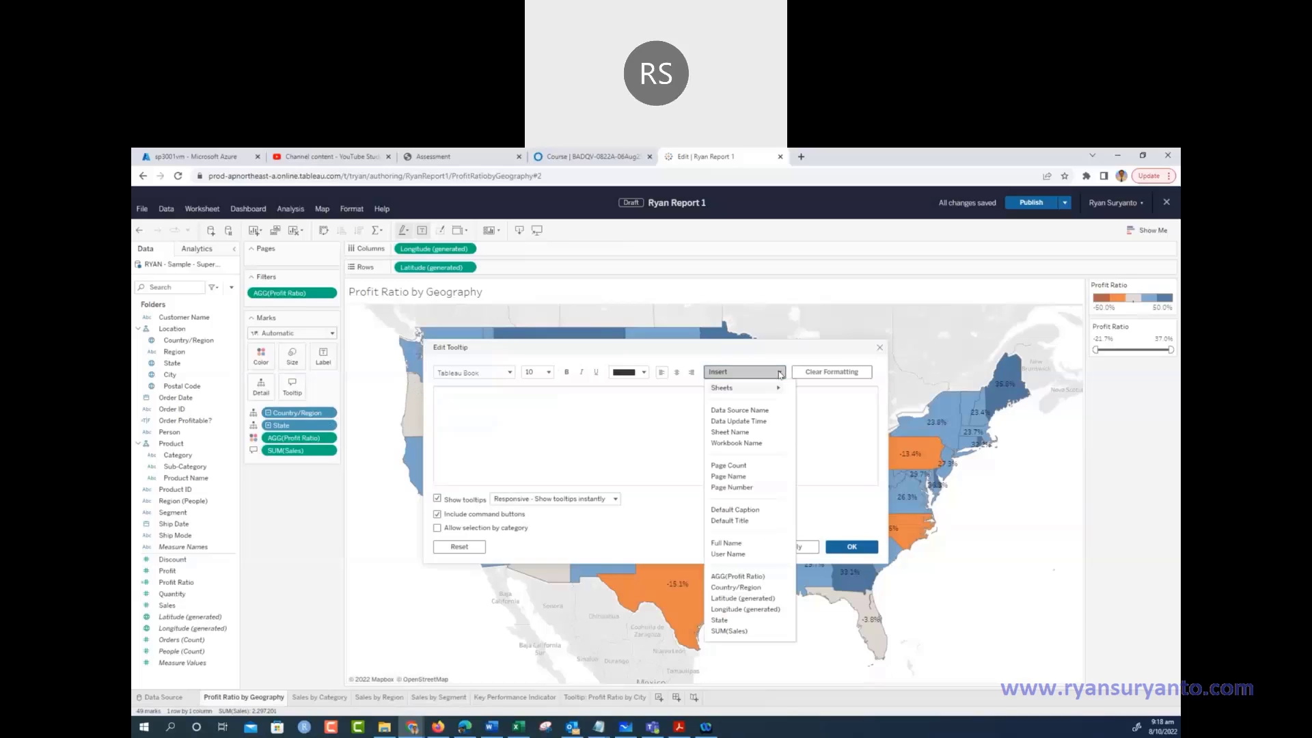
mouse_move(721, 395)
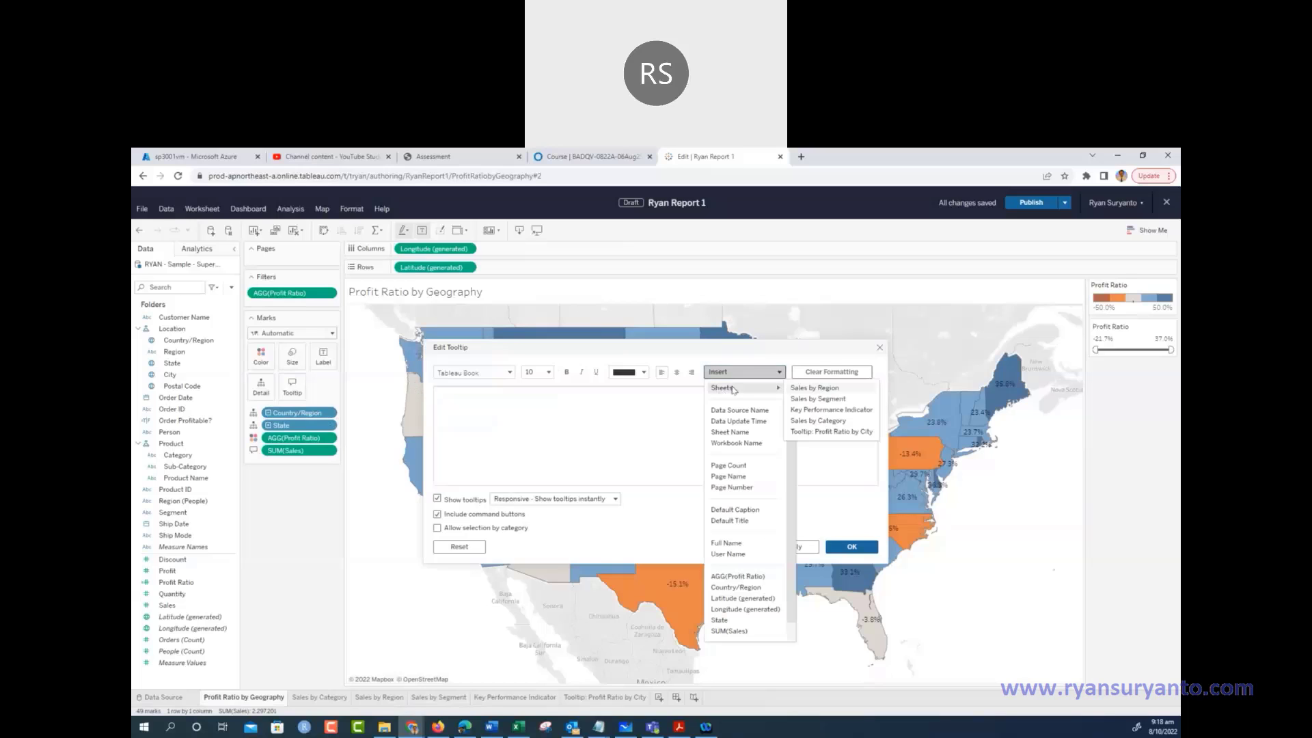
click(826, 432)
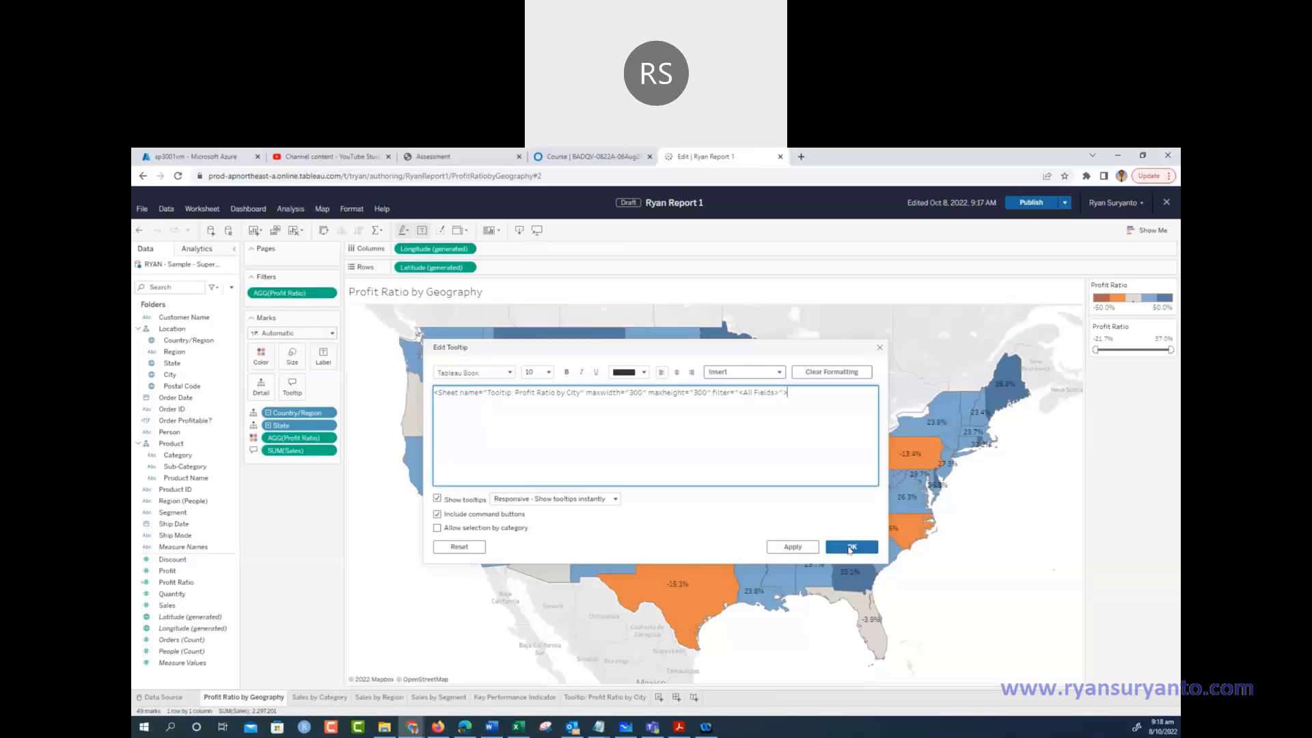
click(850, 547)
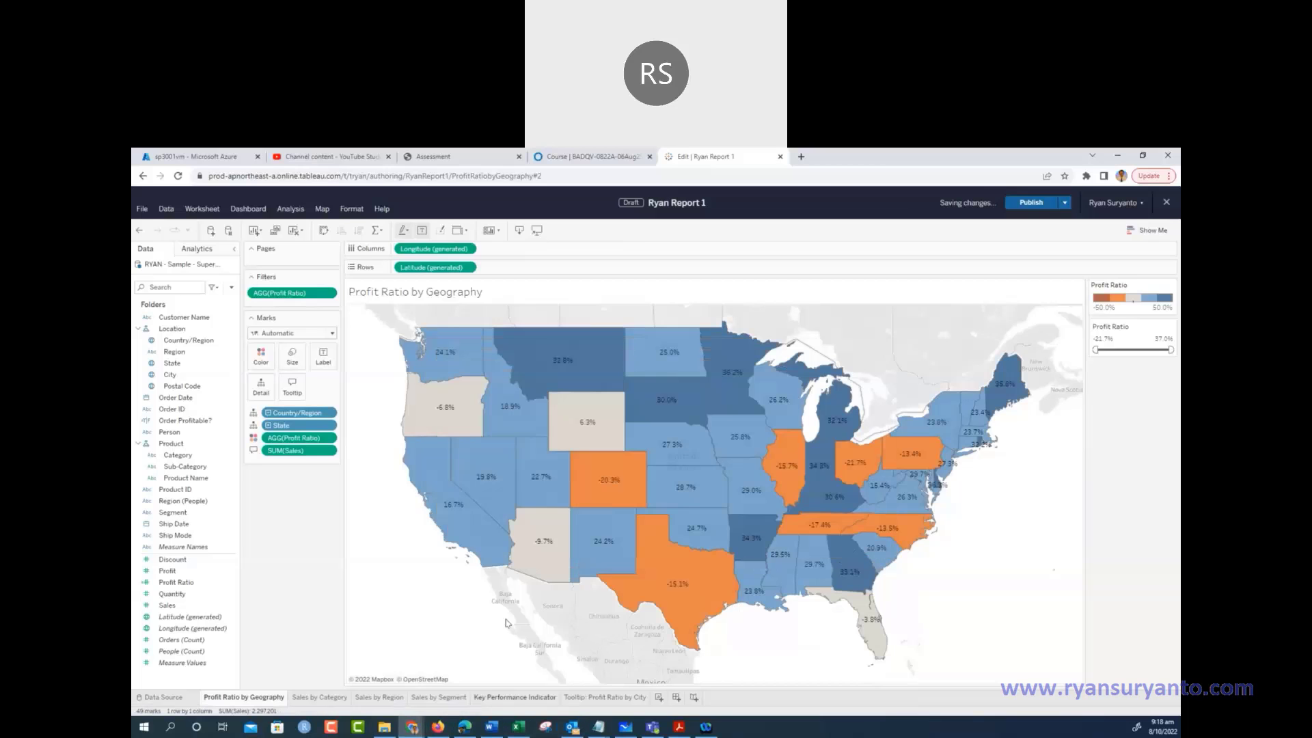
Preview the city bar chart tooltip on several states of the map
mouse_move(584, 416)
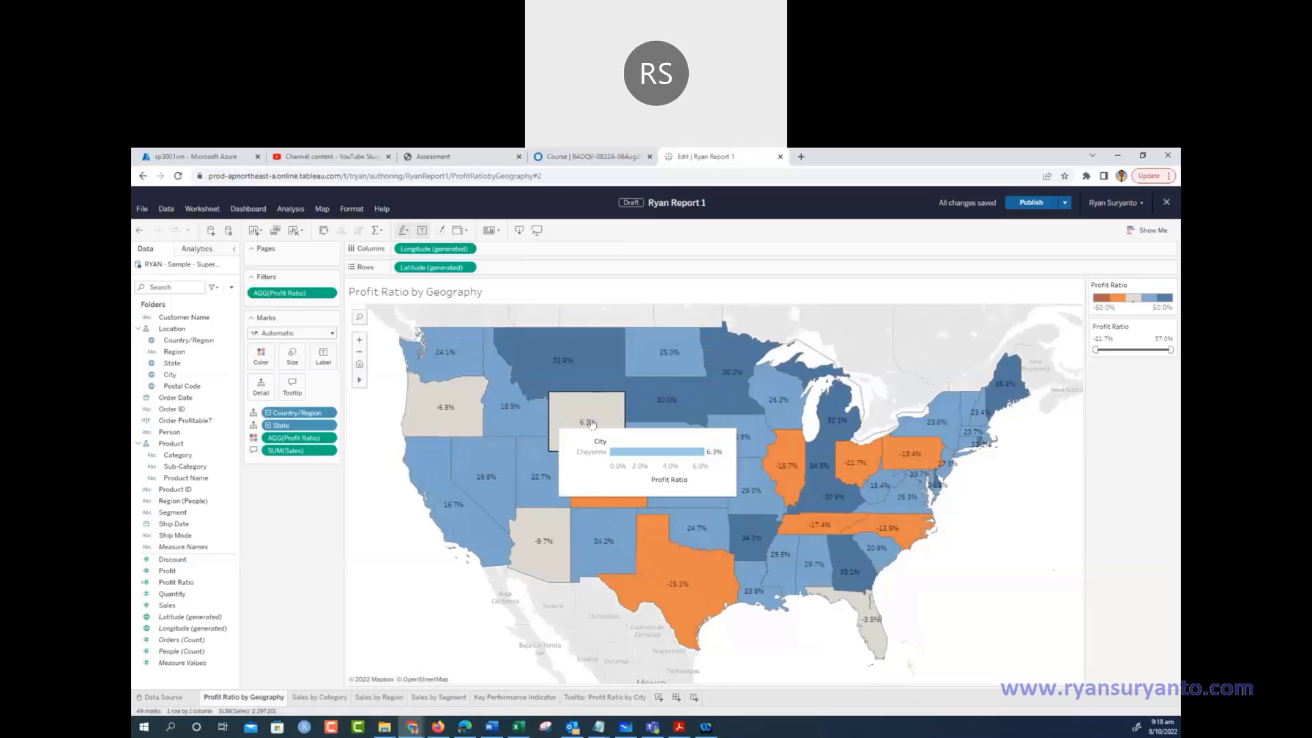
mouse_move(666, 566)
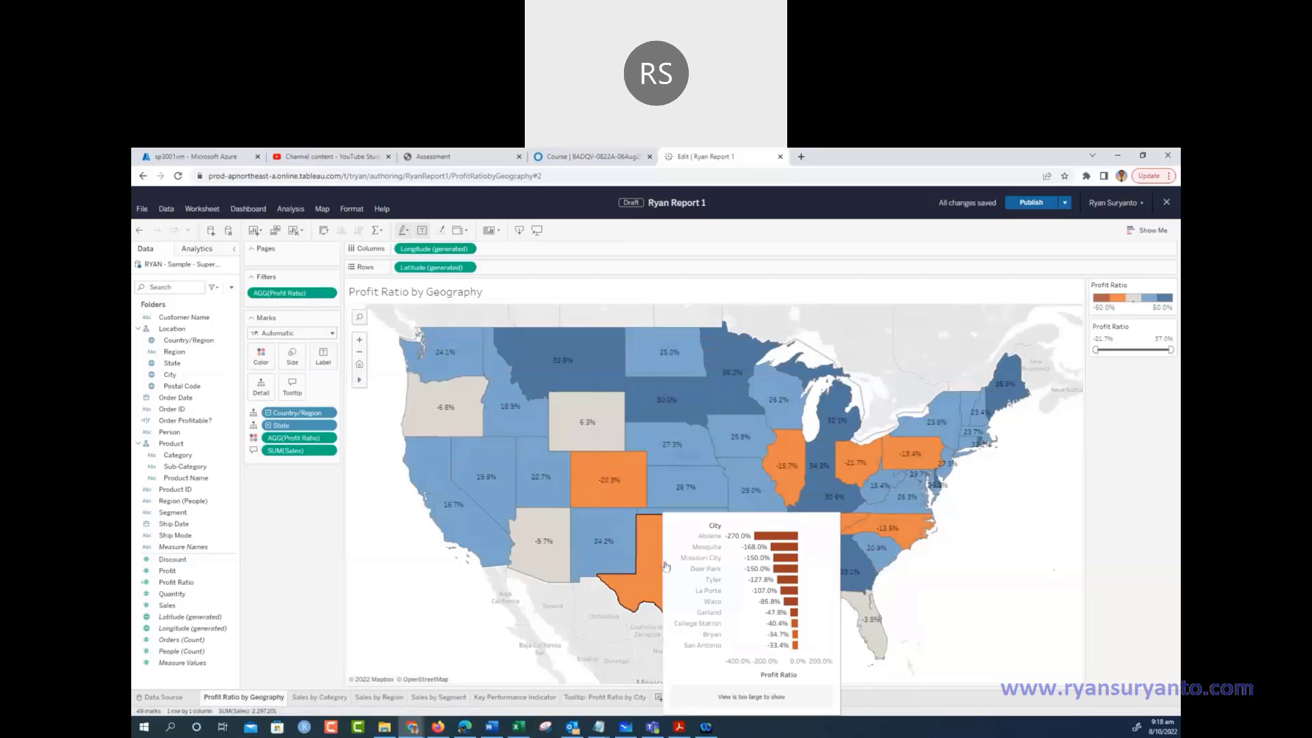
mouse_move(699, 480)
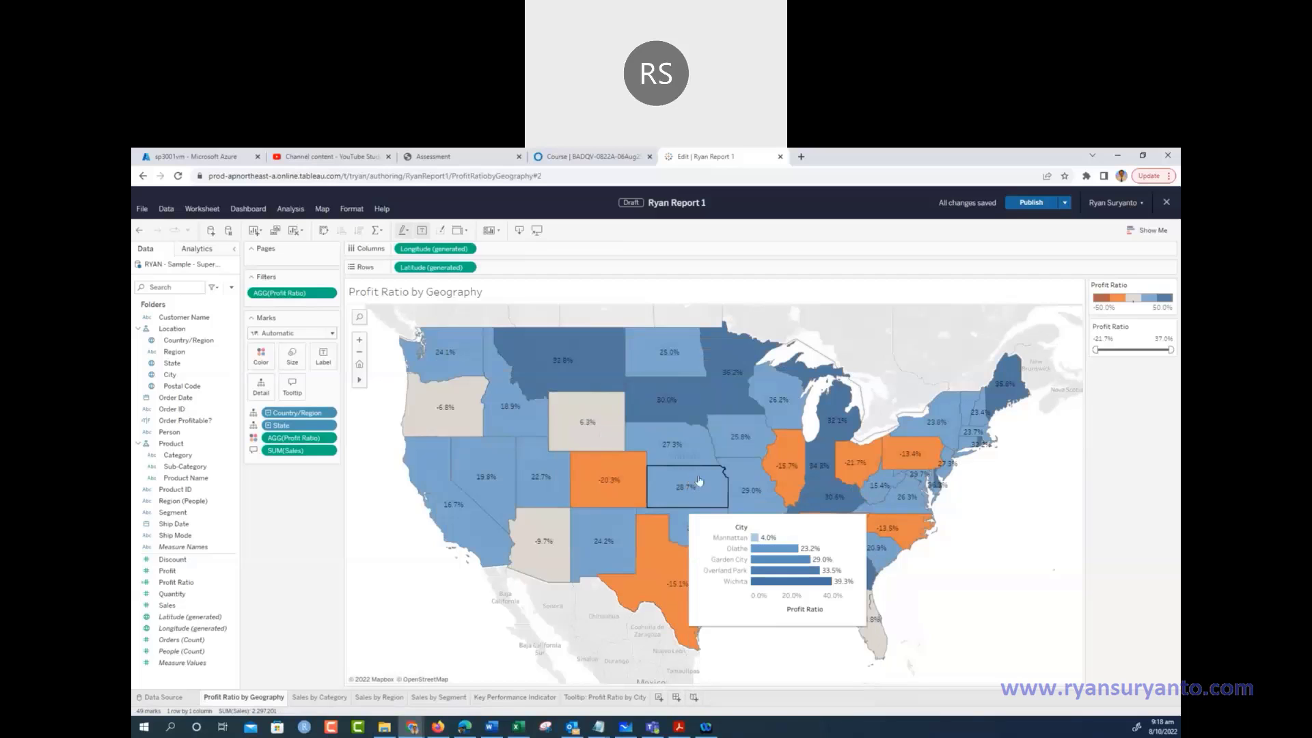
mouse_move(745, 440)
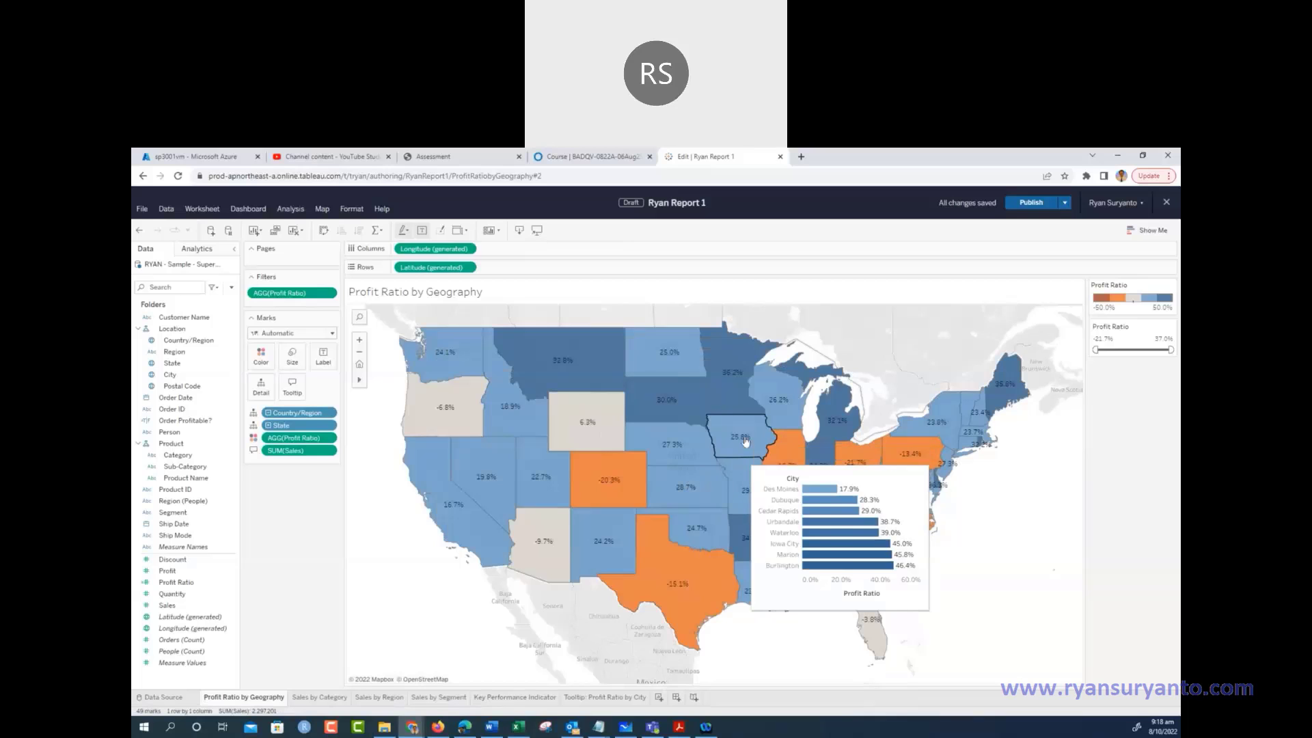
mouse_move(778, 402)
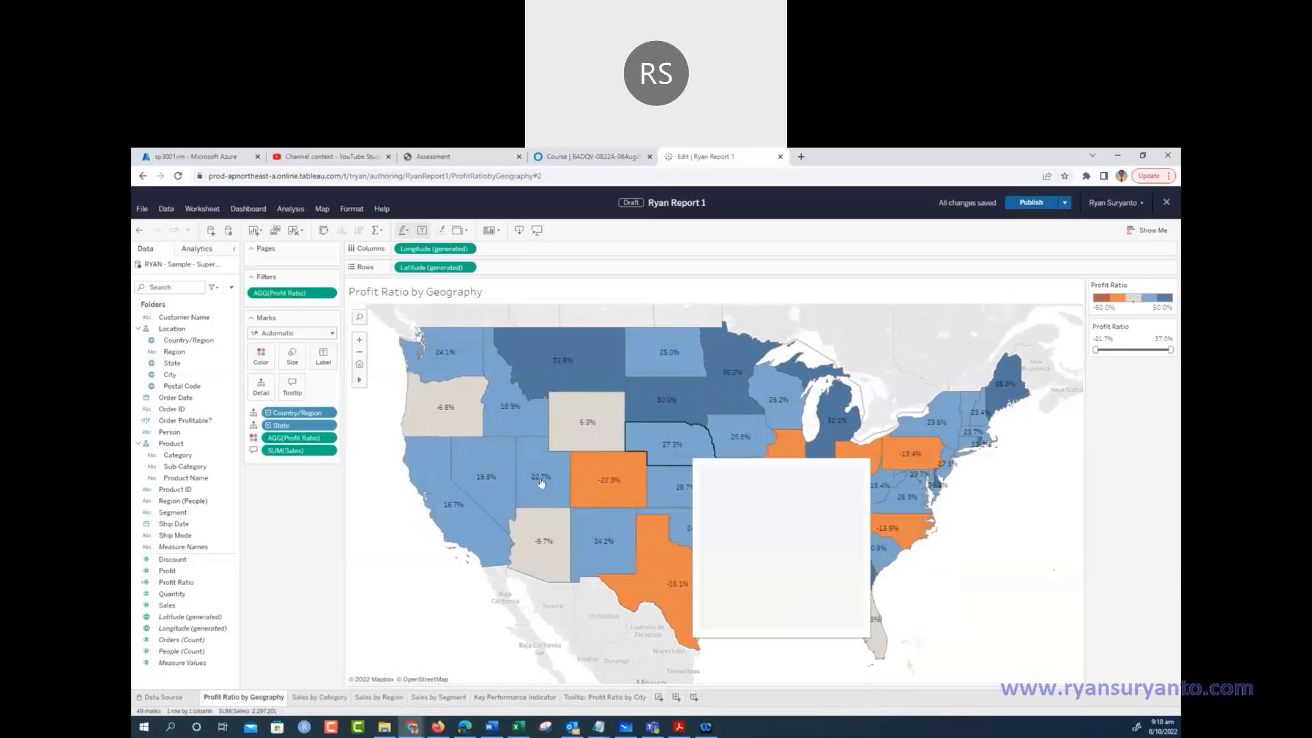
mouse_move(476, 474)
mouse_move(462, 528)
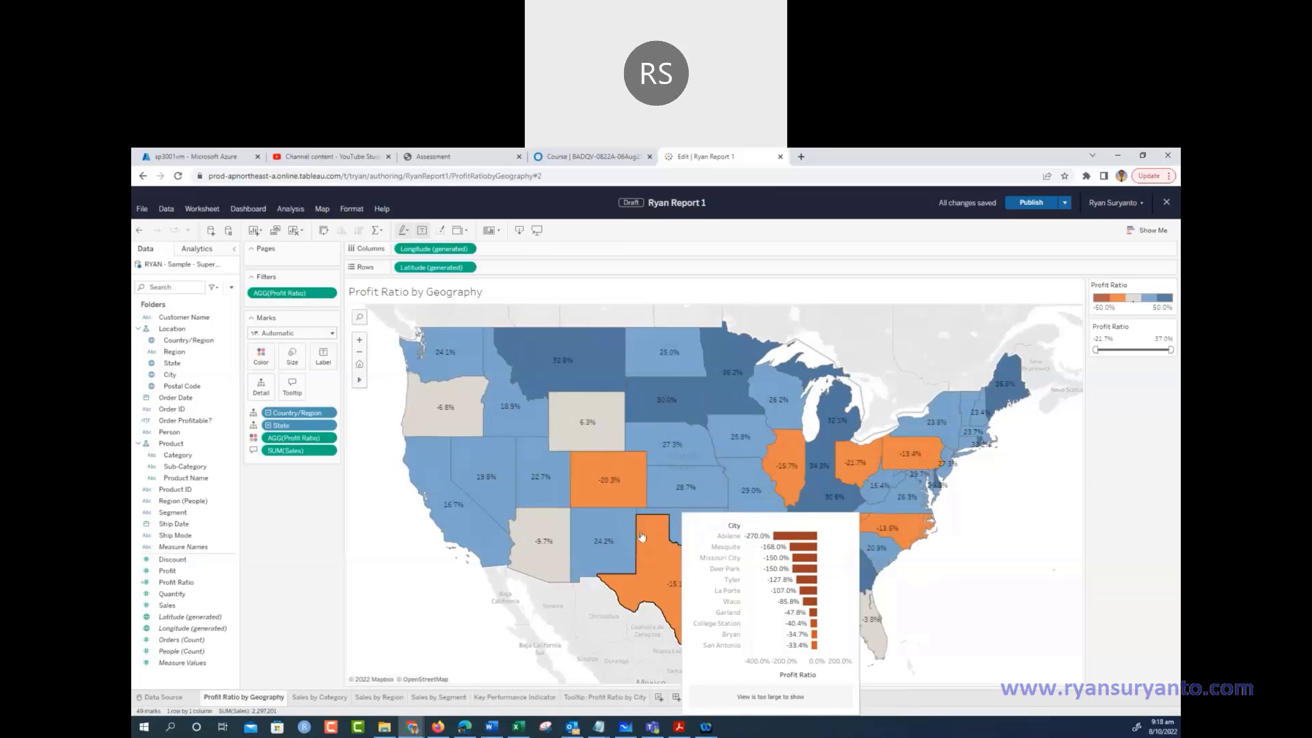
Copy the tooltip text from the <State> line through "Profit Ratio by City" in the Word instructions and return to Tableau
click(492, 728)
scroll(574, 485, up, 3)
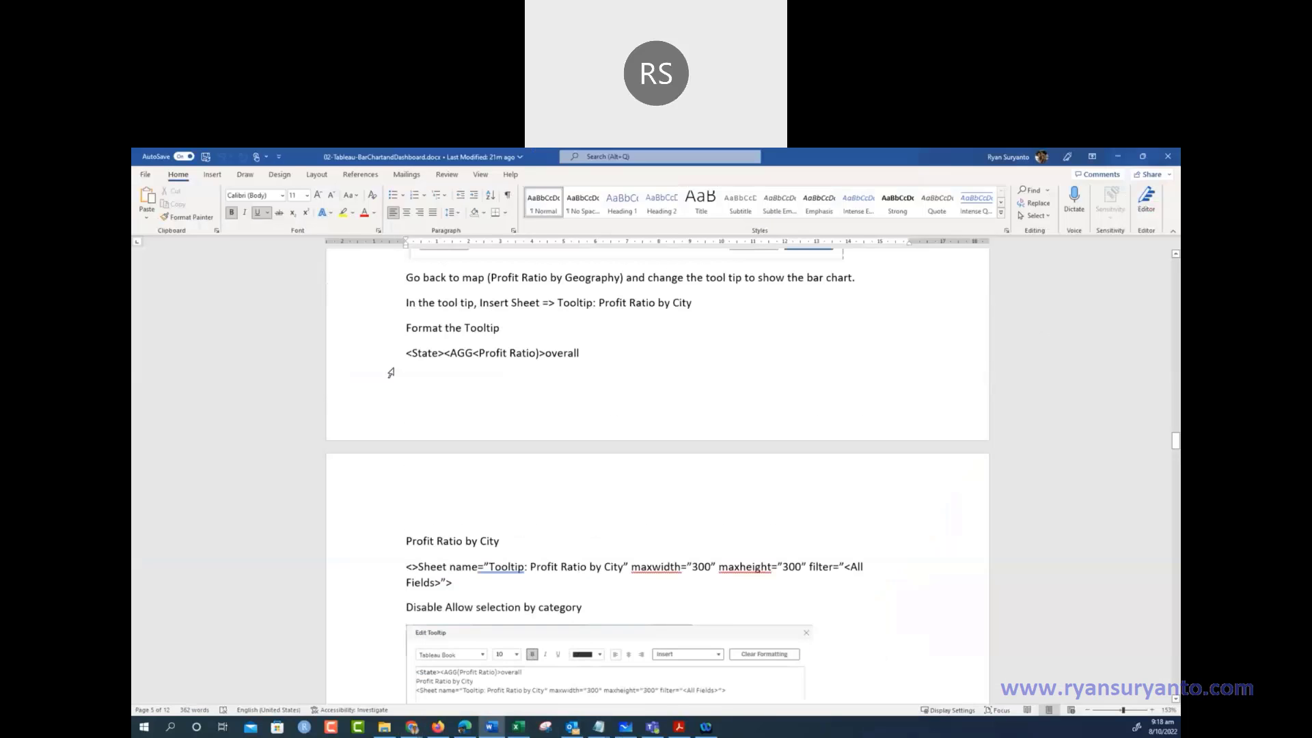
drag(406, 353, 472, 355)
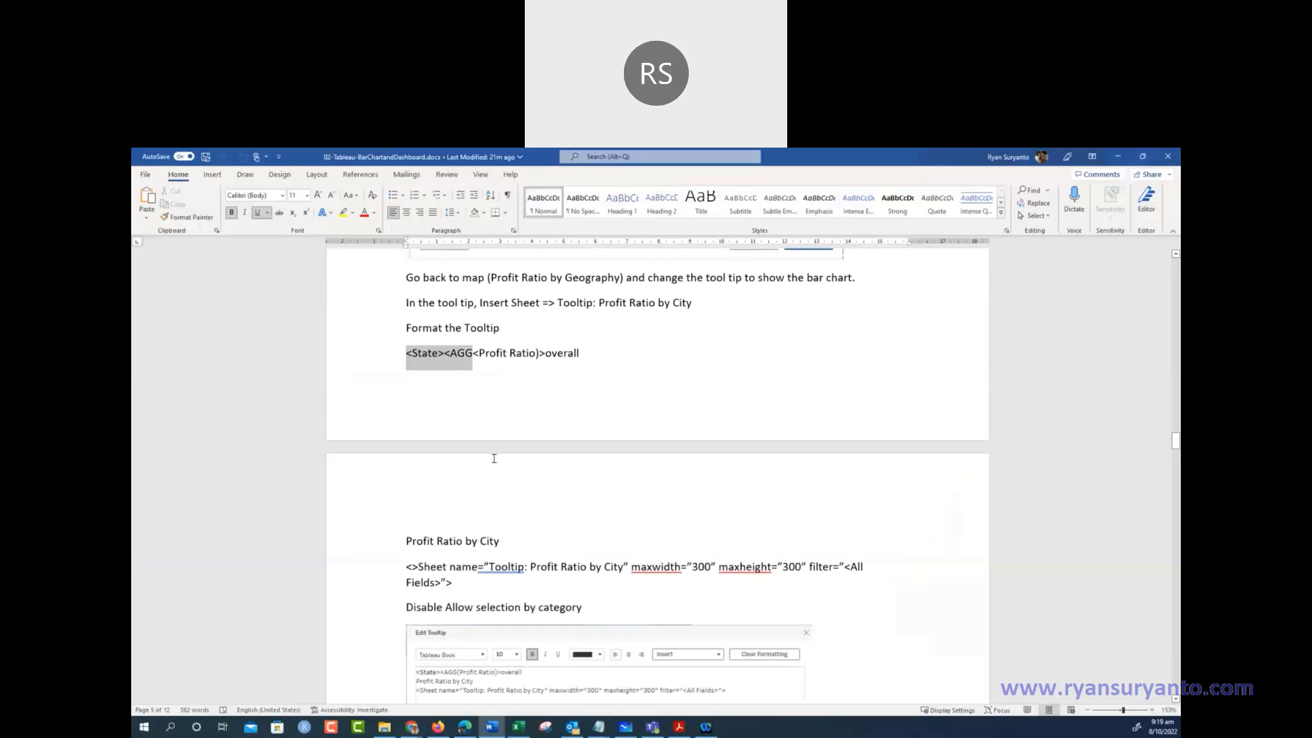
drag(494, 458, 511, 544)
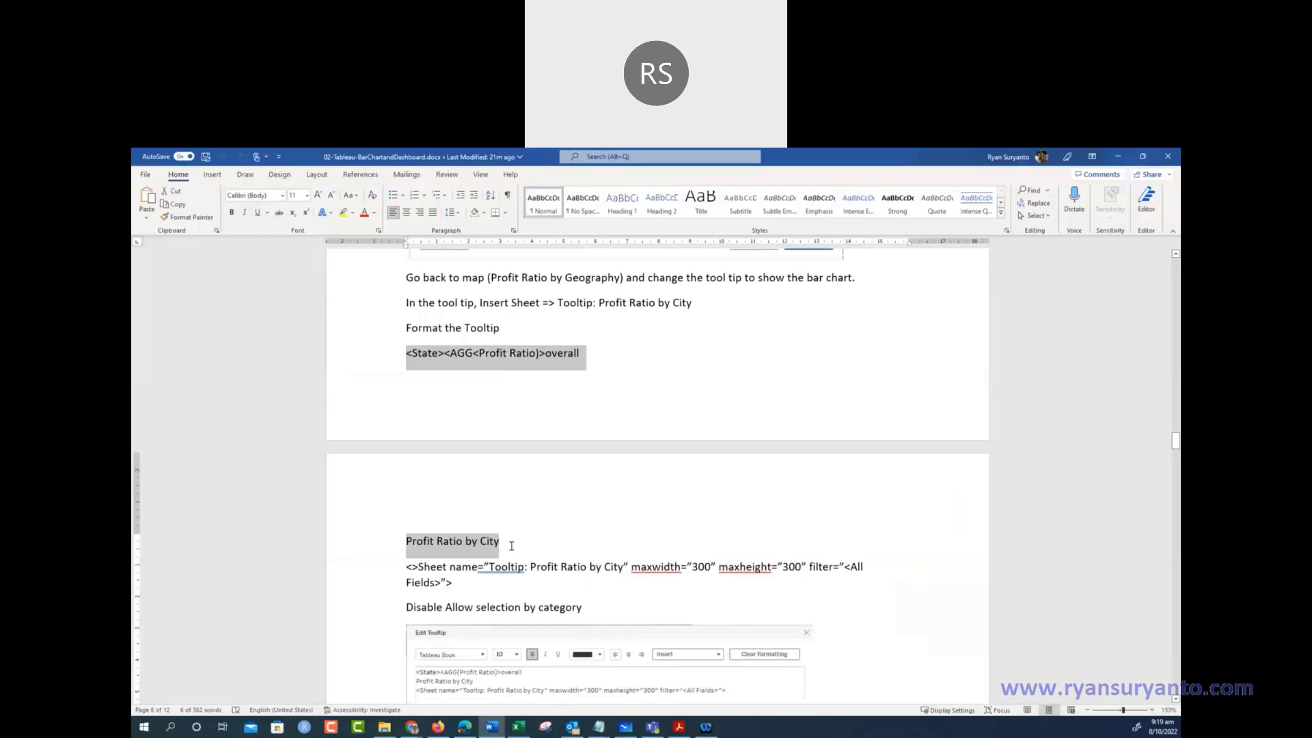
click(1120, 157)
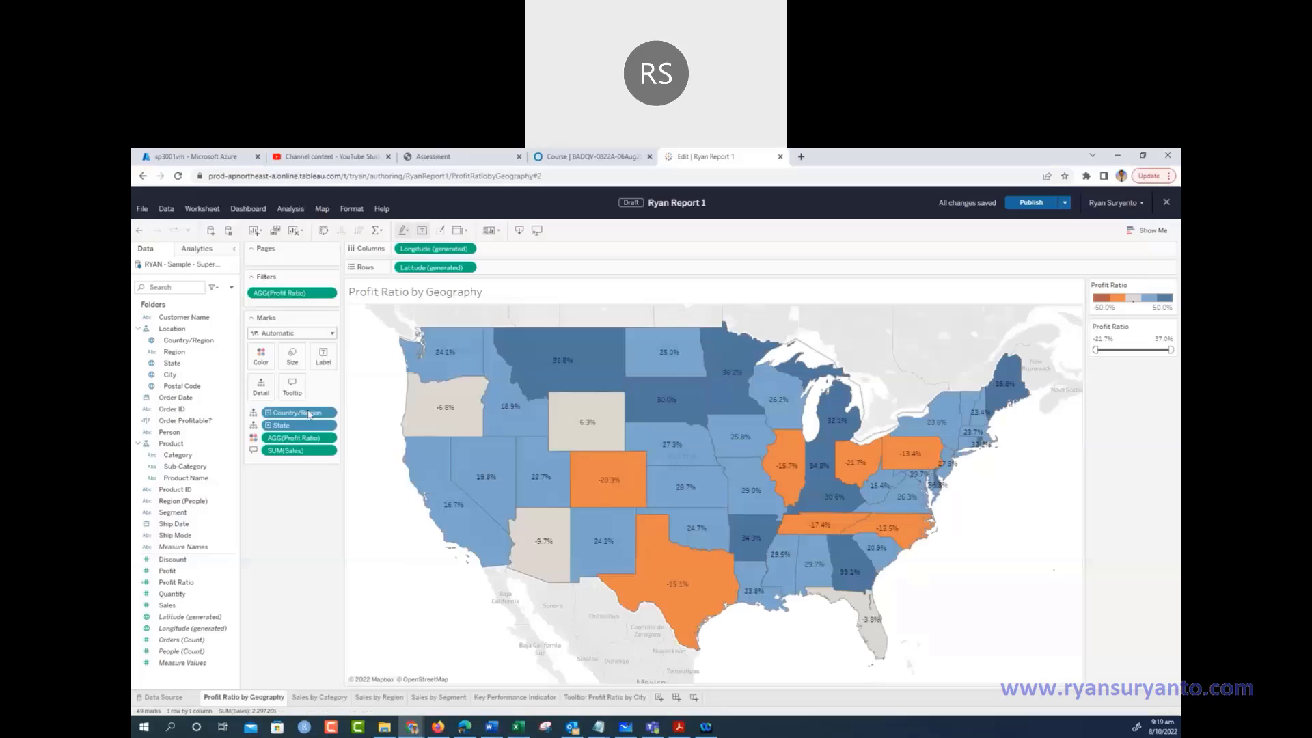
Paste the copied text above the sheet reference in the tooltip of the Profit Ratio by Geography map
click(292, 386)
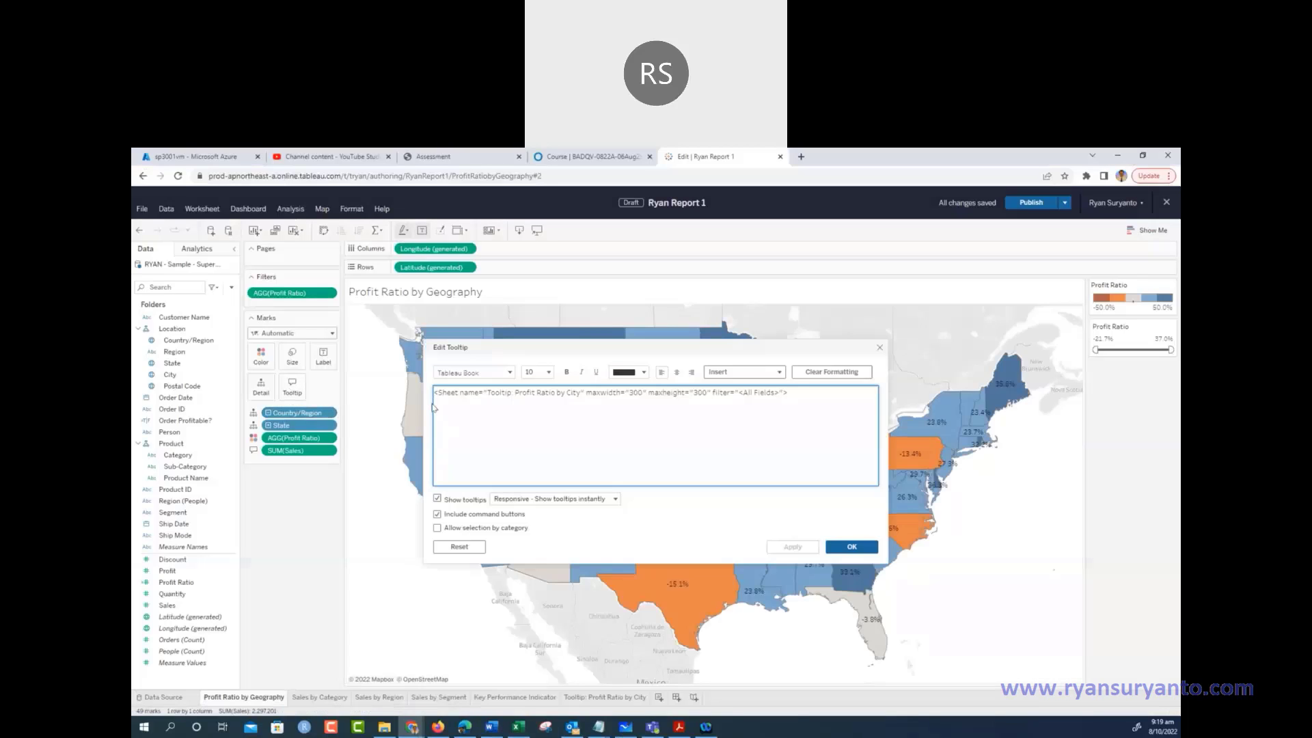
click(432, 400)
key(Return)
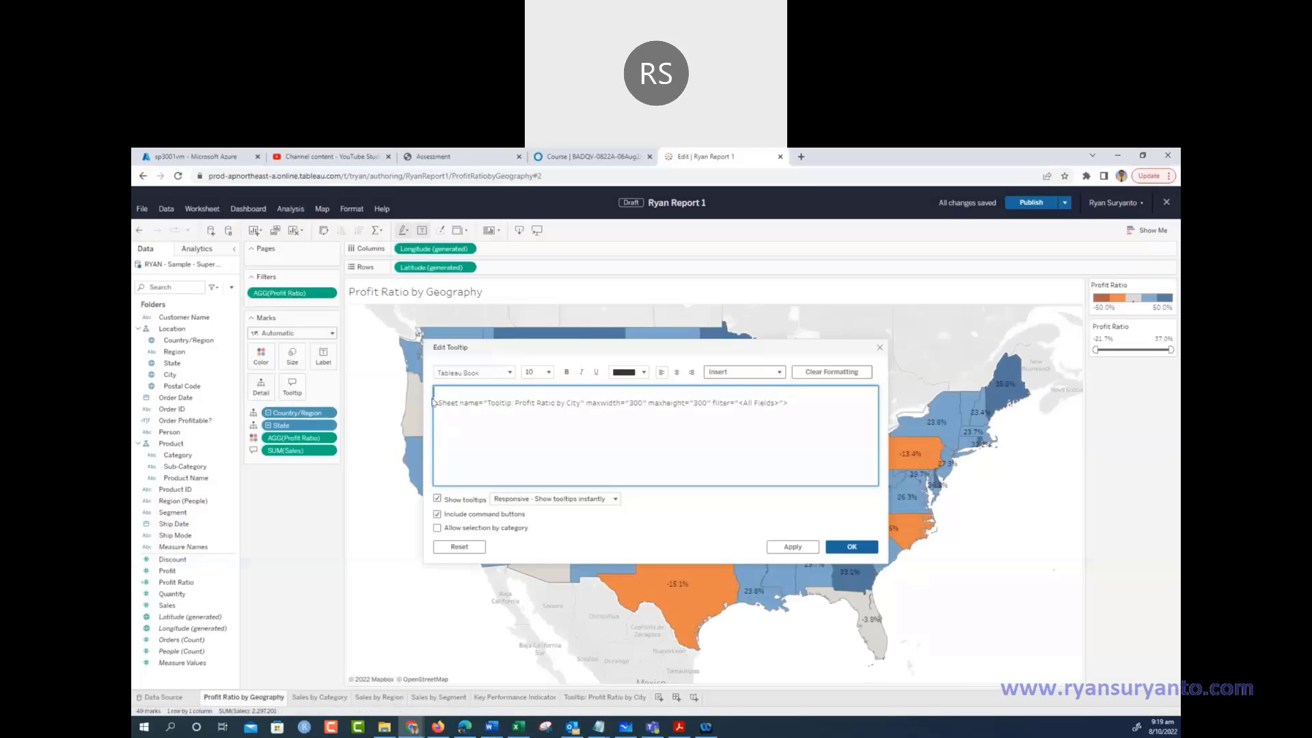
key(ctrl+v)
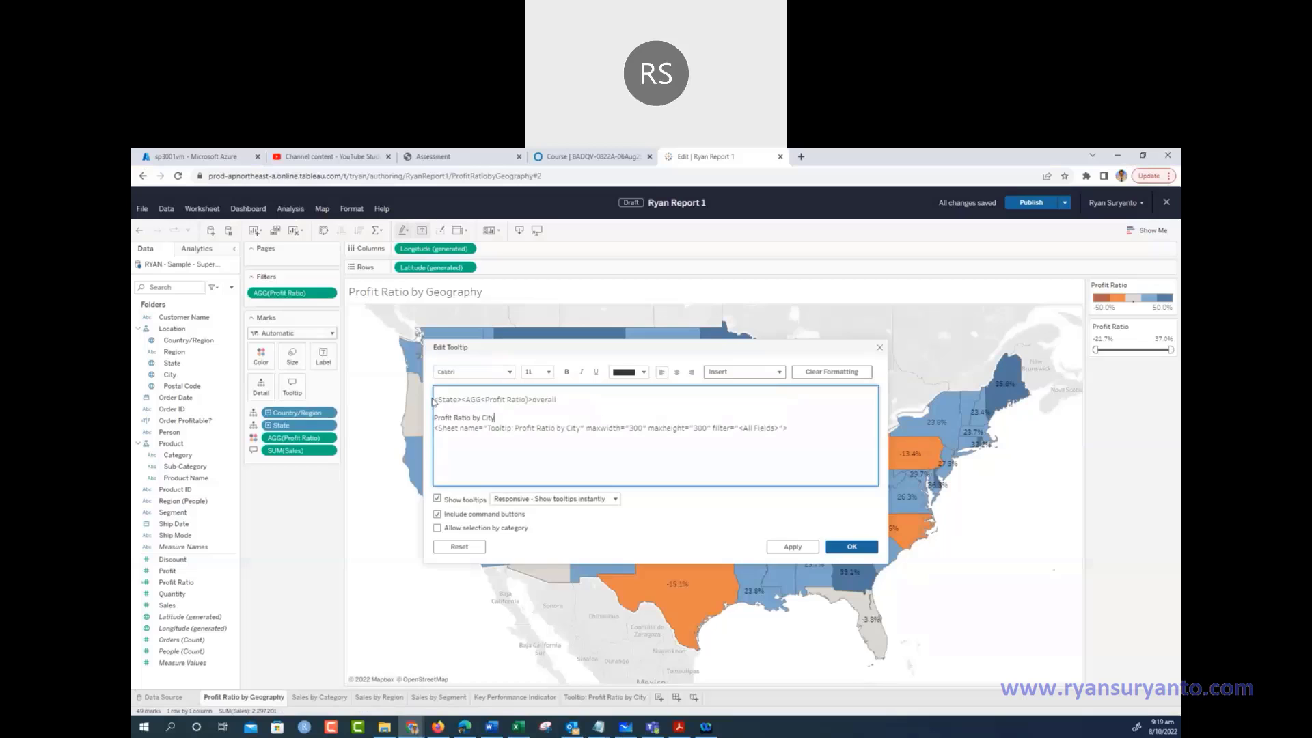
Delete the pasted <State> and Profit Ratio overall line and the blank space above "Profit Ratio by City" in the tooltip
click(447, 409)
drag(577, 399, 413, 408)
key(BackSpace)
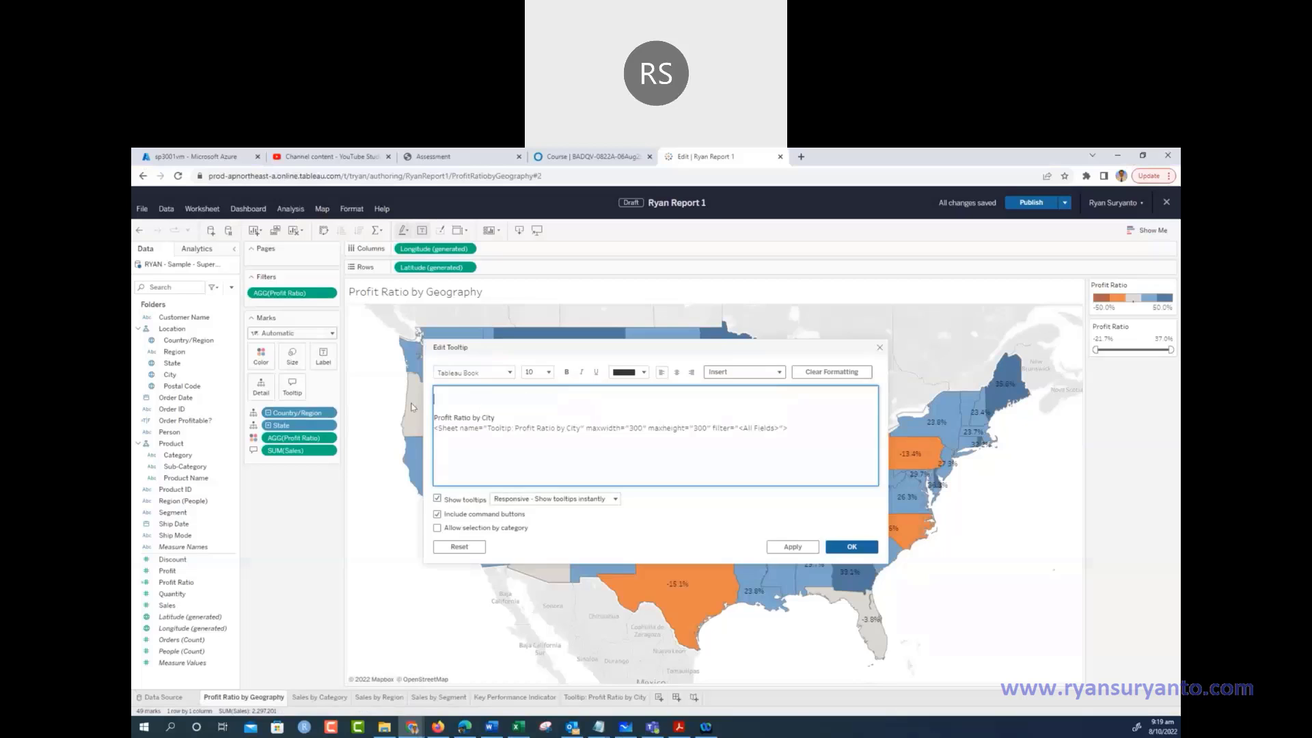
key(Delete)
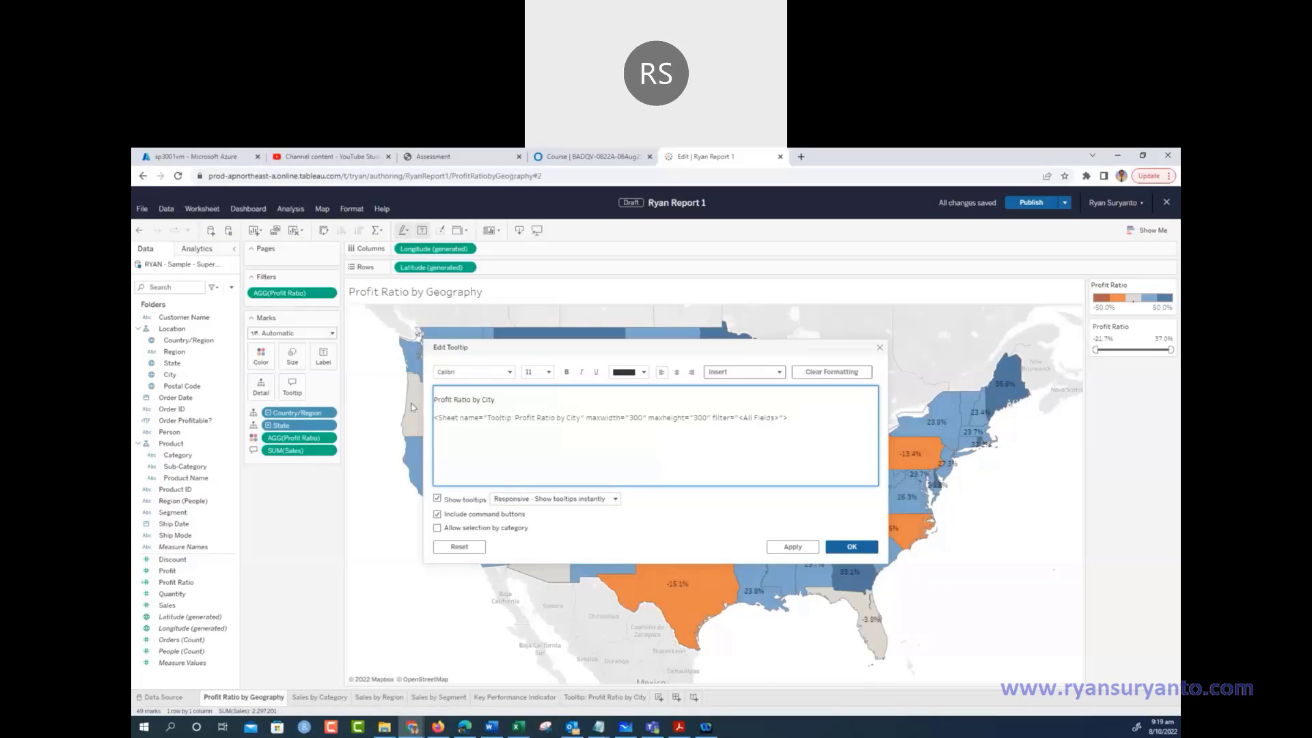
Insert the State field directly before "Profit Ratio by City" in the map's tooltip, then preview it on the map
click(775, 372)
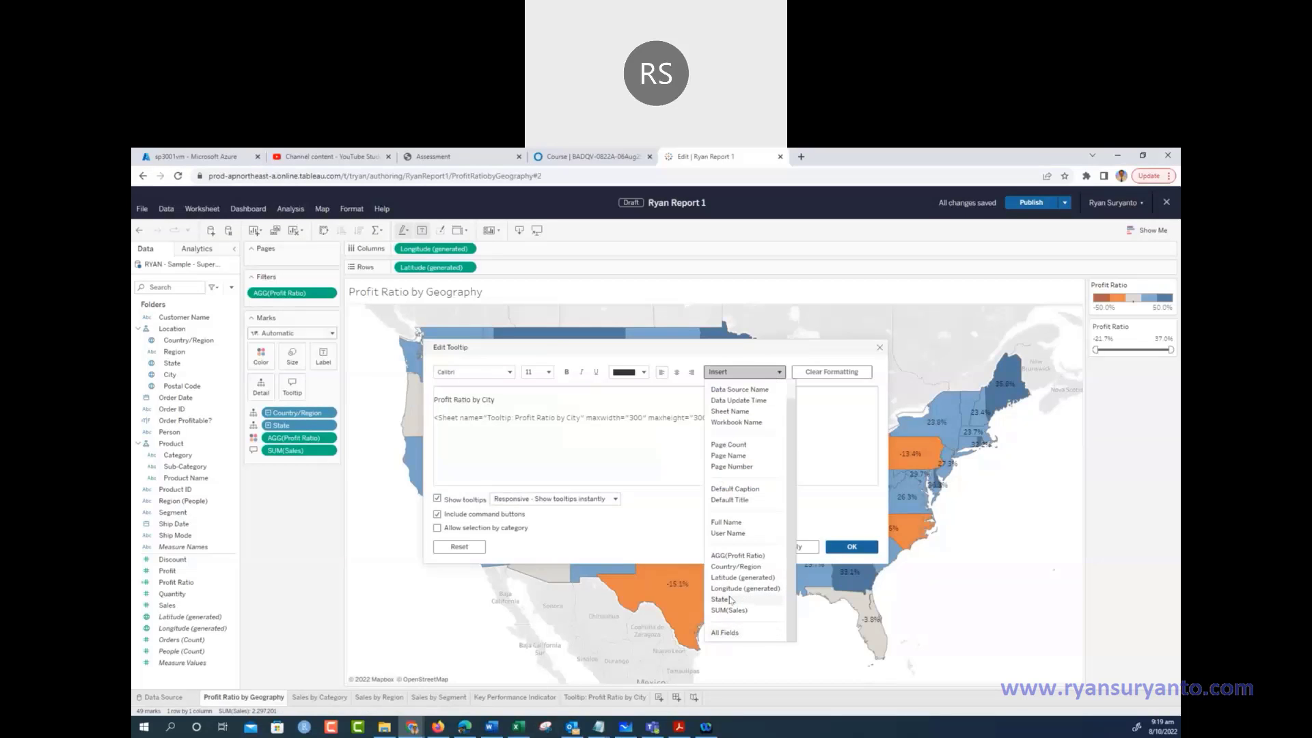
click(720, 619)
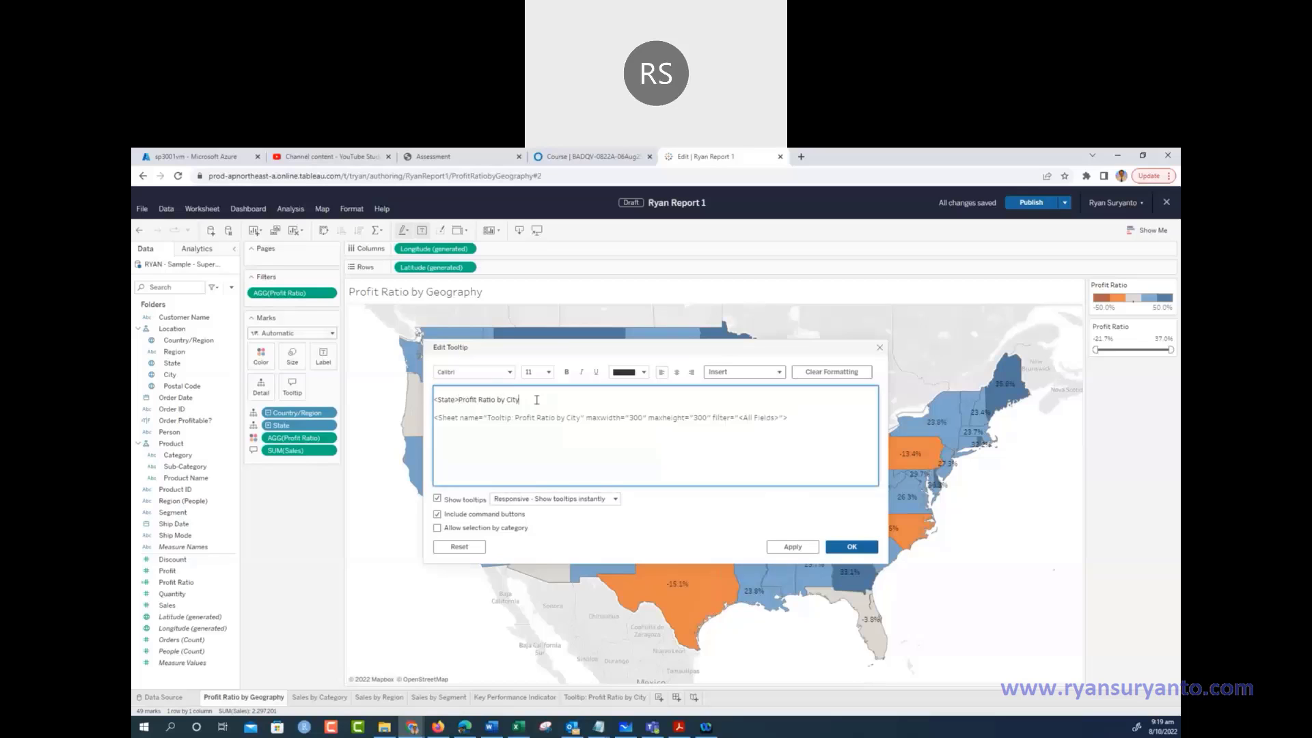
click(779, 374)
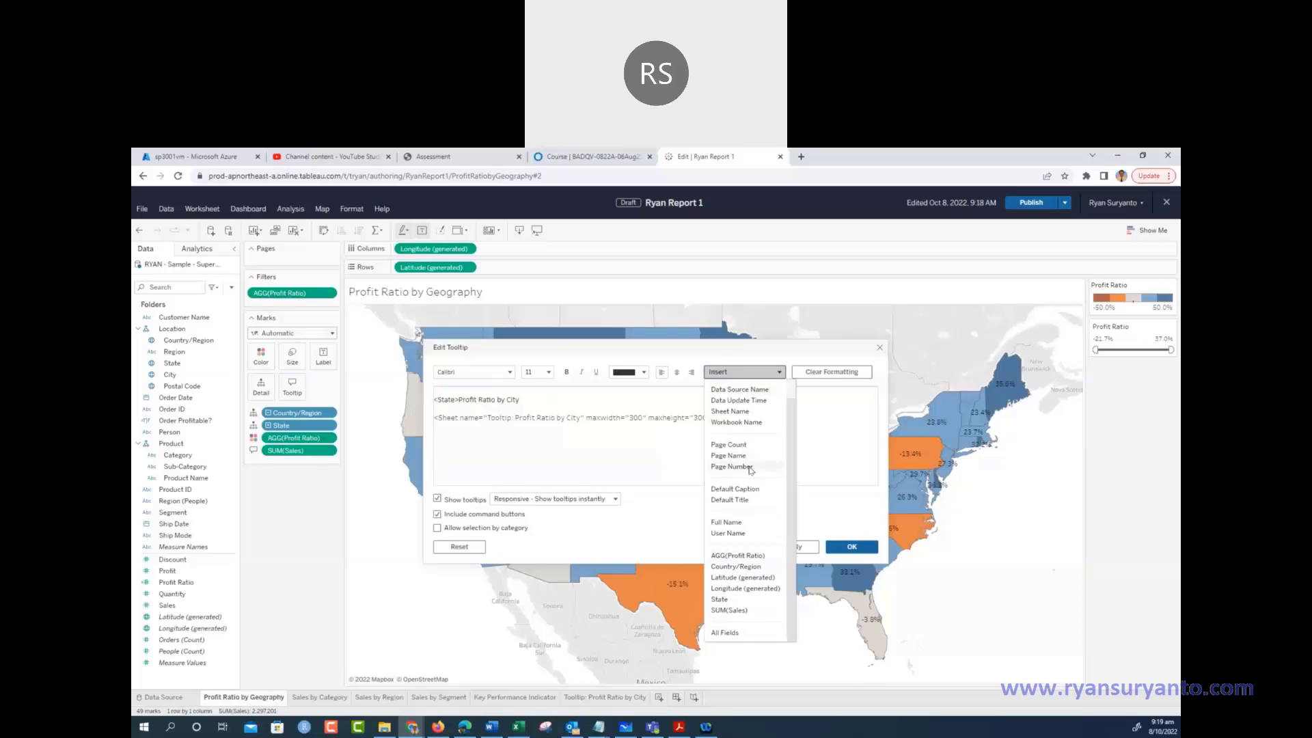
click(541, 402)
click(845, 551)
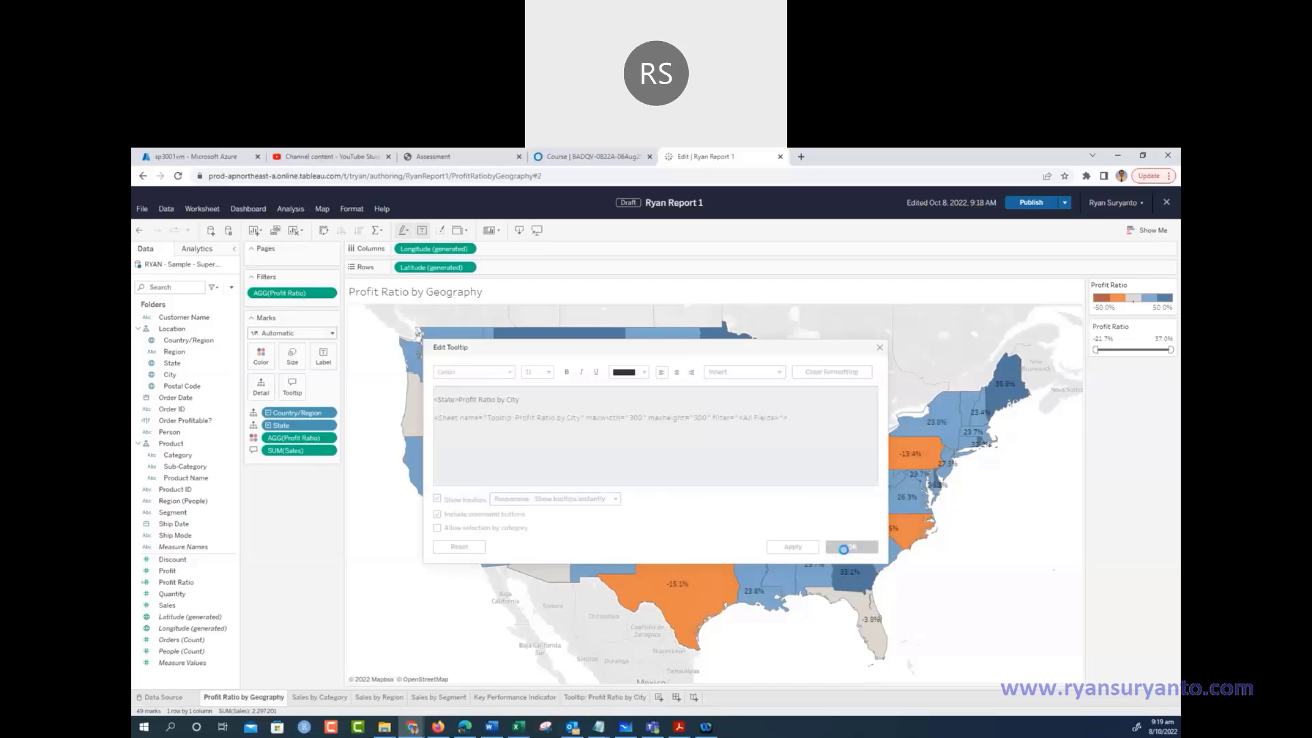
mouse_move(584, 428)
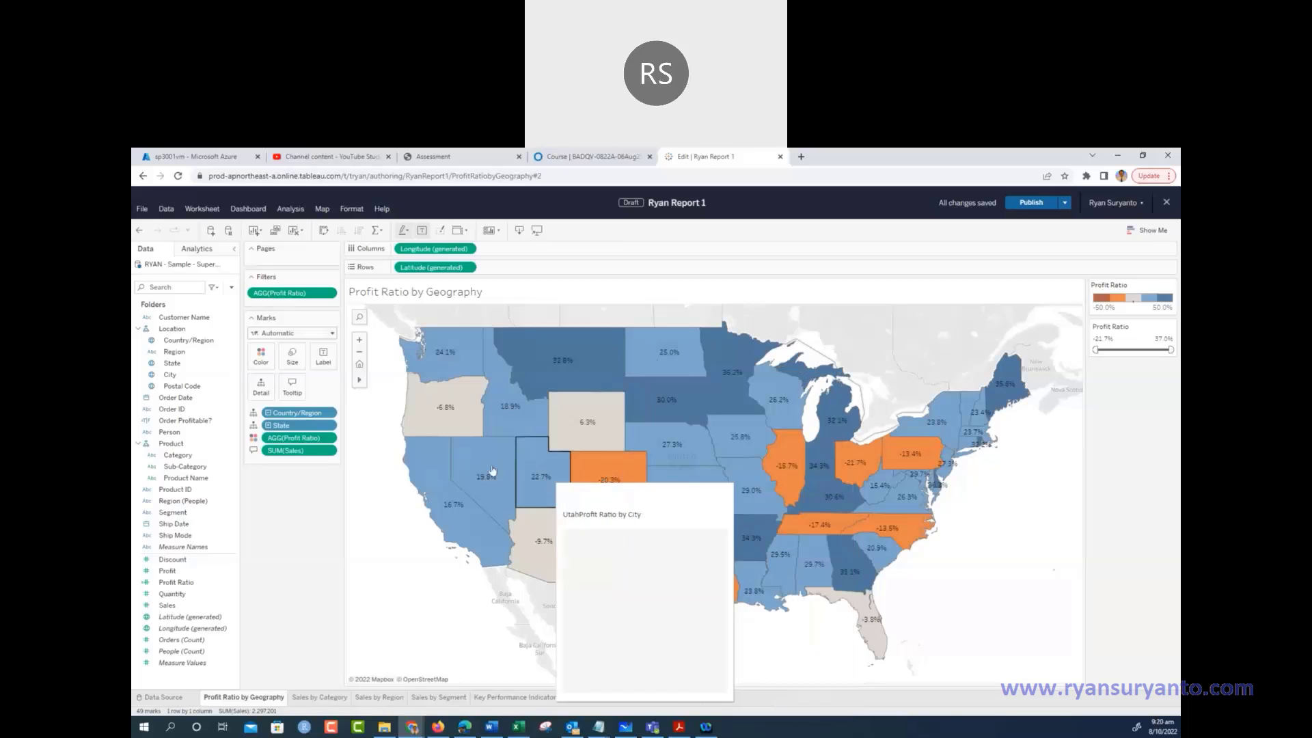
Reword the map's tooltip heading to "Profit Ratio by City for State: <State>", with <State> inserted as a field after the text
click(293, 386)
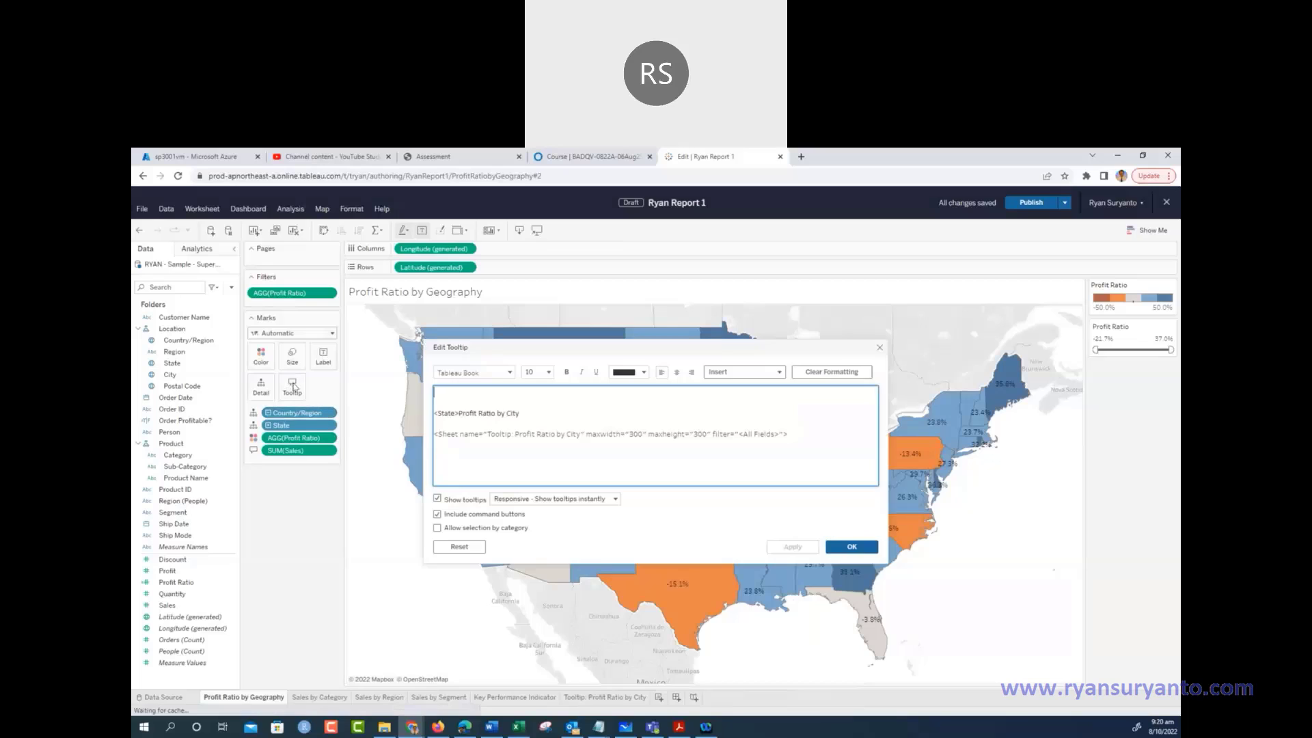
click(460, 412)
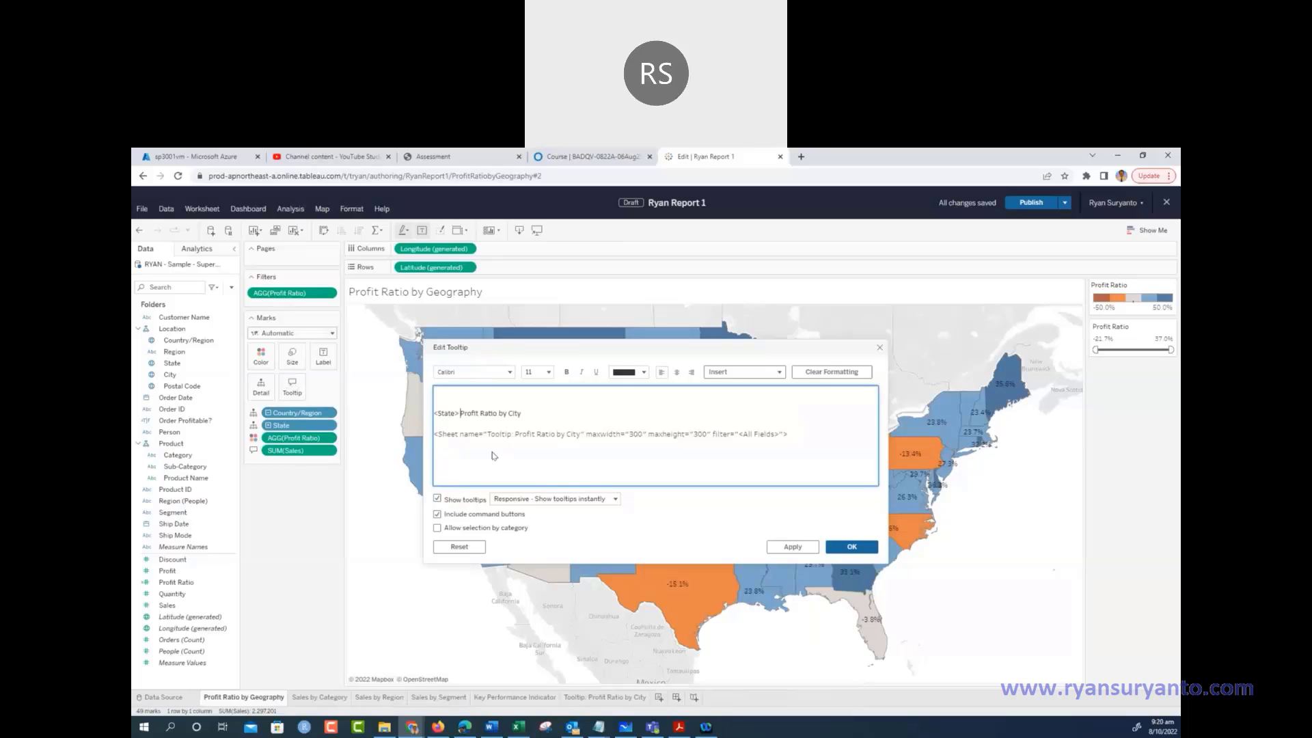
key(BackSpace)
key(BackSpace)
key(BackSpace)
key(BackSpace)
key(BackSpace)
key(BackSpace)
key(BackSpace)
key(BackSpace)
click(742, 375)
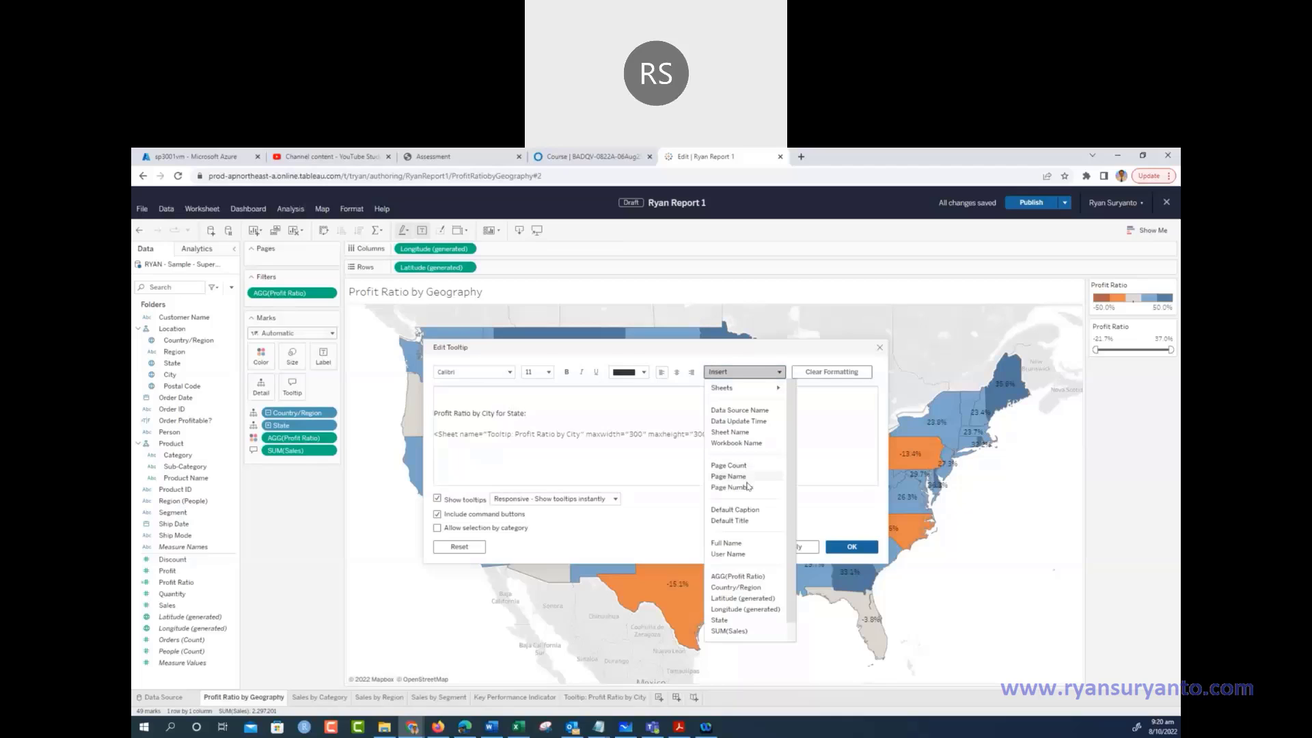
scroll(741, 615, down, 1)
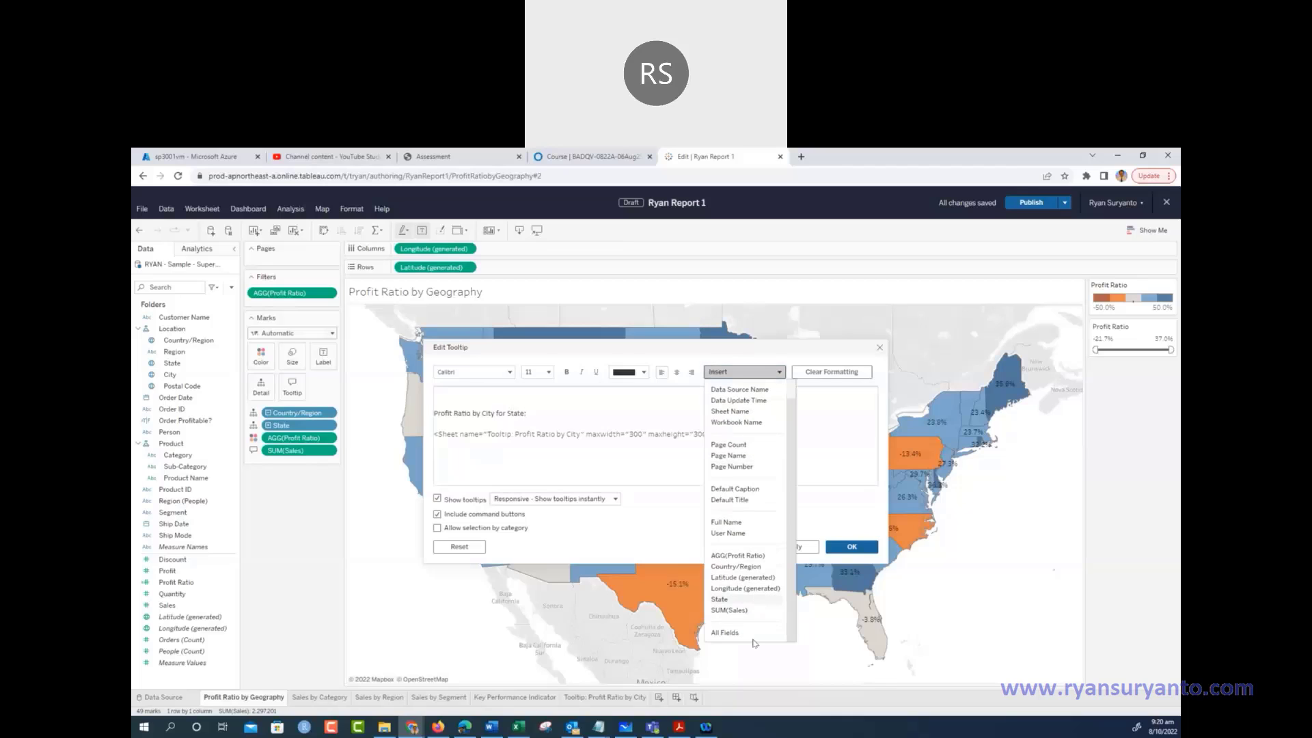
click(730, 600)
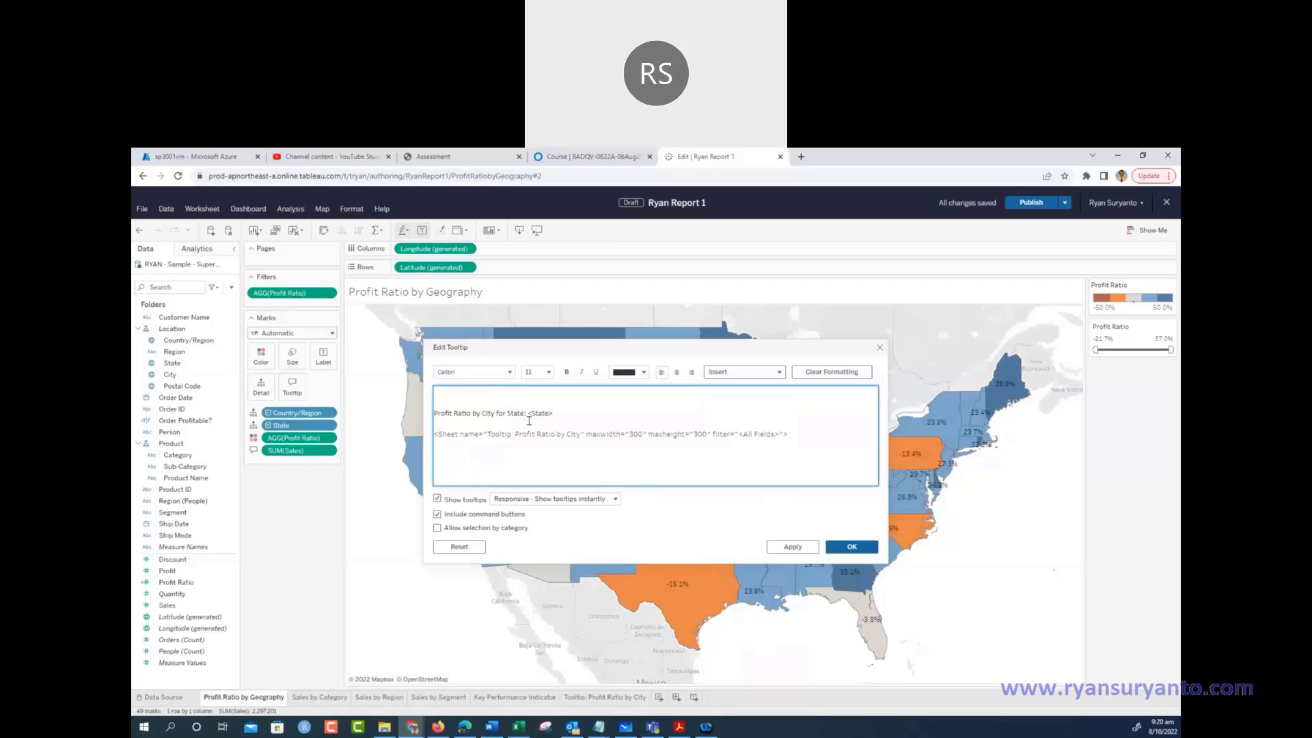
Format the <State> field in the tooltip heading as bold red text and apply the tooltip
drag(526, 413, 554, 414)
click(563, 415)
click(566, 372)
click(629, 371)
click(669, 427)
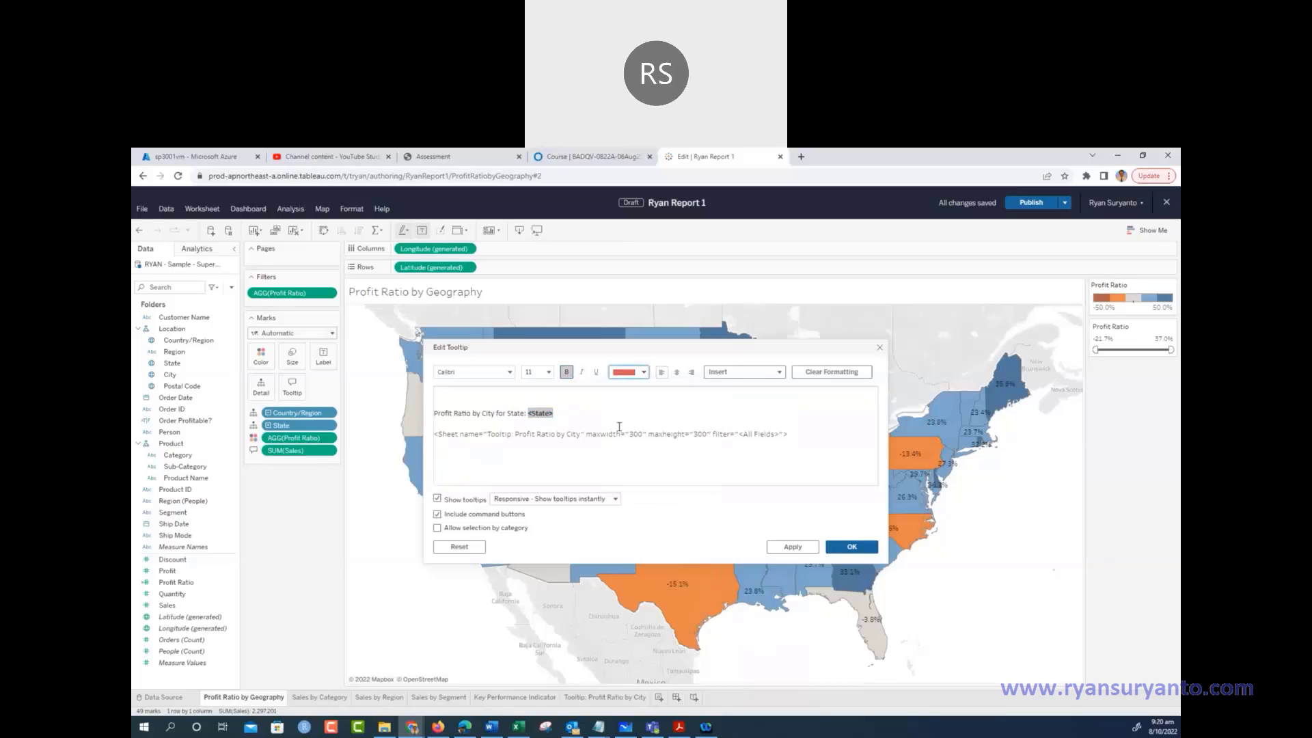
click(662, 434)
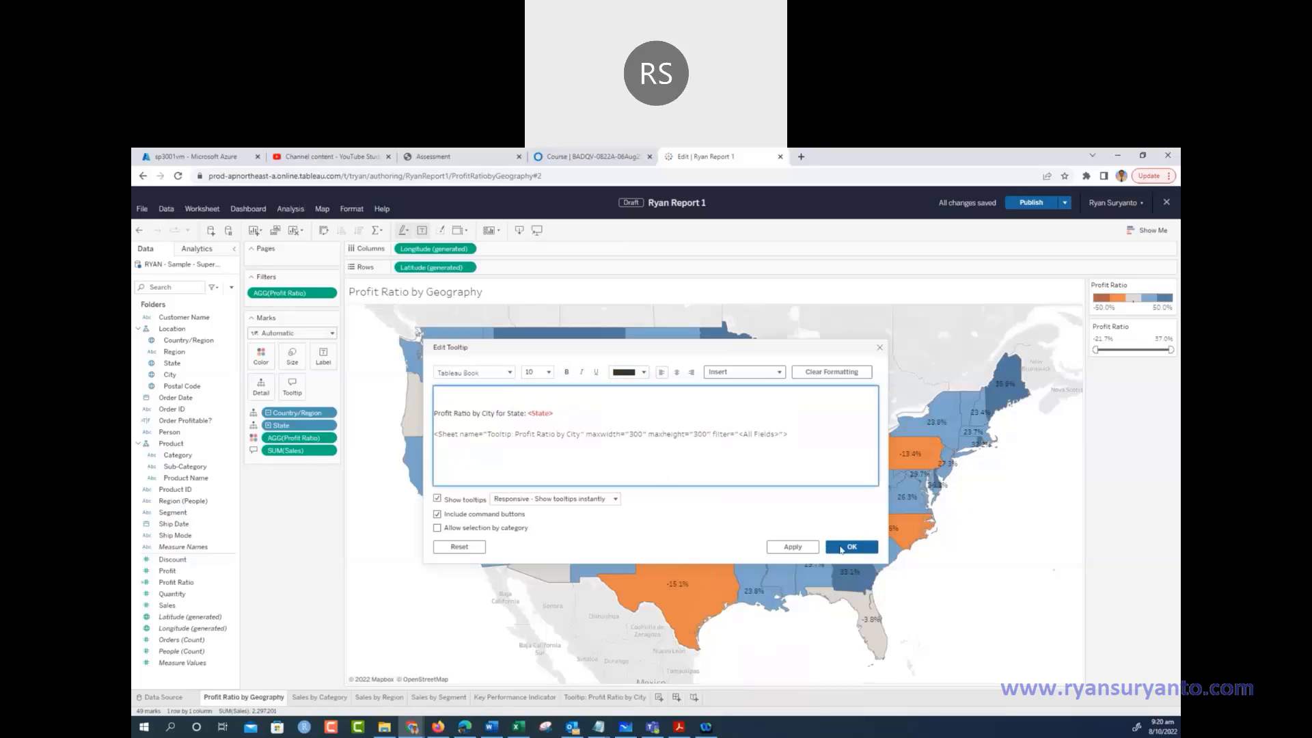
click(851, 547)
Check the reworded tooltip heading and city bar chart on states such as Texas, Illinois, Iowa, Georgia, Idaho and Nevada
mouse_move(711, 581)
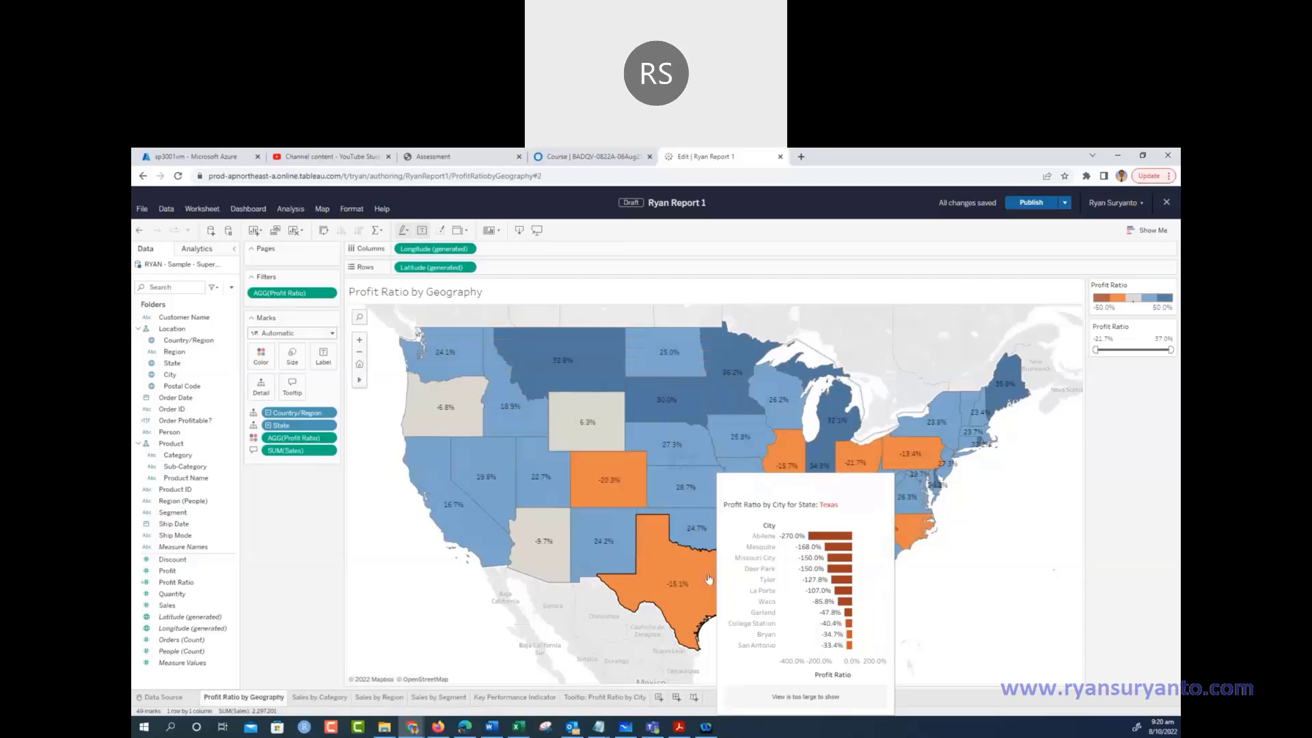
mouse_move(801, 440)
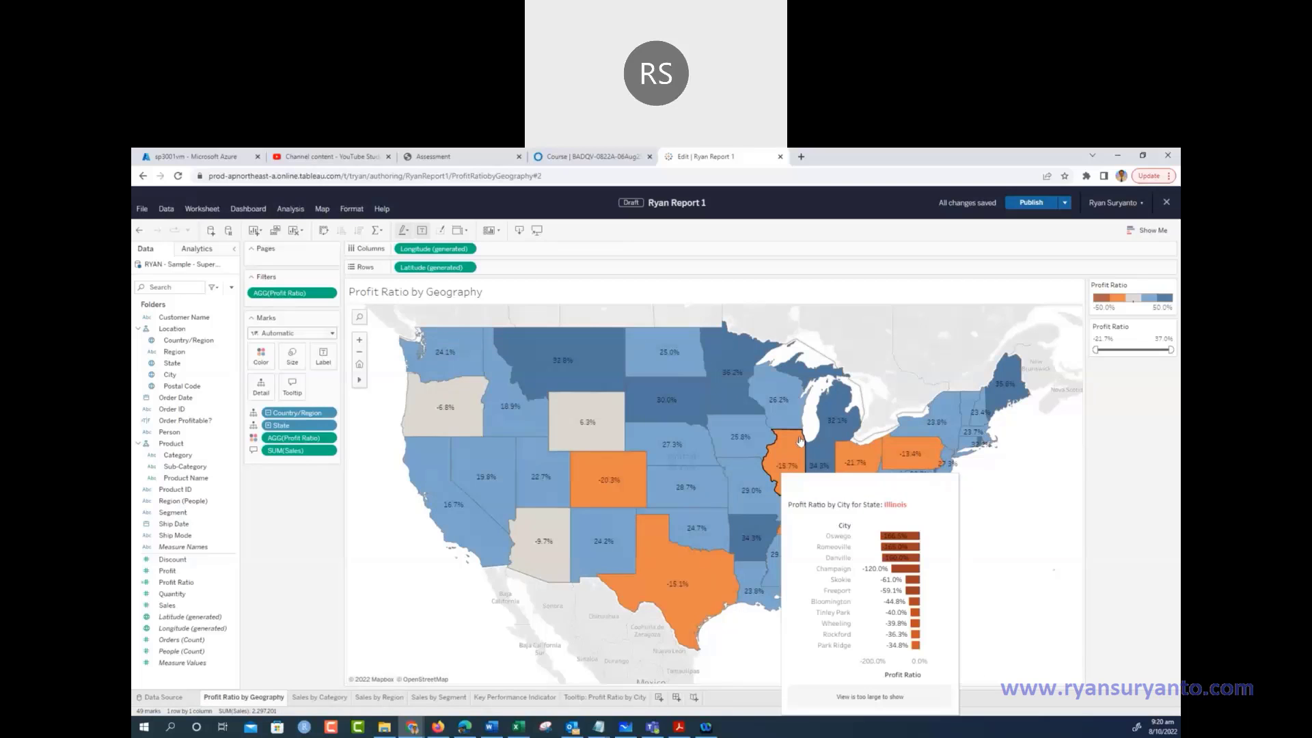
mouse_move(712, 435)
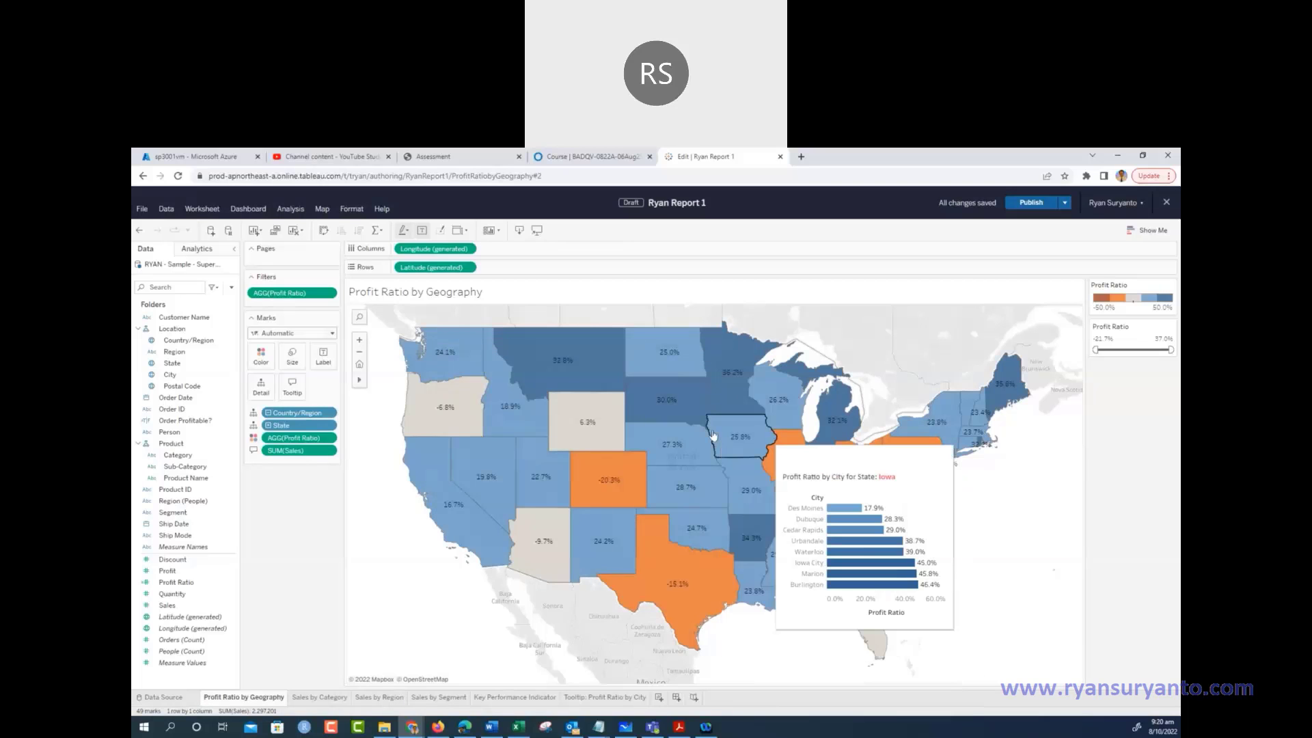
mouse_move(882, 582)
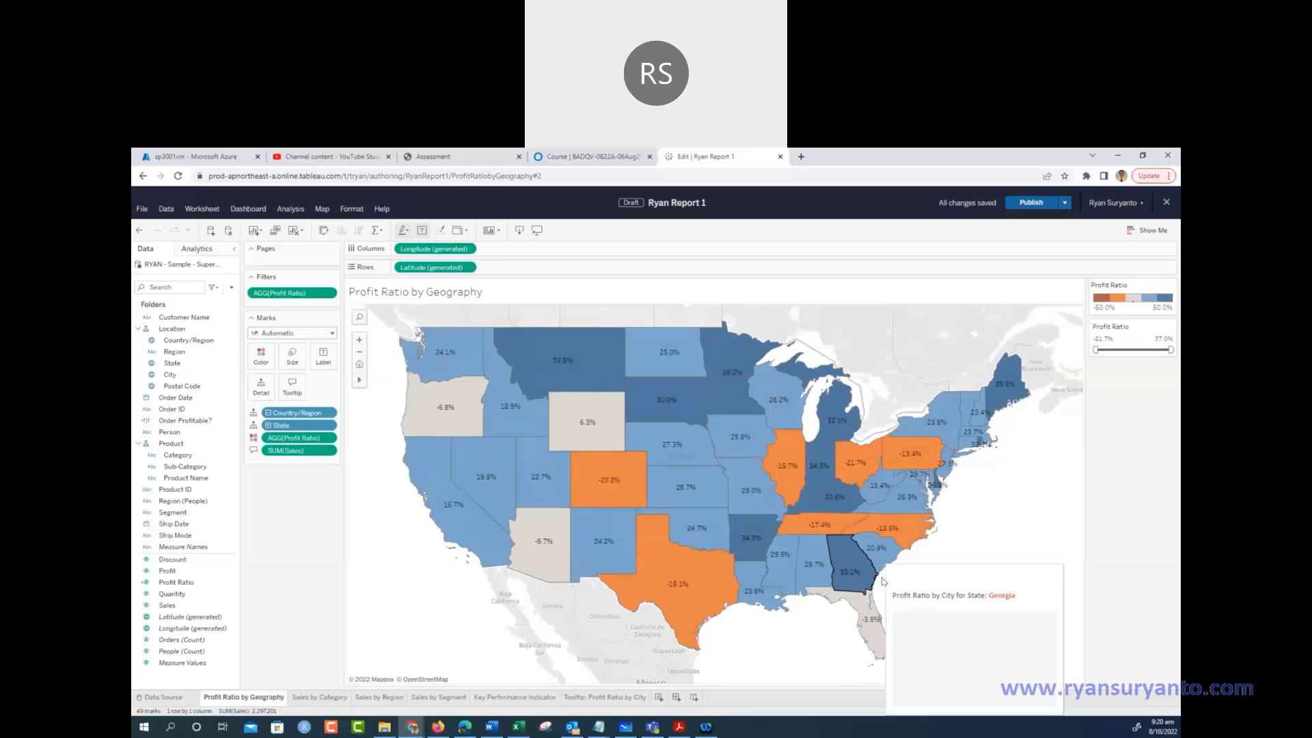
mouse_move(787, 499)
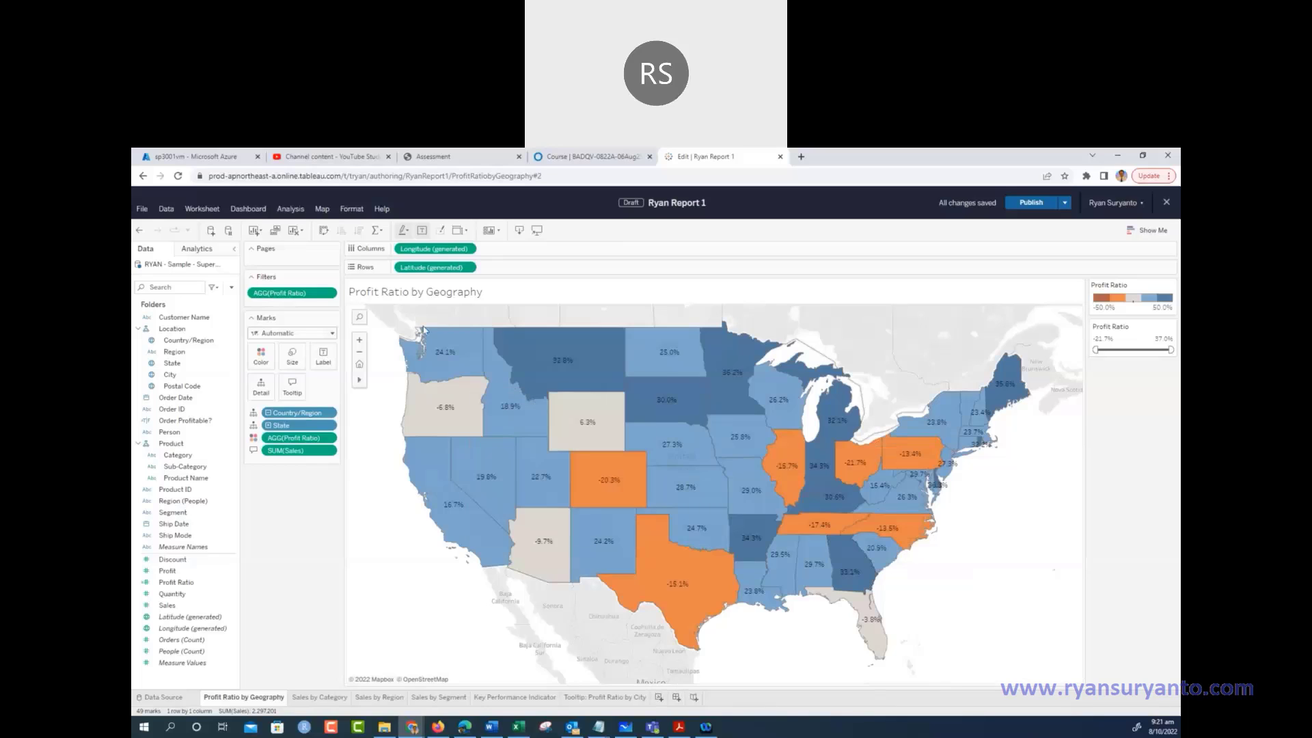
mouse_move(488, 403)
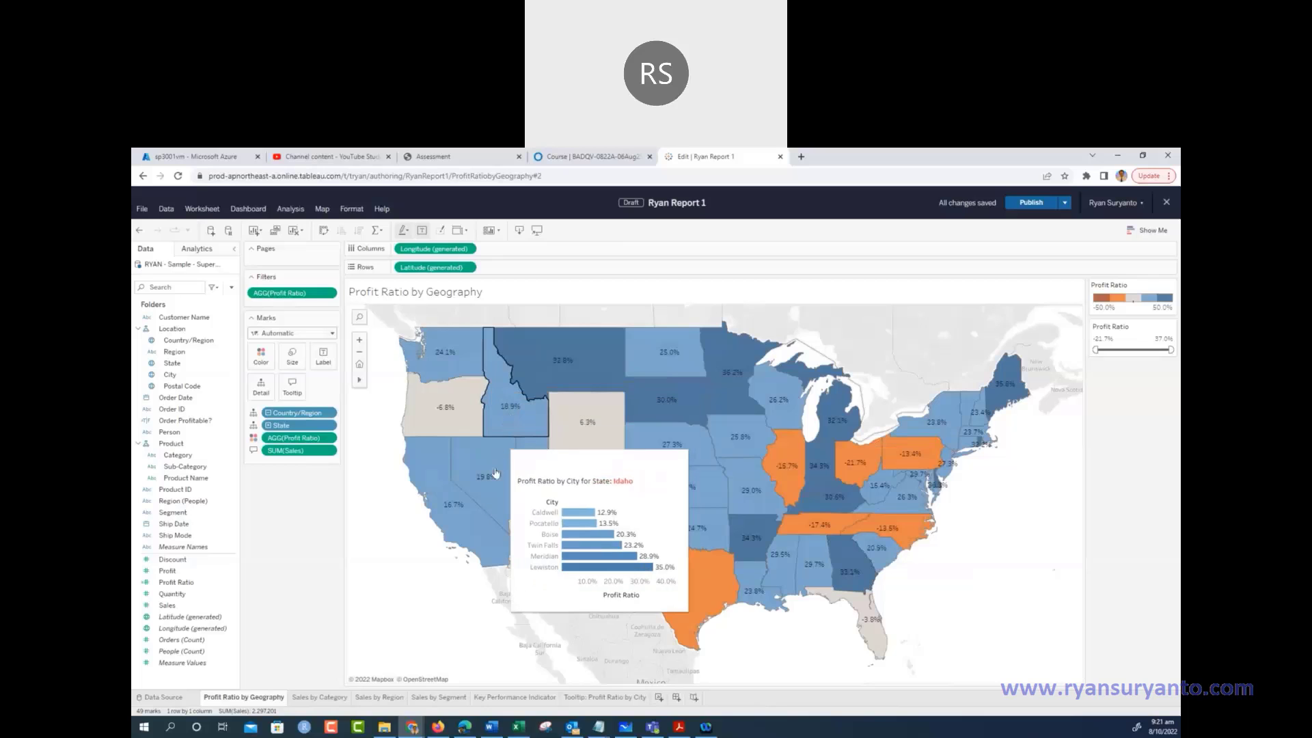
mouse_move(545, 460)
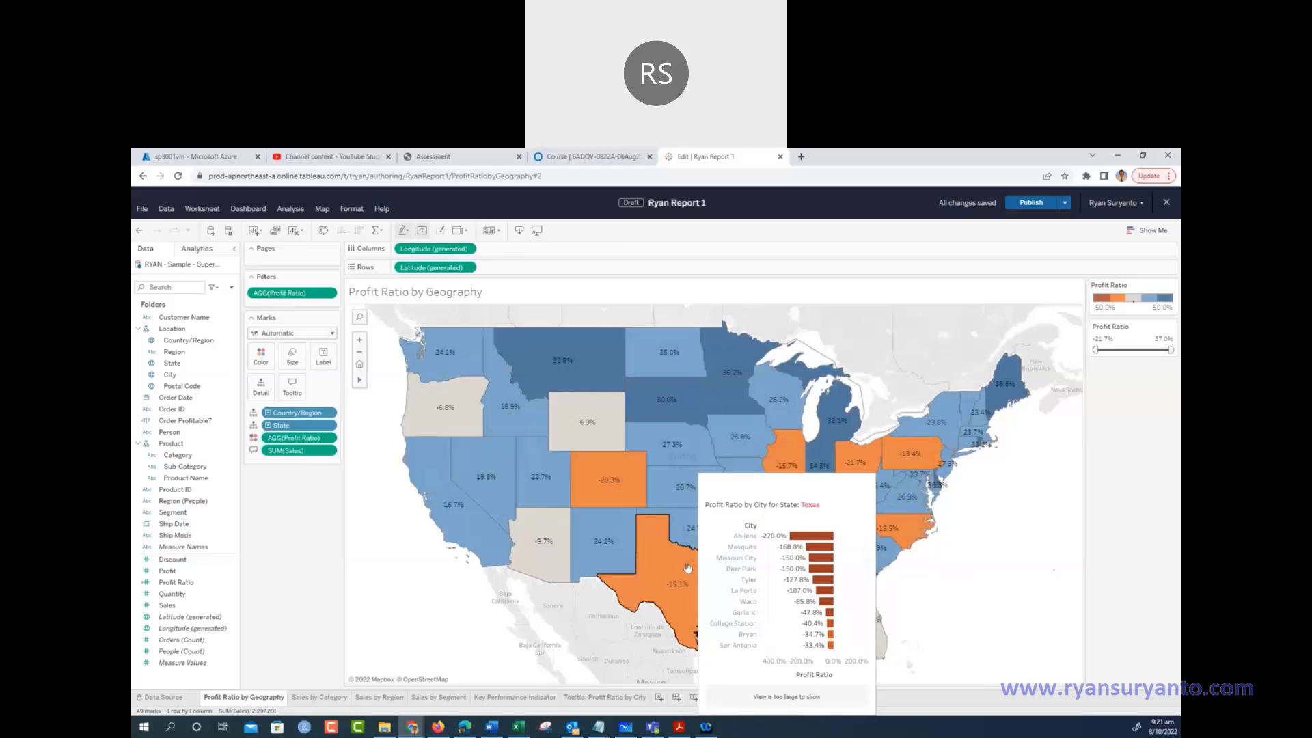
mouse_move(557, 557)
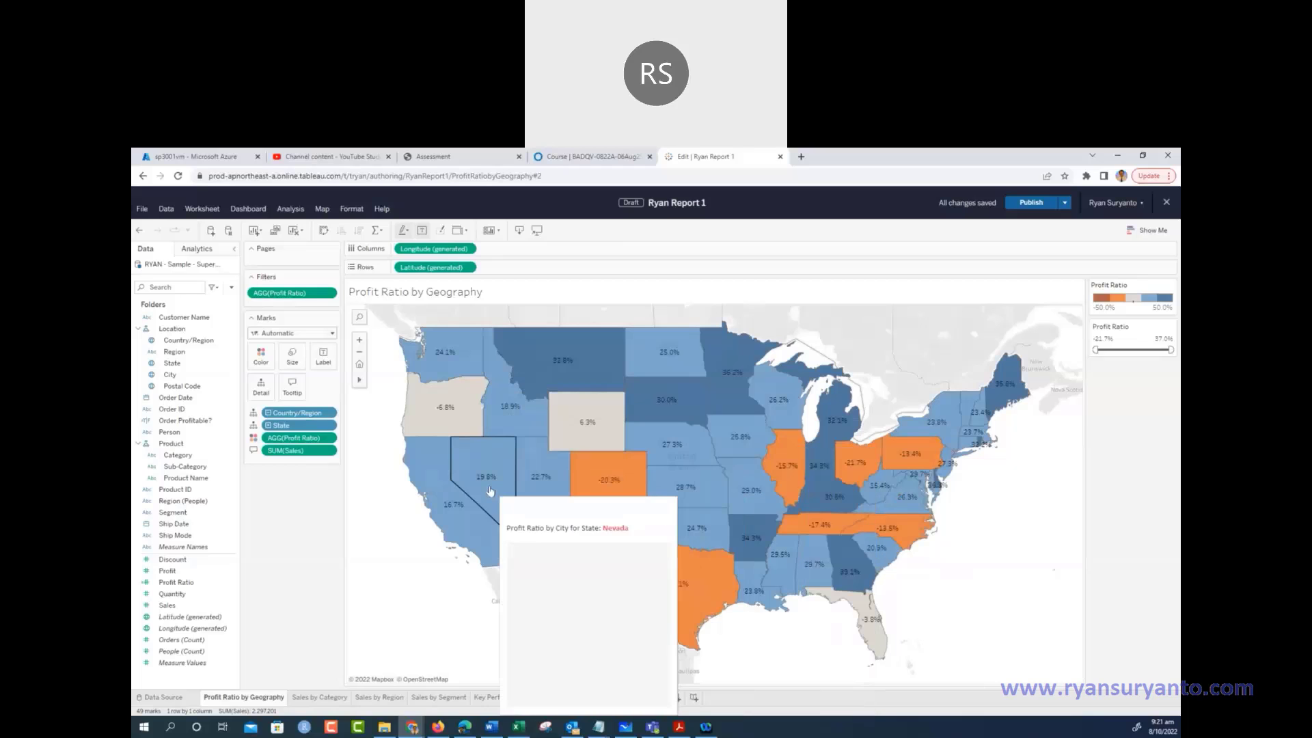
mouse_move(449, 407)
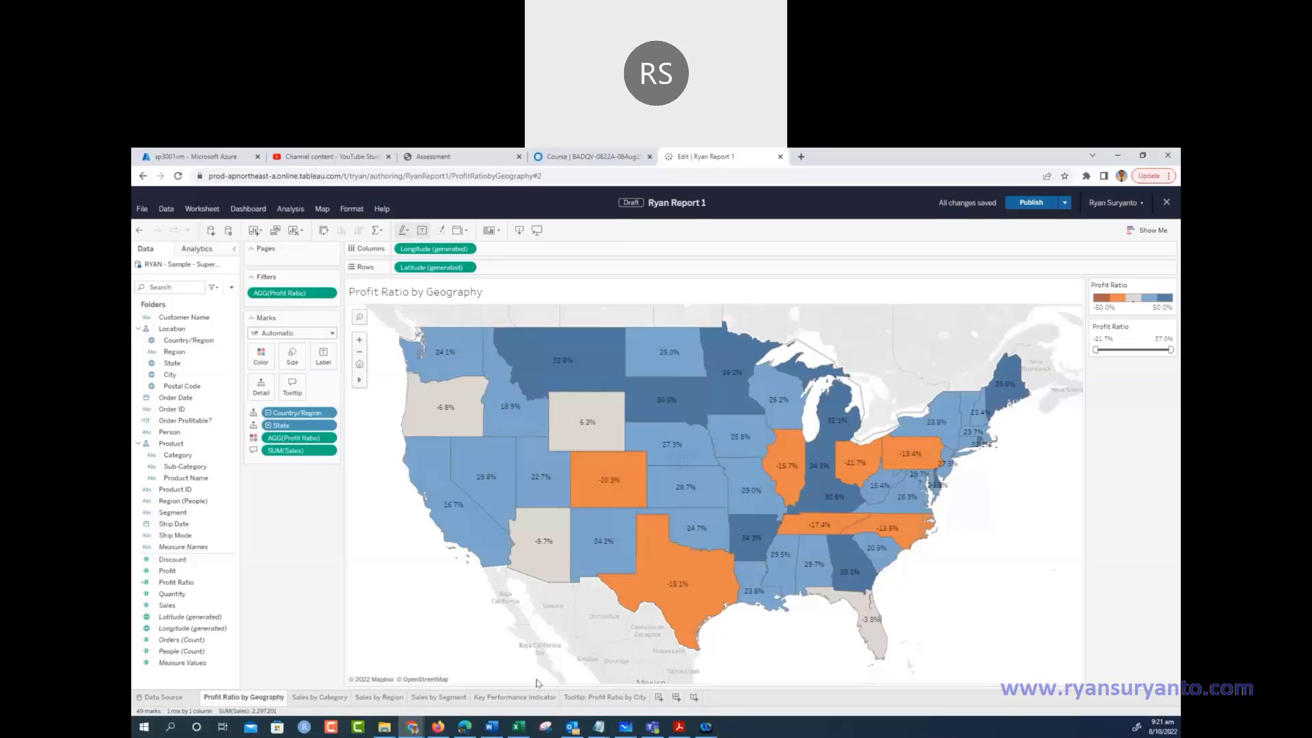
Create a new worksheet and chart City and Profit Ratio as stacked bars using Show Me
click(659, 697)
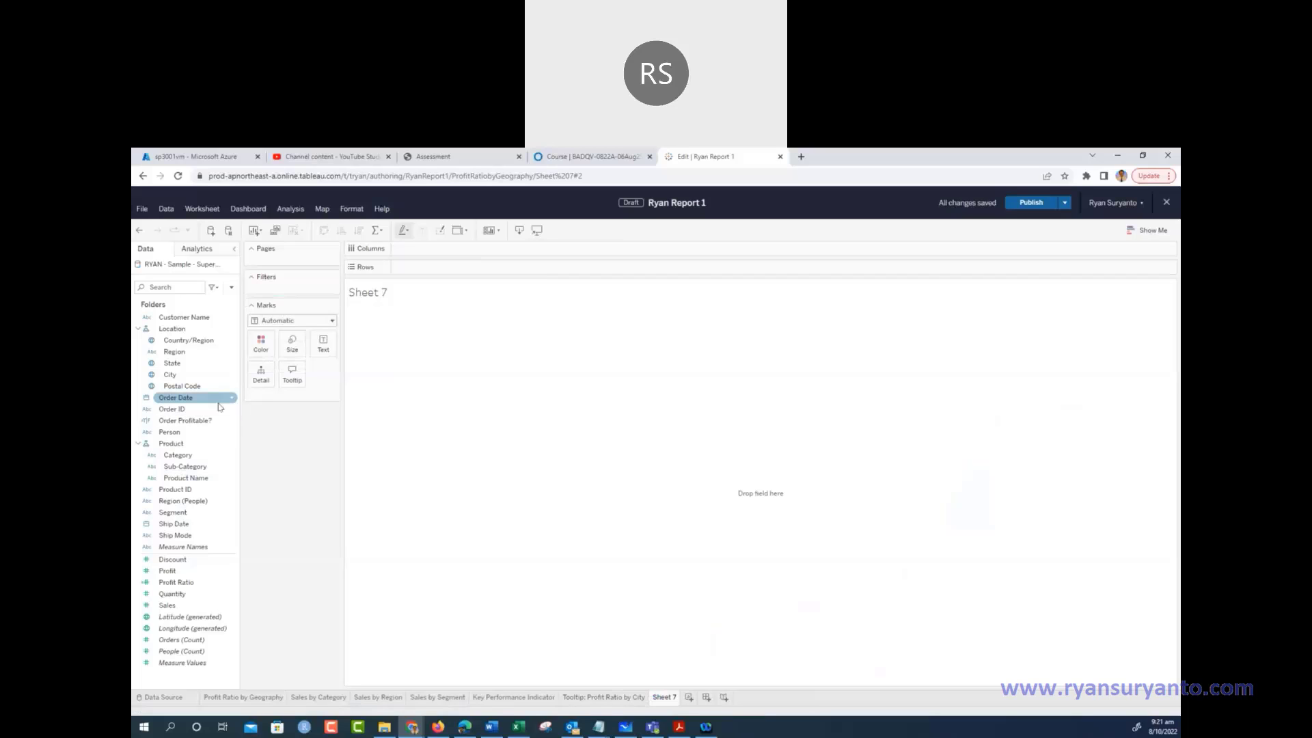
click(174, 377)
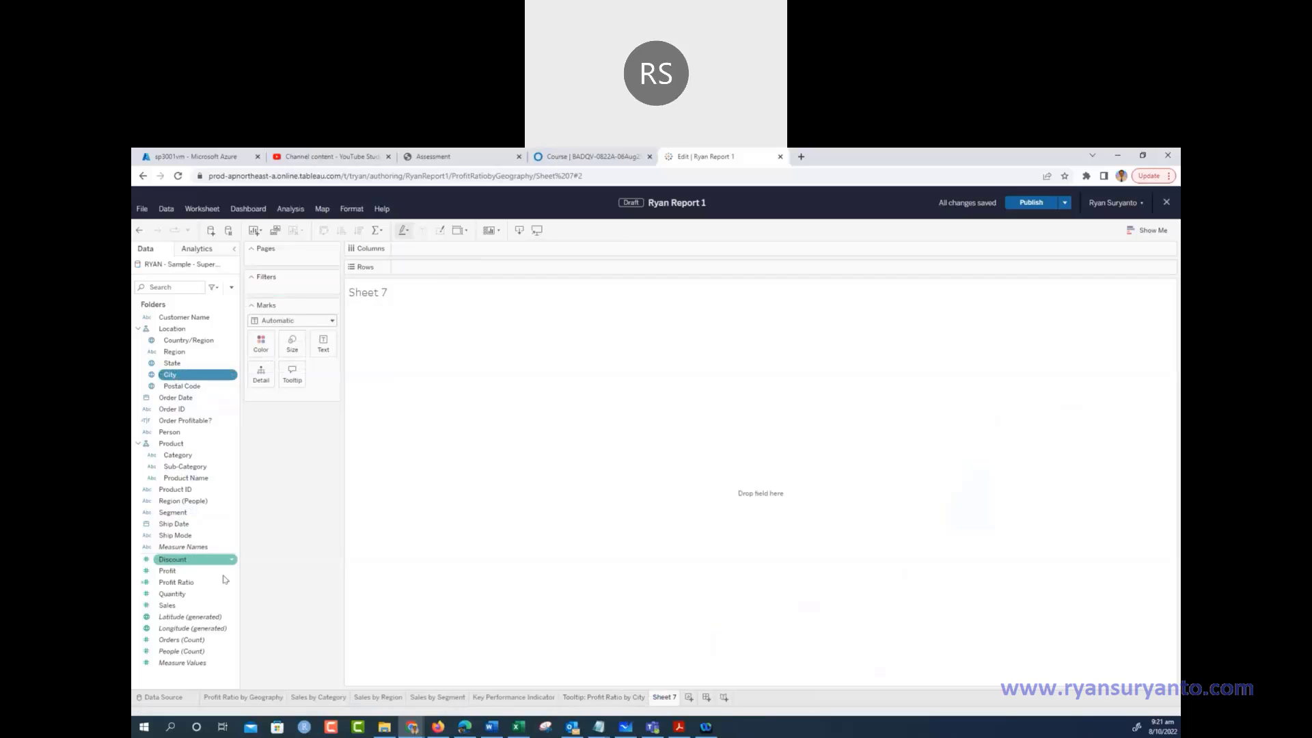
ctrl+click(196, 585)
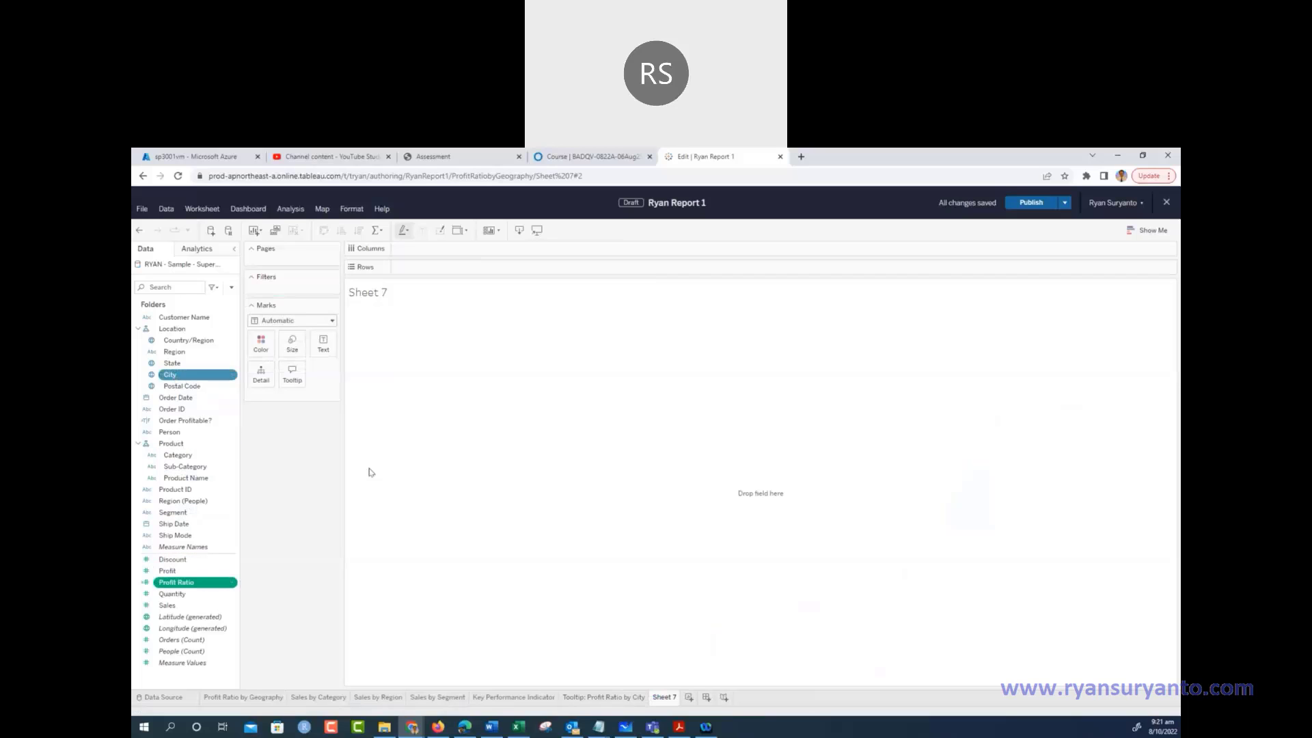
click(1148, 229)
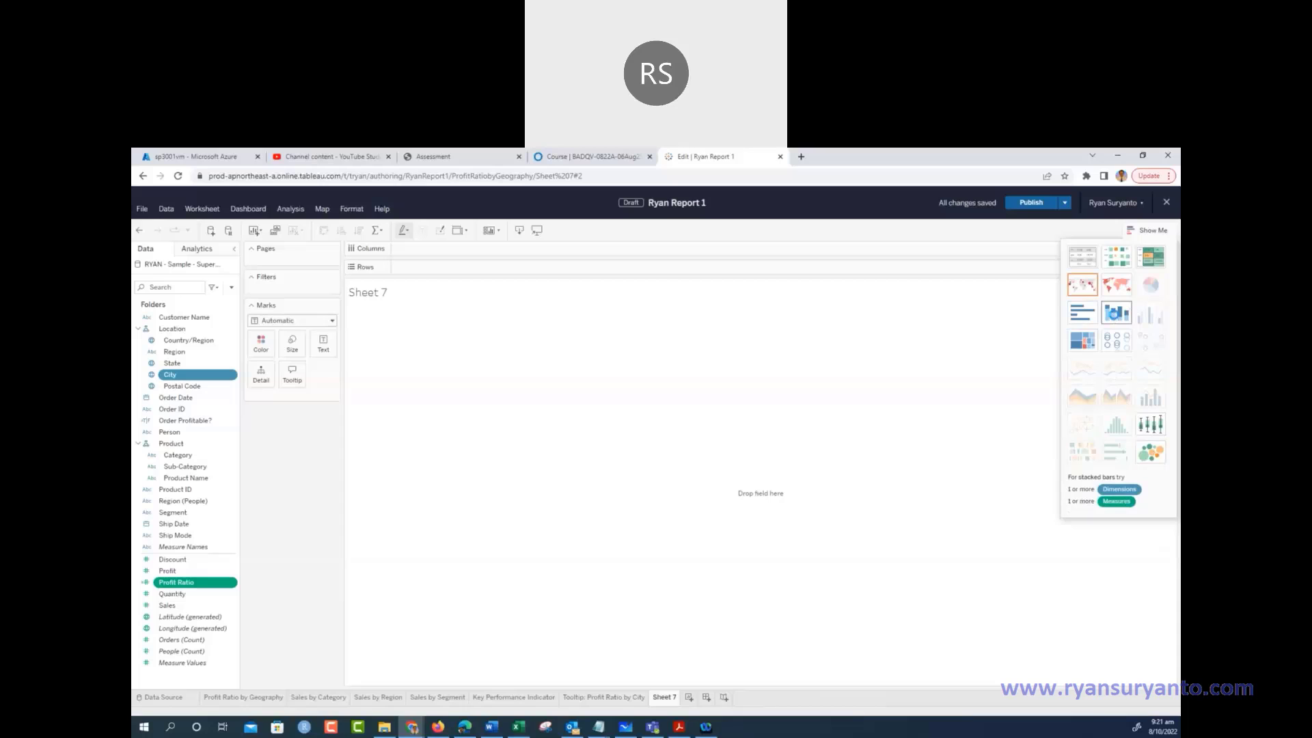
click(1117, 312)
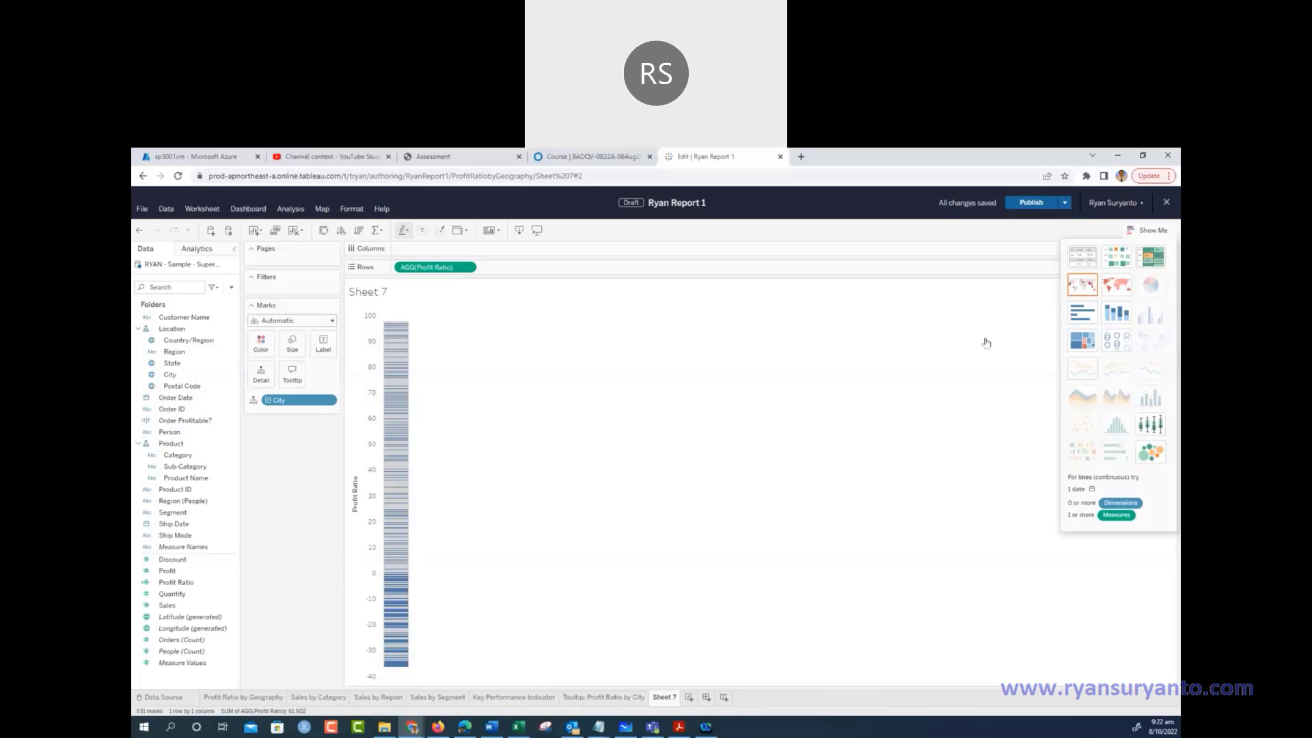
click(1154, 232)
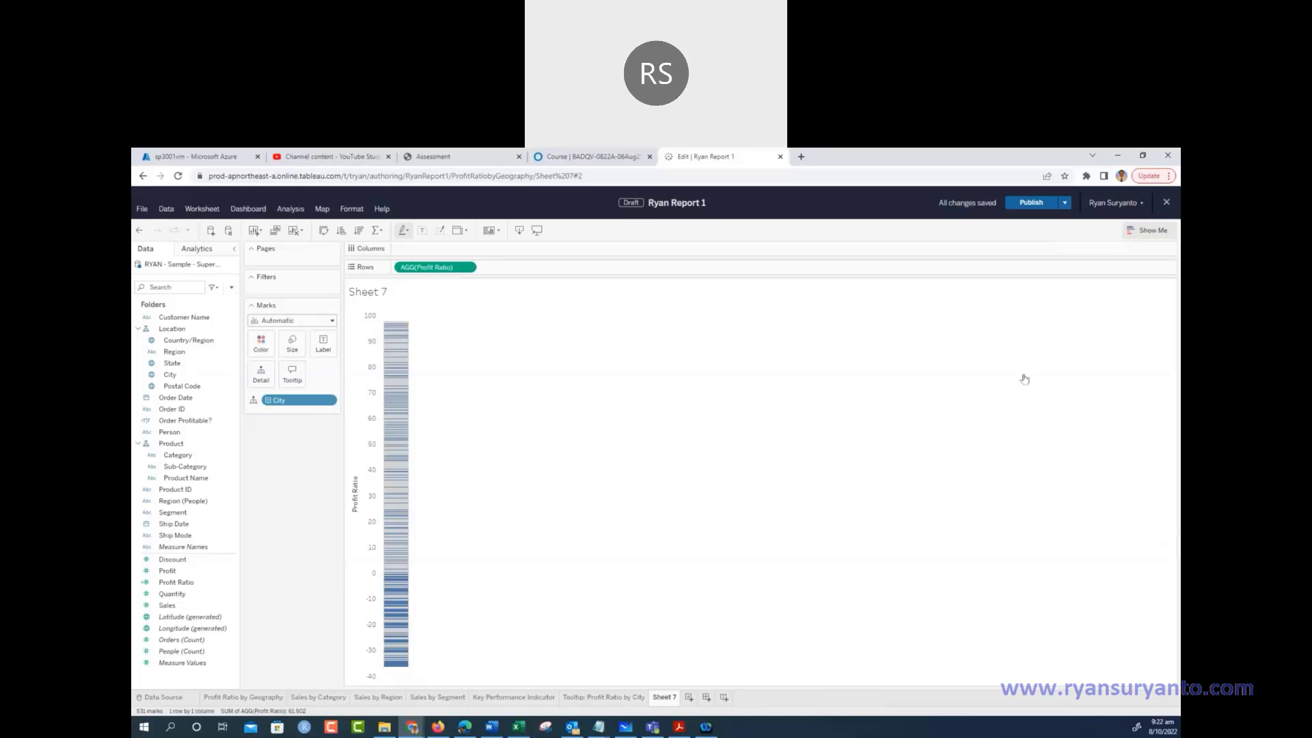
Reselect City and Profit Ratio and reapply the stacked bars chart to the new worksheet
click(183, 379)
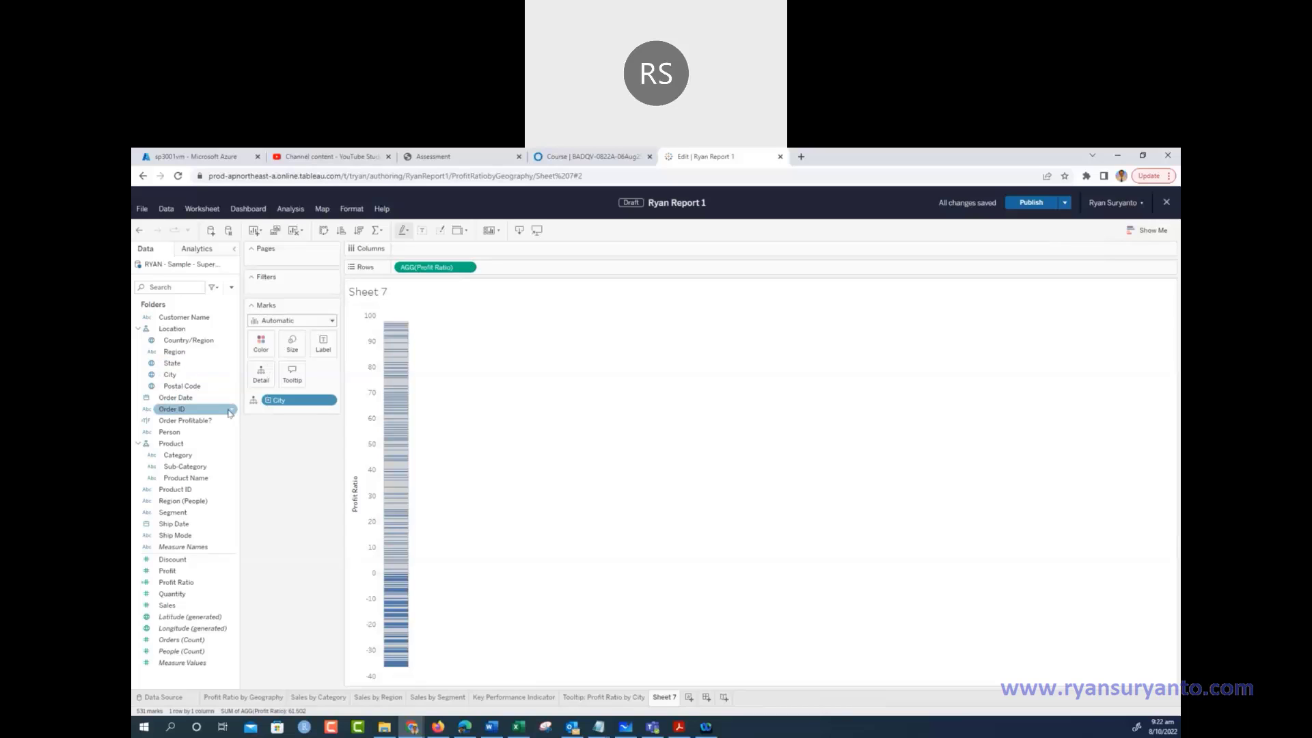
click(168, 375)
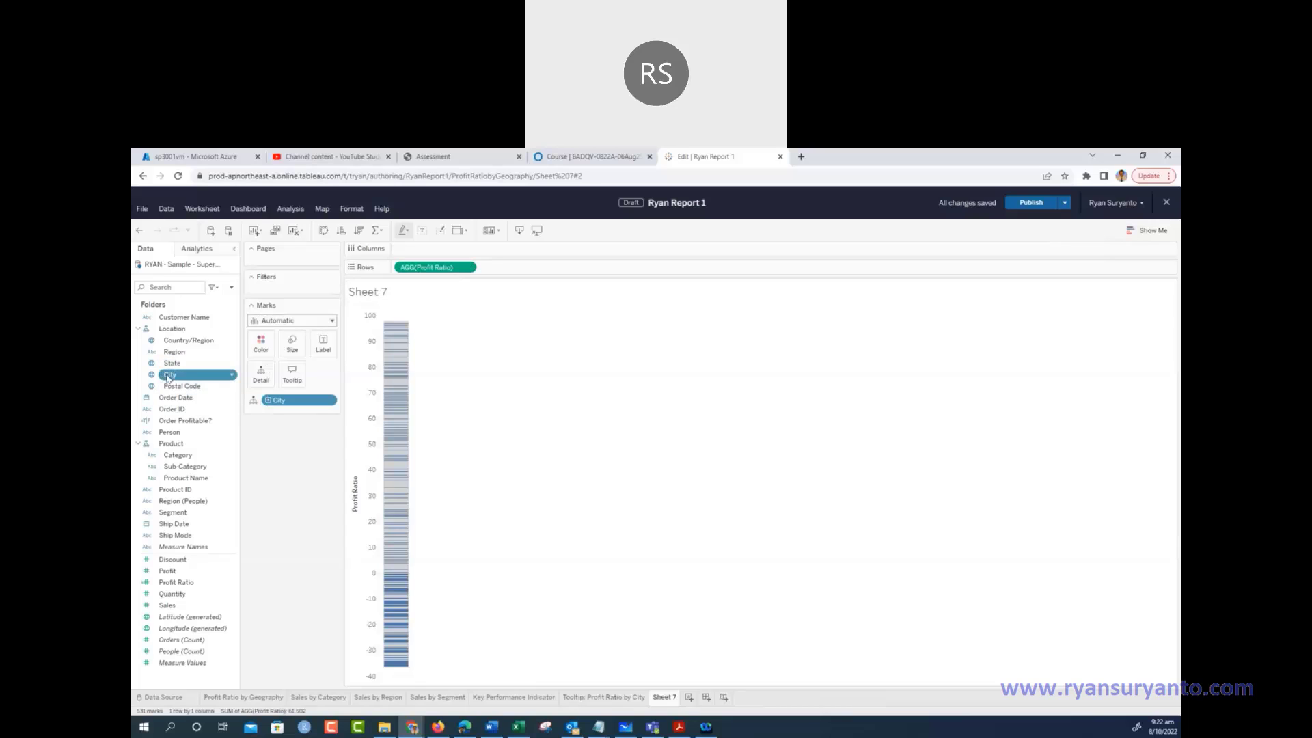
ctrl+click(179, 583)
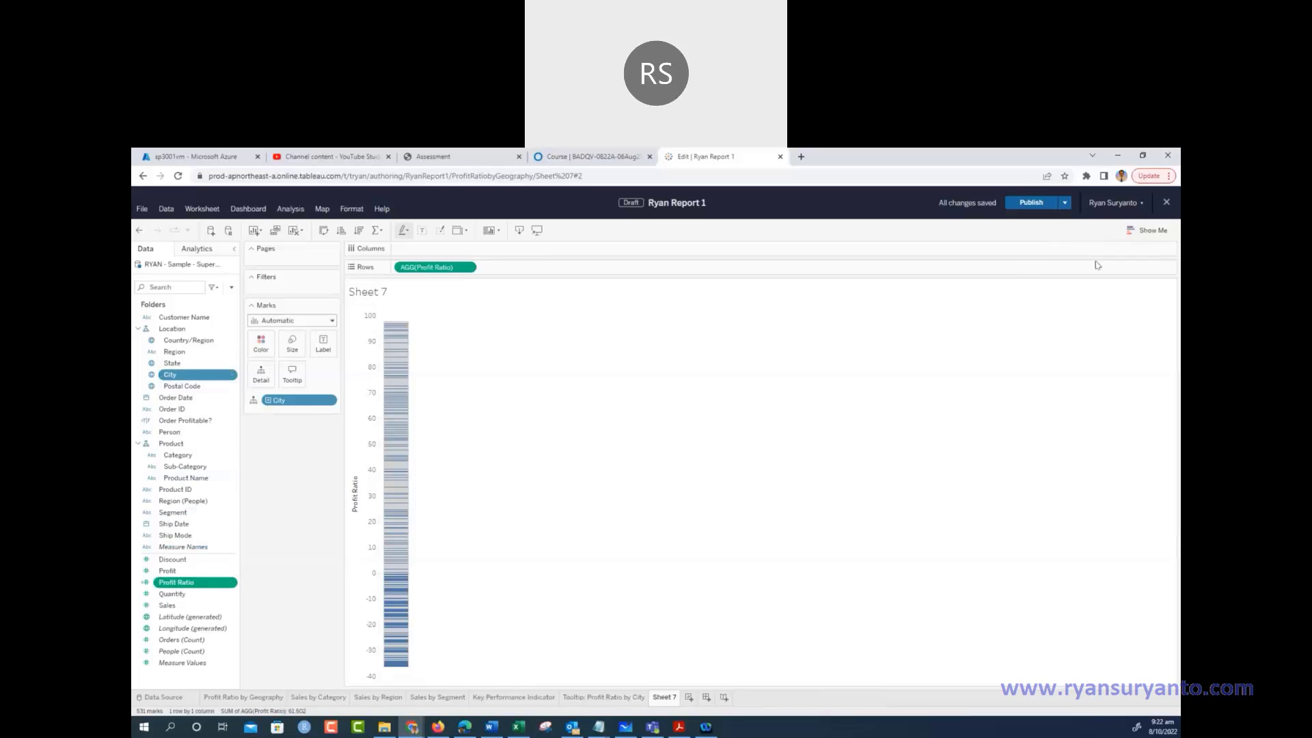
click(1149, 230)
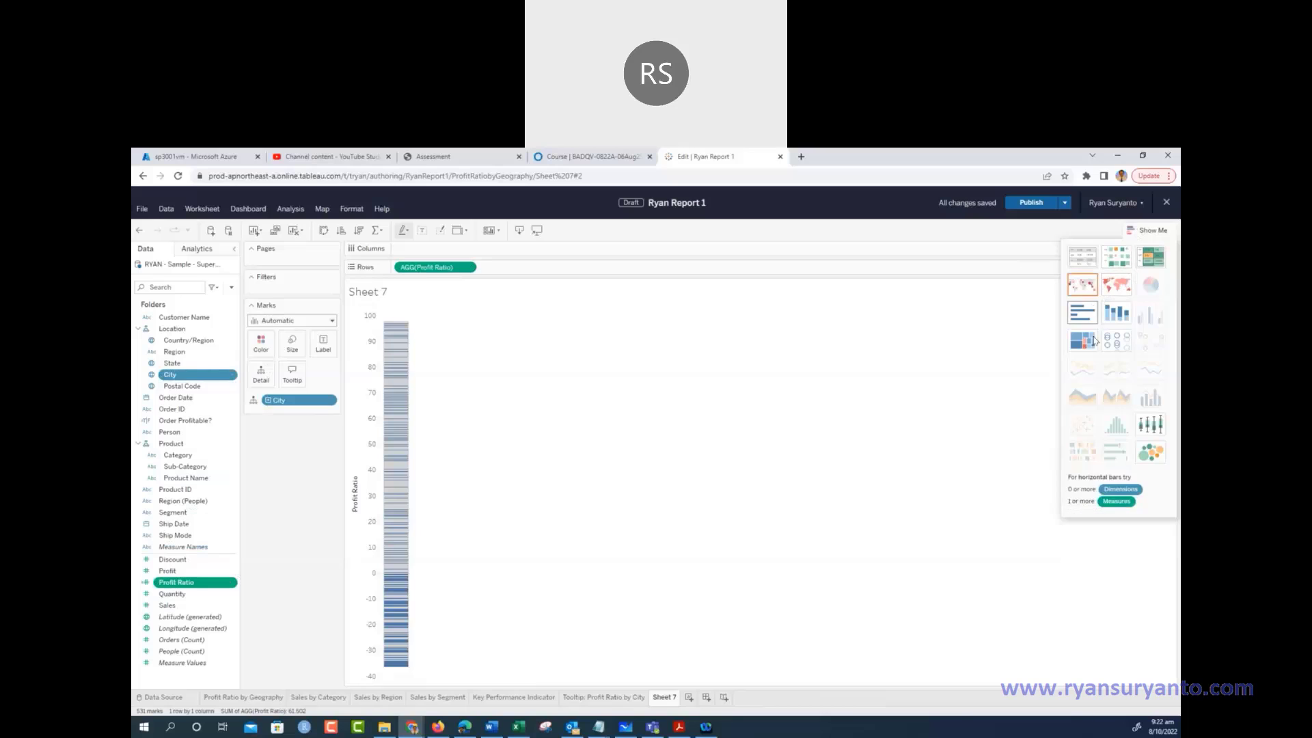
click(1117, 312)
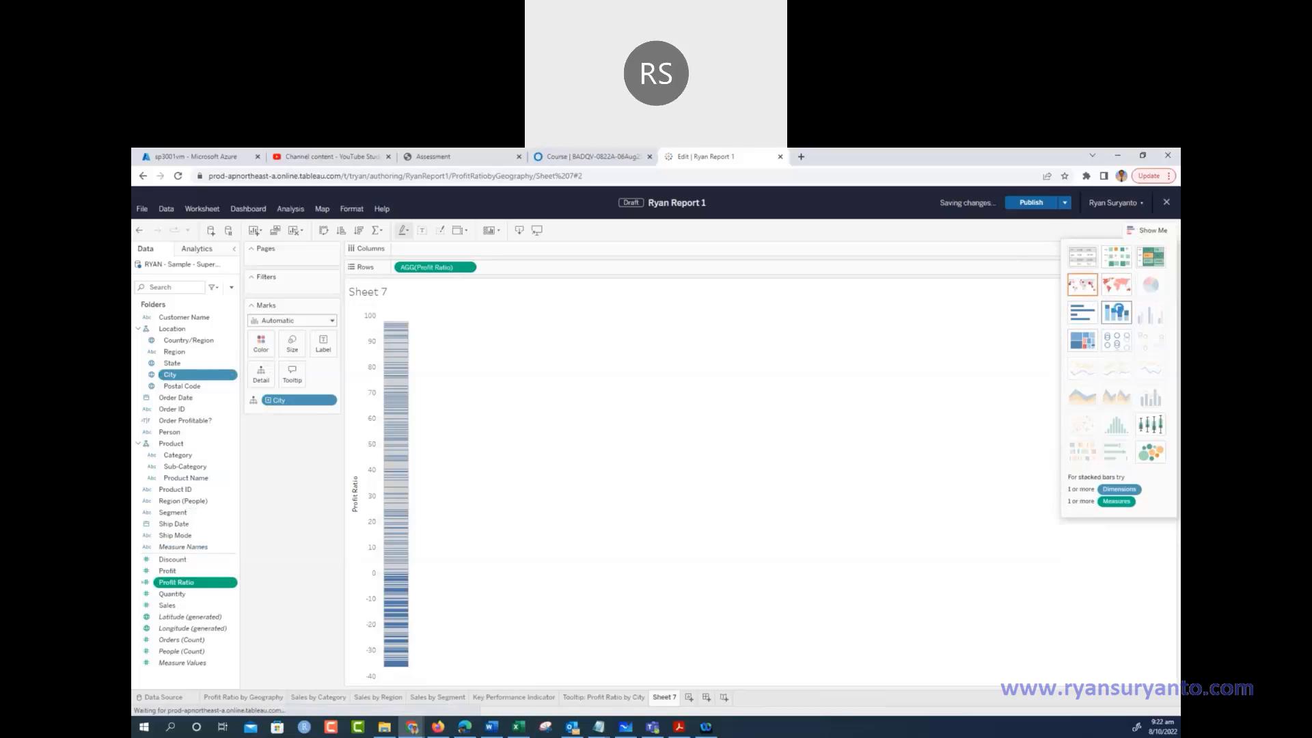
click(1155, 232)
Turn the stacked bar into horizontal bars per city by moving Profit Ratio to Columns and placing City on Rows
mouse_move(403, 461)
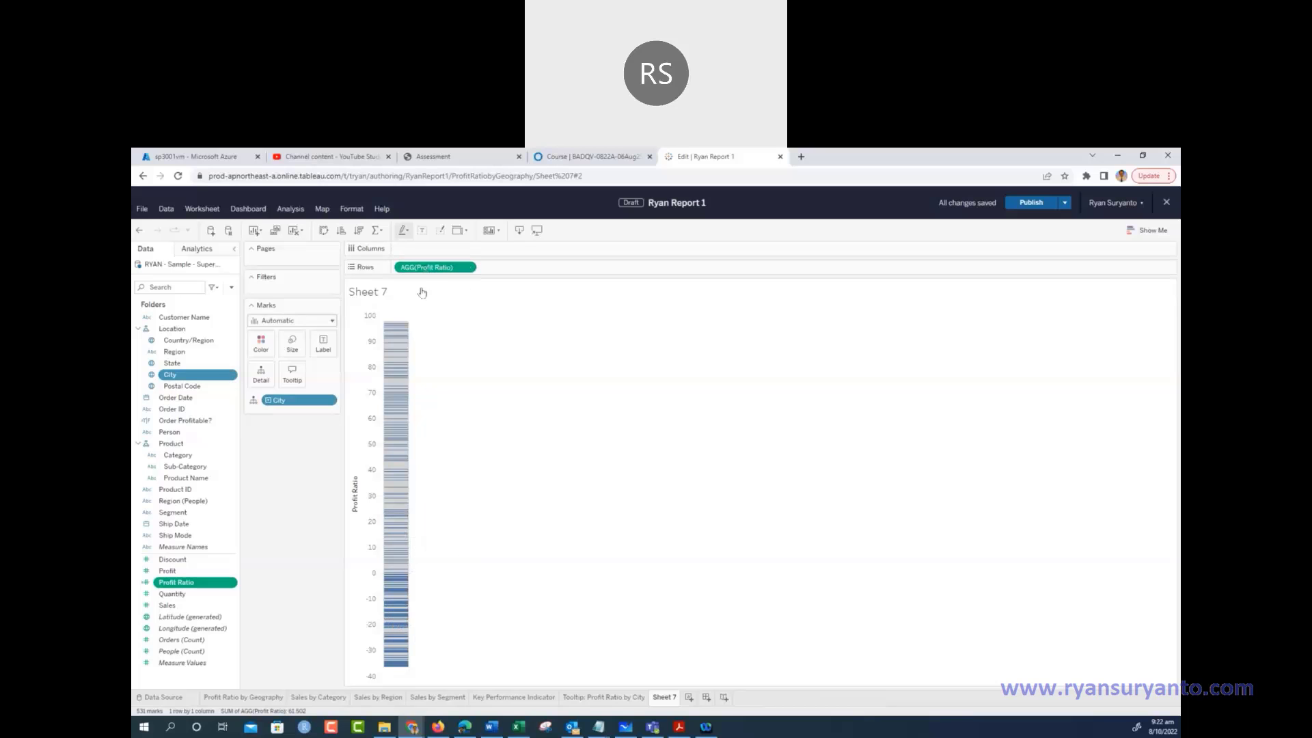
drag(421, 270, 427, 250)
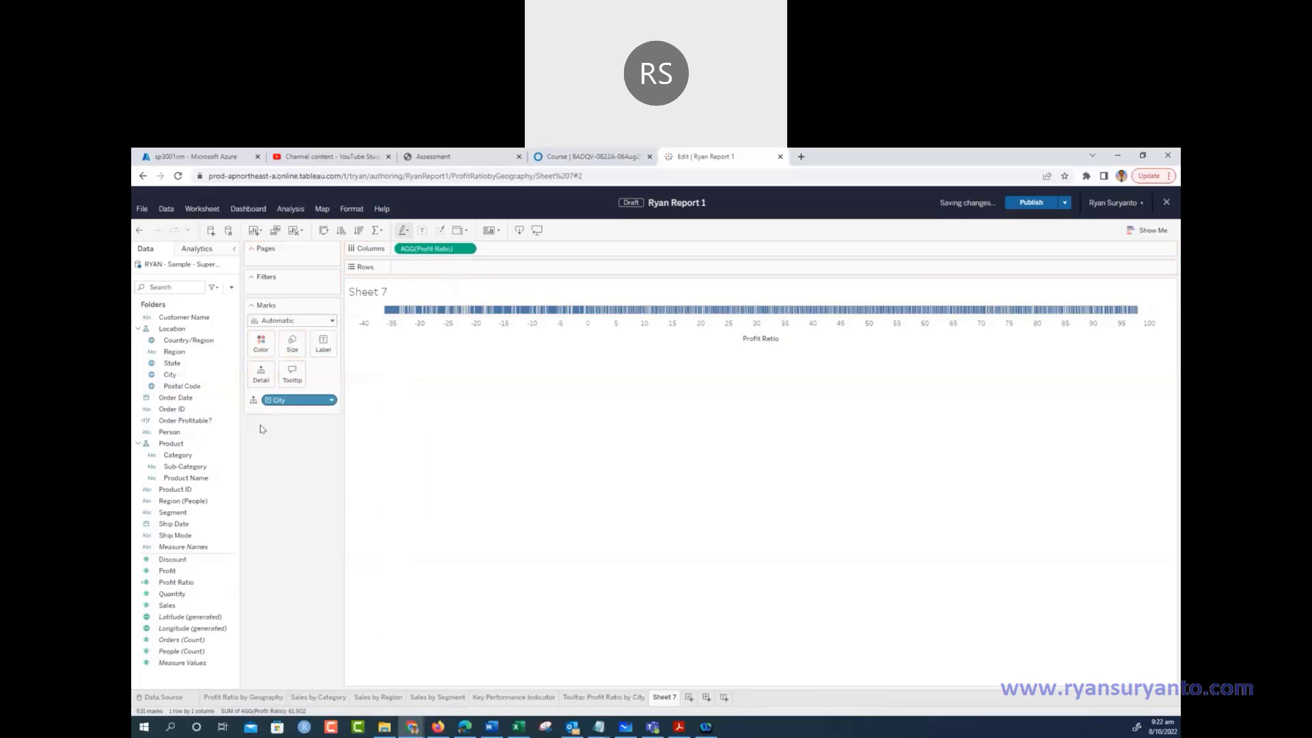
drag(182, 374, 469, 271)
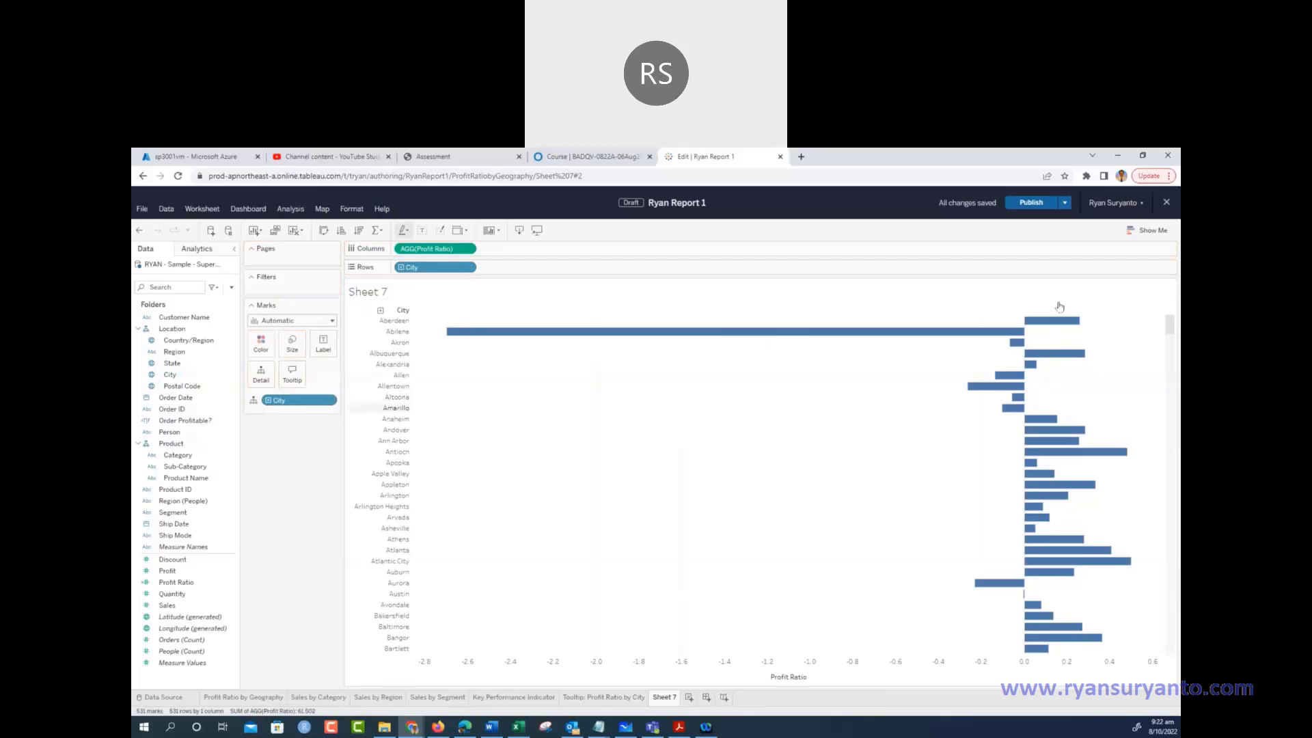
Rebuild the horizontal Profit Ratio bars per city from the stacked bars chart and sort the cities by ascending profit ratio
click(1151, 234)
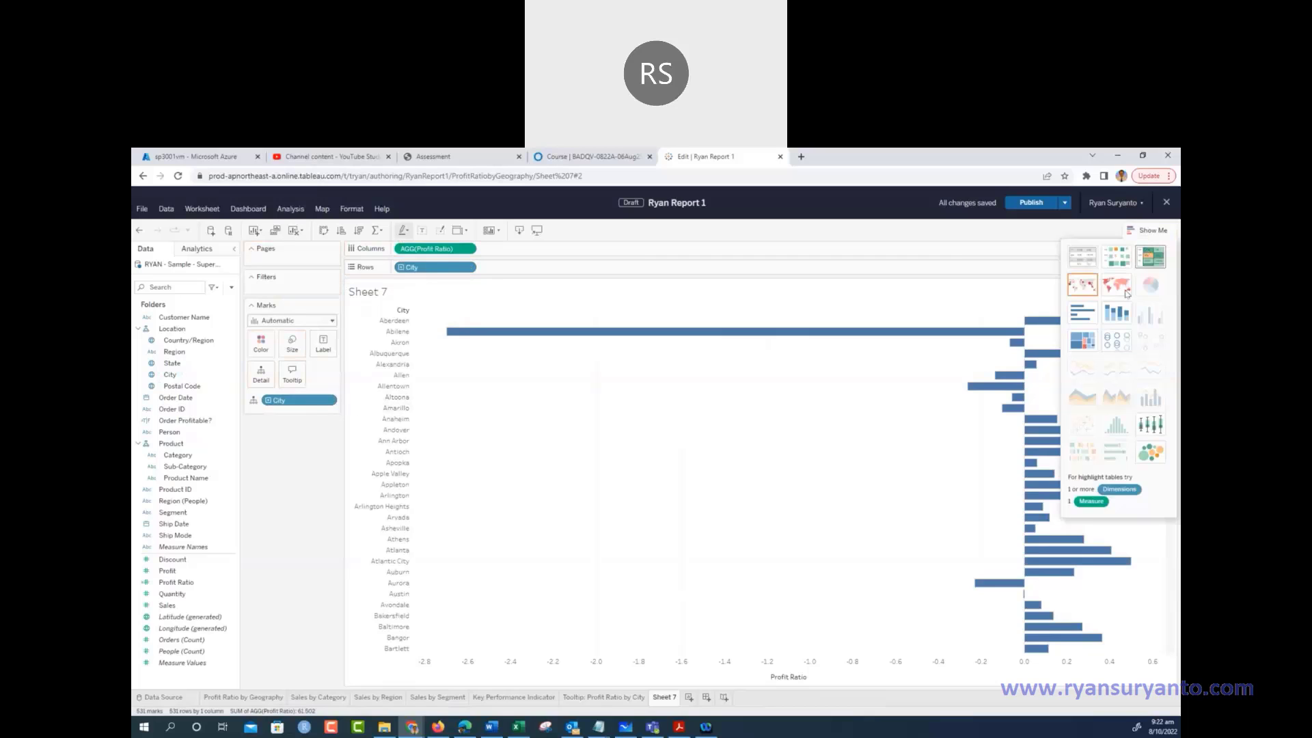
click(1117, 312)
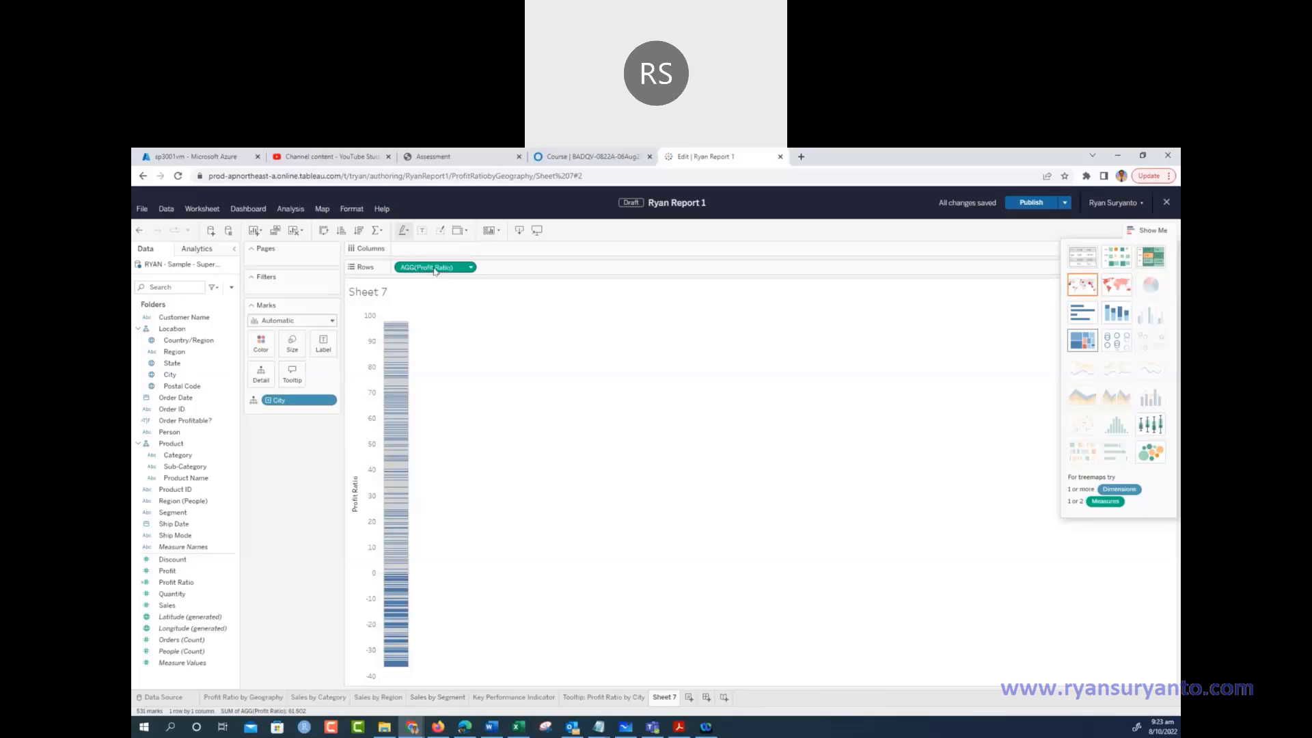
drag(435, 267, 437, 254)
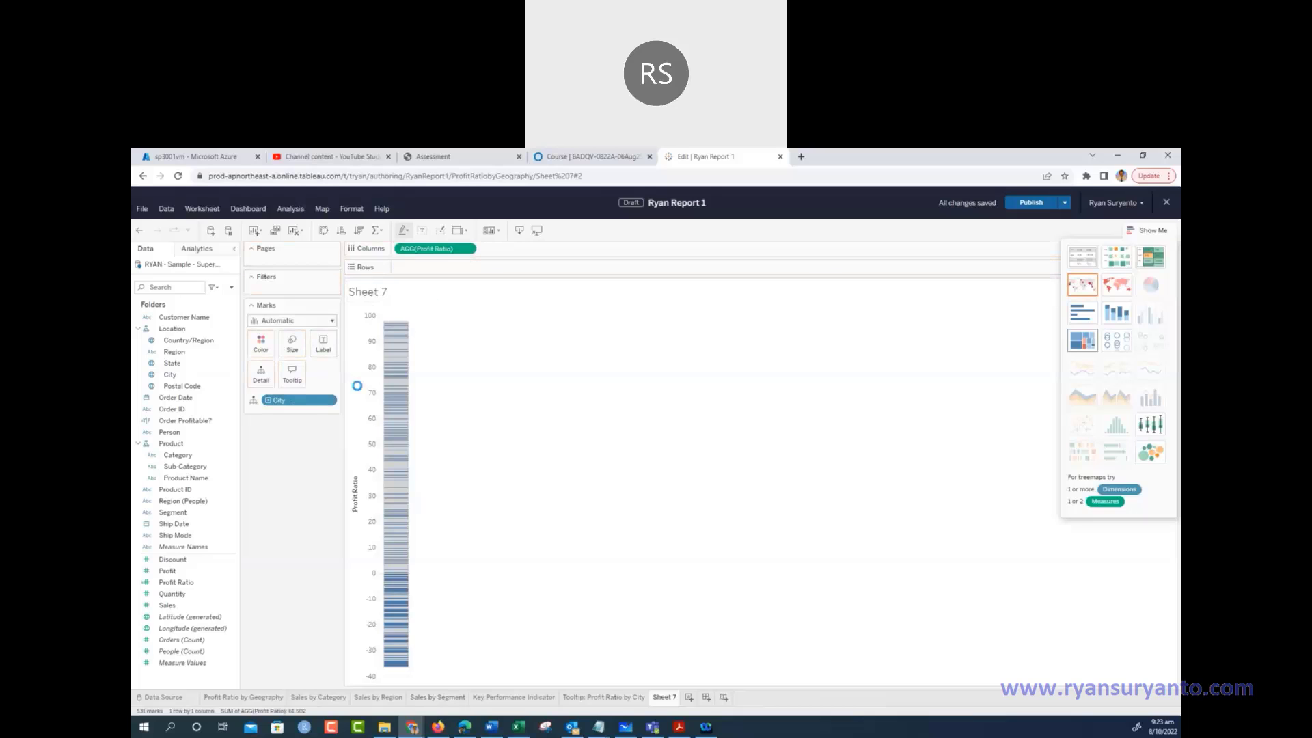
drag(304, 403, 417, 267)
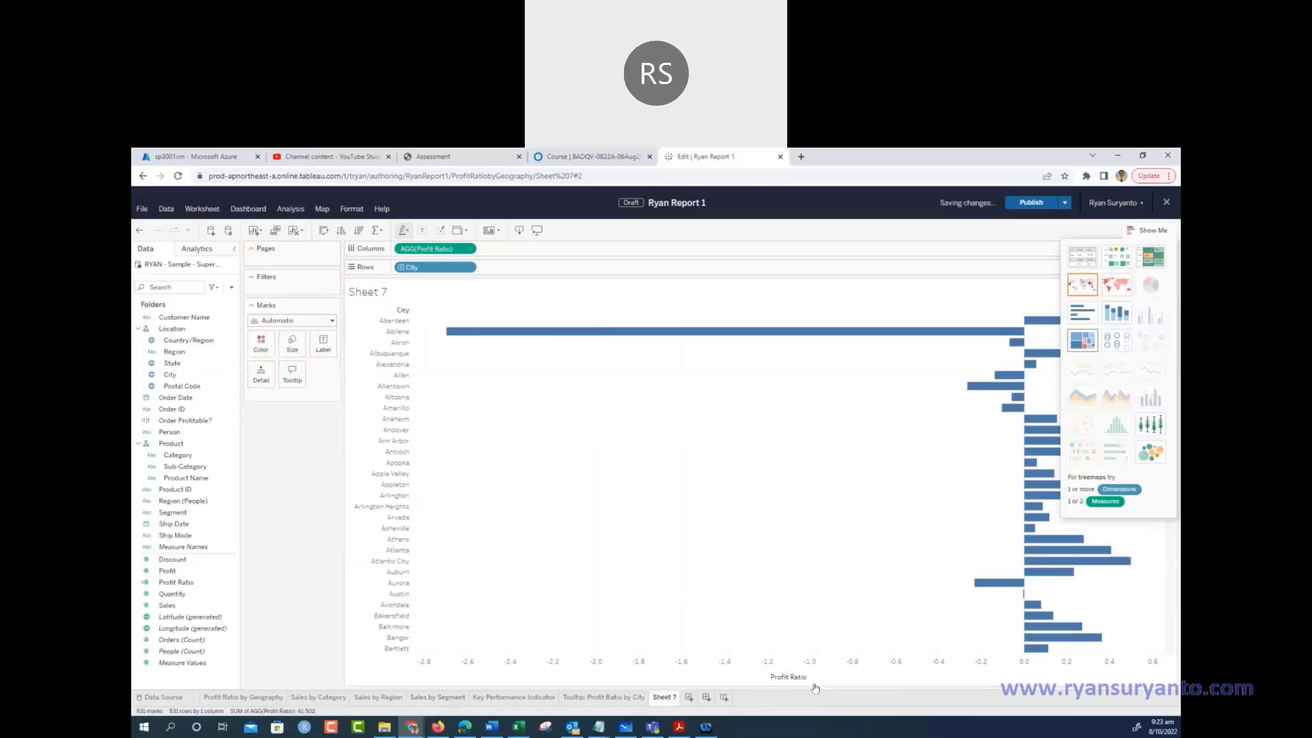
click(812, 678)
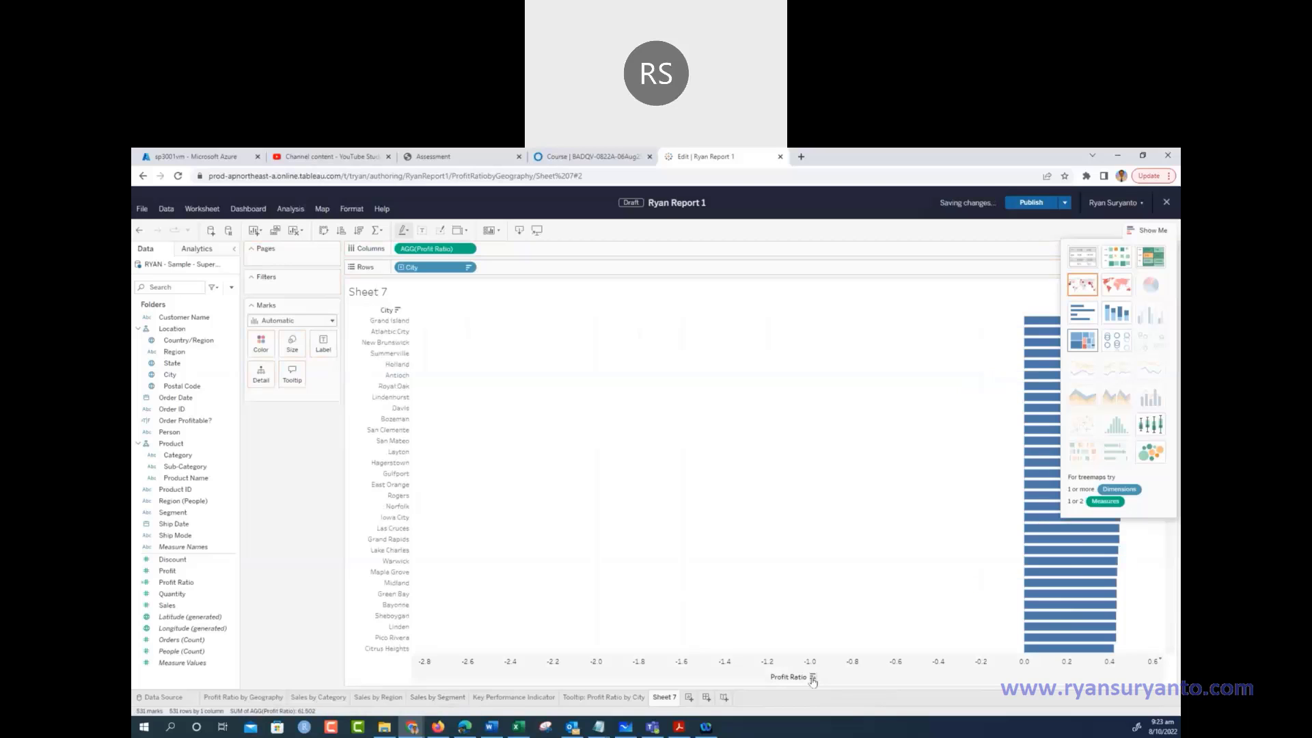
click(812, 678)
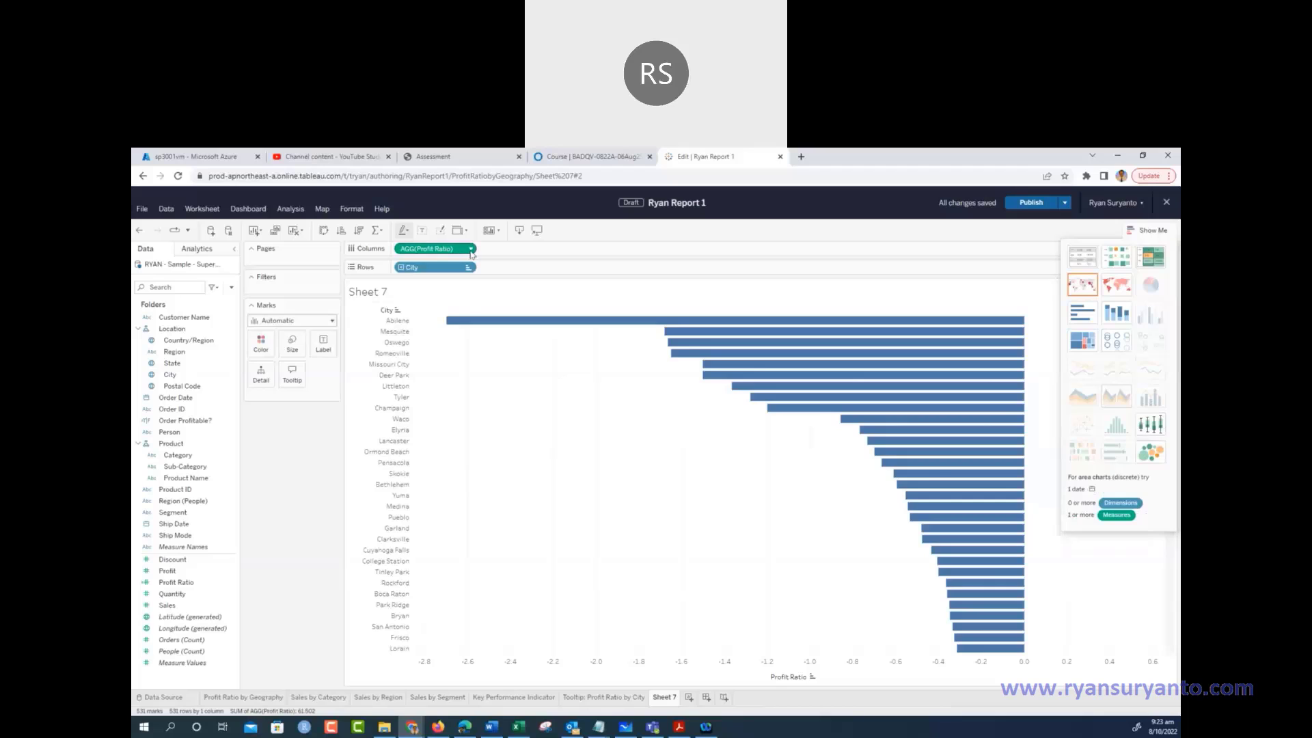
Replace Profit Ratio on Columns with the Quantity and Sales measures
click(471, 249)
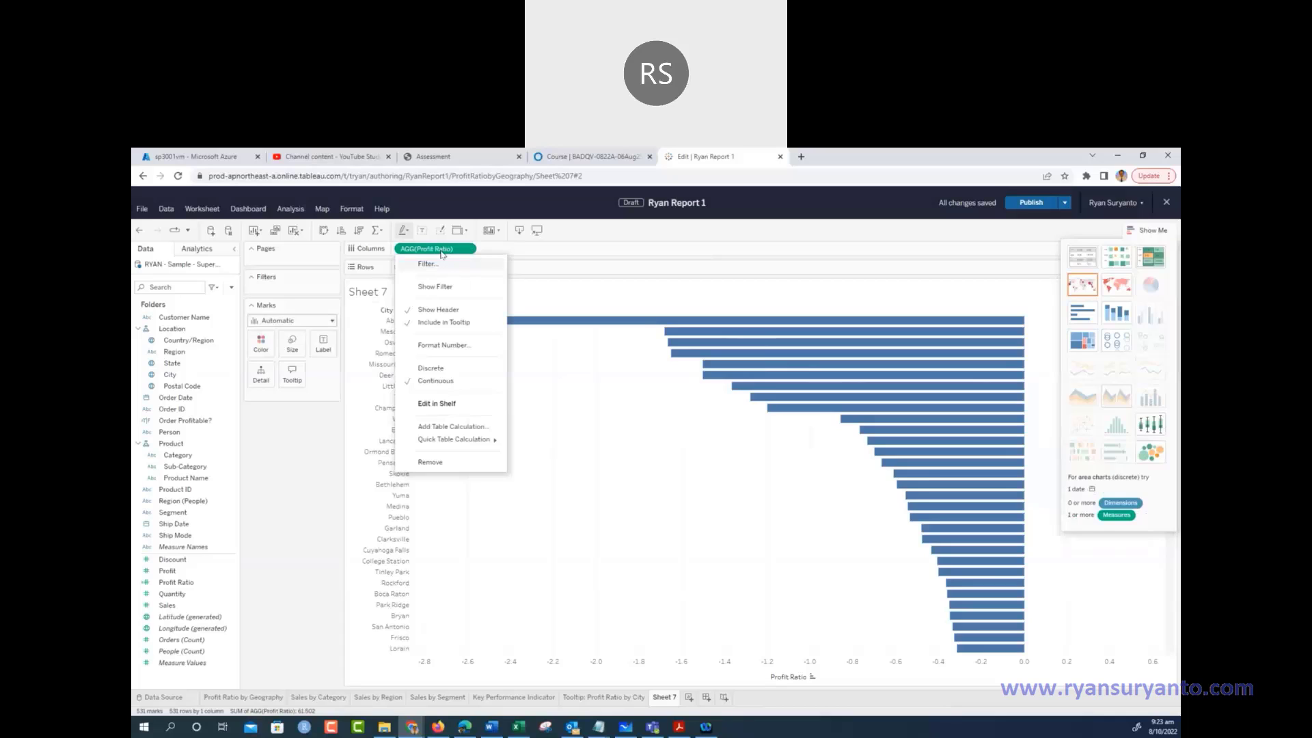
click(444, 253)
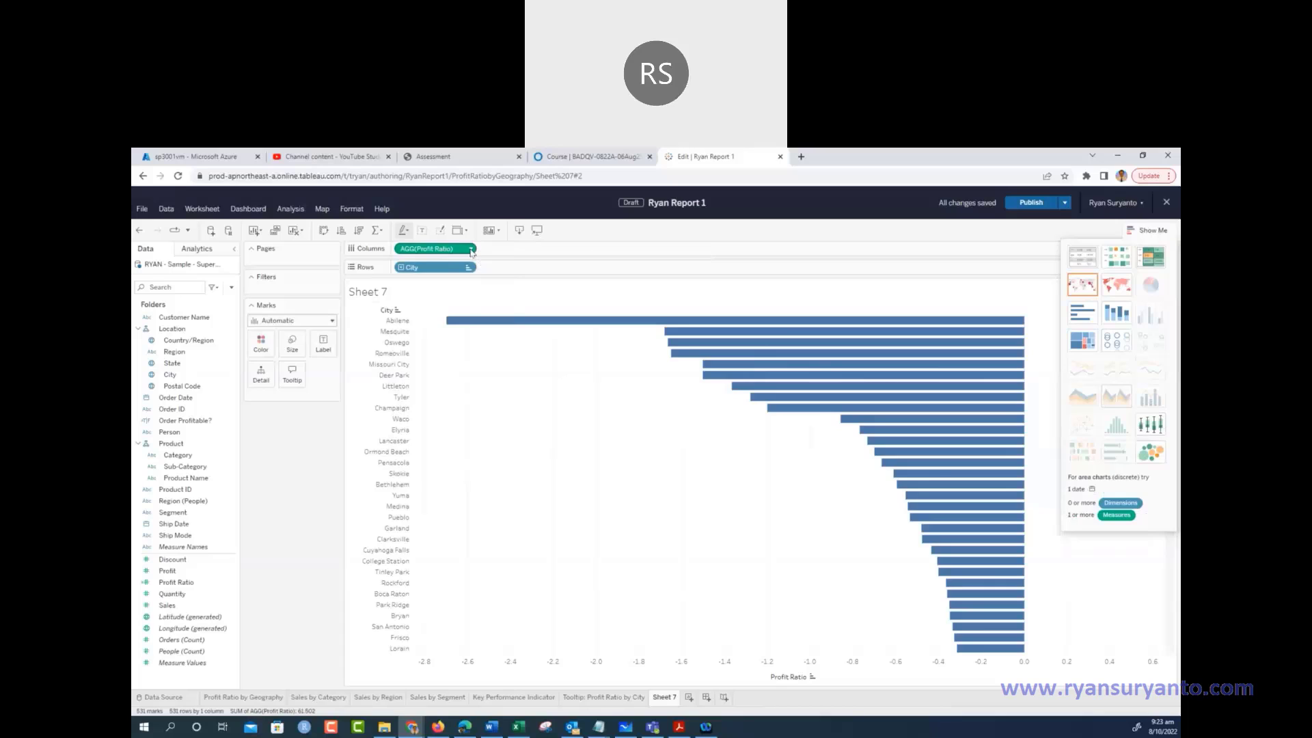
click(470, 250)
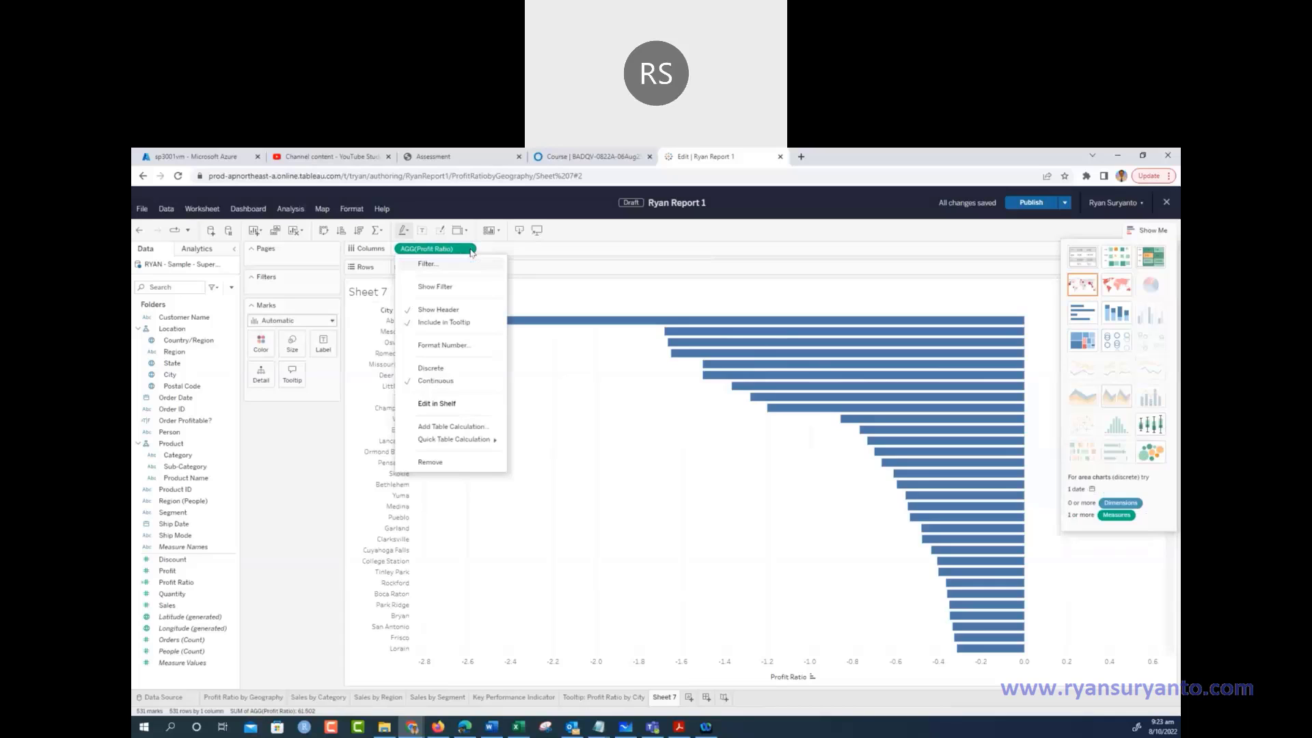
click(437, 468)
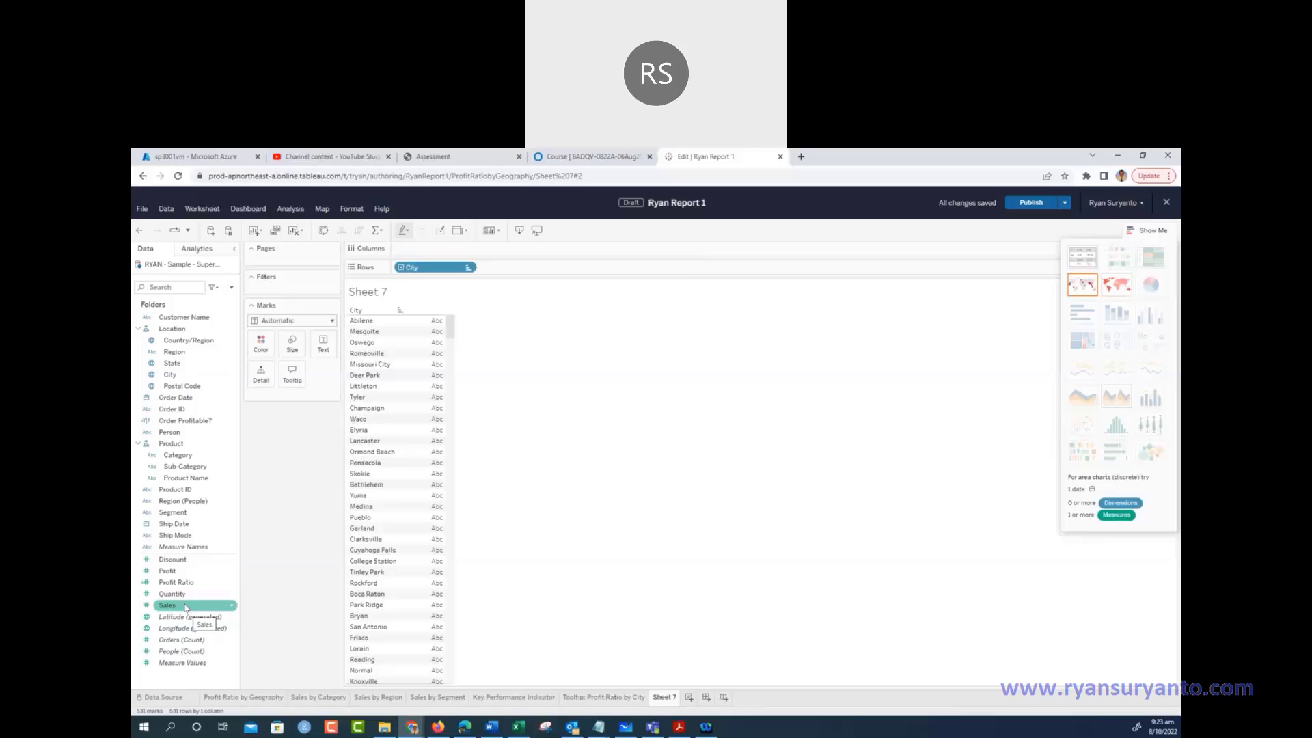
drag(183, 596, 462, 252)
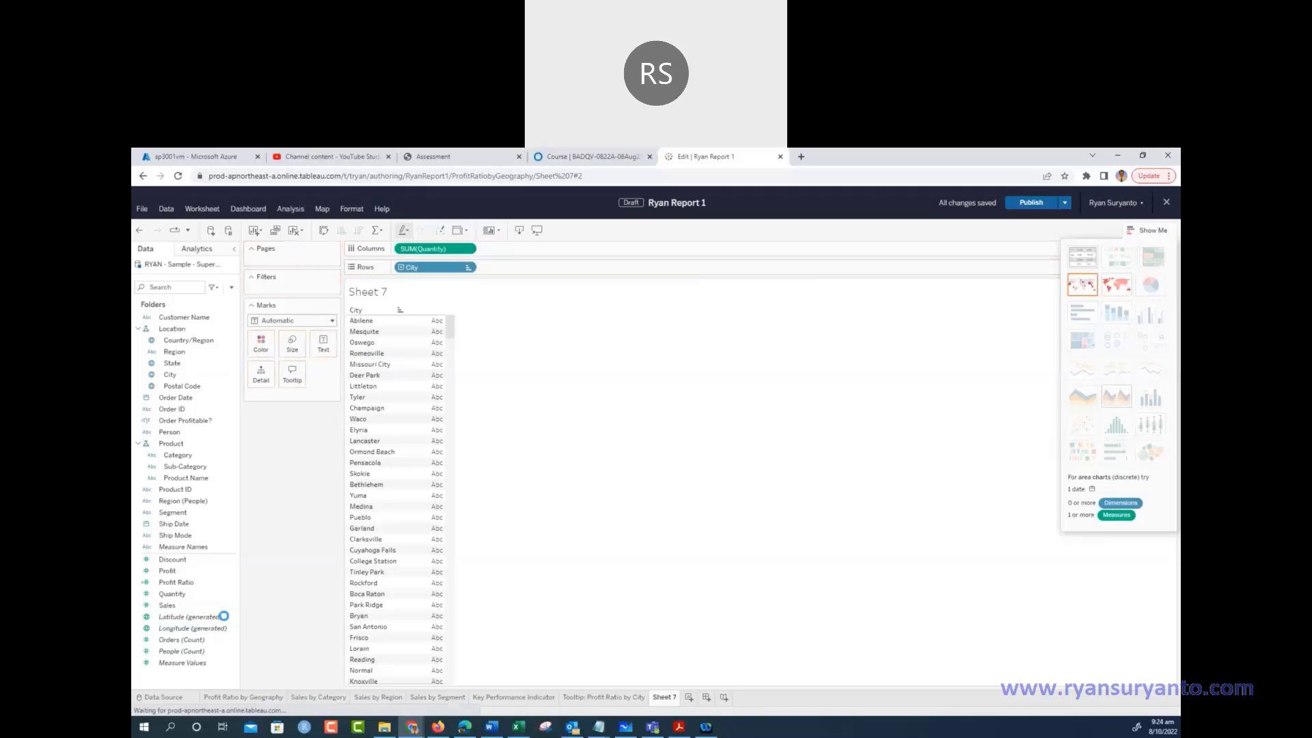
drag(176, 610, 548, 257)
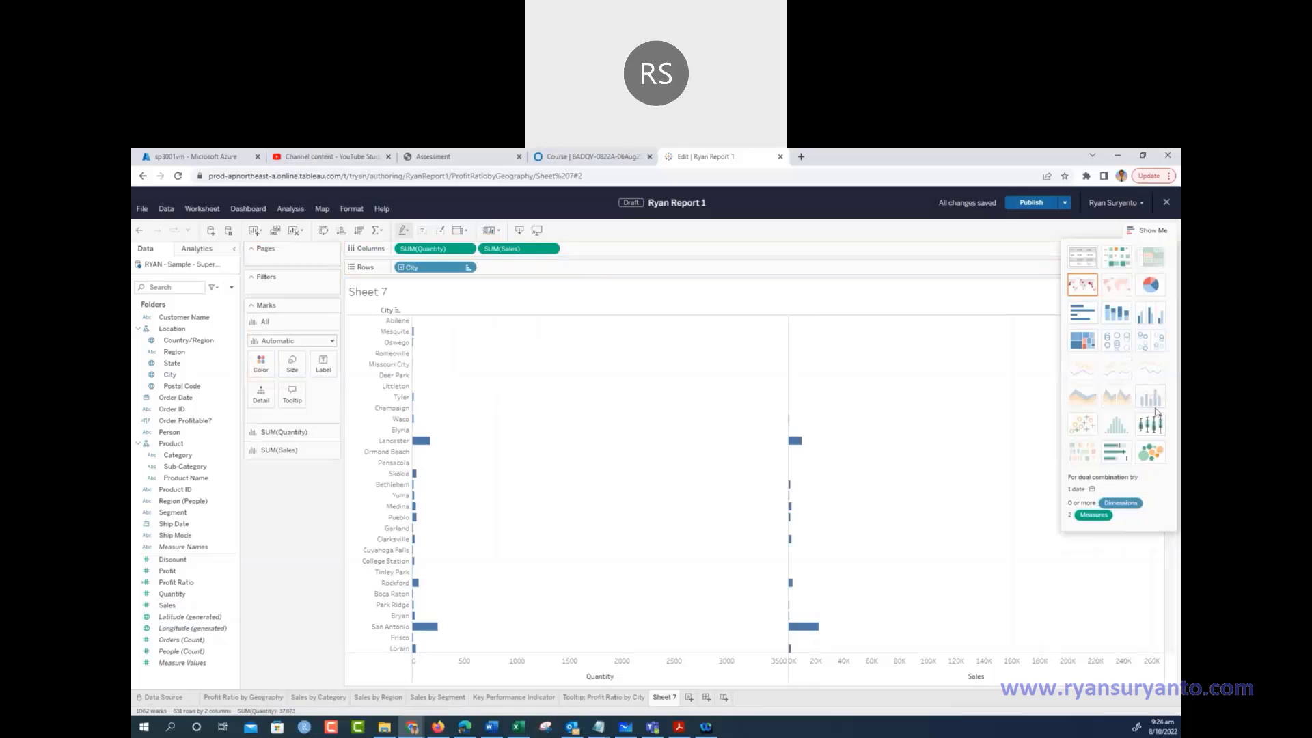
Convert the chart to side-by-side bars and make them horizontal with City on Rows and Measure Values on Columns
click(1149, 315)
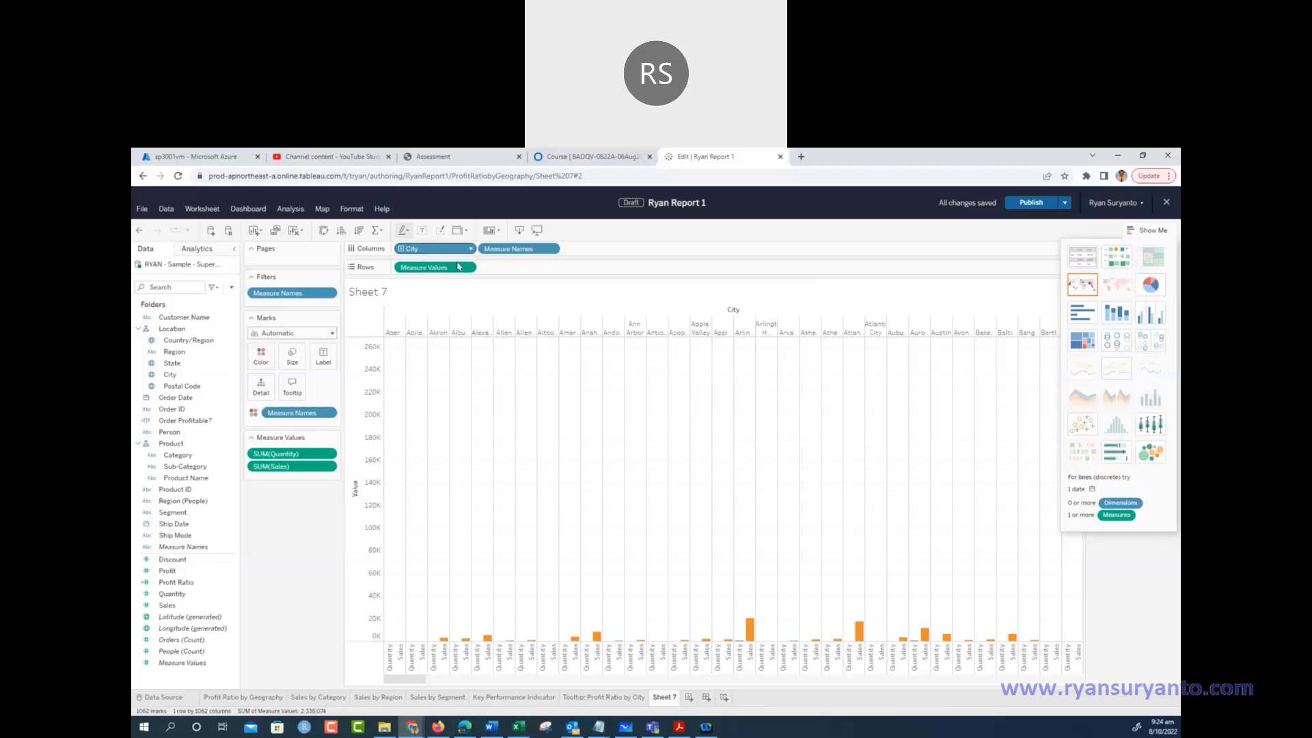
drag(458, 266, 410, 267)
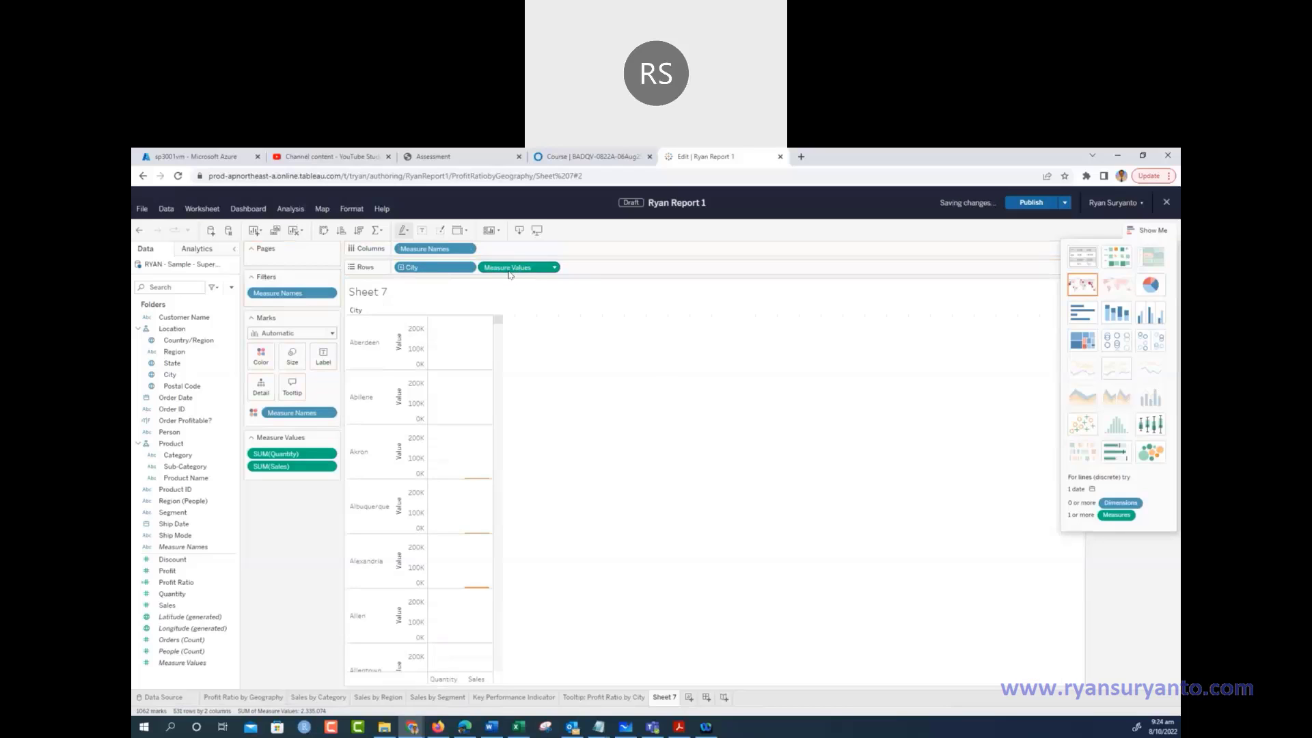
drag(509, 275, 525, 249)
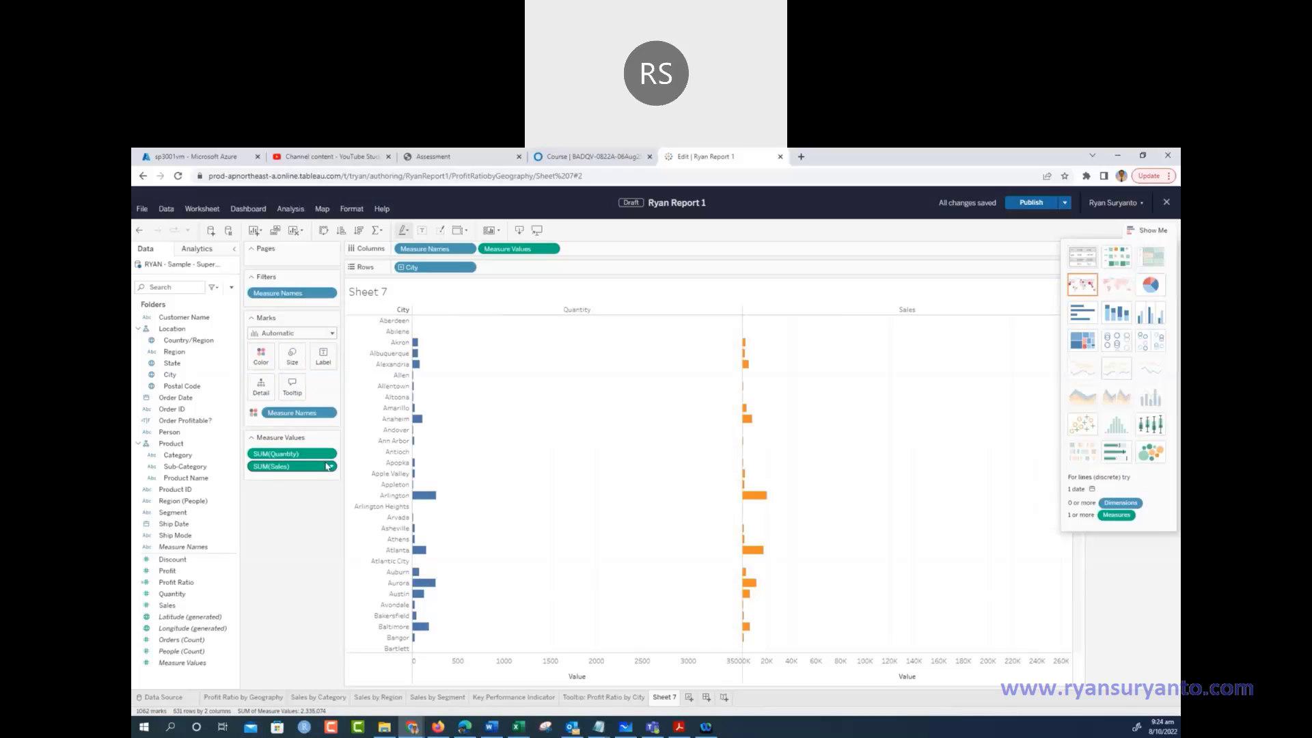
Remove Measure Names from Columns and swap the shelves so City is on Columns and Measure Values on Rows
click(471, 251)
click(435, 382)
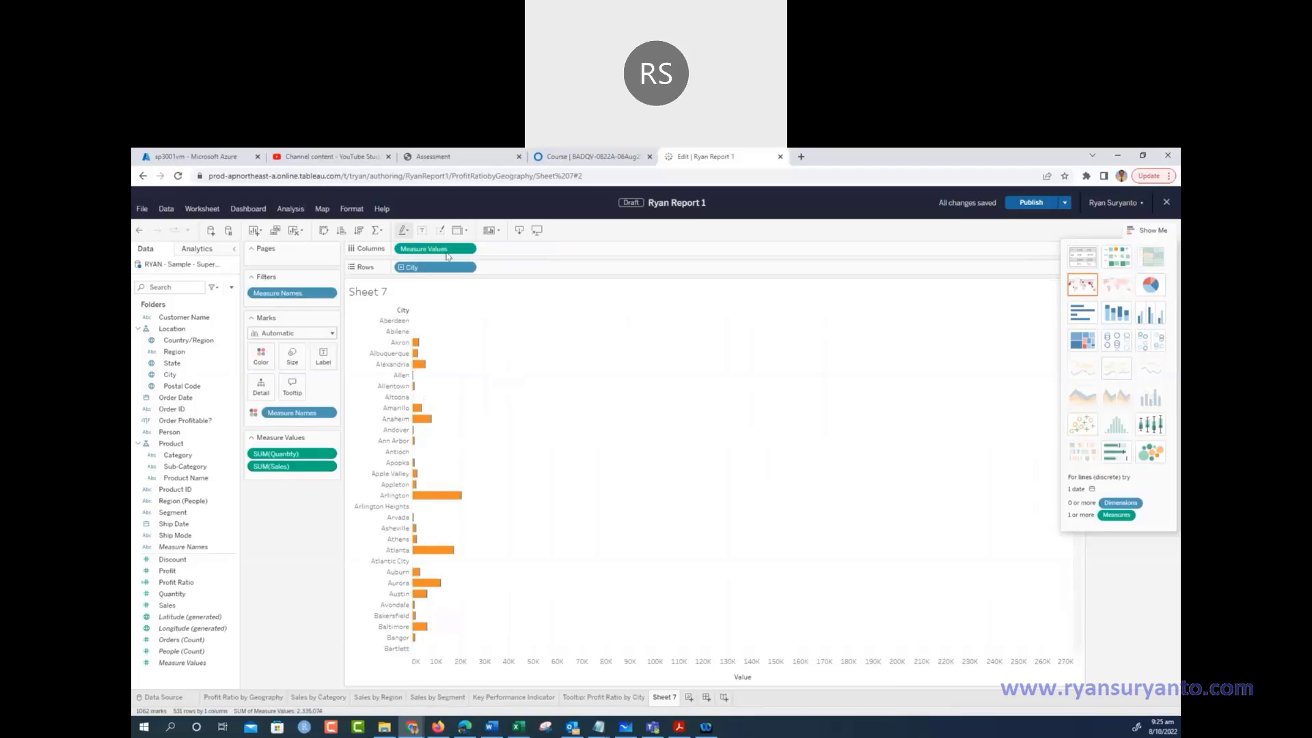
drag(459, 254, 505, 273)
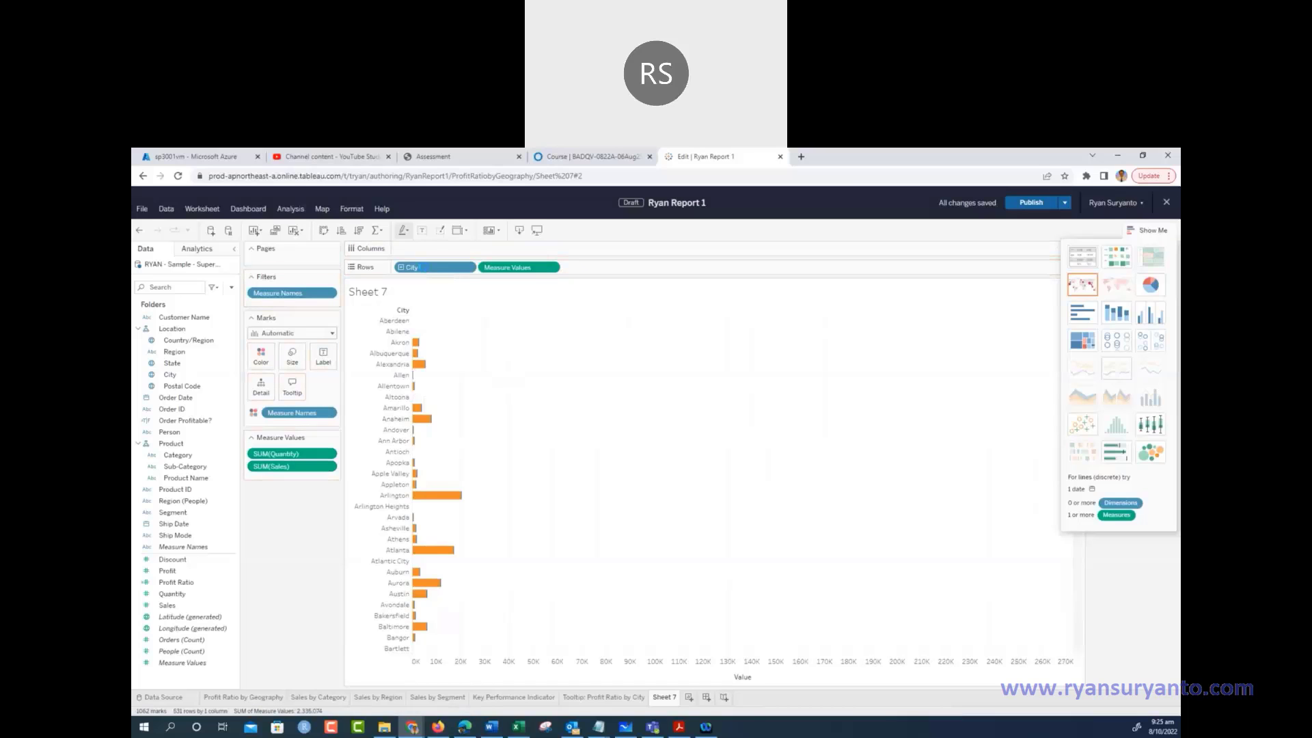
drag(424, 268, 433, 251)
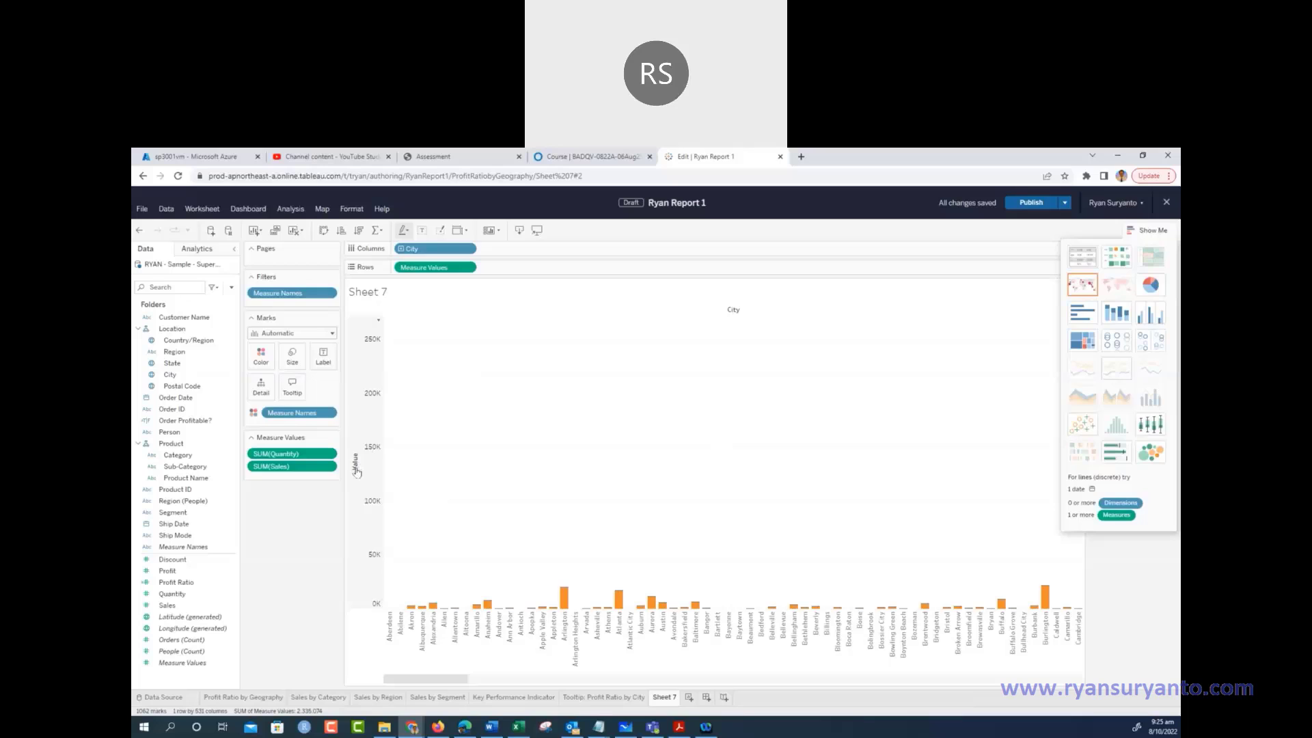
Format the Measure Values numbers as Currency and reapply the side-by-side bars chart
click(471, 268)
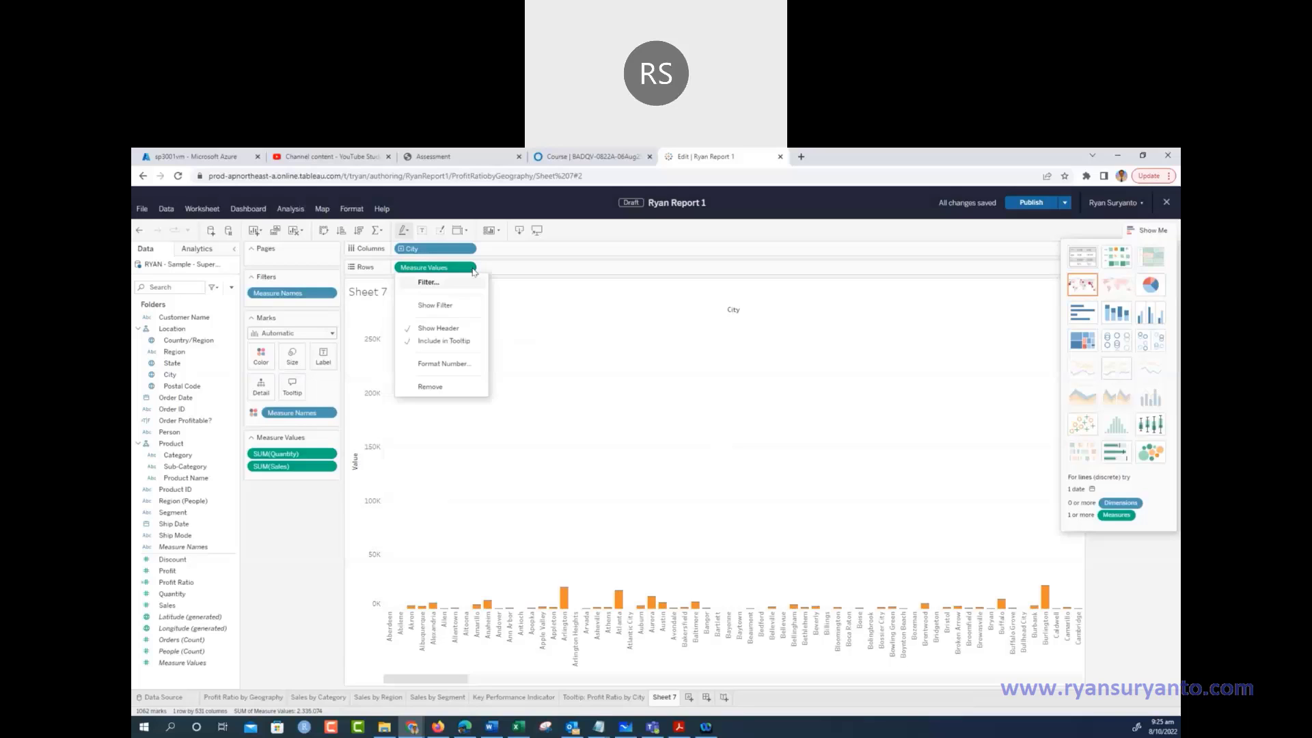
click(462, 365)
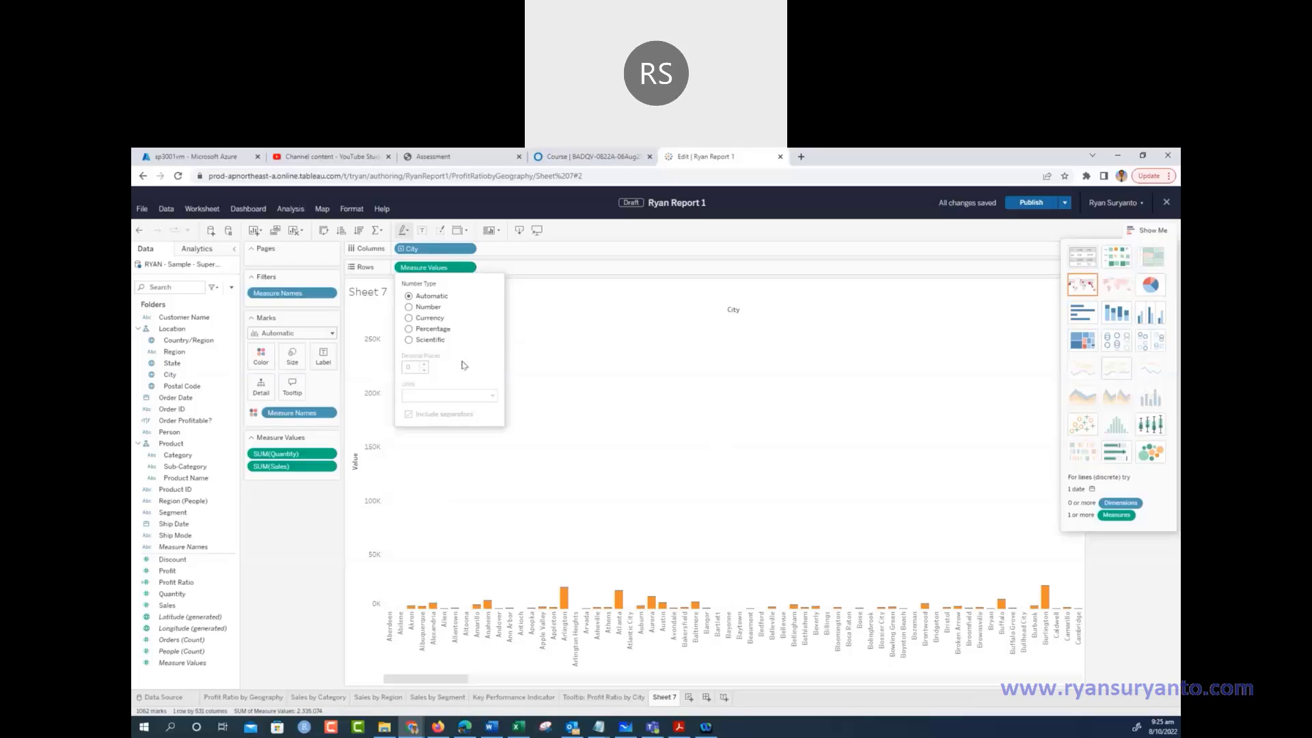
click(409, 317)
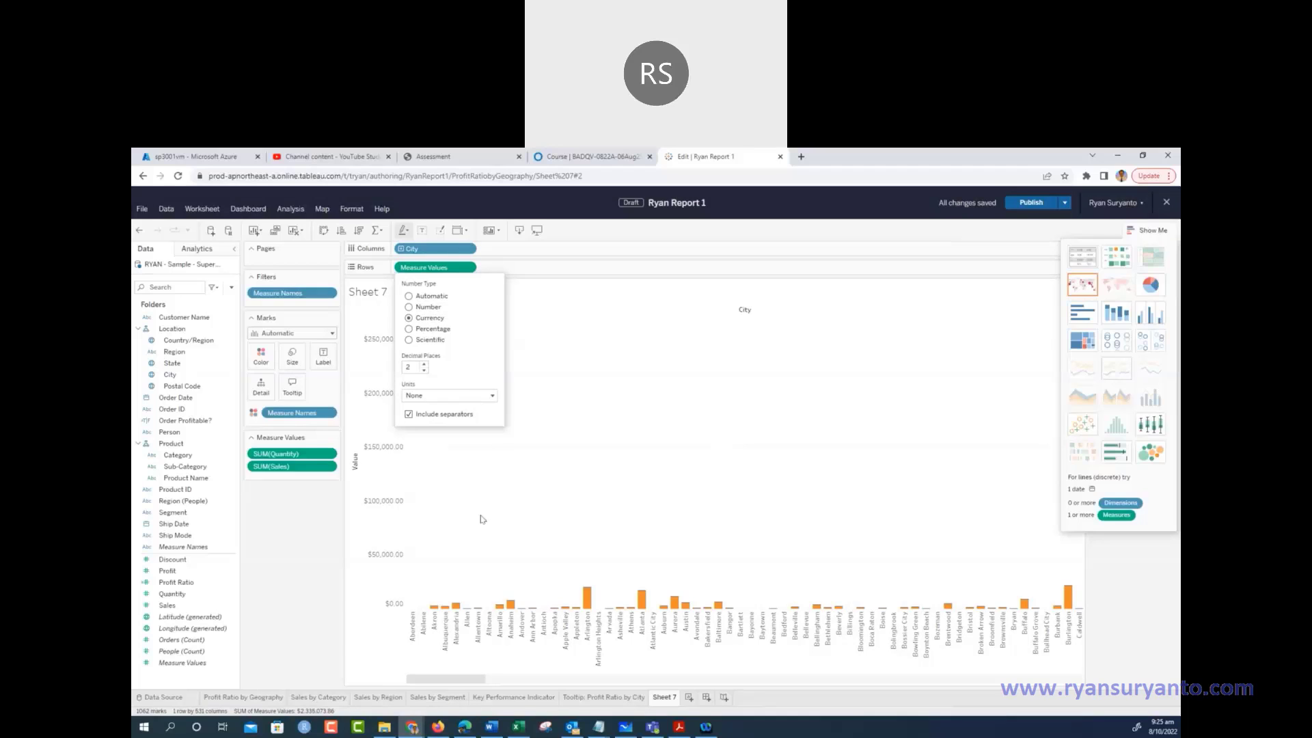
click(308, 511)
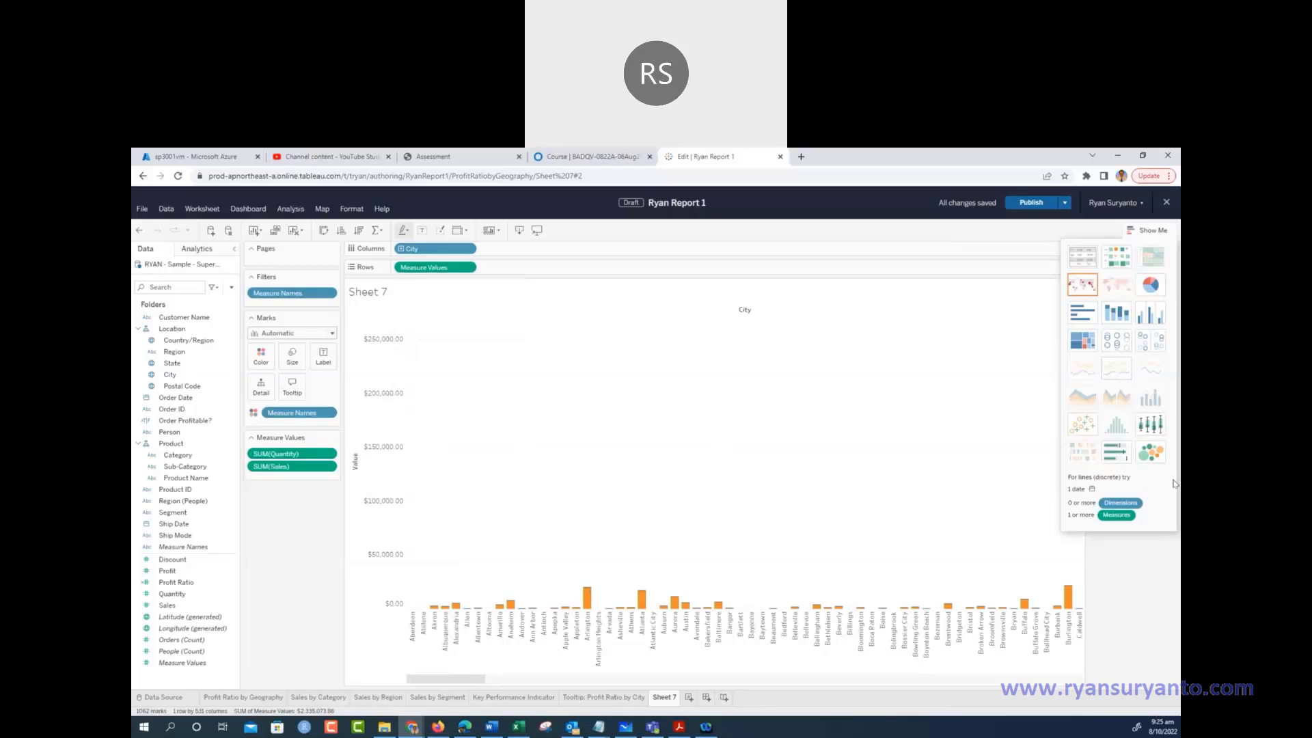
click(1150, 317)
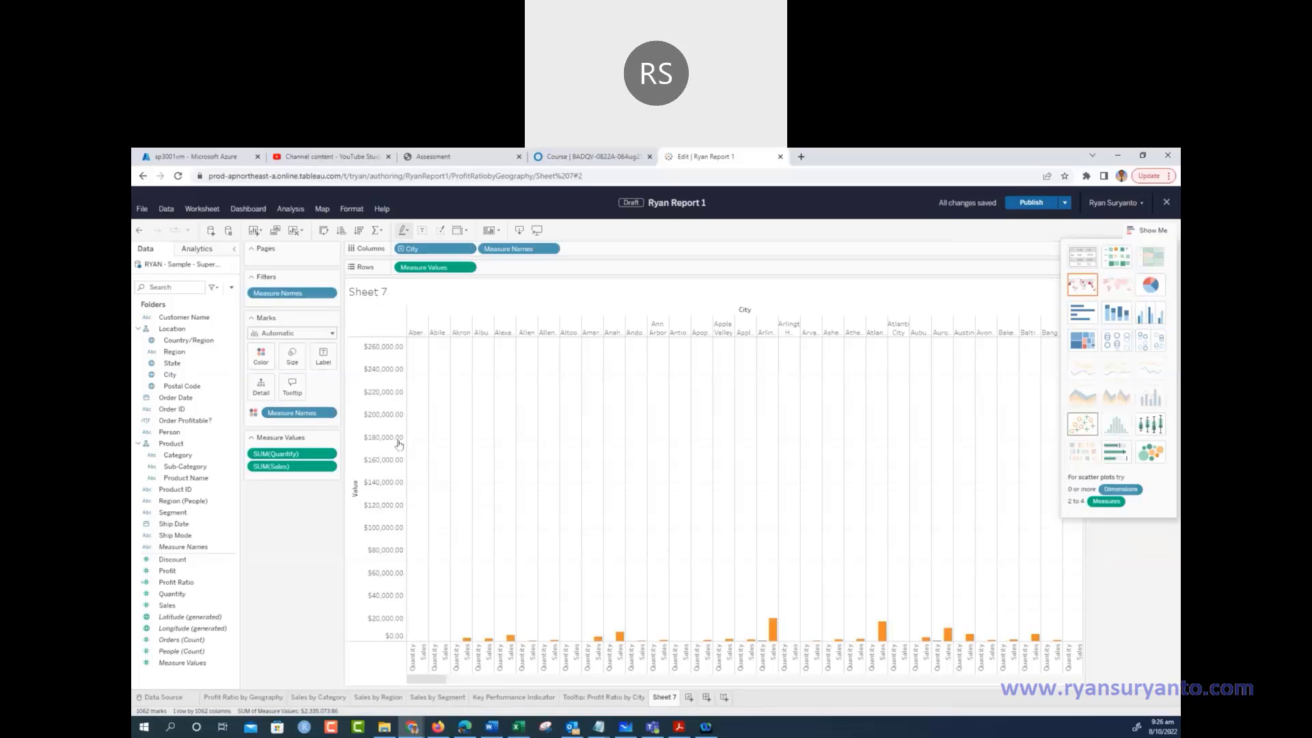
Give the Measure Values axis a fixed range that ends at 50000
right_click(378, 429)
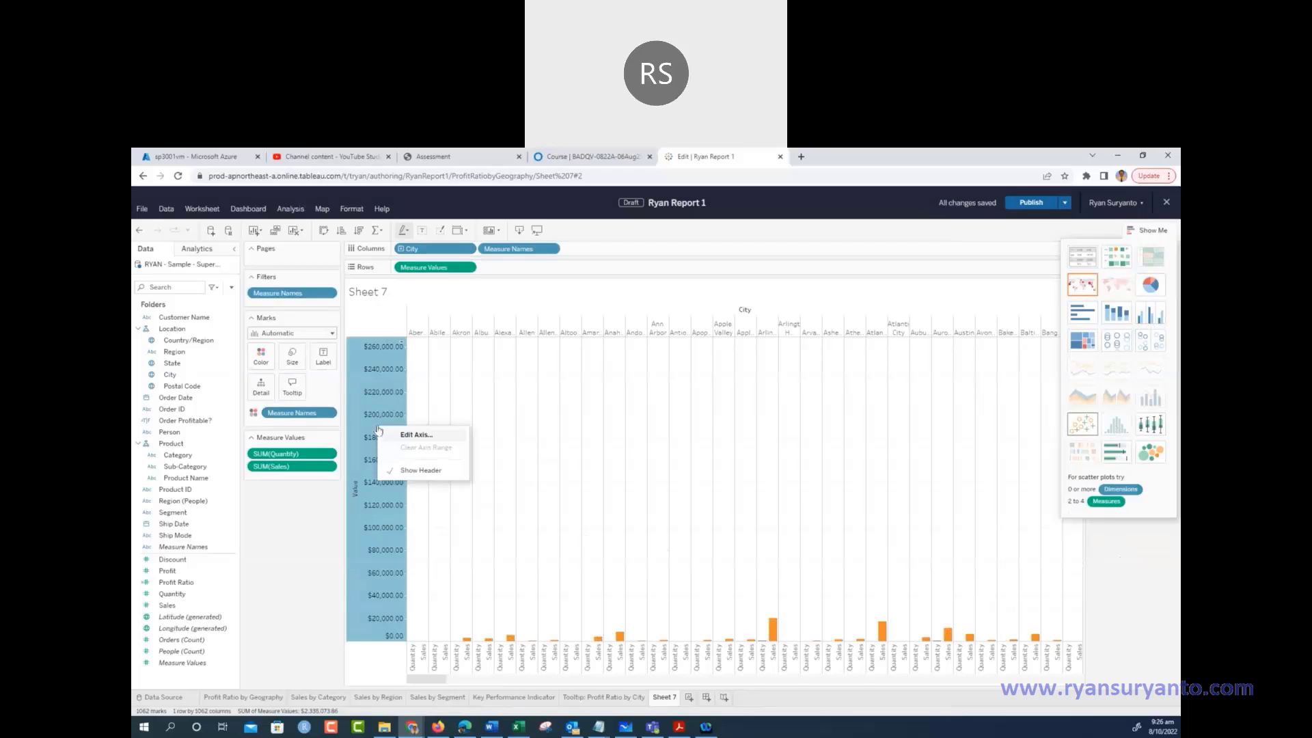
click(425, 436)
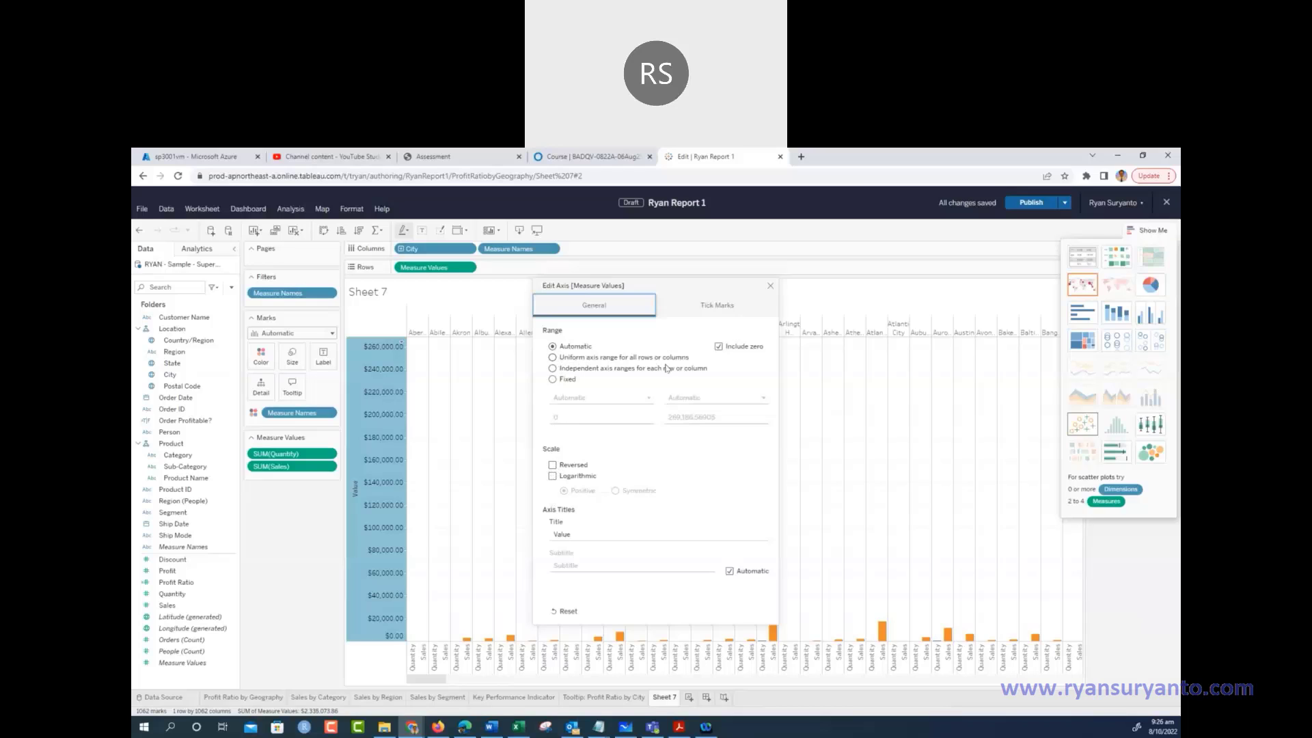
click(553, 379)
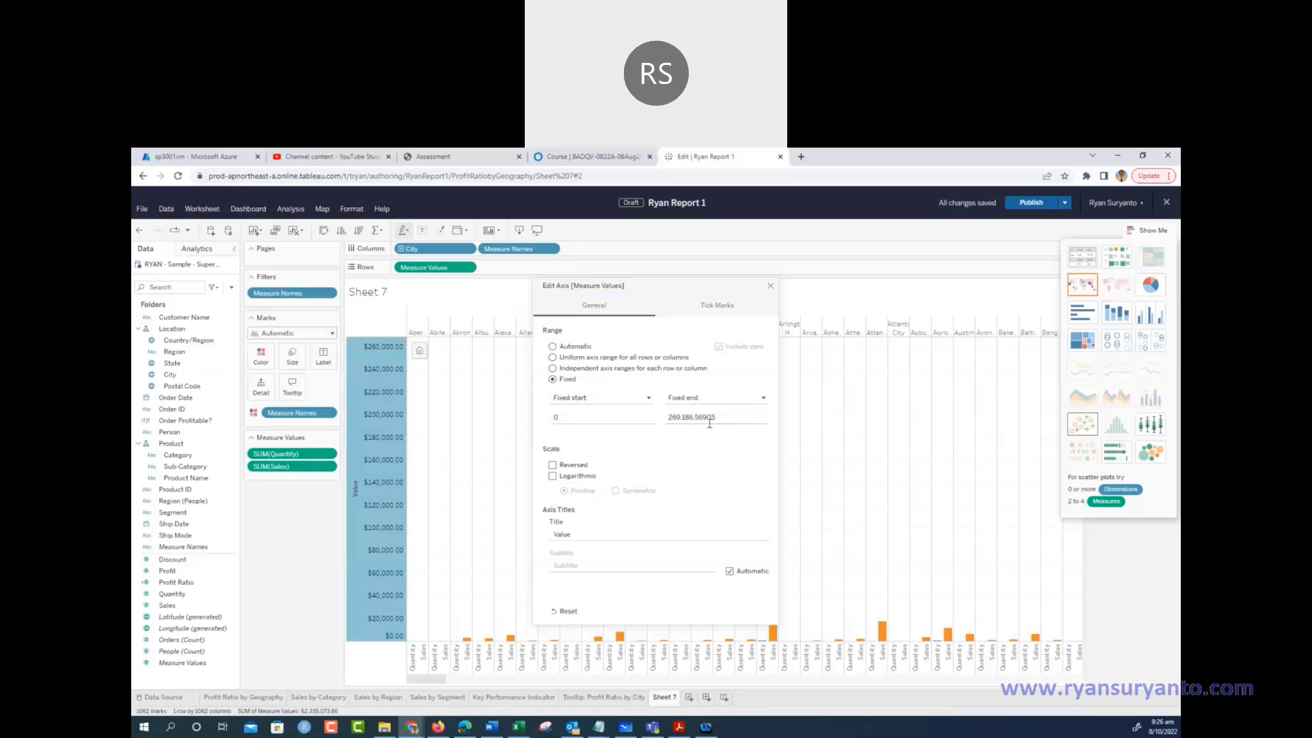
click(730, 421)
text(50000)
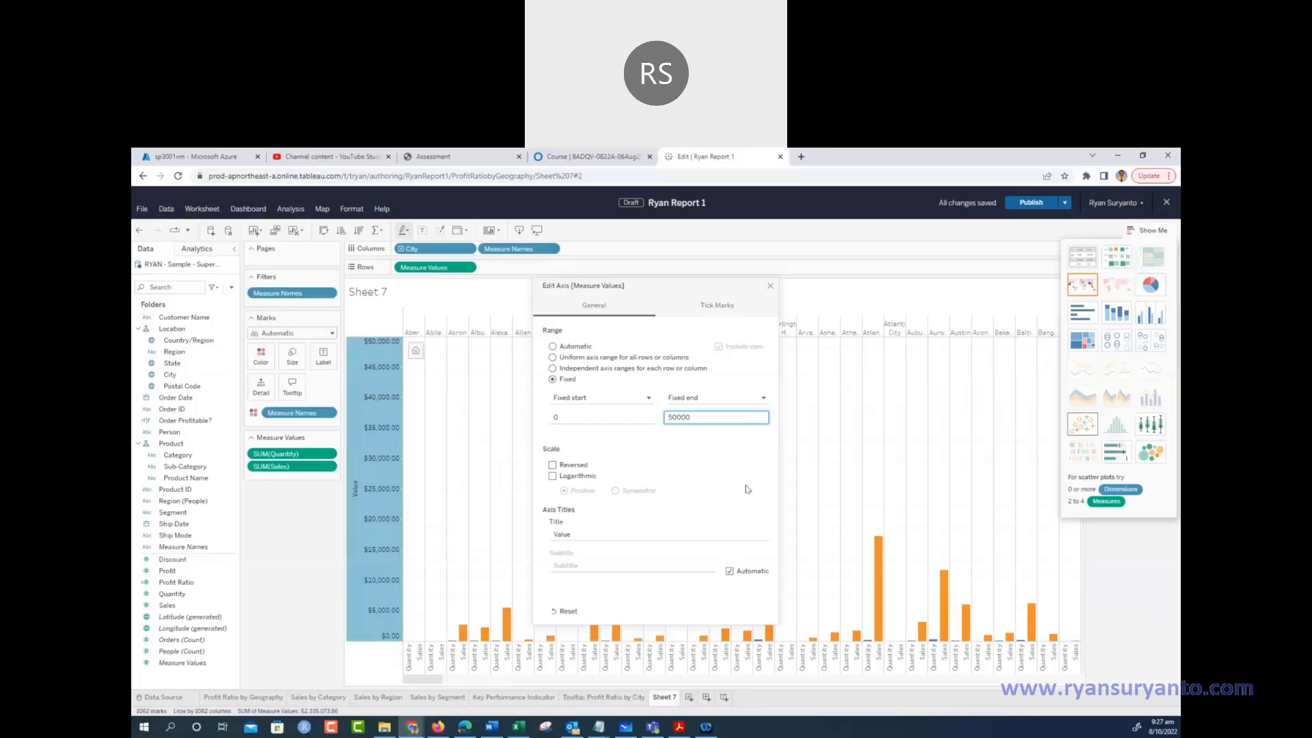
Lower the fixed end of the Measure Values axis to 30000 and close the axis settings
drag(710, 415, 620, 416)
text(30)
click(765, 458)
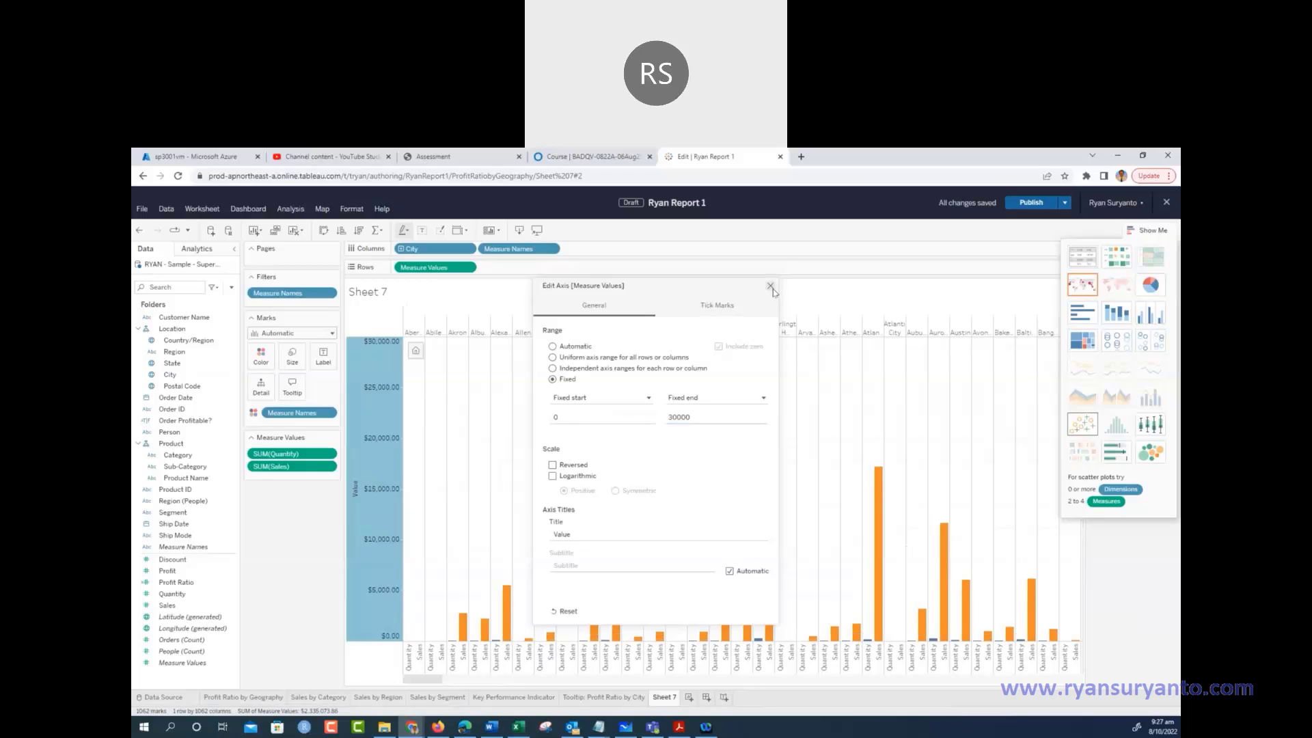
click(718, 311)
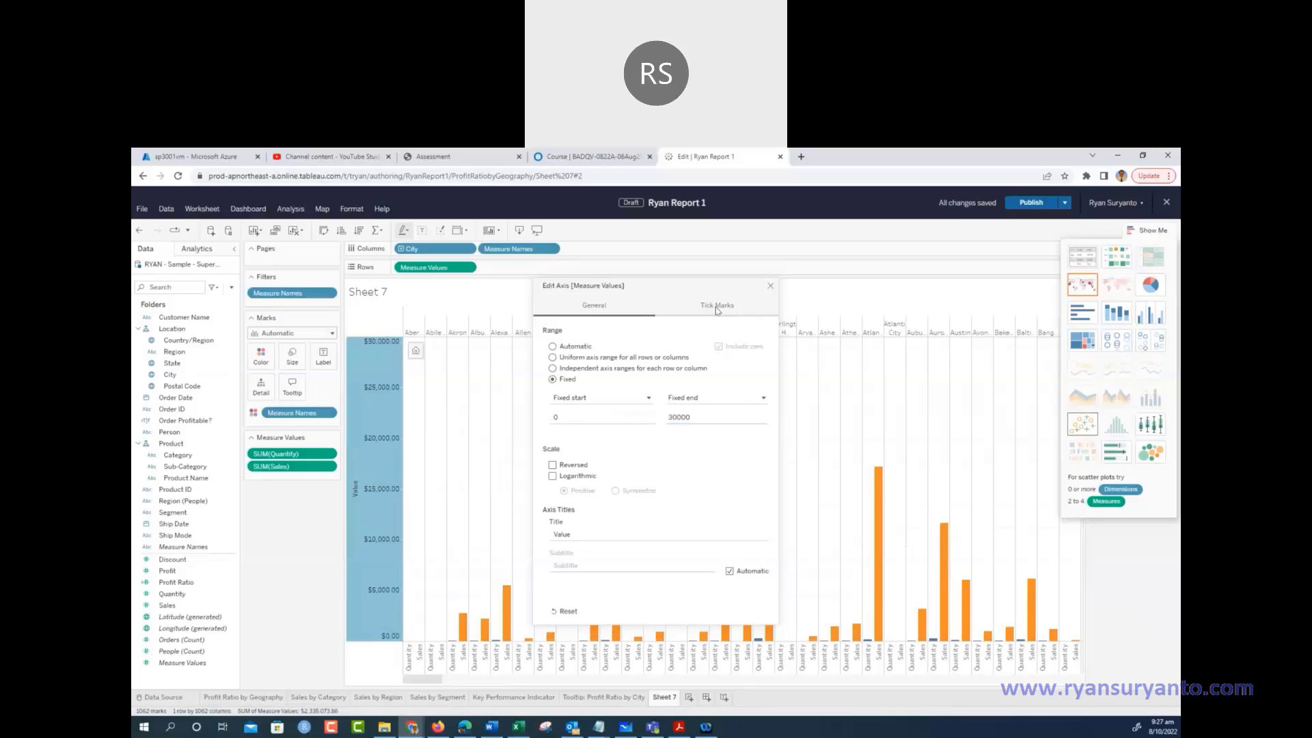
click(774, 288)
mouse_move(772, 517)
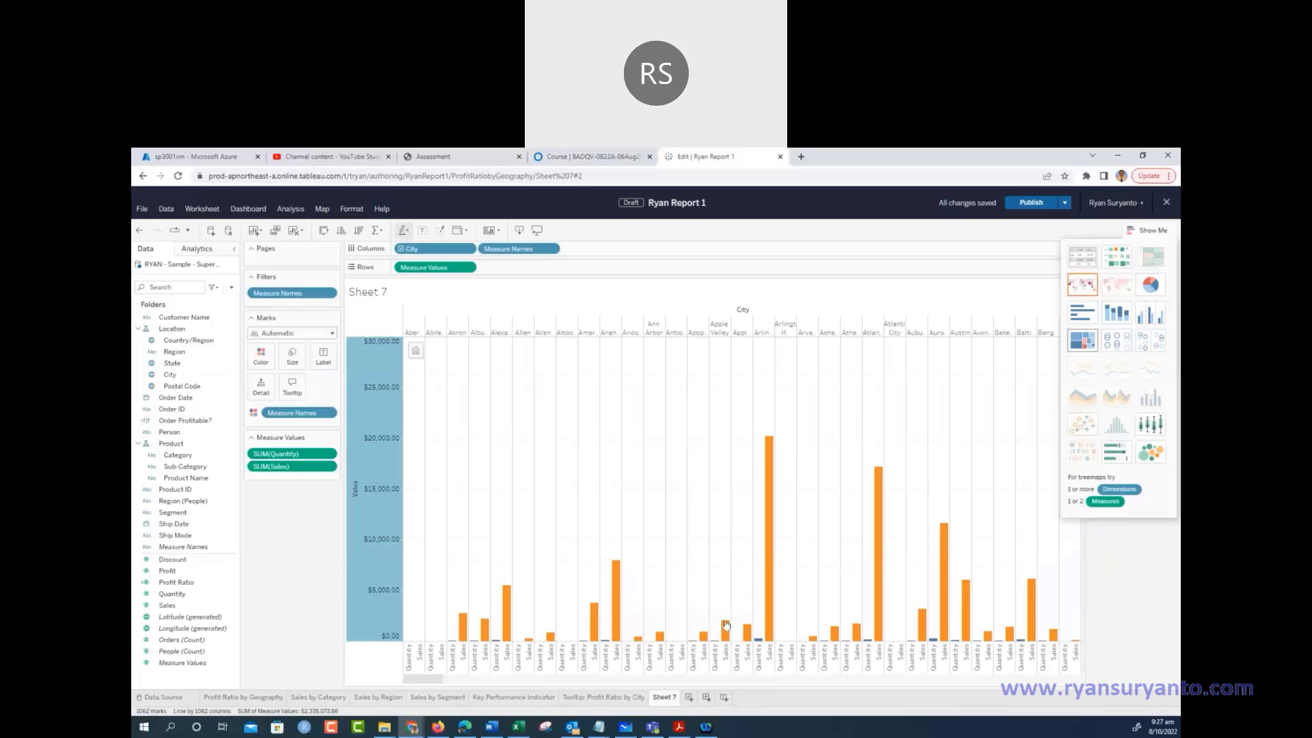
Rename the worksheet as Column Chart
double_click(666, 698)
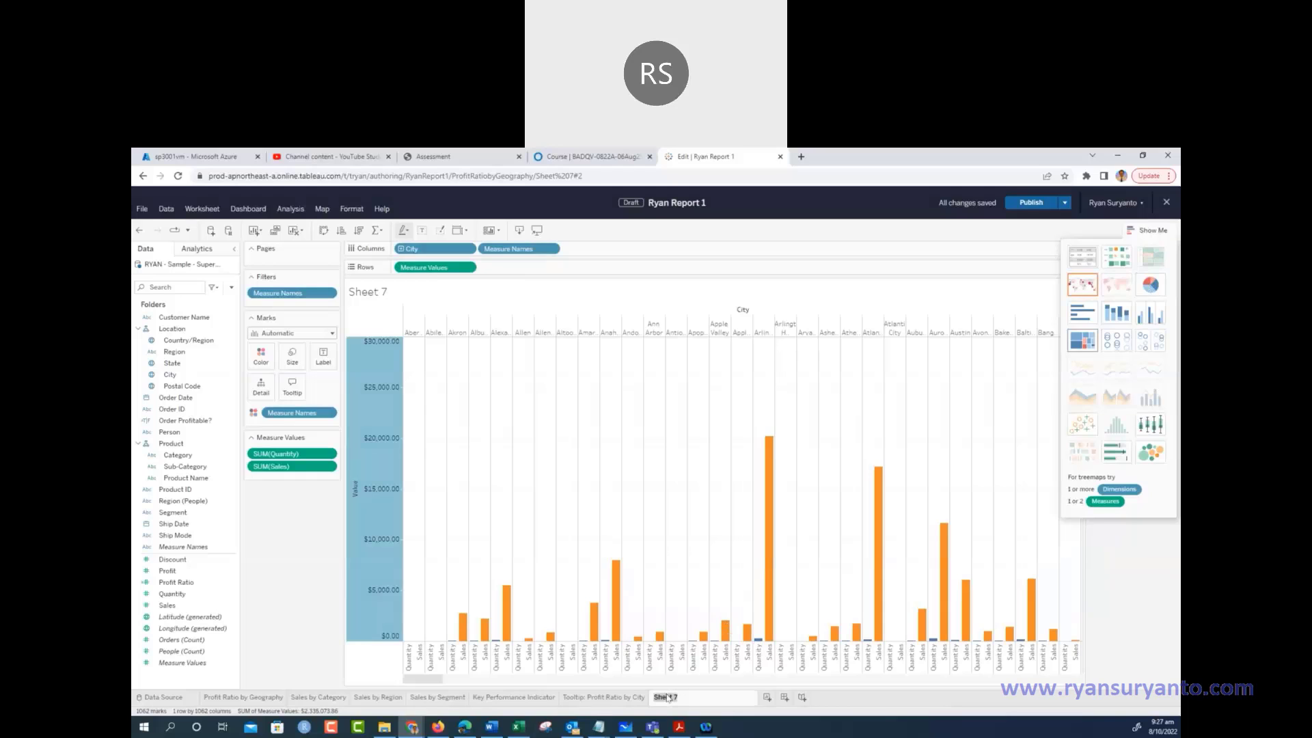
text(Column Chart)
click(1158, 600)
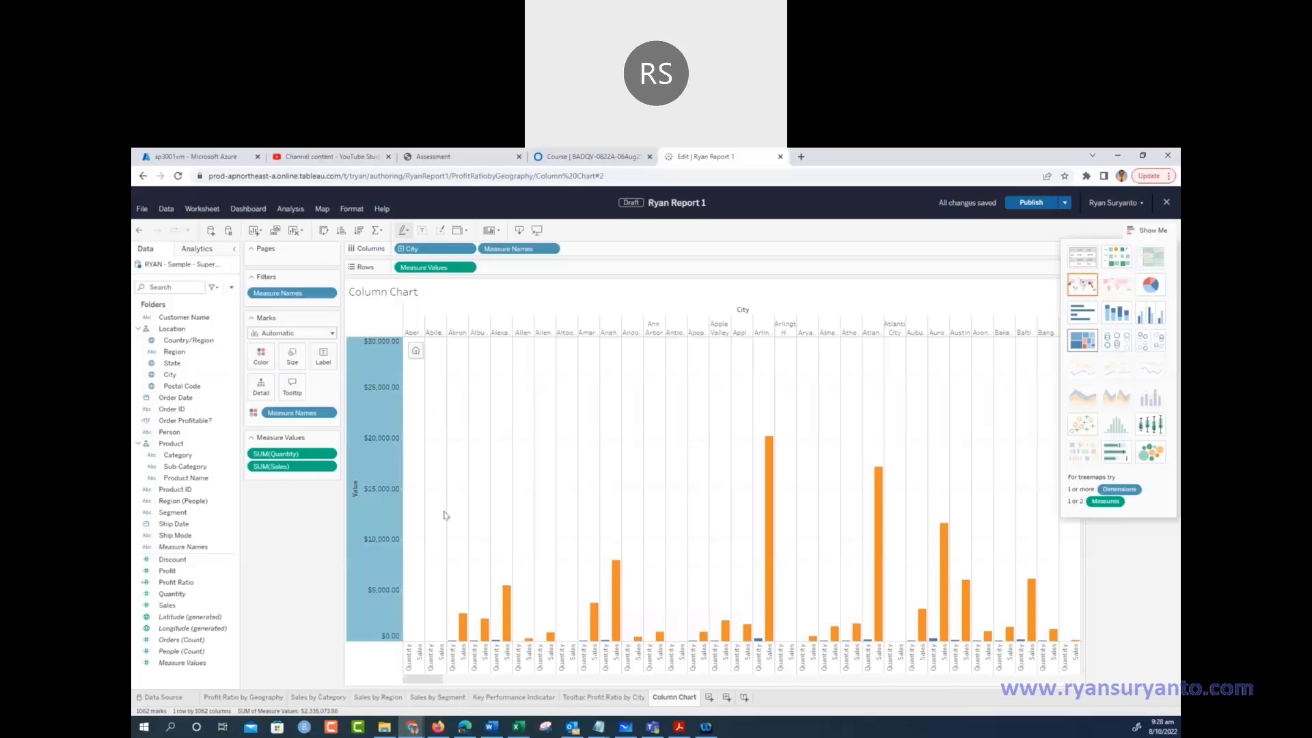
mouse_move(768, 532)
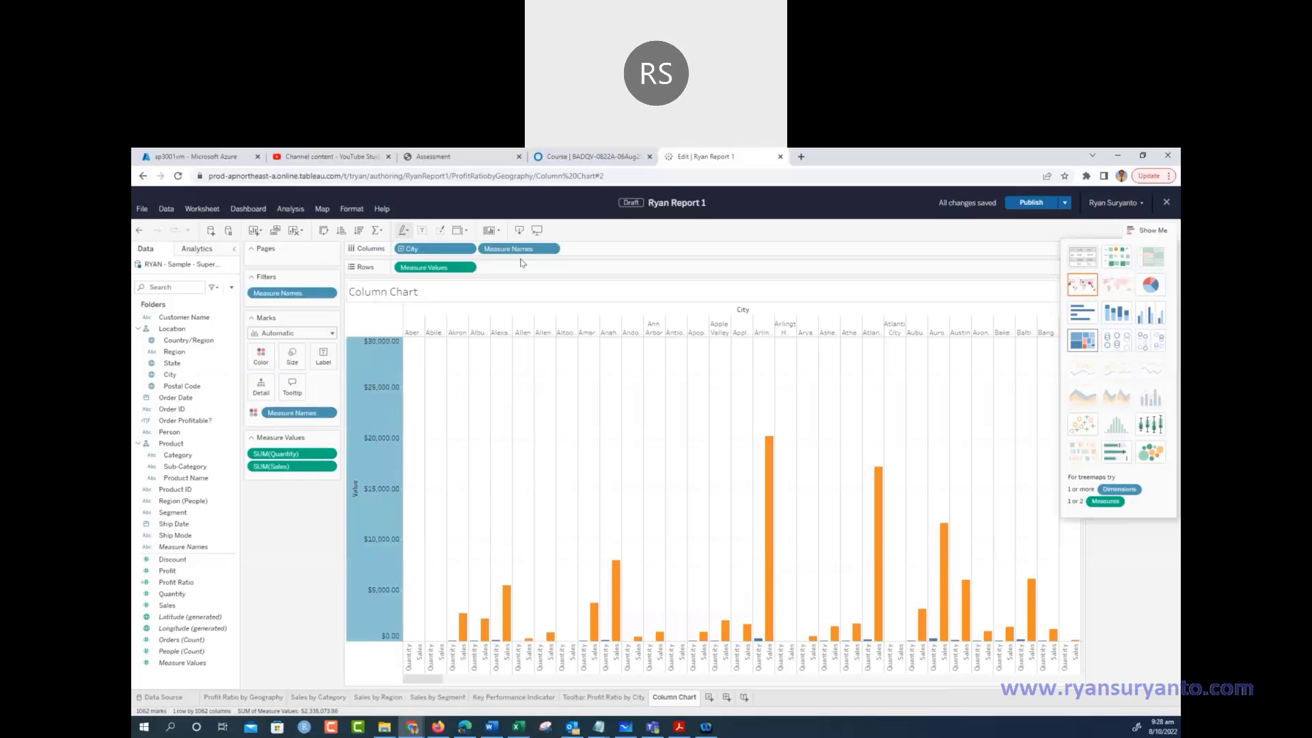
click(555, 249)
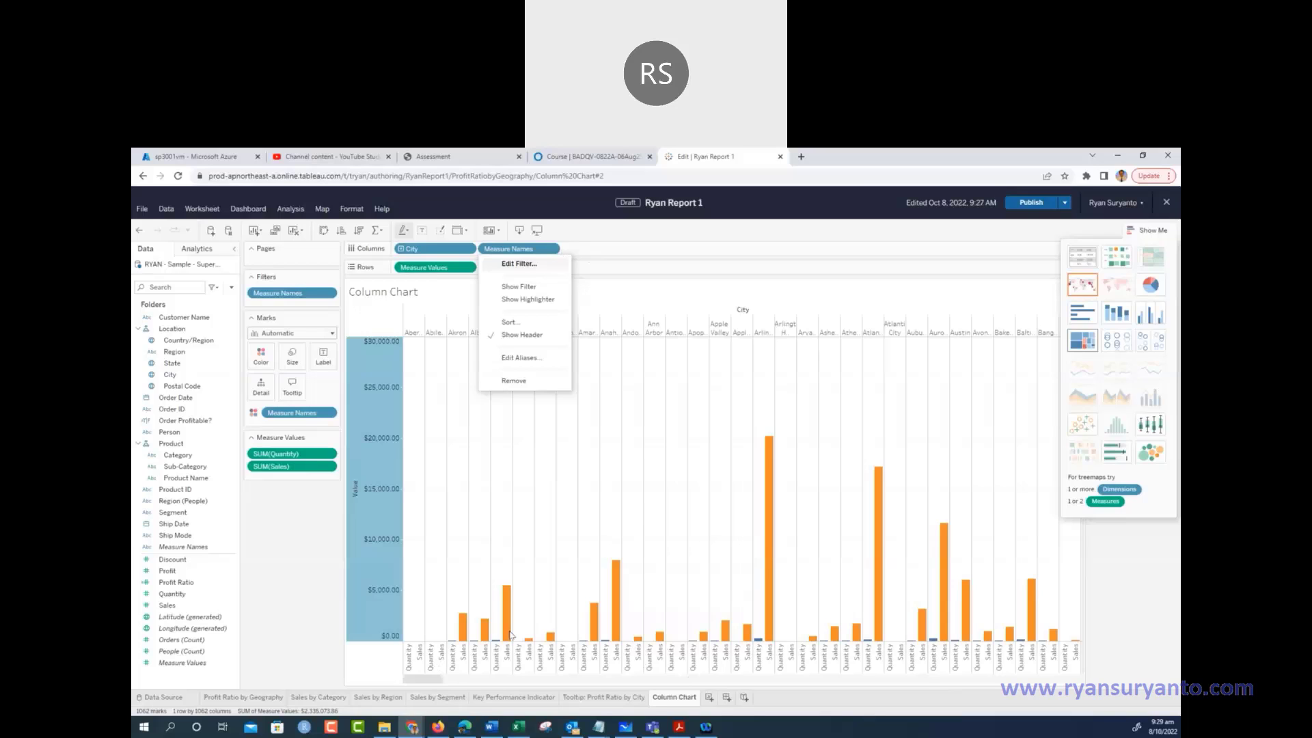
click(689, 287)
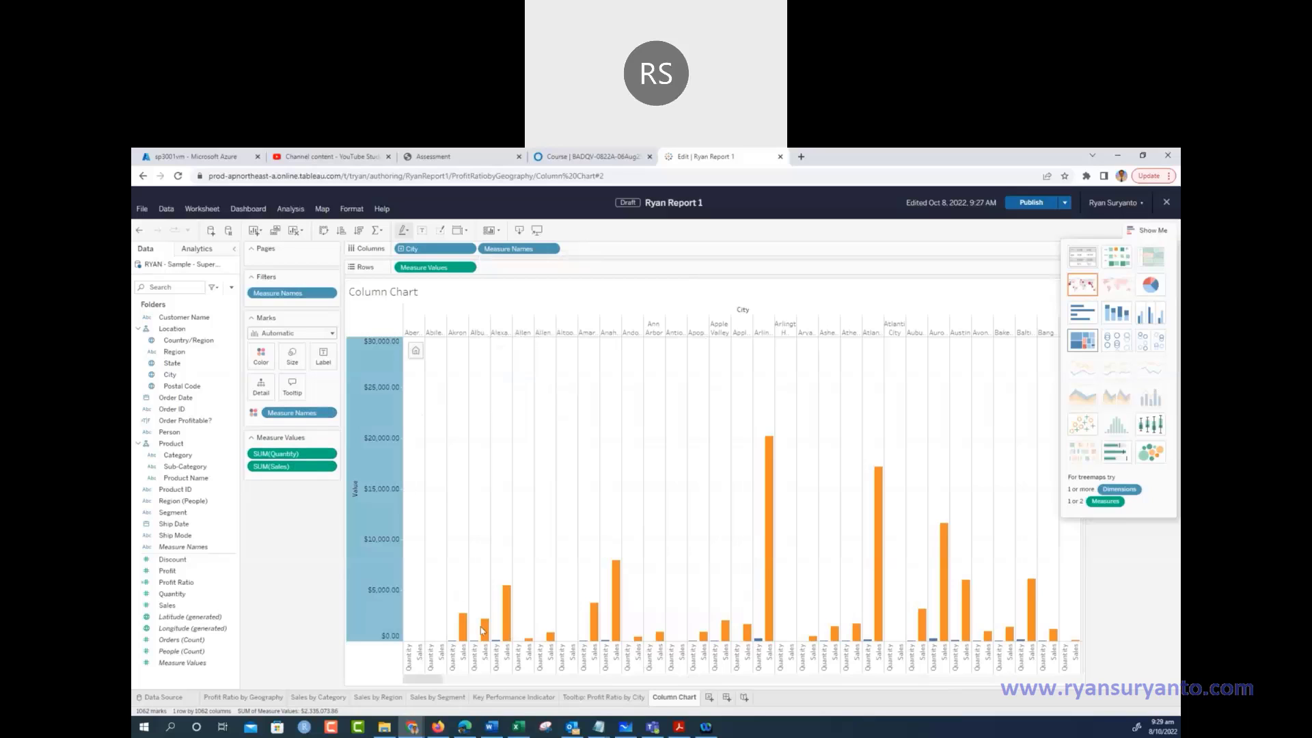
Open the color editor for the Measure Names colors of the column chart
click(332, 413)
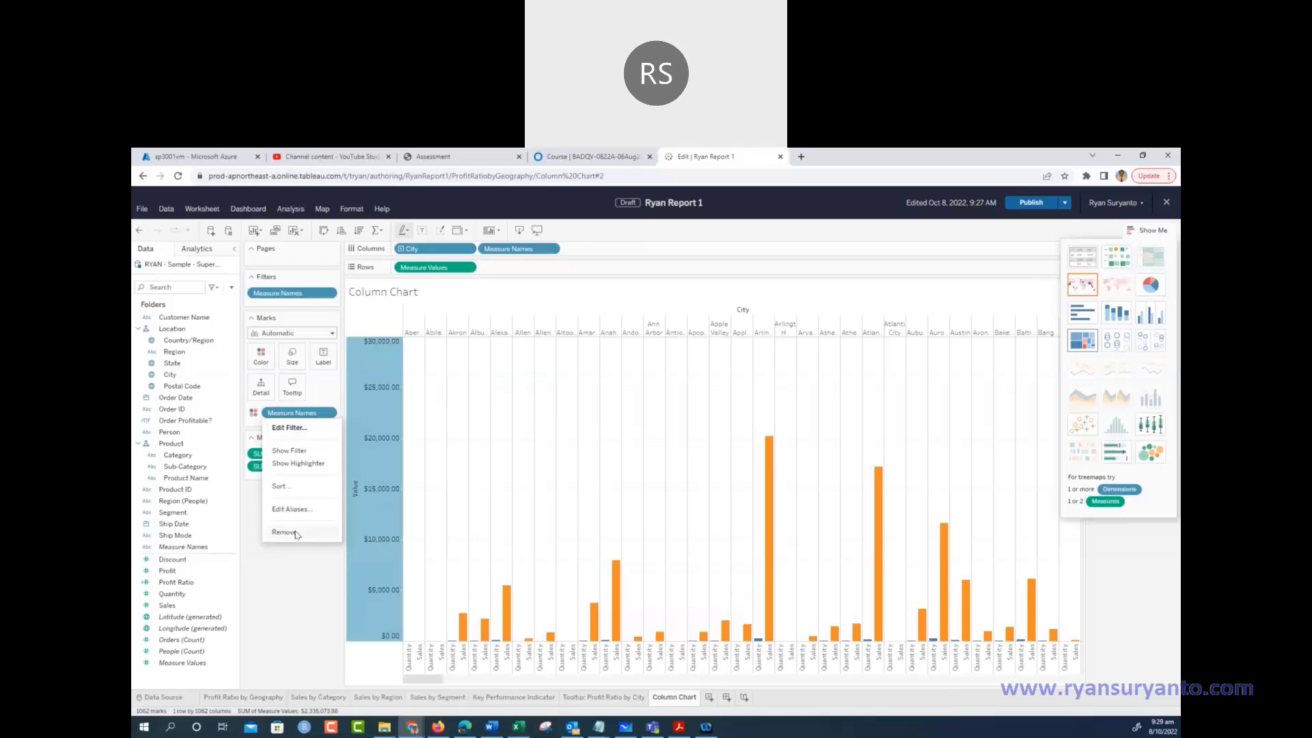
click(260, 358)
click(260, 358)
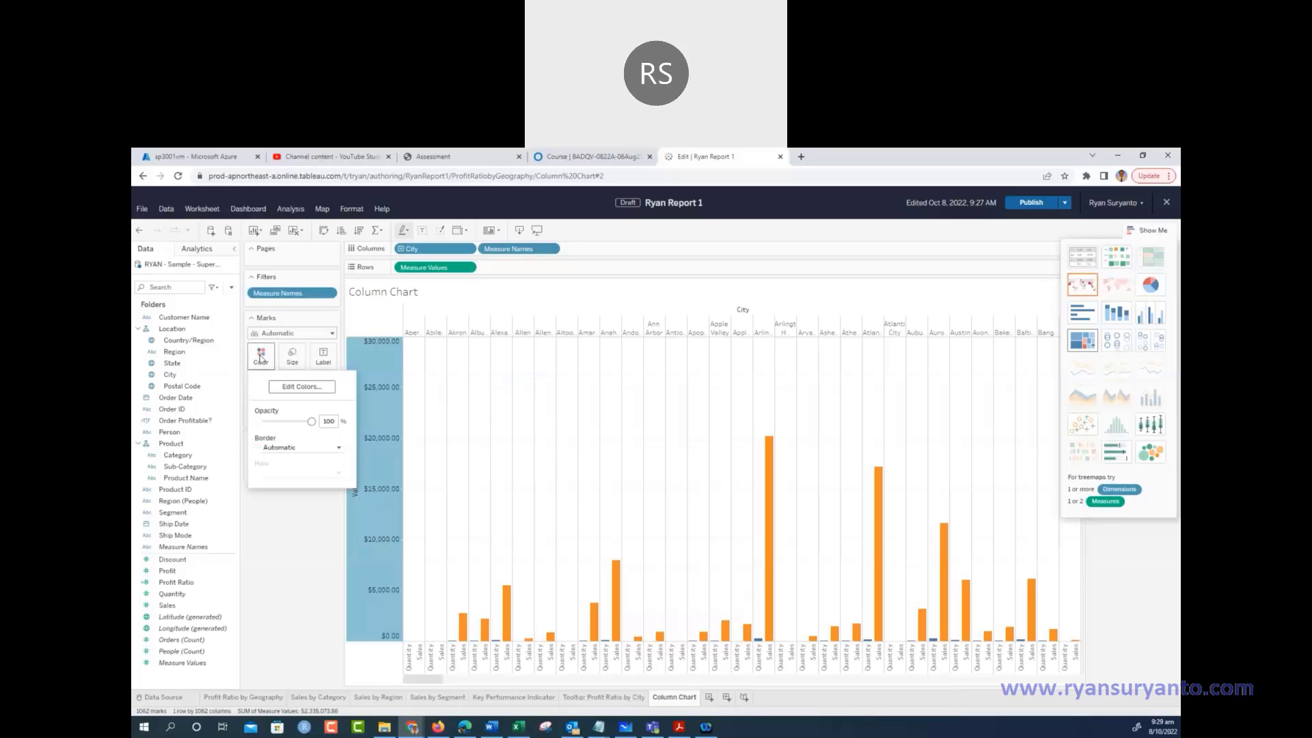
click(287, 387)
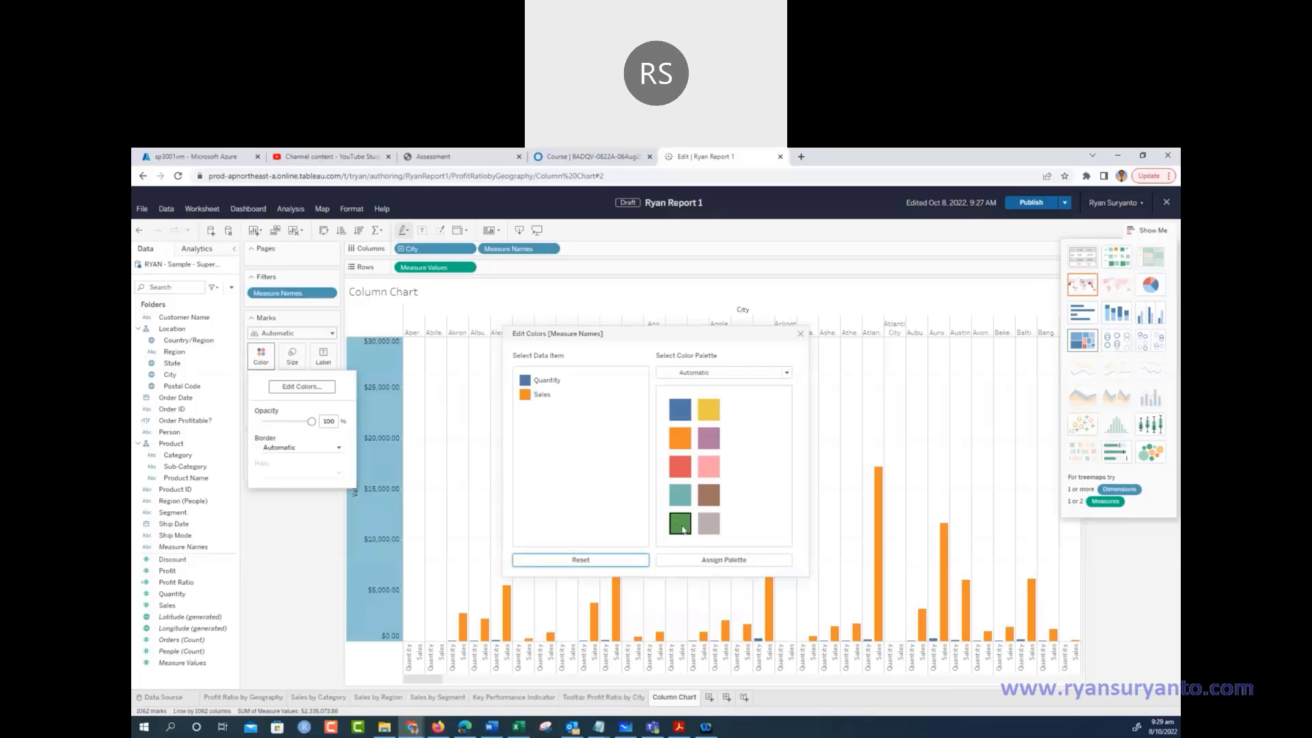
Try the Tableau 10 color palette for the Quantity bars
click(683, 530)
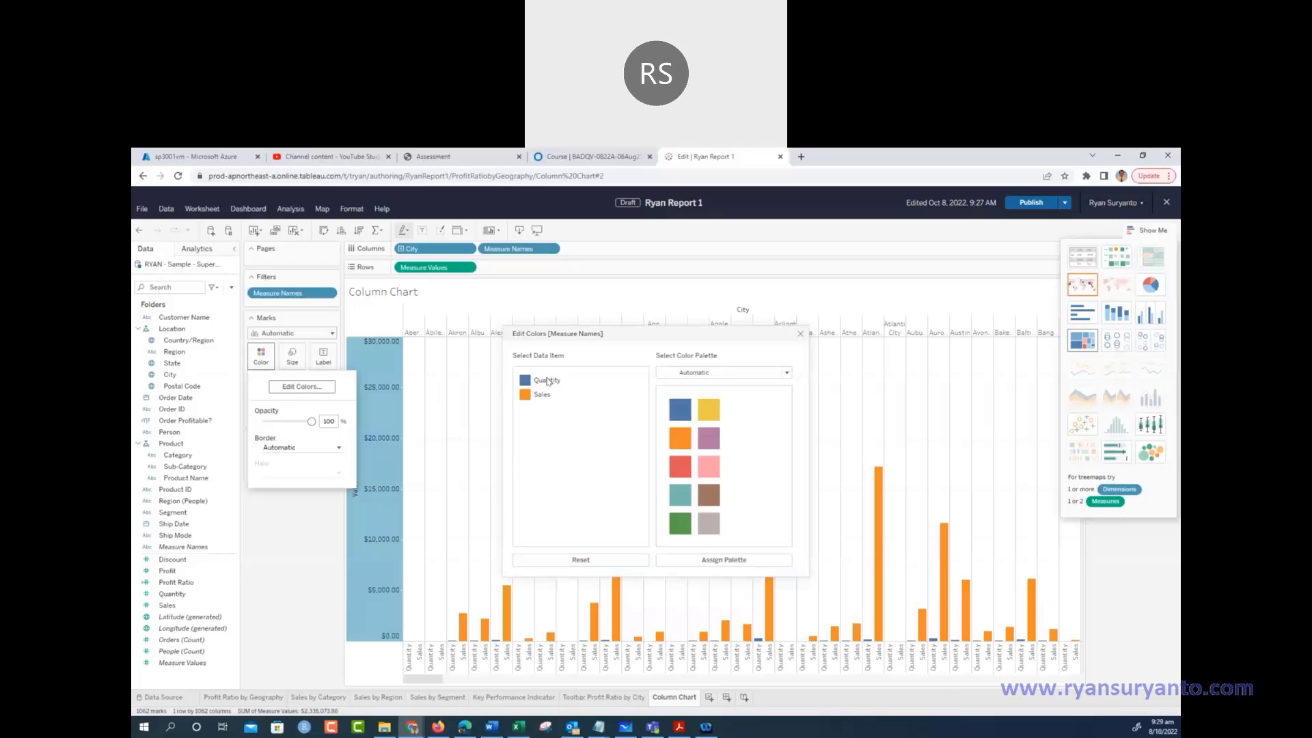
click(548, 380)
click(728, 374)
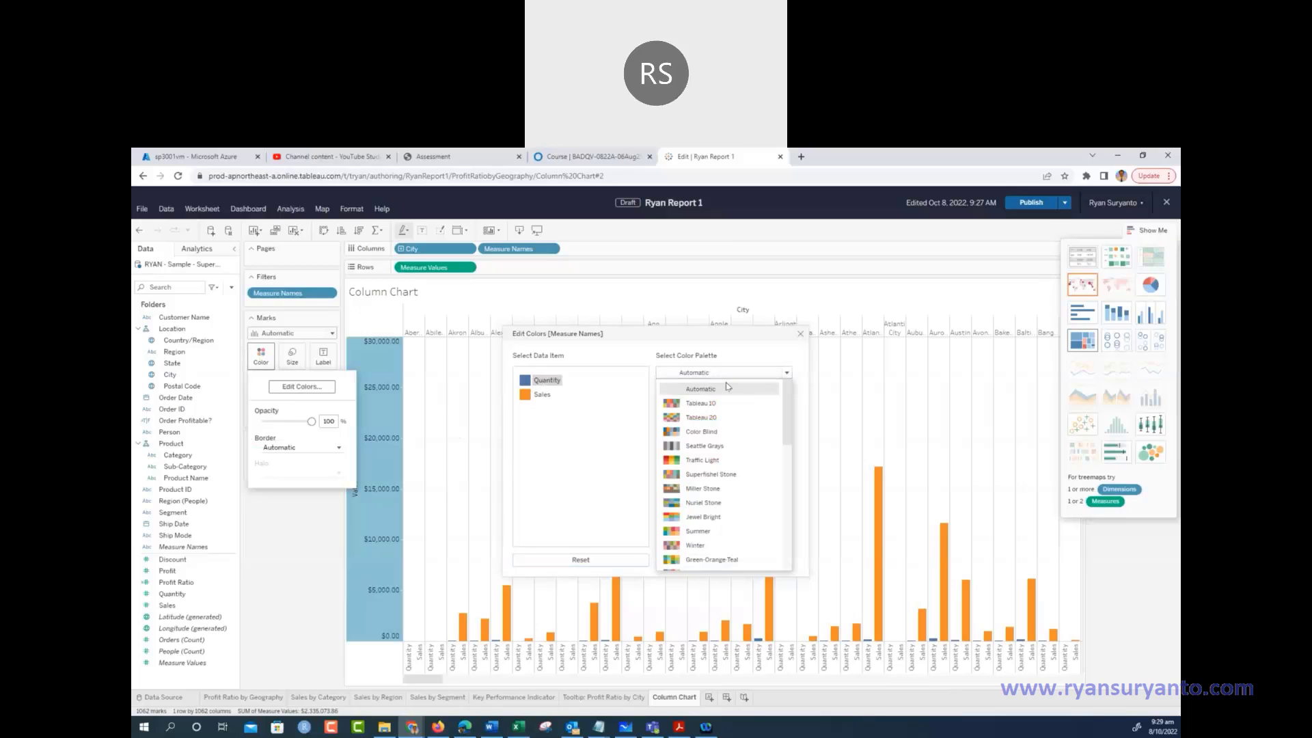
scroll(730, 437, down, 4)
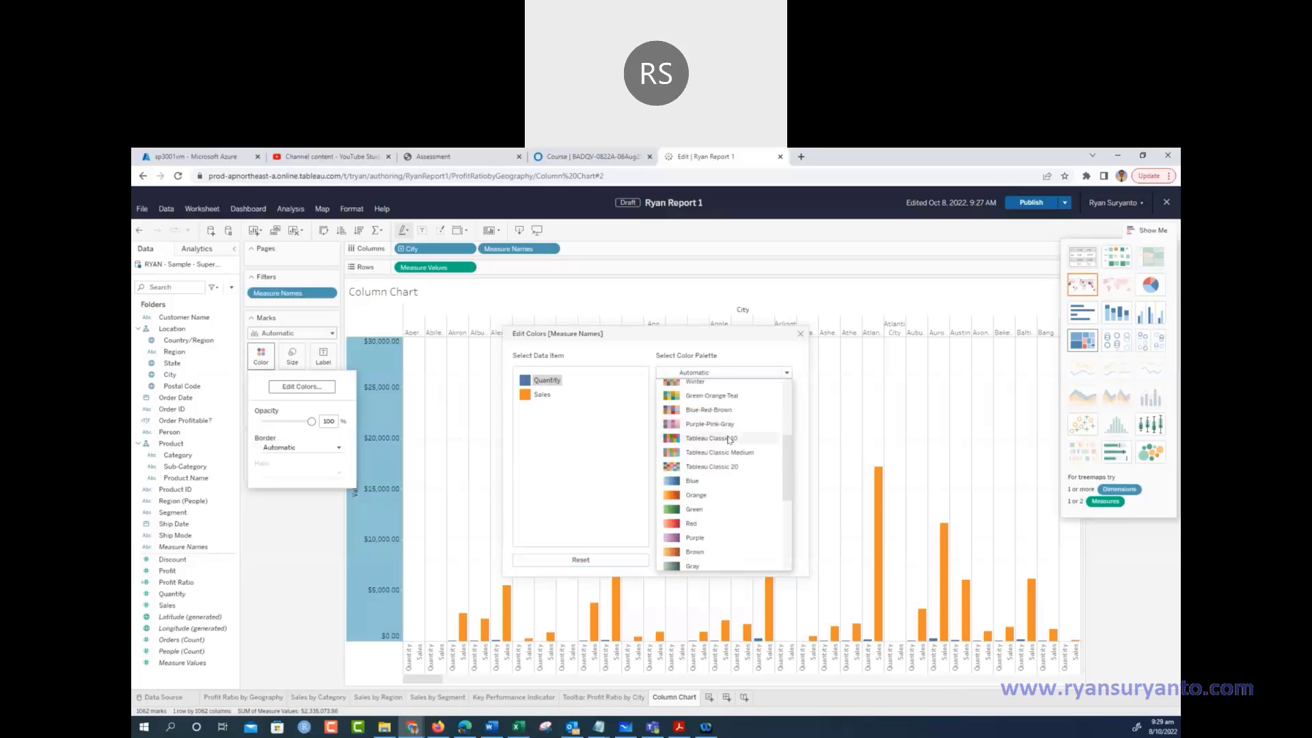
scroll(730, 437, up, 4)
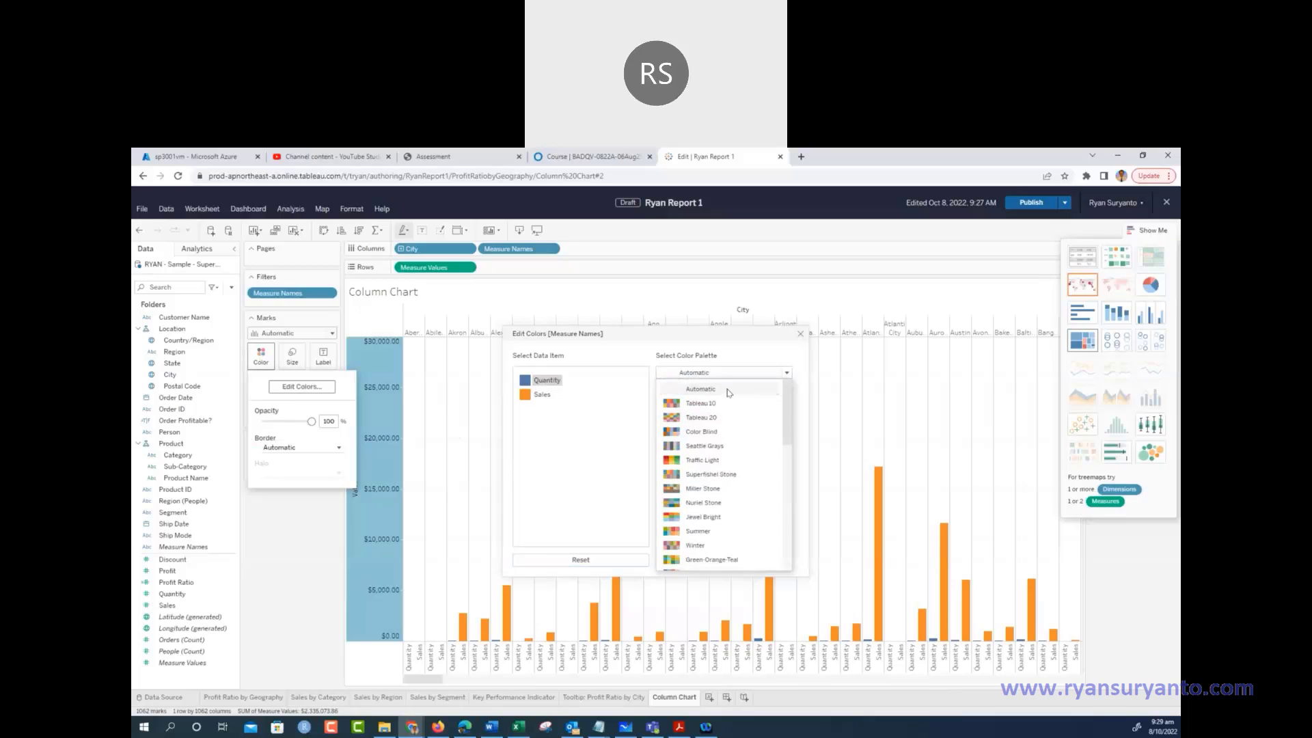
click(702, 404)
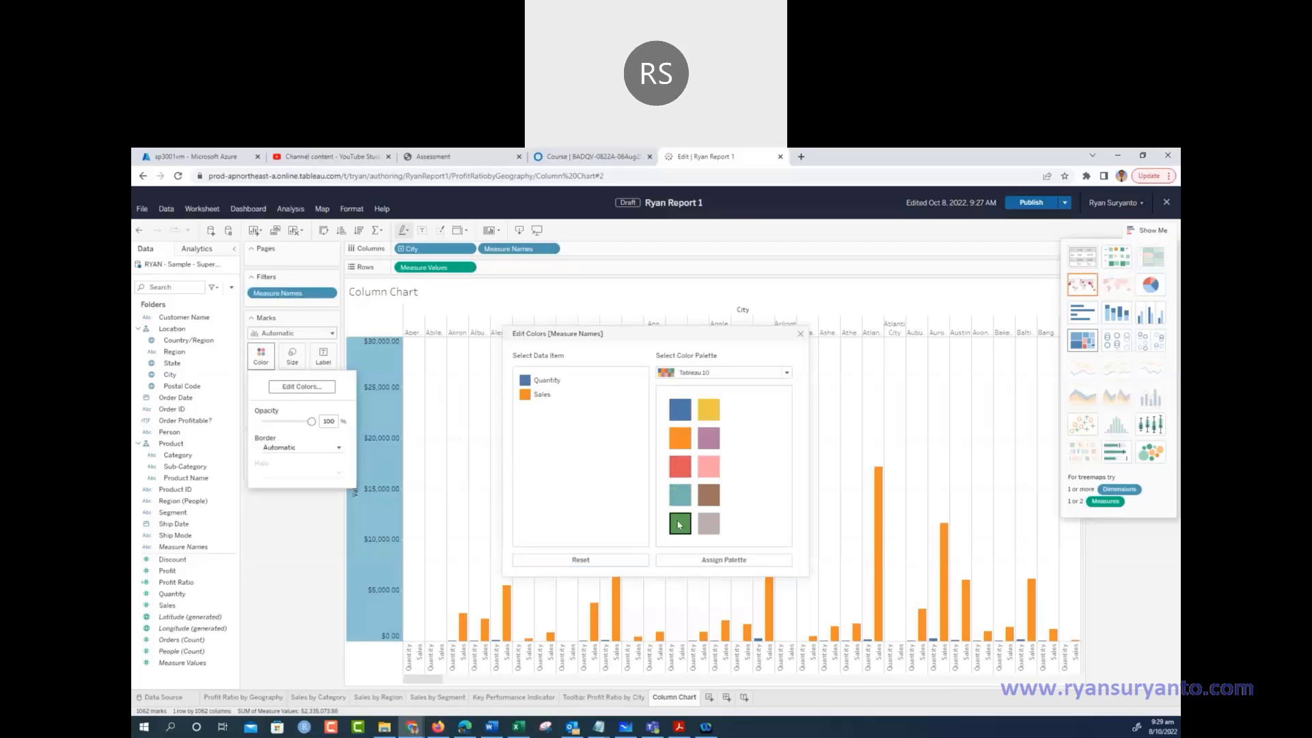
Reset the color assignments, recolor Sales teal and Quantity red, and close the color editor
click(581, 561)
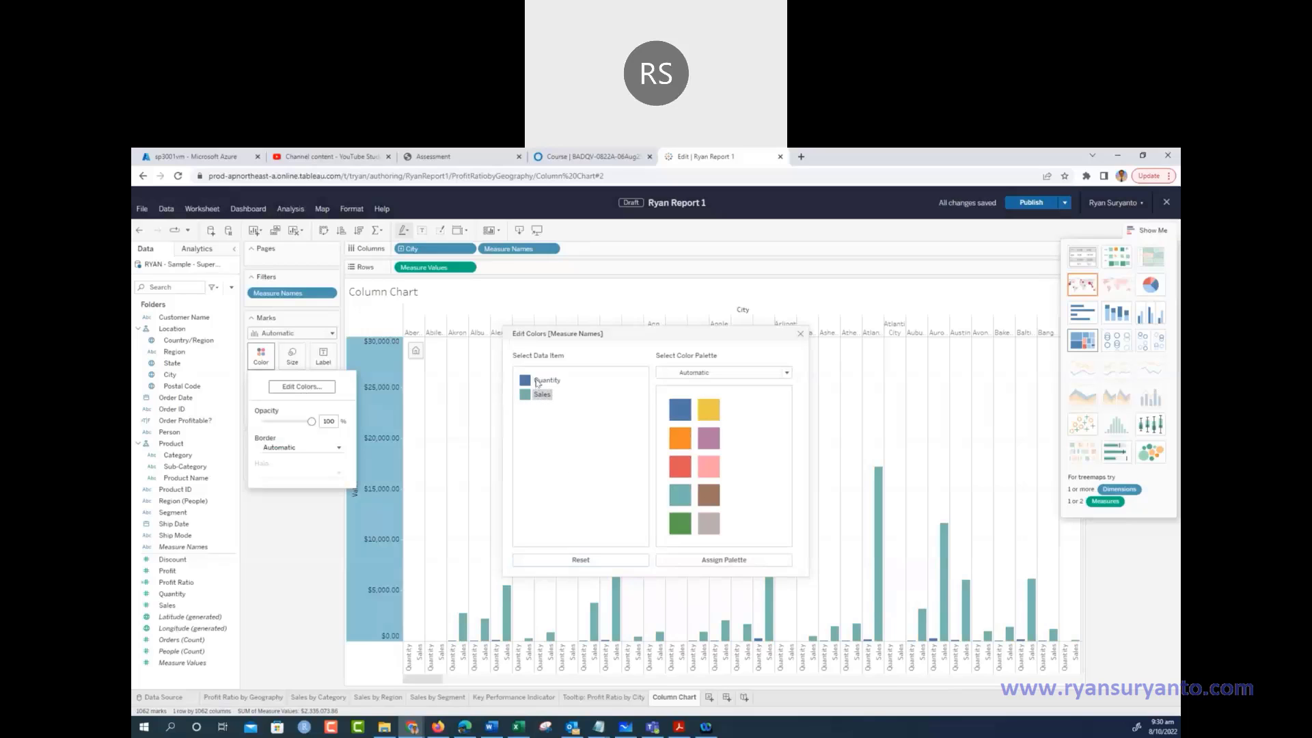
click(536, 380)
click(679, 467)
click(800, 333)
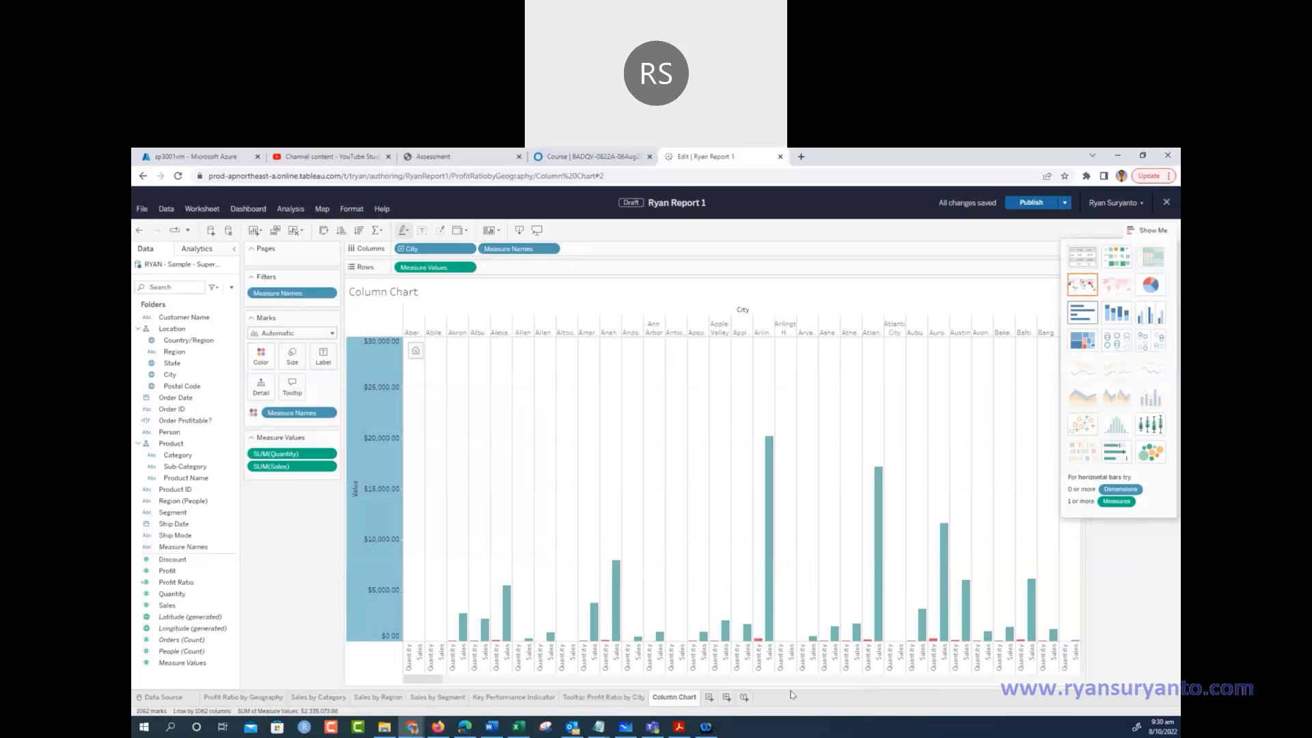
Create a pie chart of Sales by Region on a new worksheet and show its mark labels
click(709, 698)
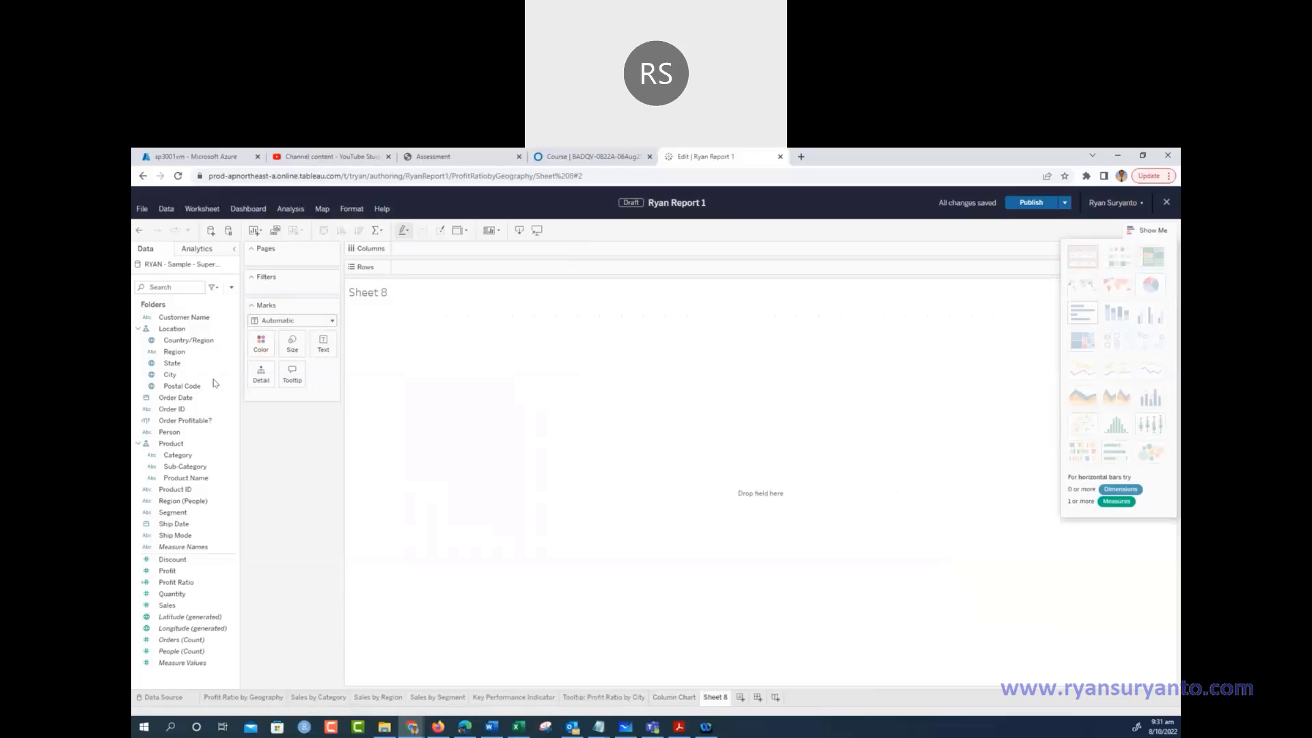
click(179, 352)
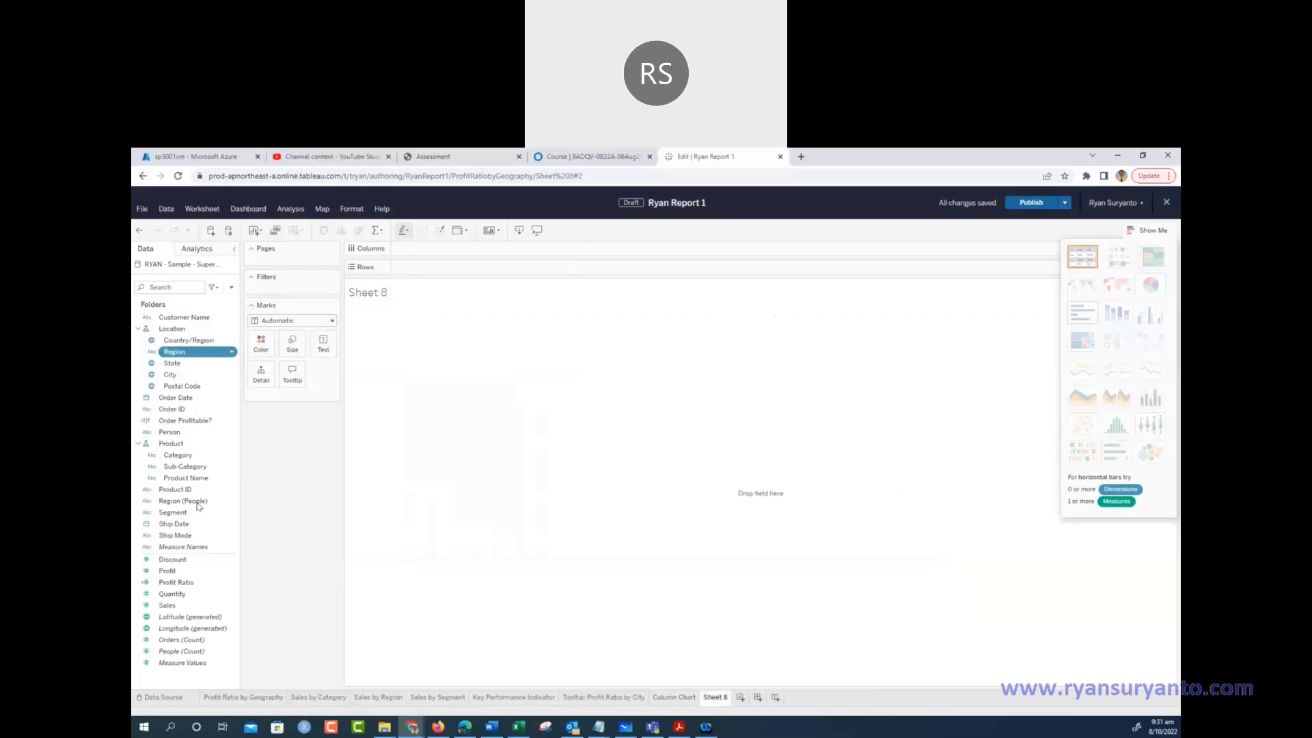
ctrl+click(197, 606)
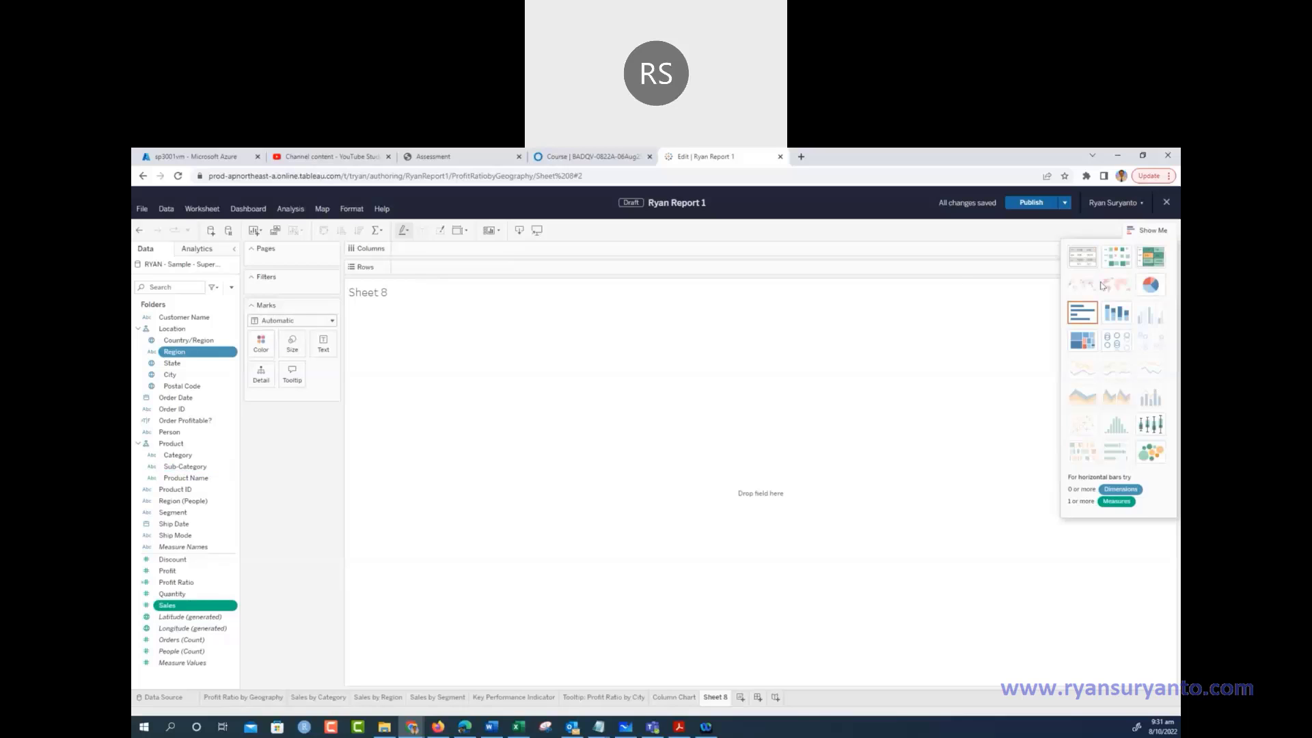
click(1150, 284)
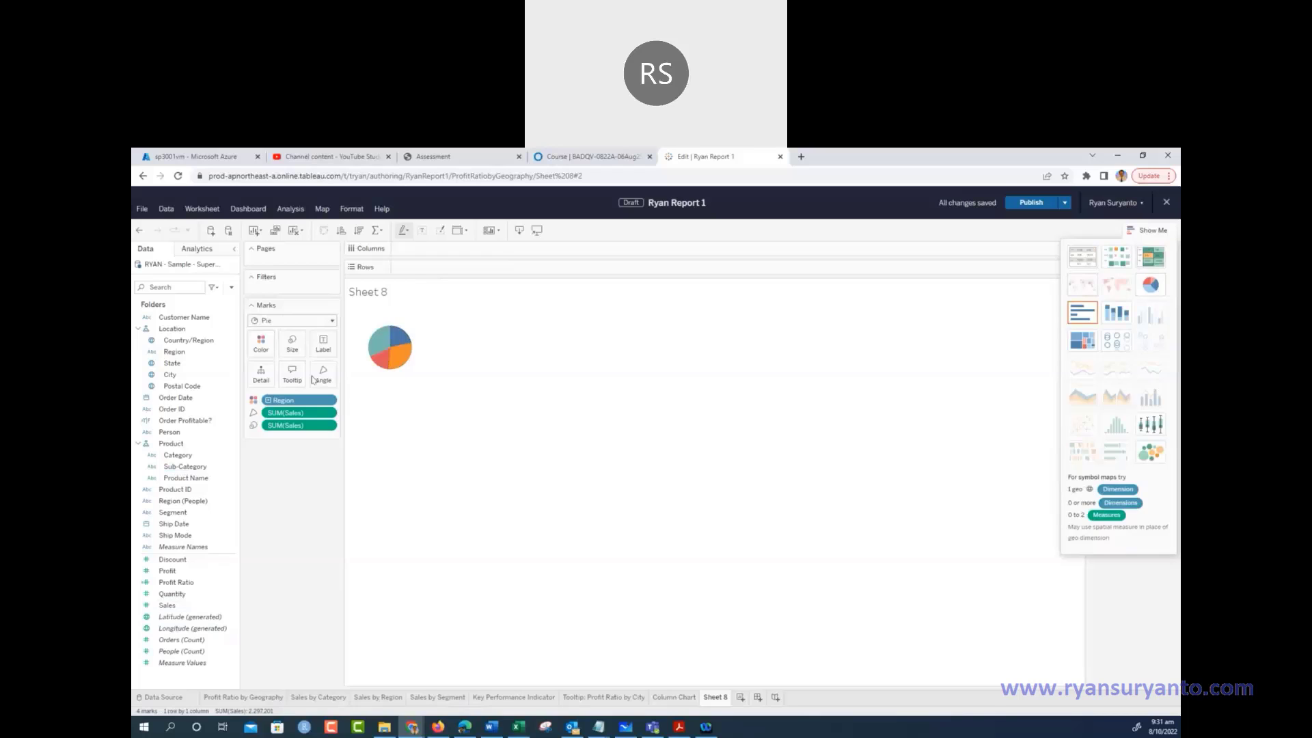
click(323, 344)
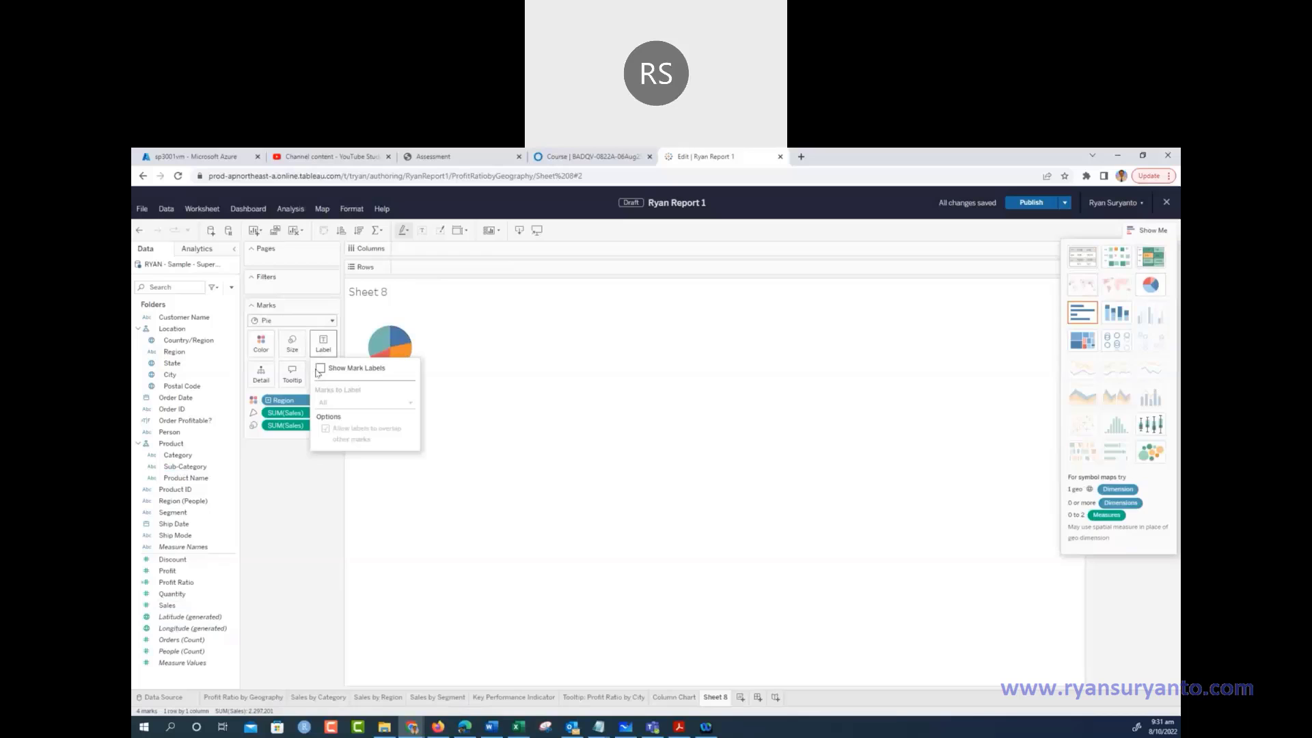
click(320, 370)
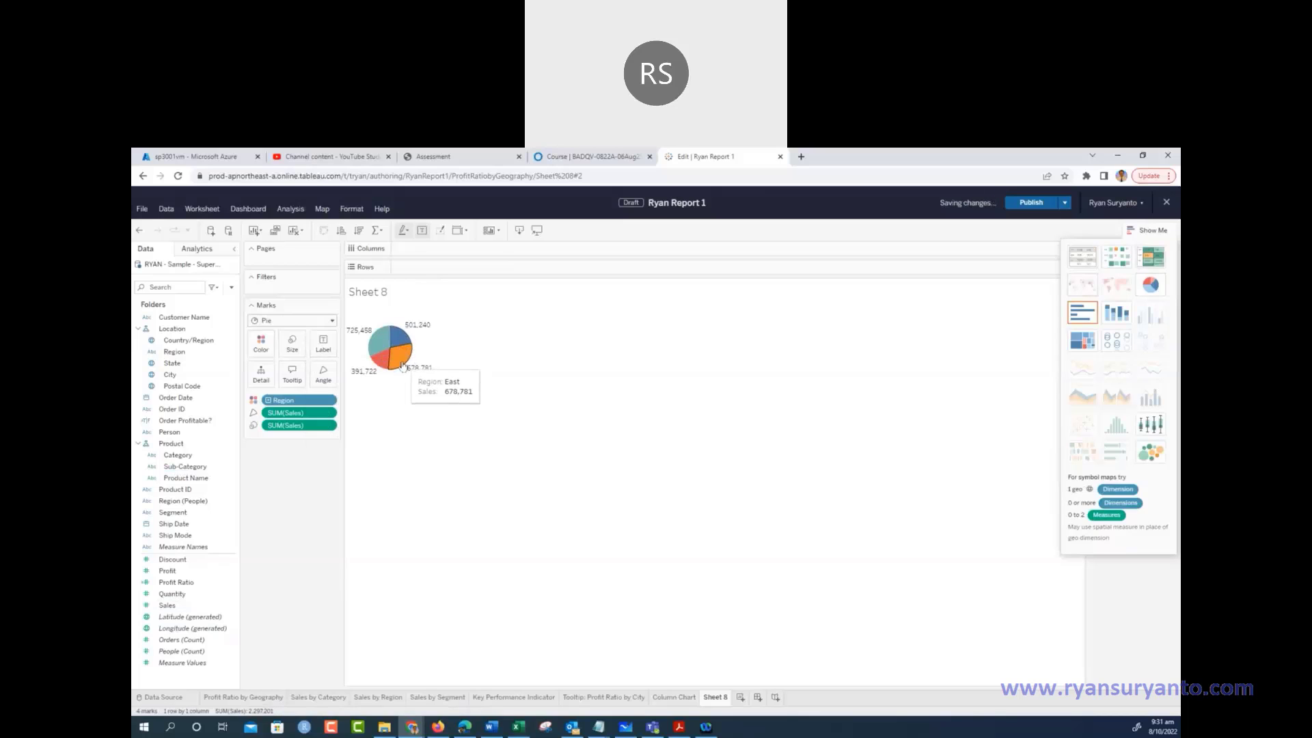
Enlarge the pie to about the middle of the mark size range, keeping it round, and clear the slice selection
click(295, 355)
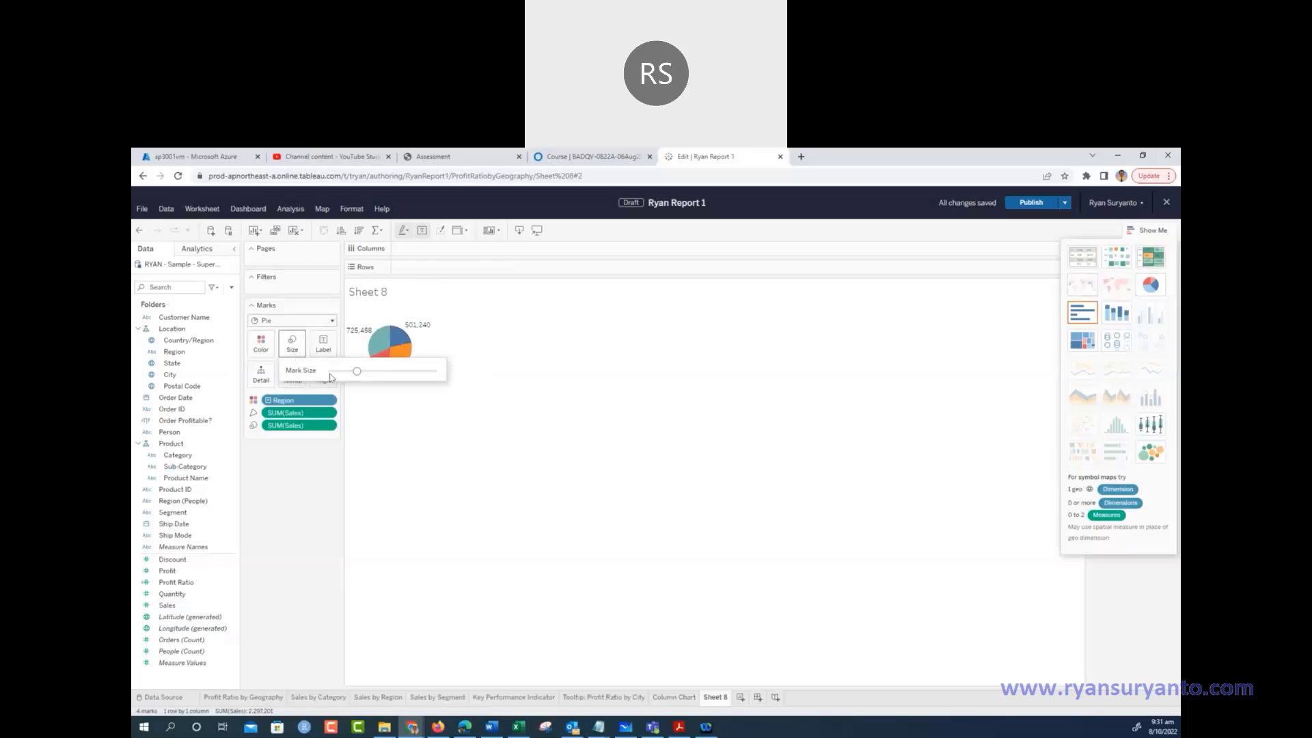
drag(367, 375, 415, 373)
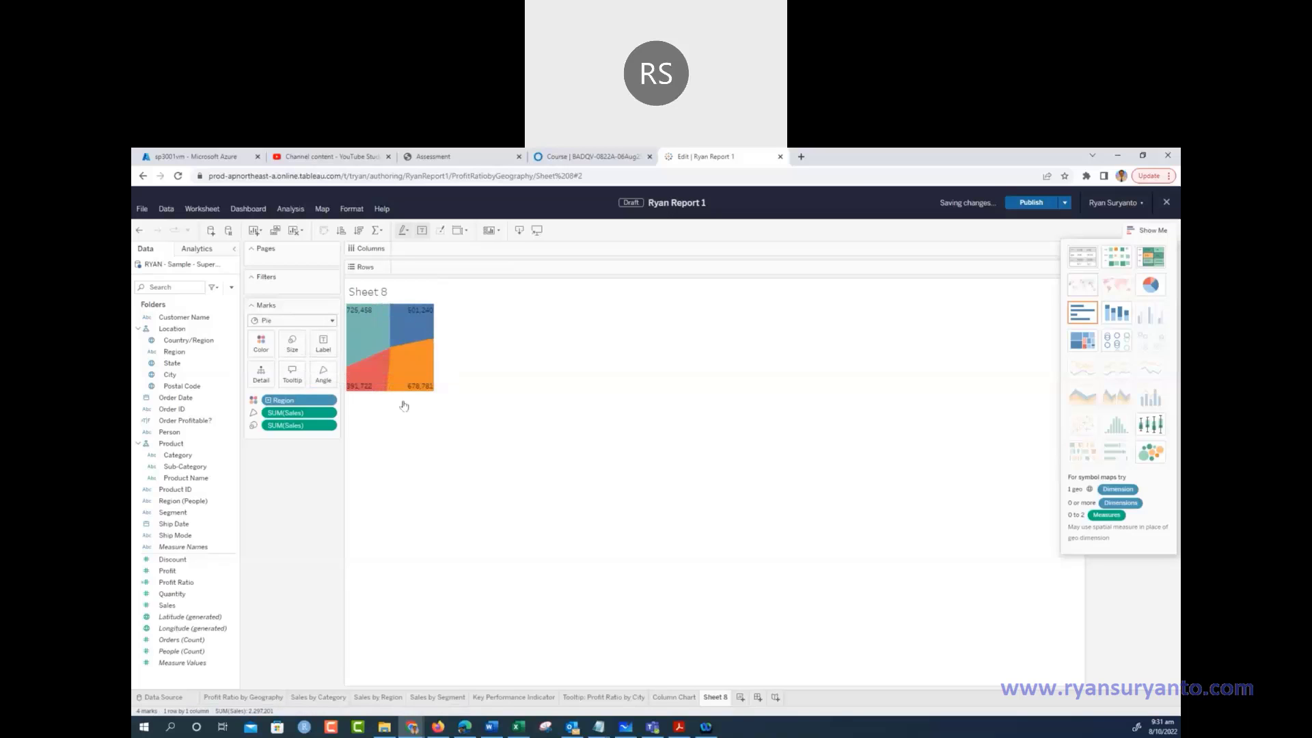
click(393, 362)
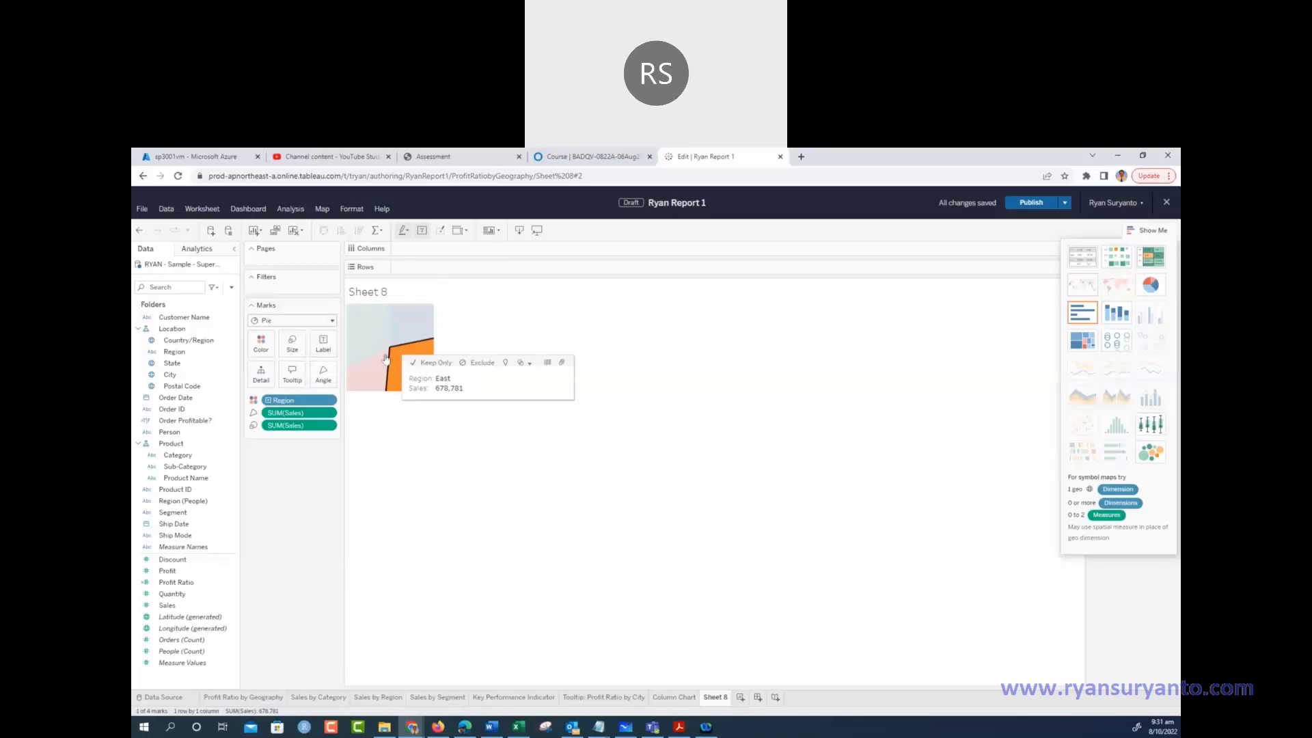
click(298, 353)
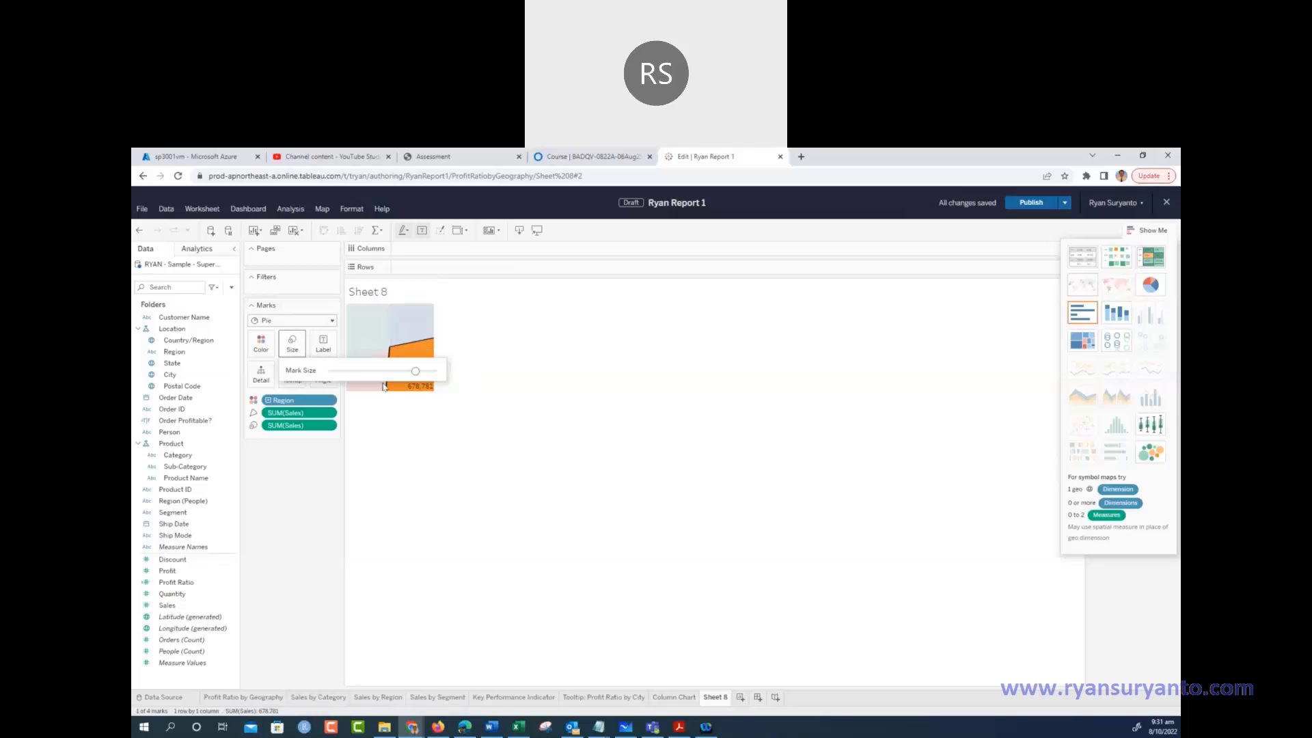
drag(416, 371, 385, 371)
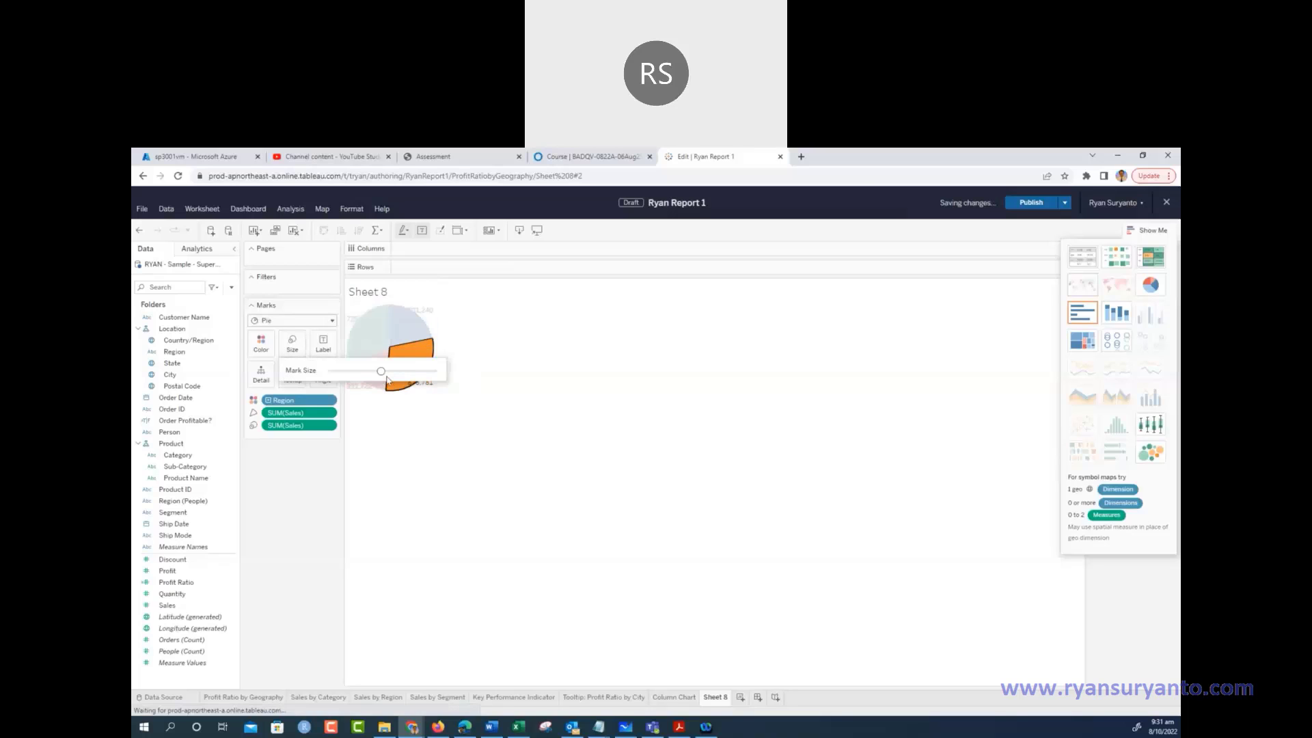
click(408, 337)
click(550, 395)
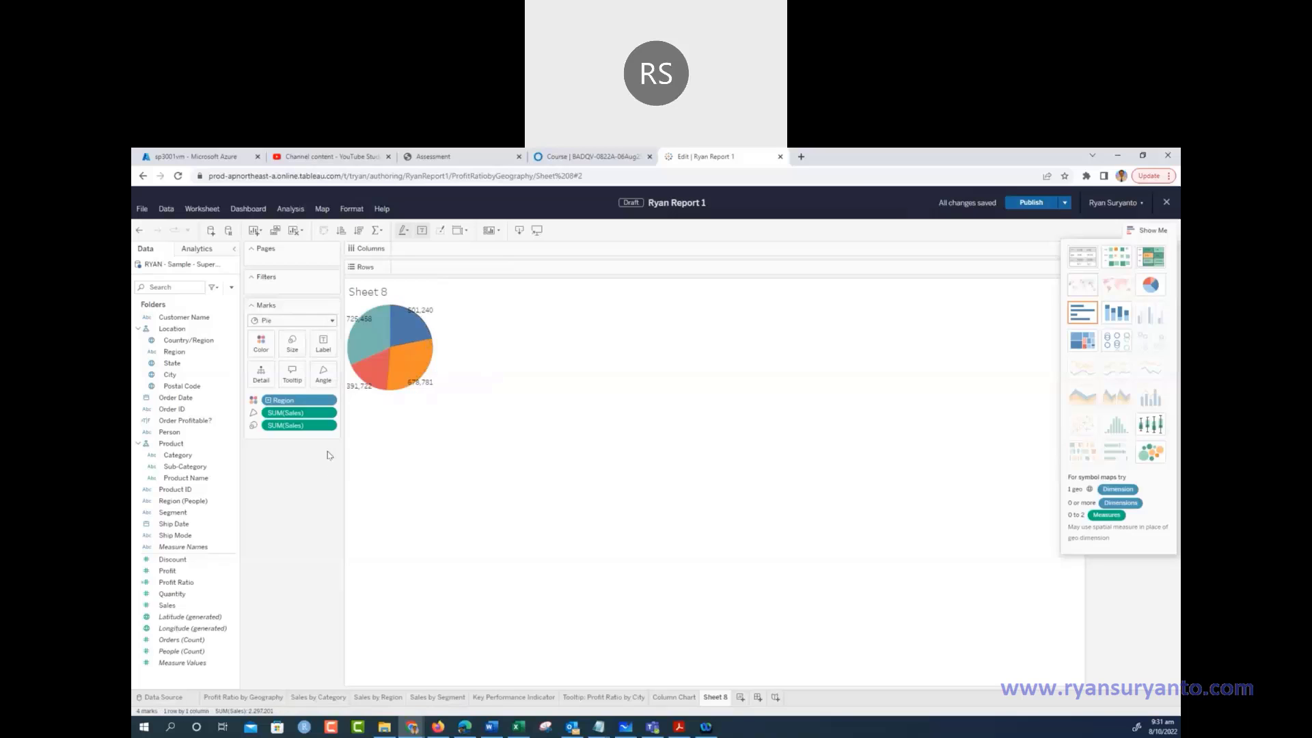
click(323, 350)
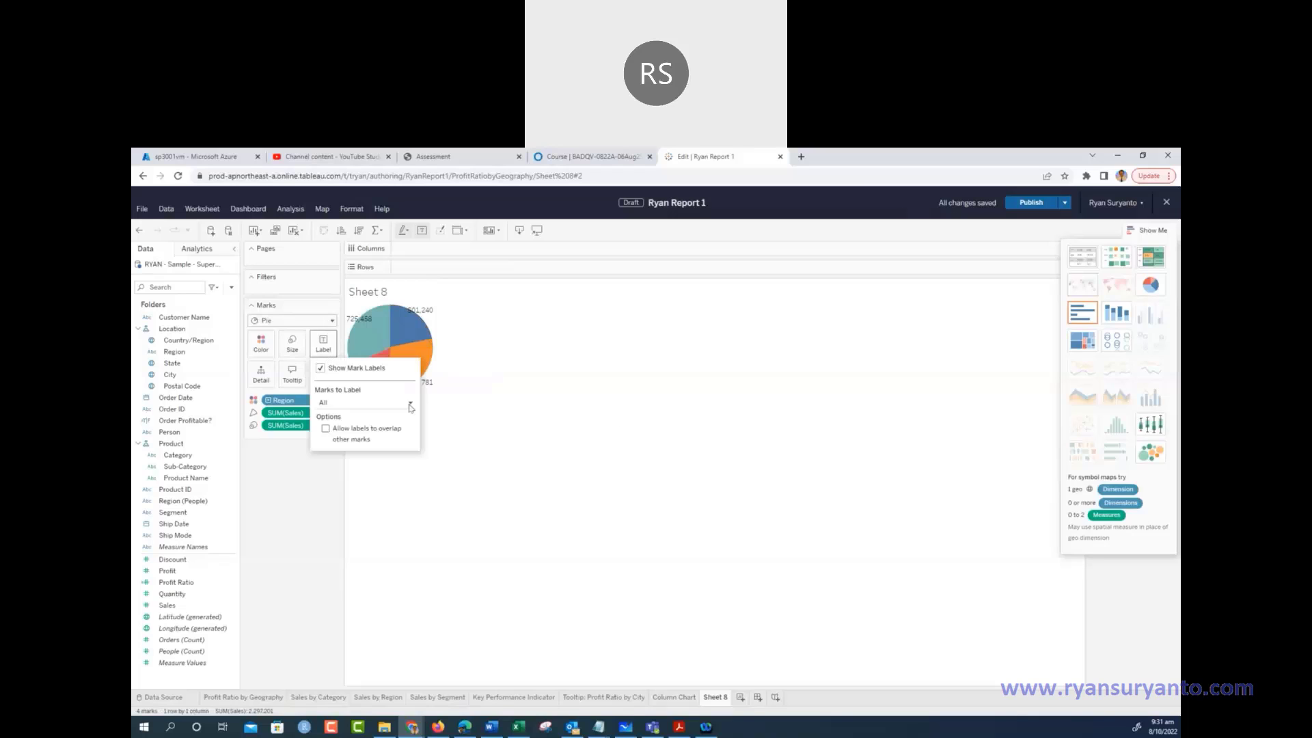
click(410, 404)
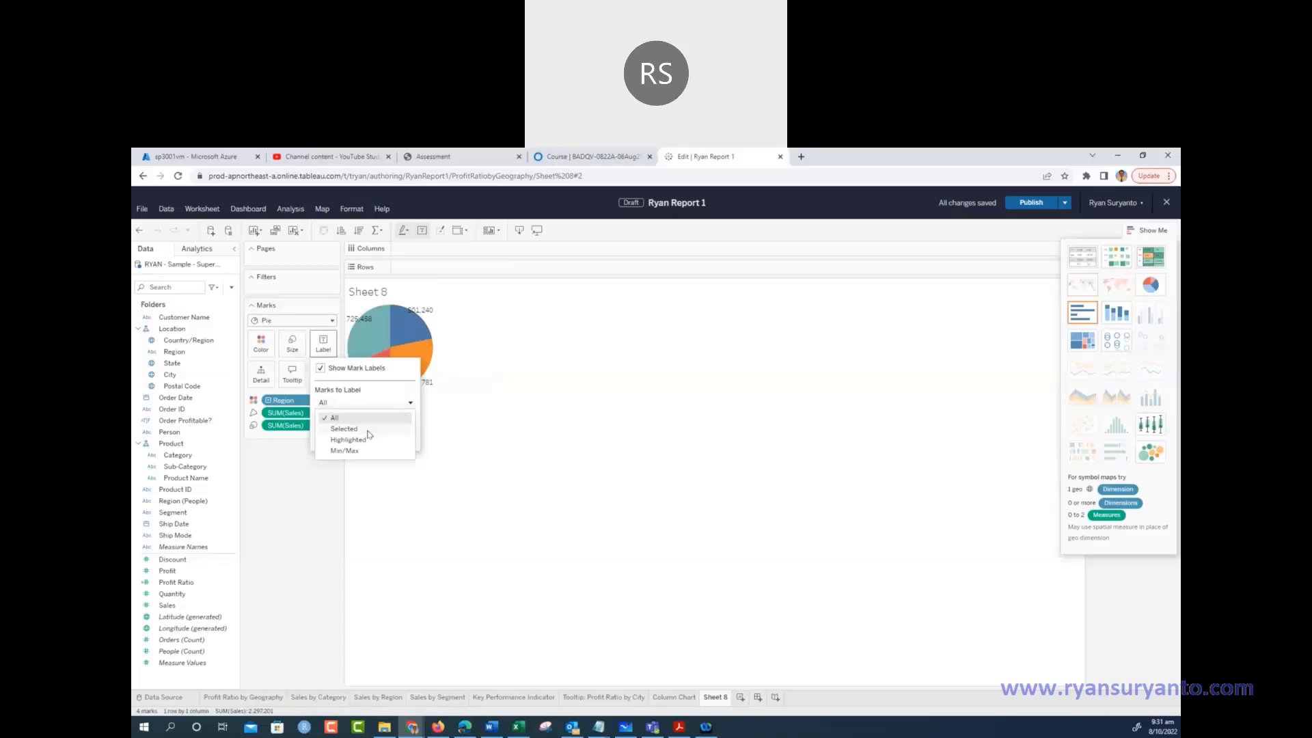
click(401, 409)
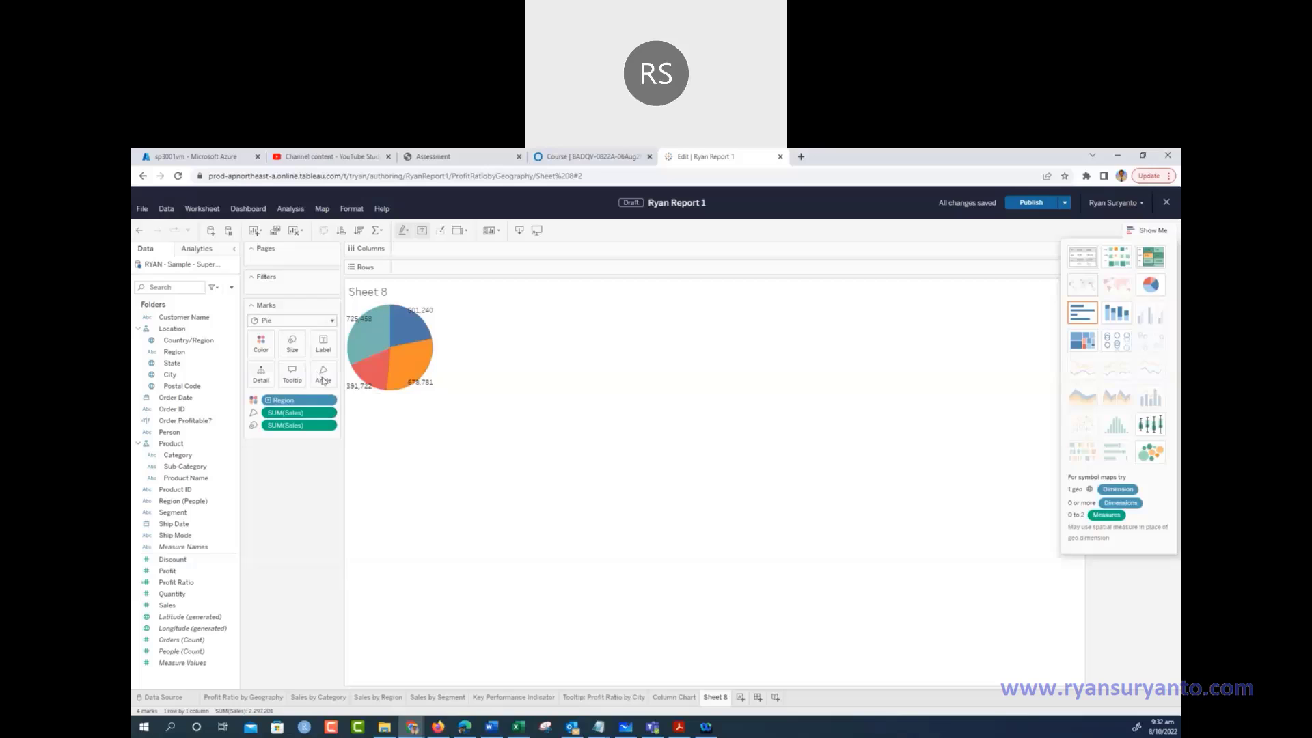
Replace Sales with Quantity as the pie's angle measure, and remove that Quantity field from the marks
click(220, 600)
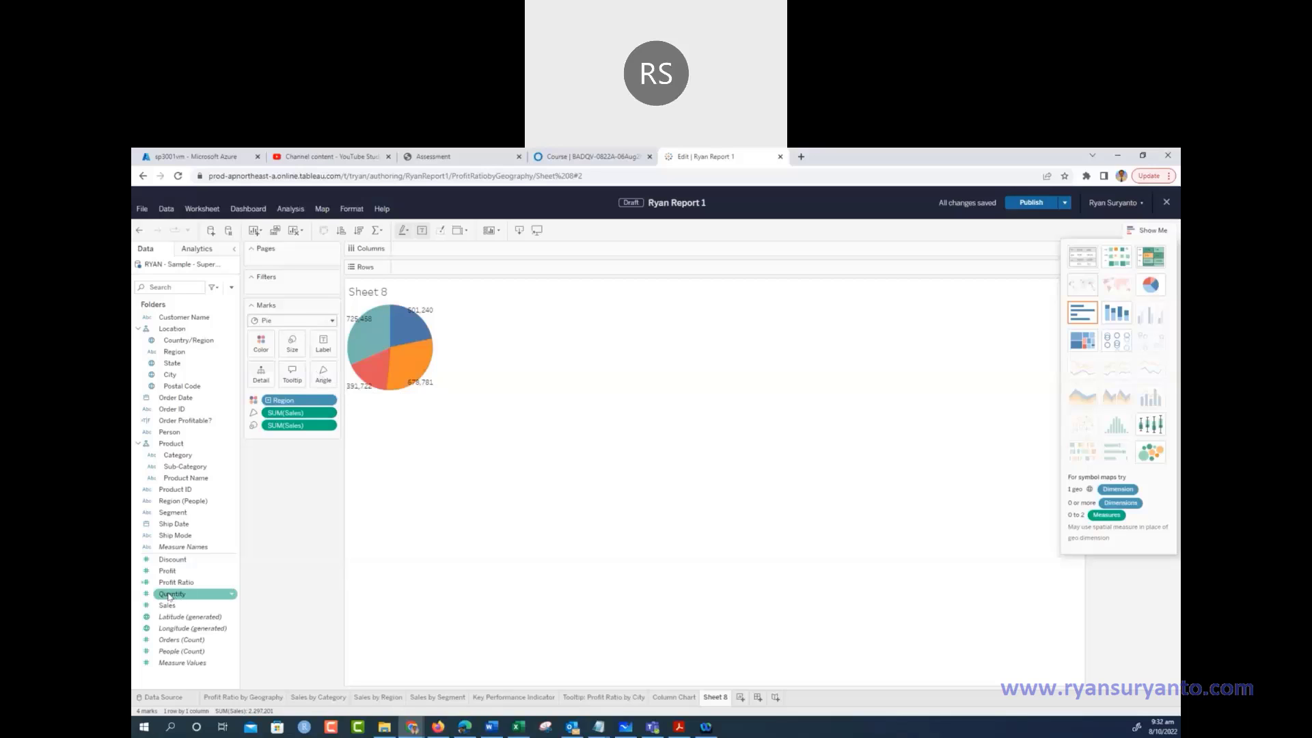
drag(169, 596, 327, 381)
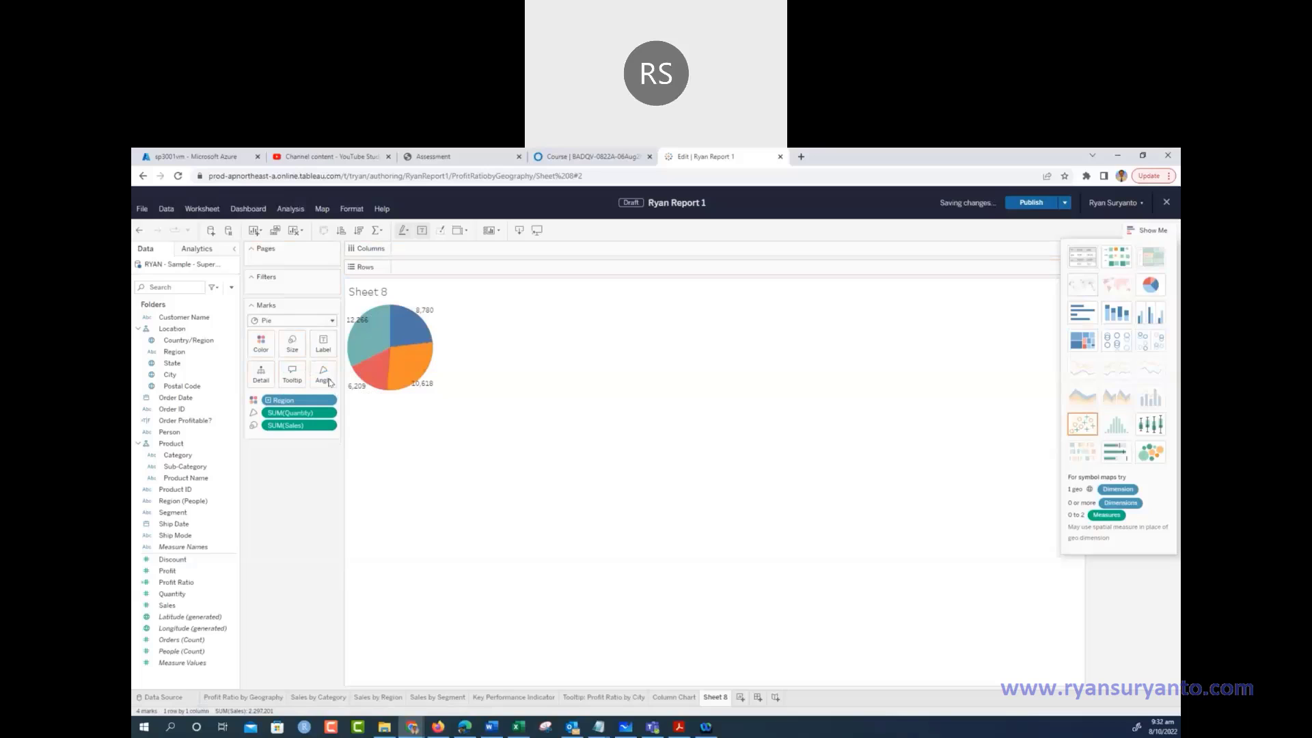
click(333, 412)
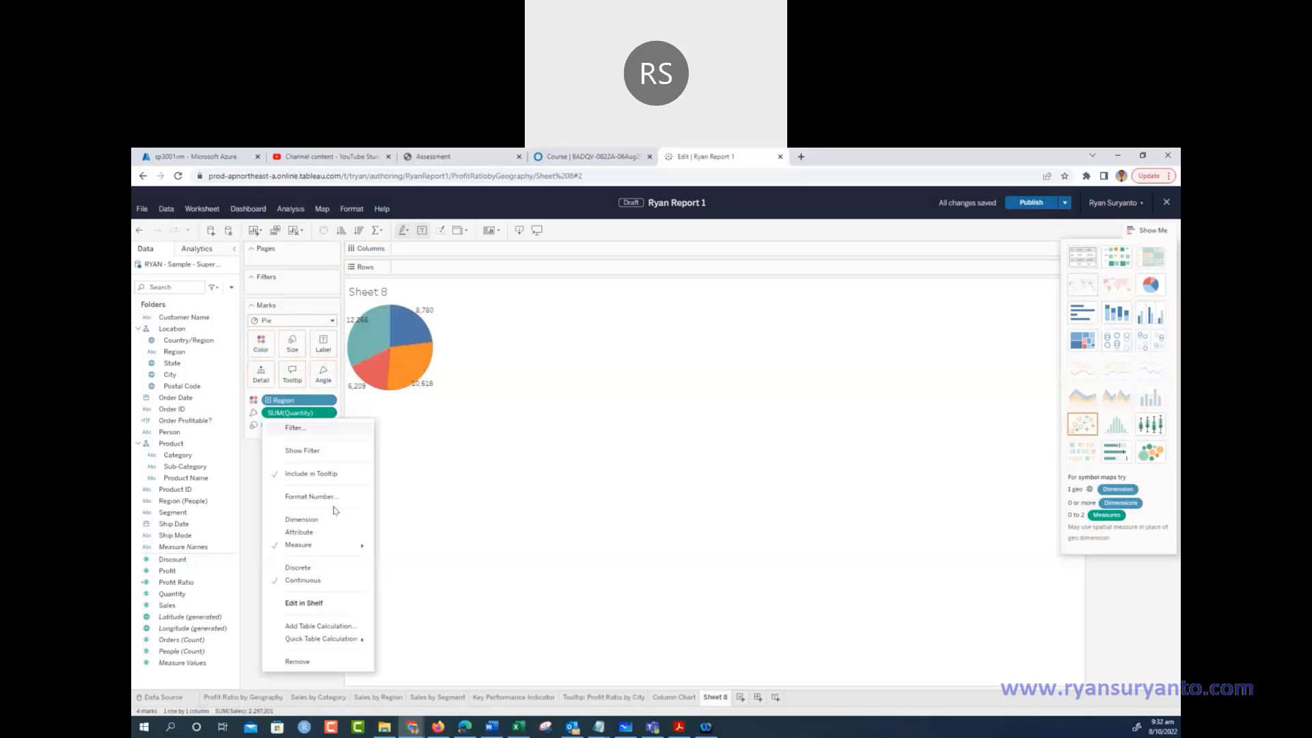
click(310, 662)
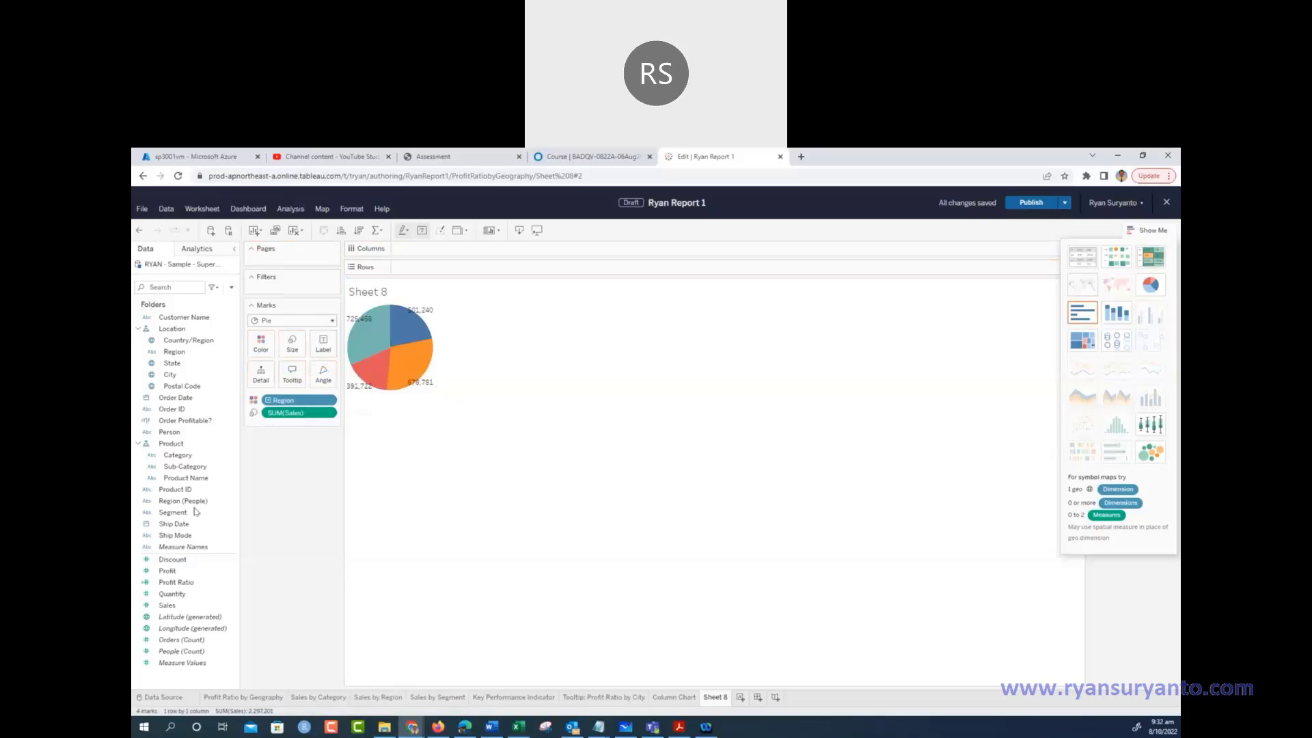
Add the State field to the pie chart's tooltip
mouse_move(368, 383)
click(220, 606)
click(180, 387)
click(166, 365)
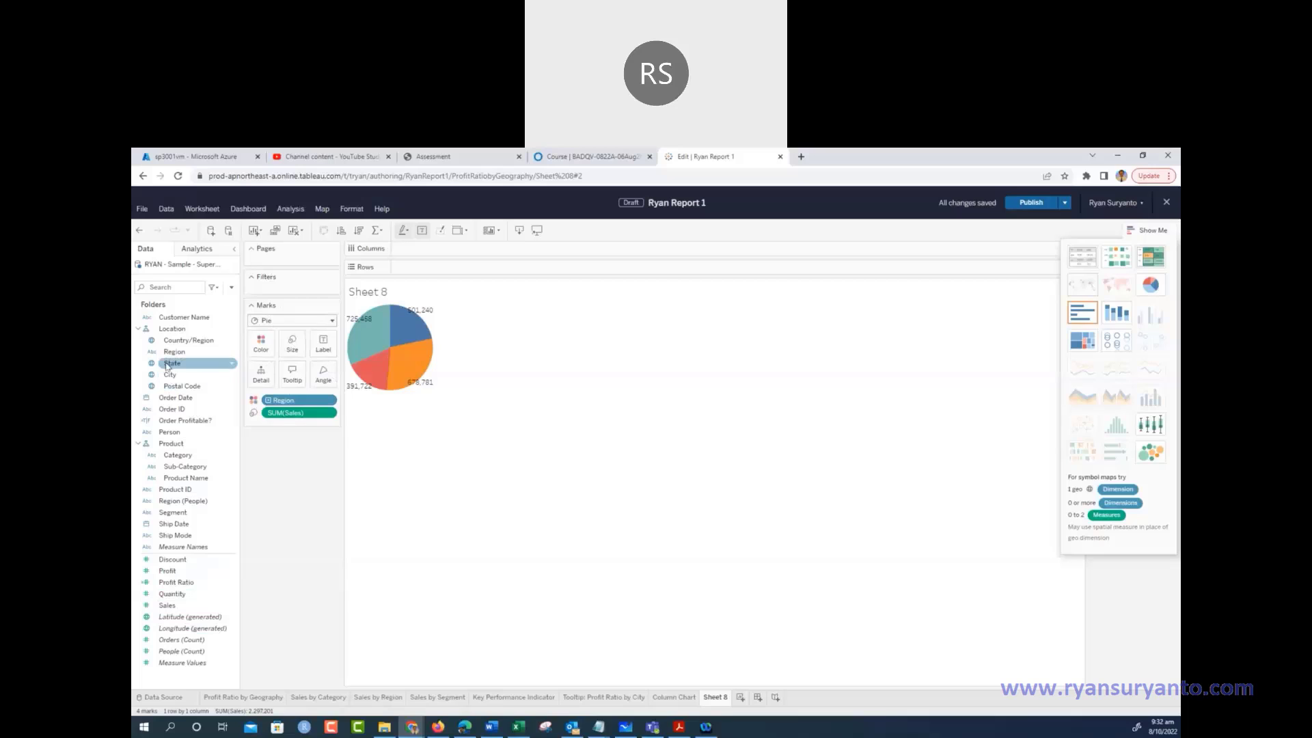
drag(166, 366, 298, 375)
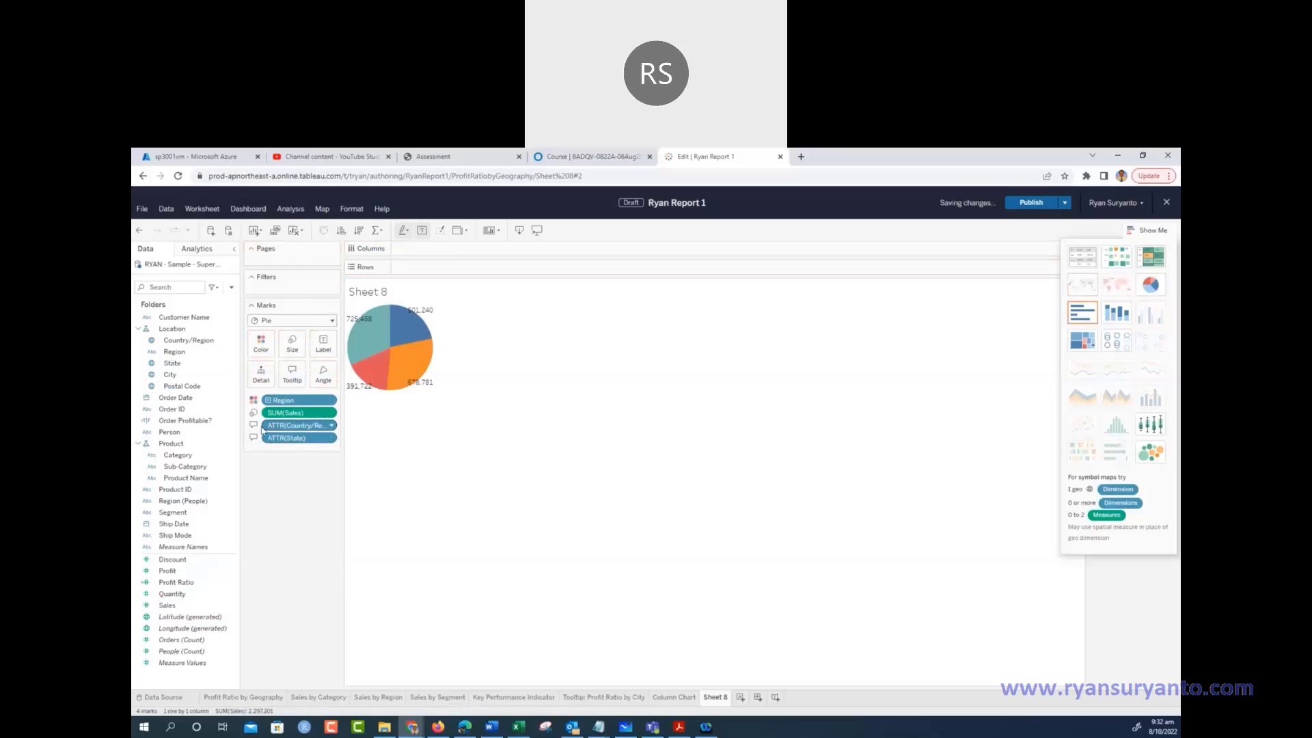
mouse_move(396, 367)
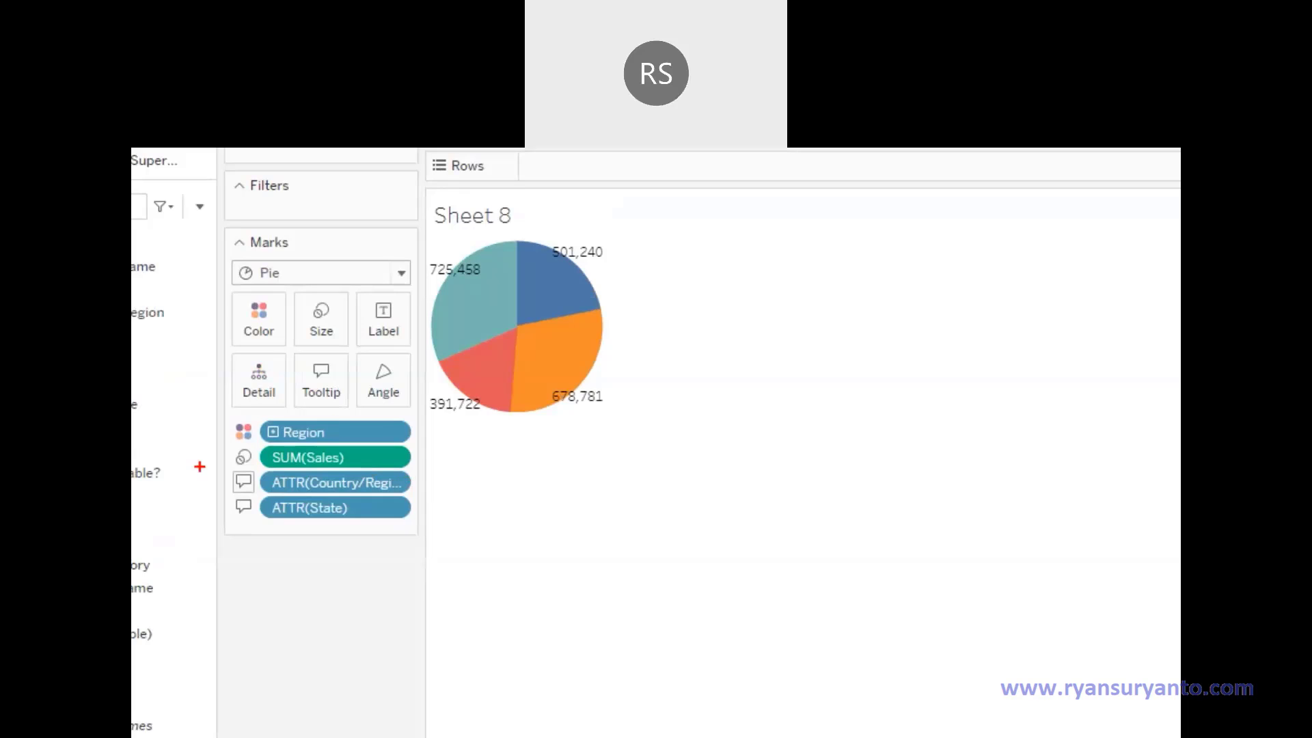
mouse_move(248, 471)
mouse_down()
mouse_move(217, 554)
mouse_move(251, 470)
mouse_move(205, 428)
mouse_move(303, 384)
mouse_move(321, 403)
mouse_up()
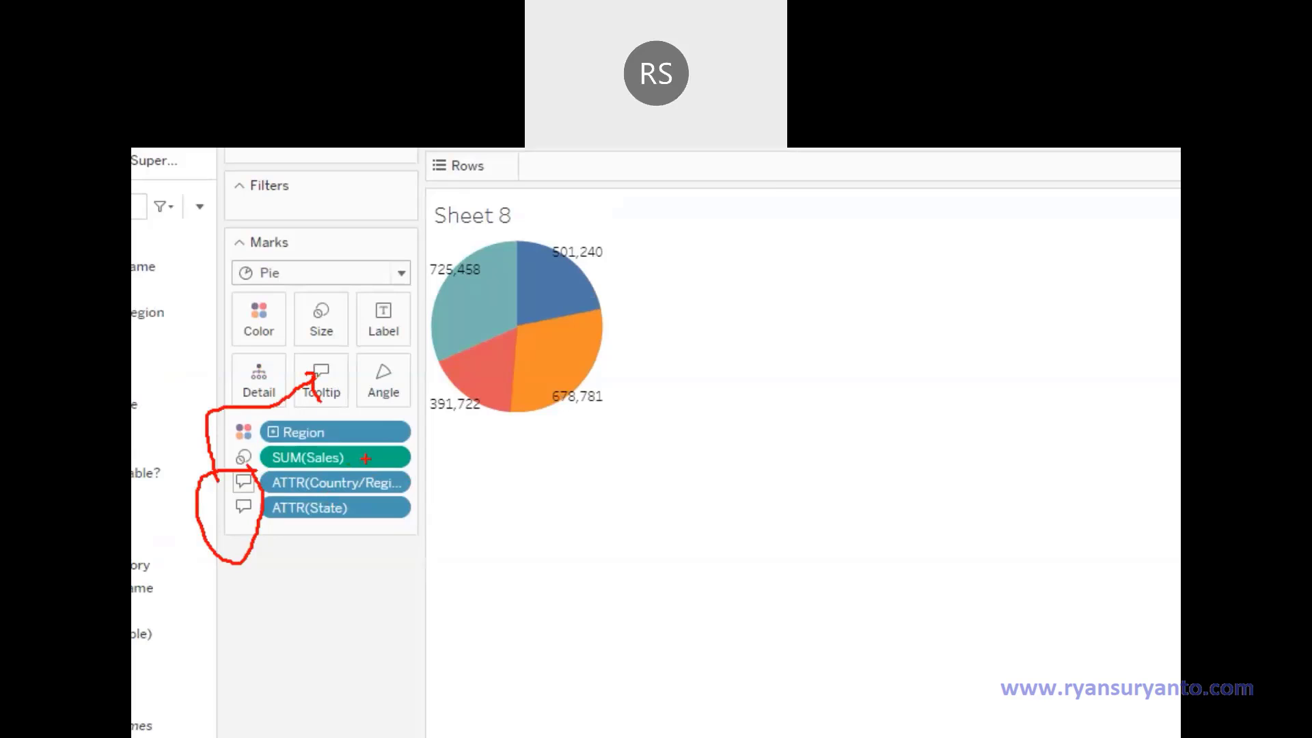
mouse_move(370, 456)
mouse_down()
mouse_move(372, 338)
mouse_move(321, 311)
mouse_move(329, 340)
mouse_move(346, 295)
mouse_up()
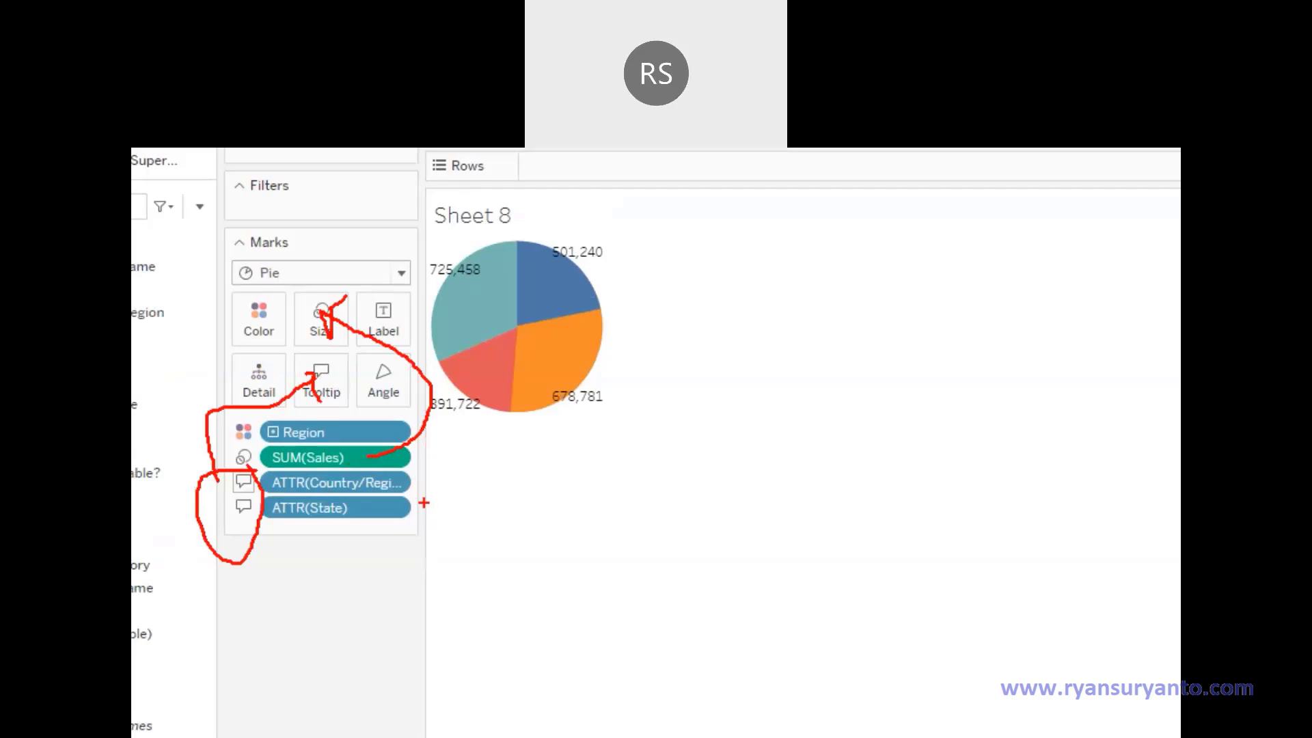
key(Escape)
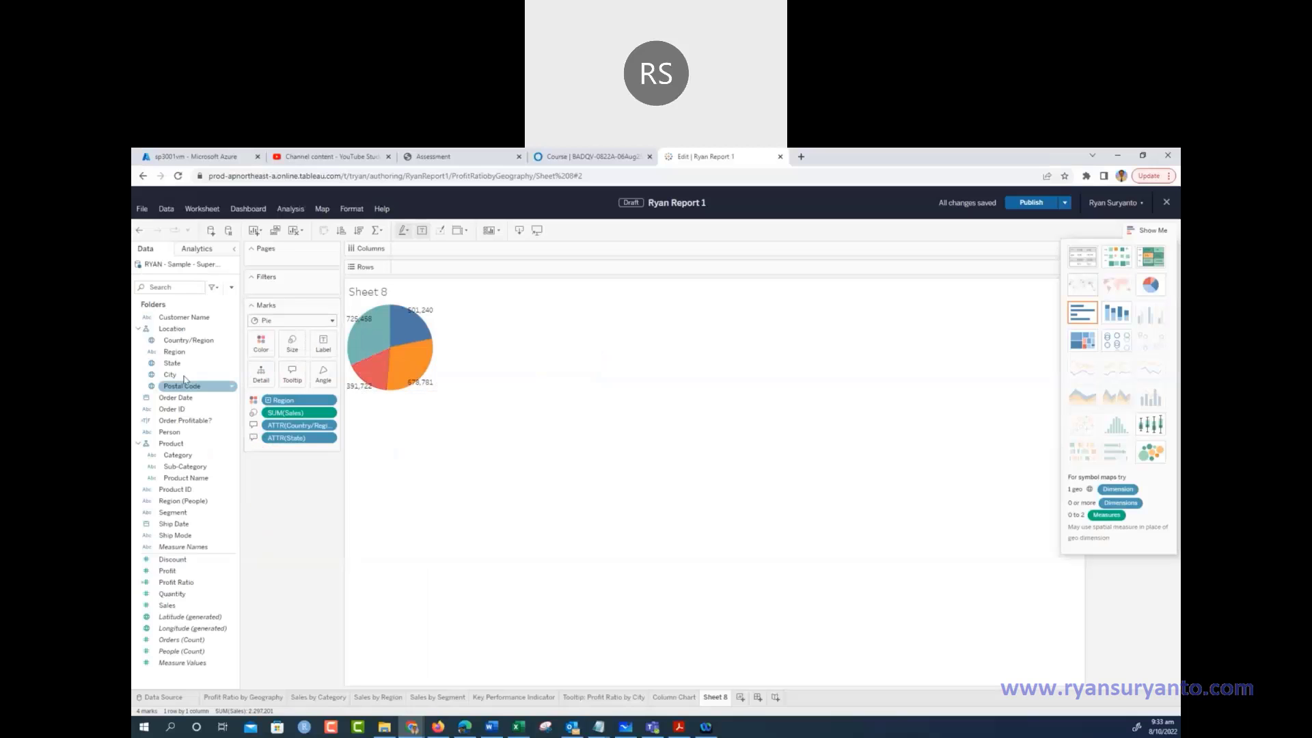
Label the pie slices with Profit Ratio, and remove the Region field added to the labels
drag(174, 351, 323, 345)
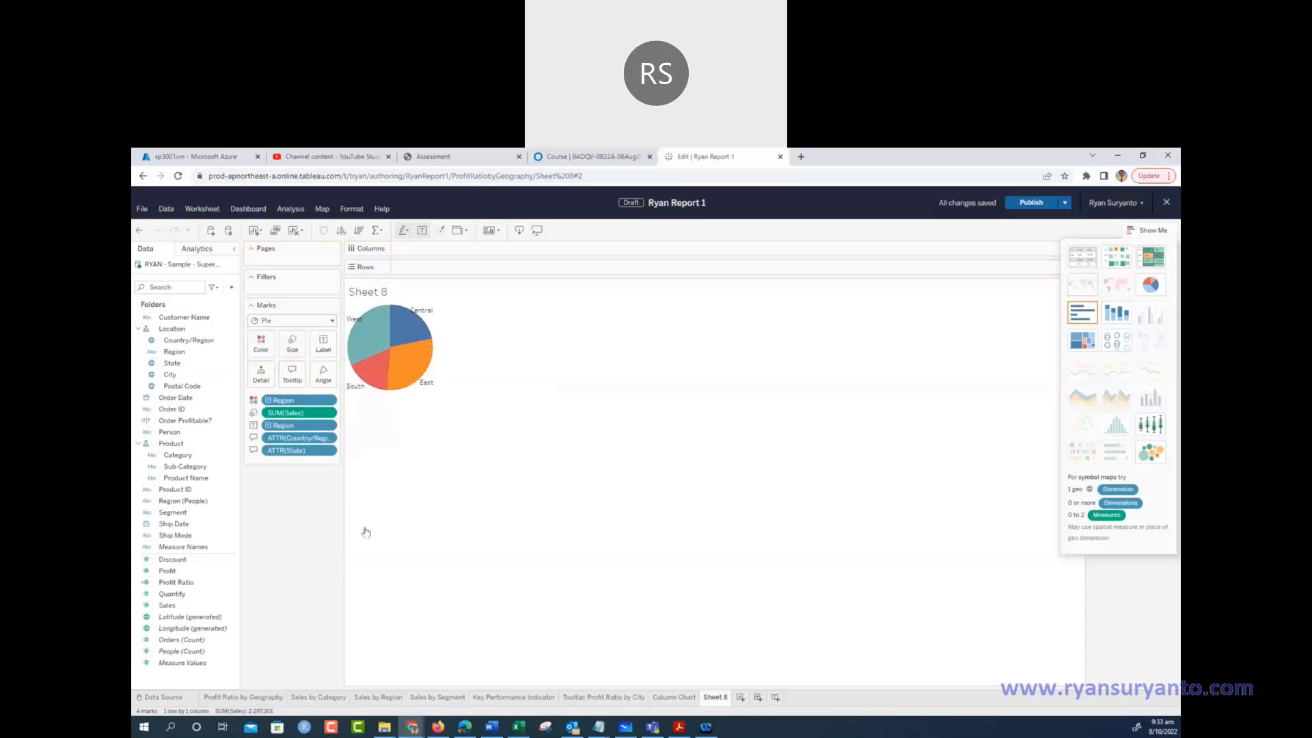
click(179, 582)
drag(179, 584, 324, 347)
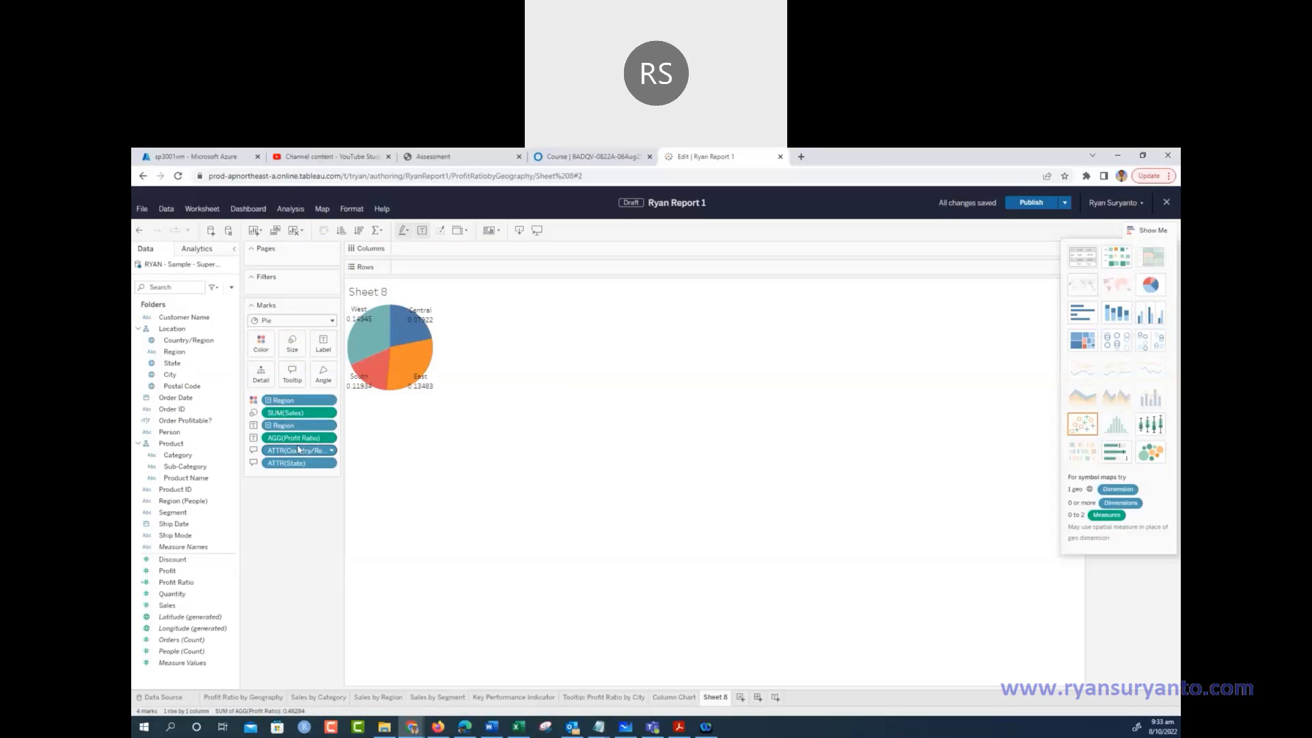
click(332, 426)
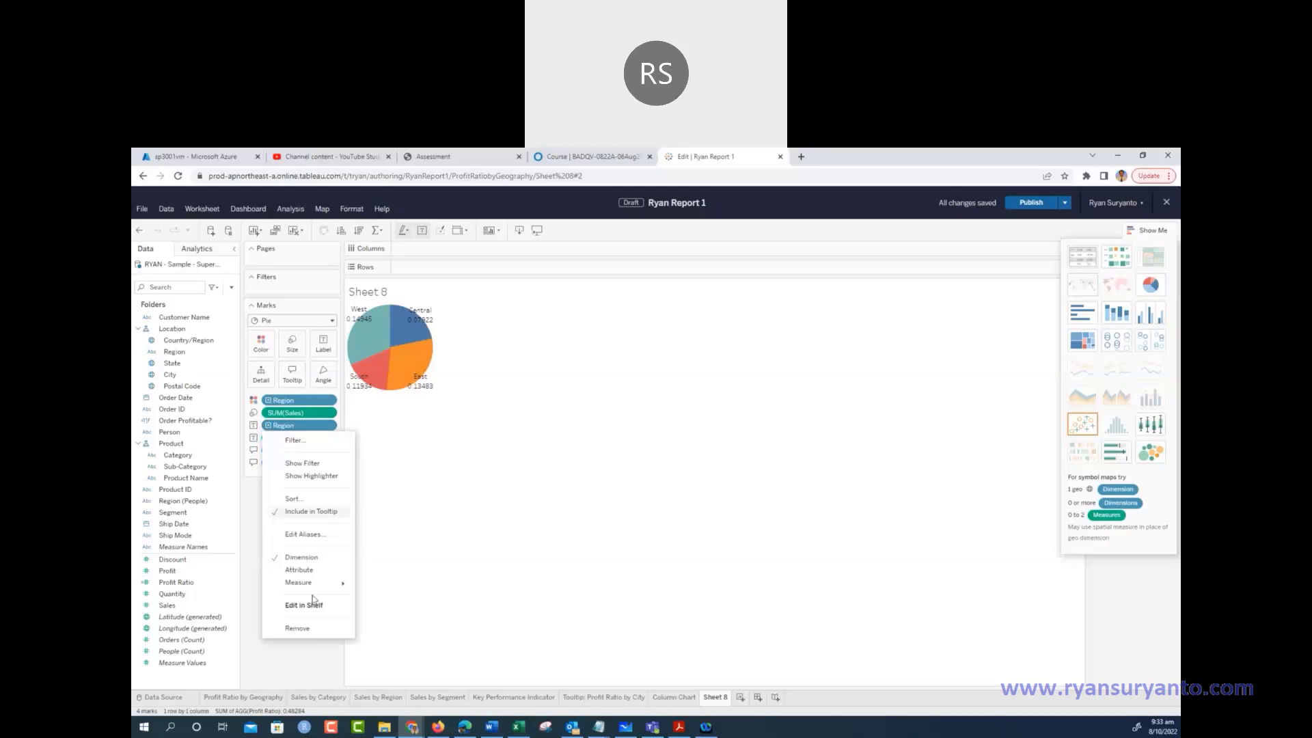
click(310, 630)
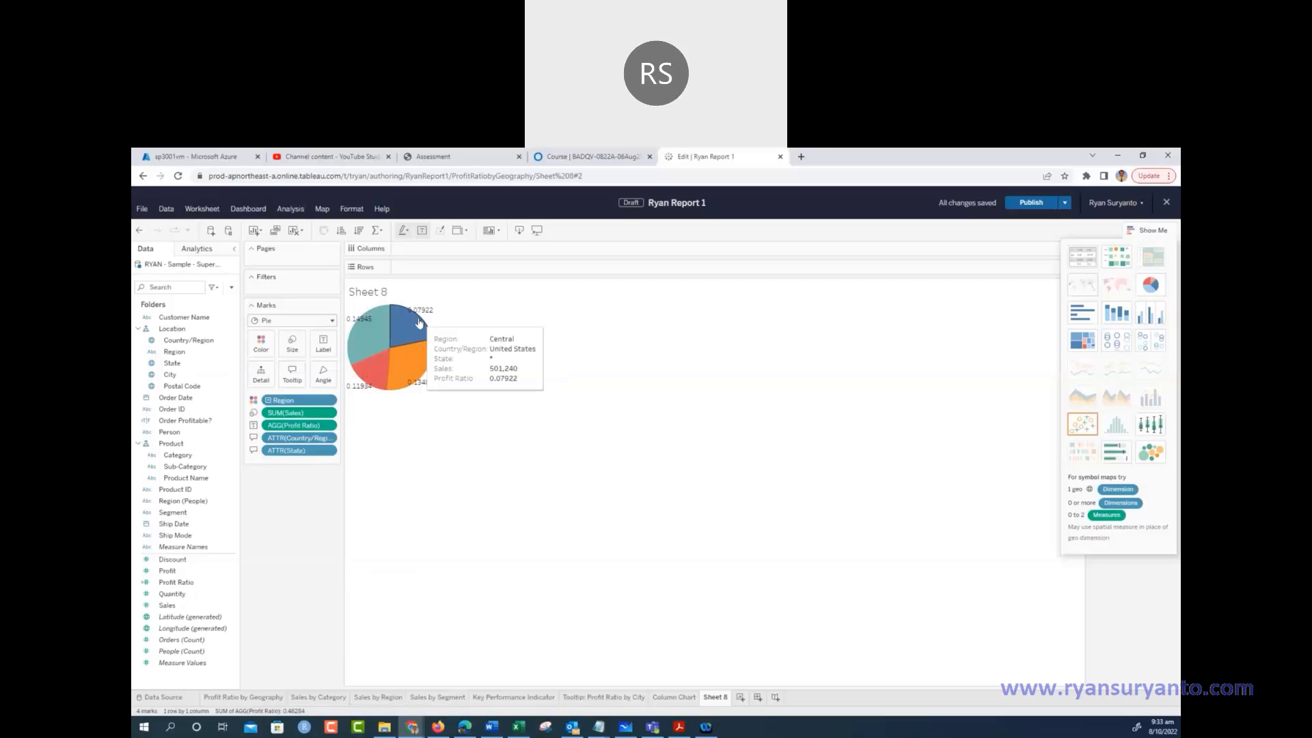
mouse_move(414, 325)
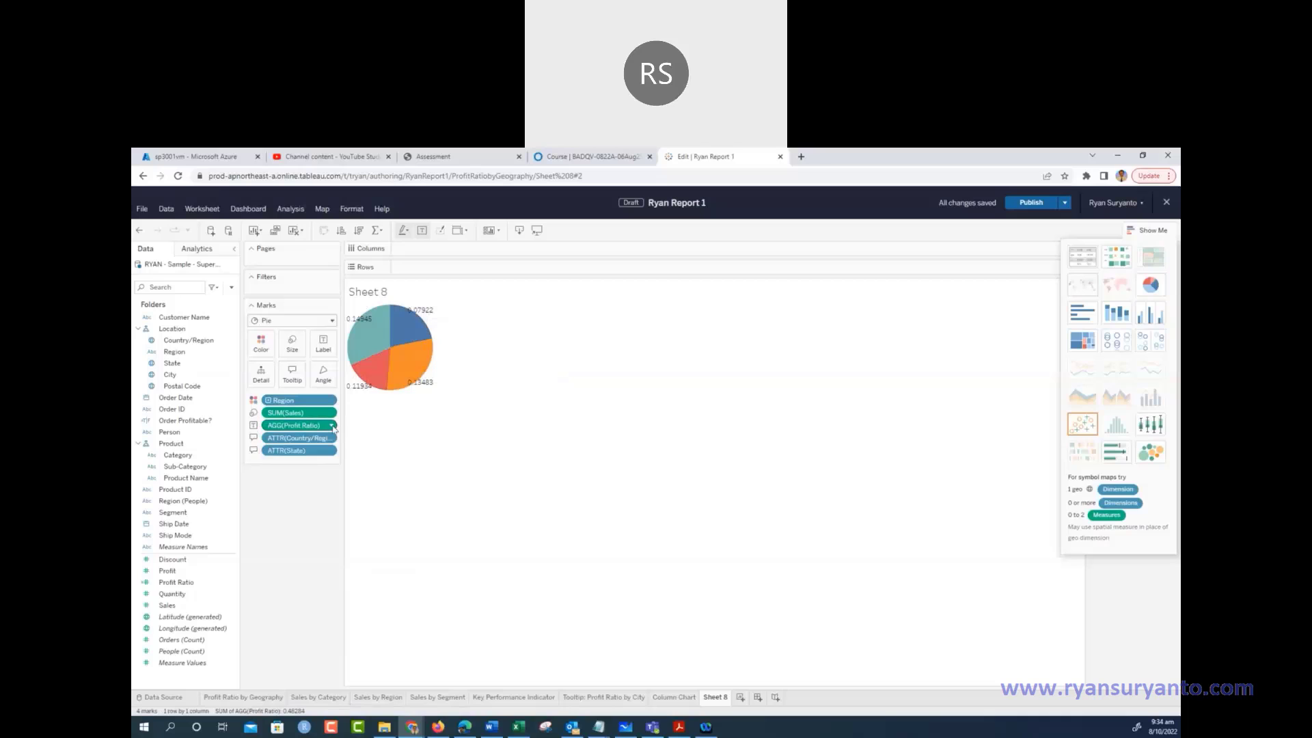
Format the pie chart's Profit Ratio labels as percentages with one decimal place
click(333, 428)
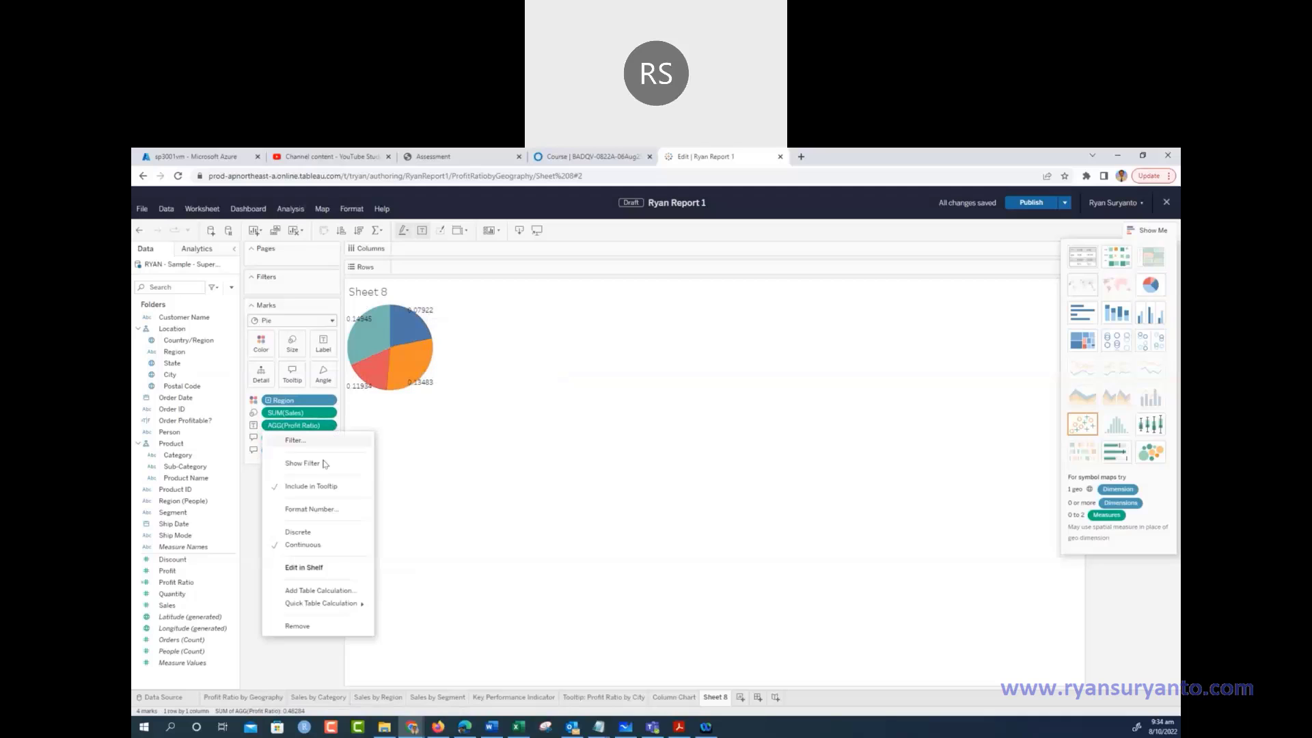
click(320, 510)
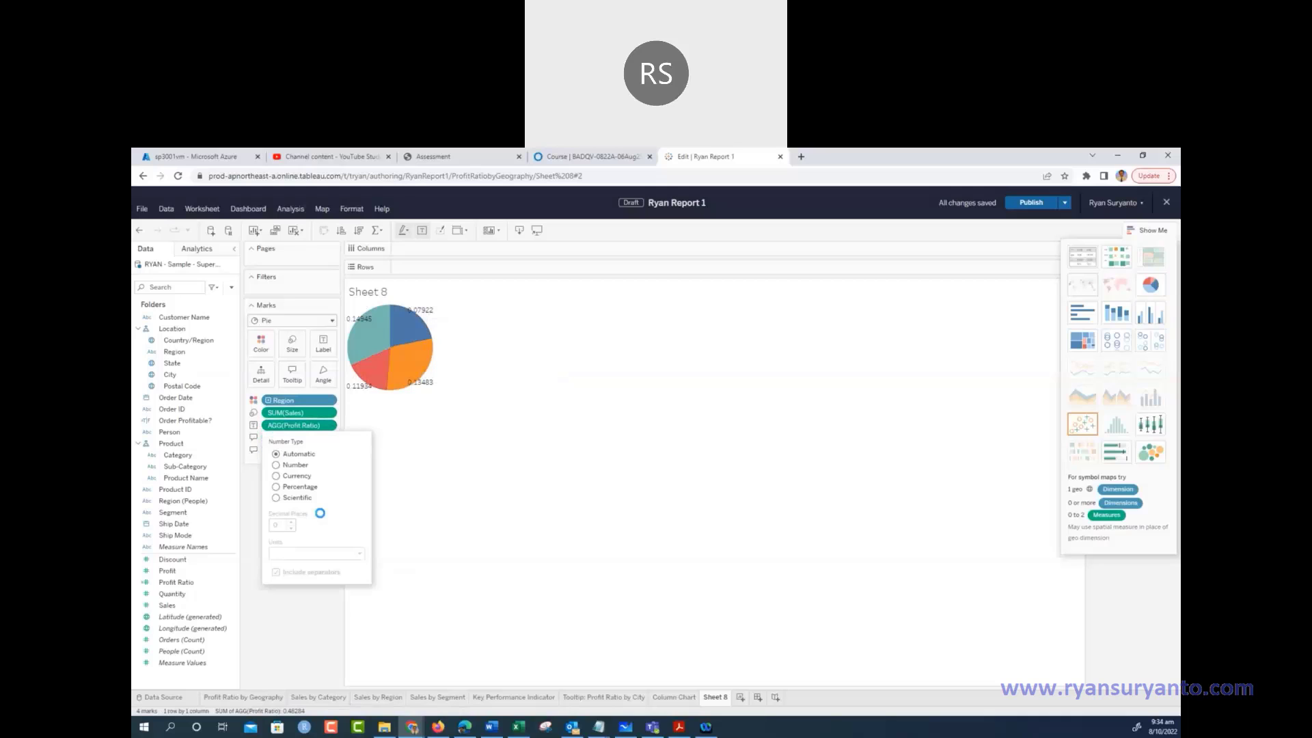
click(276, 486)
click(291, 528)
click(443, 527)
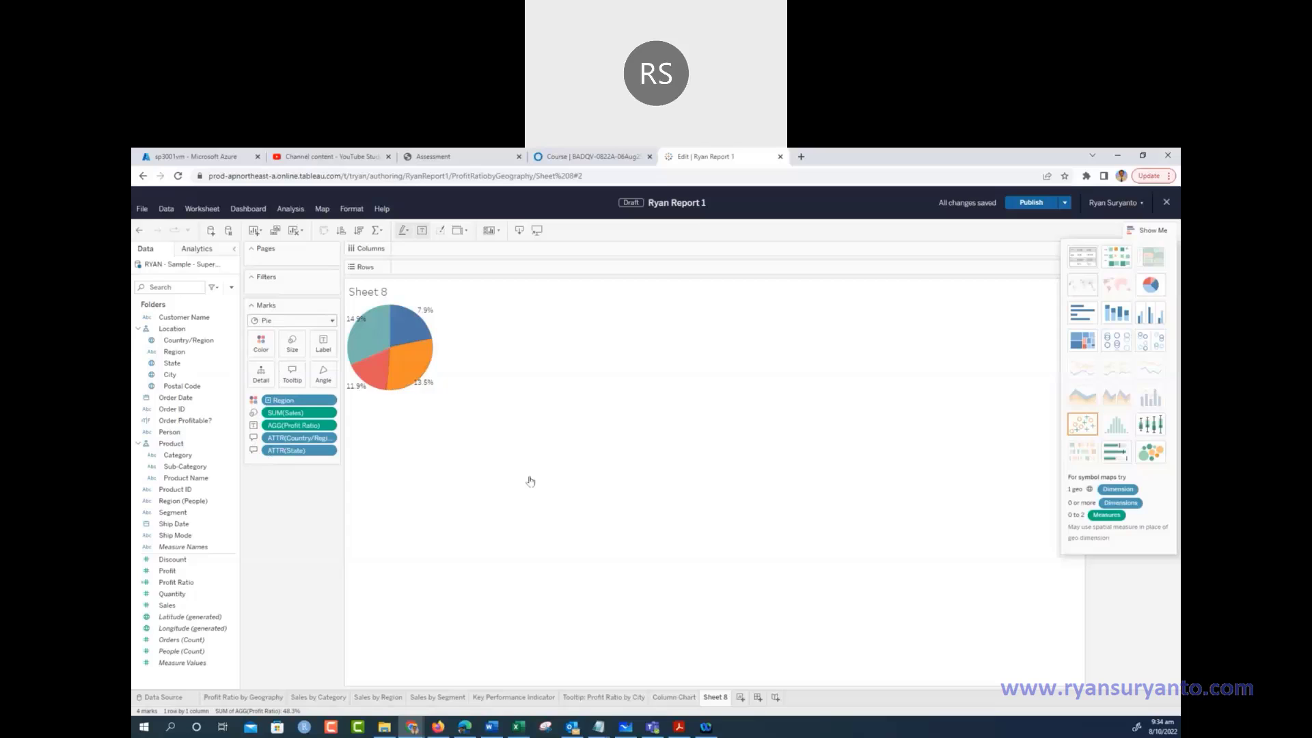
Rename the Sheet 8 worksheet as Pie Chart
double_click(713, 699)
right_click(713, 699)
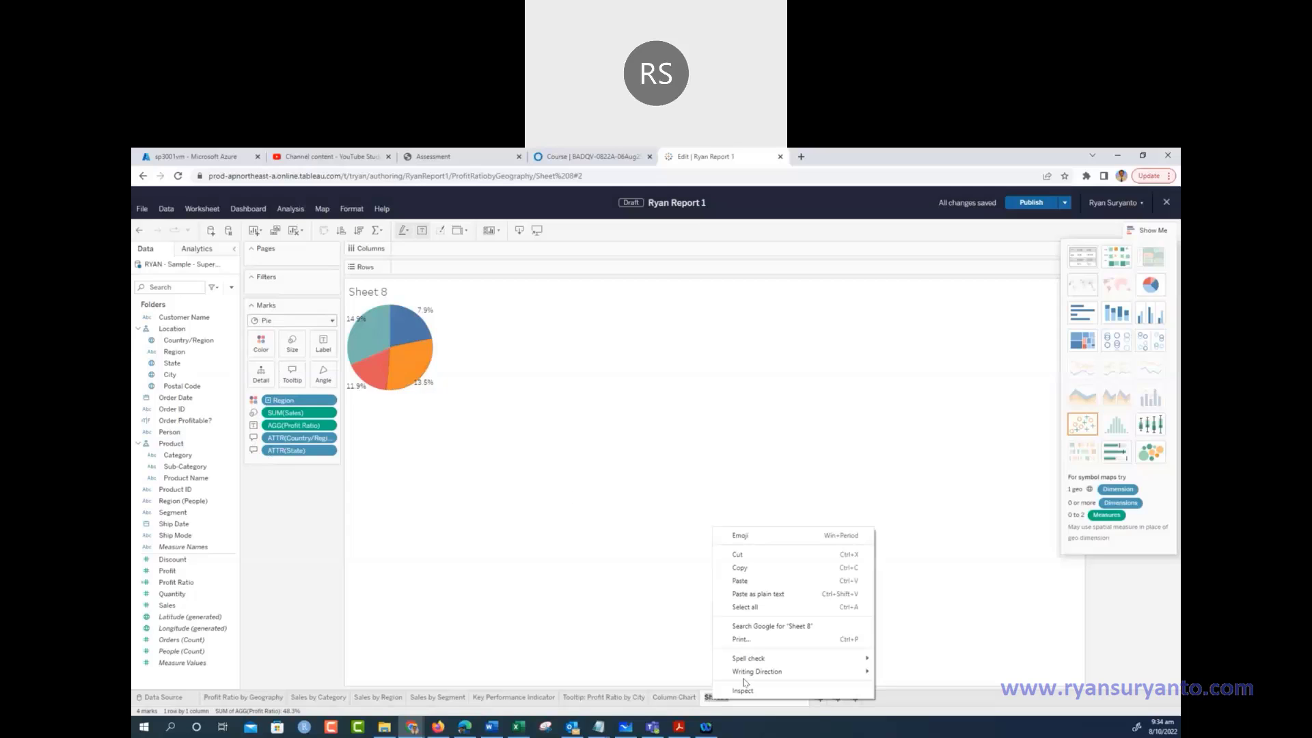
key(Escape)
text(Pie Chart)
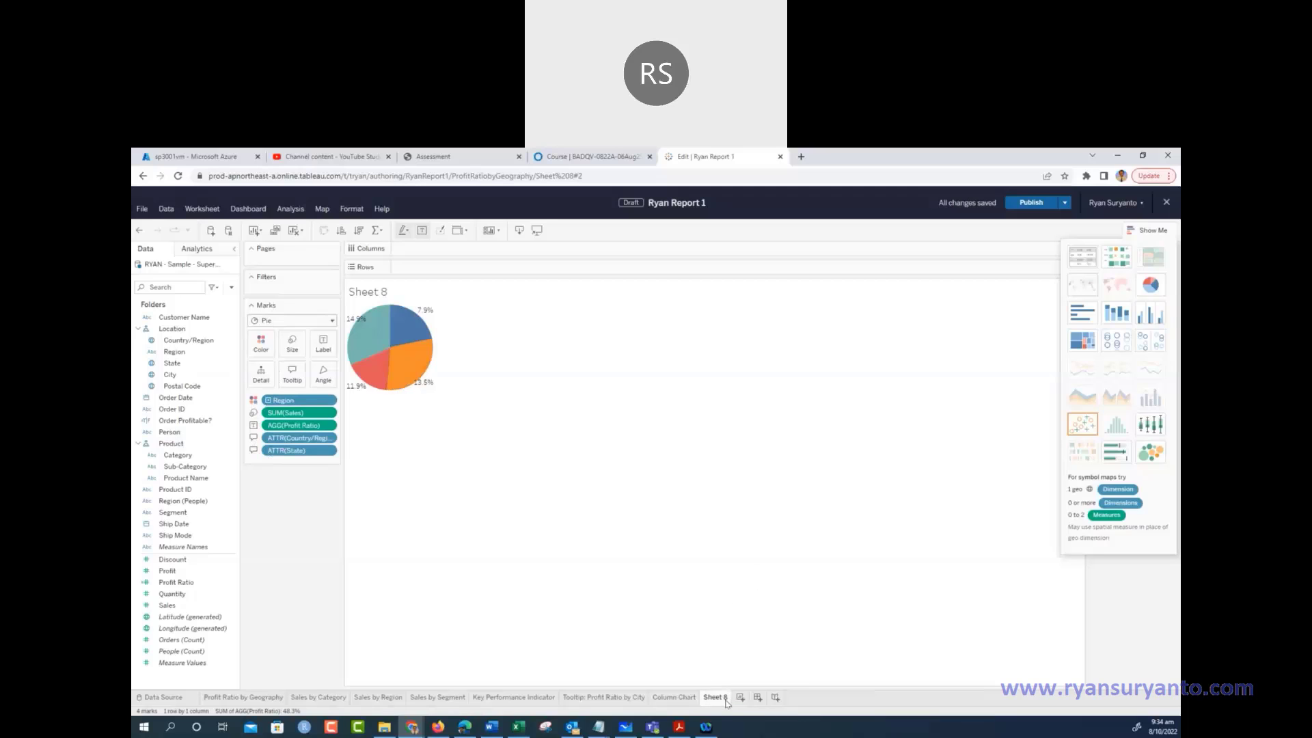
key(Return)
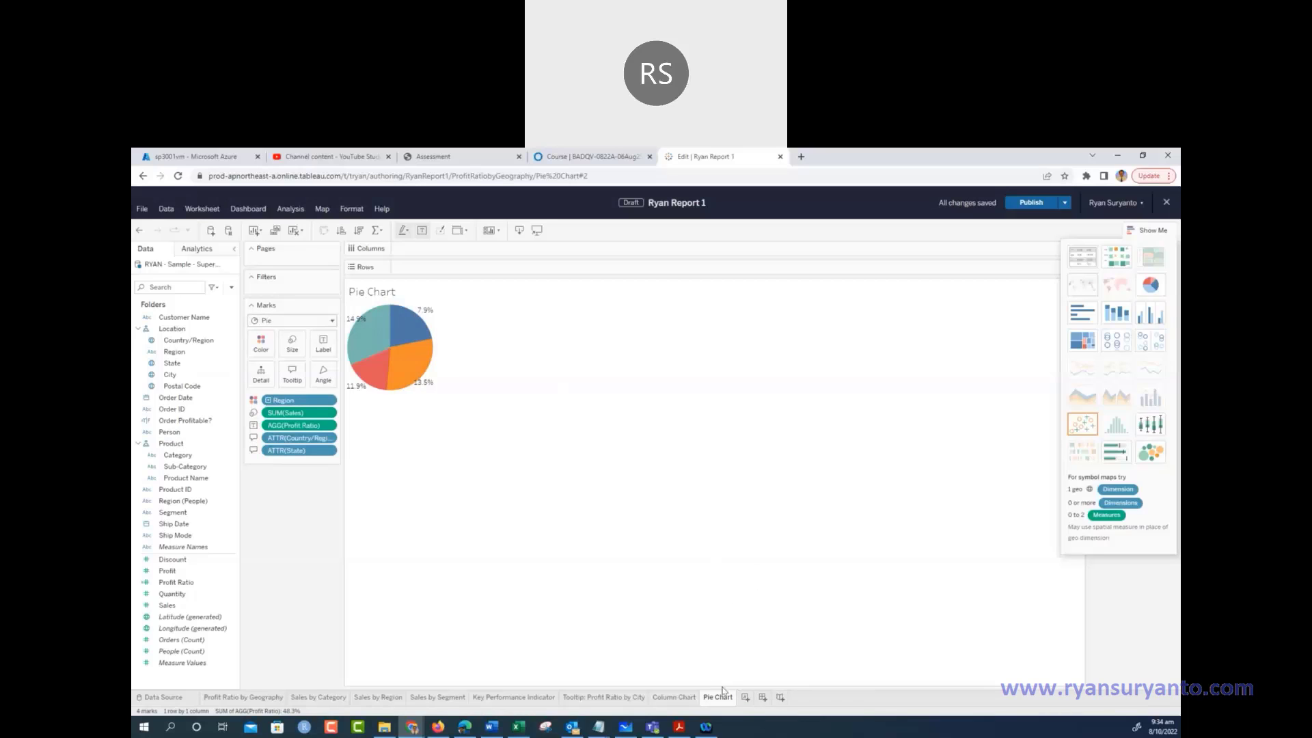
Add Sales as the mark label of the bars on the Column Chart worksheet
click(670, 701)
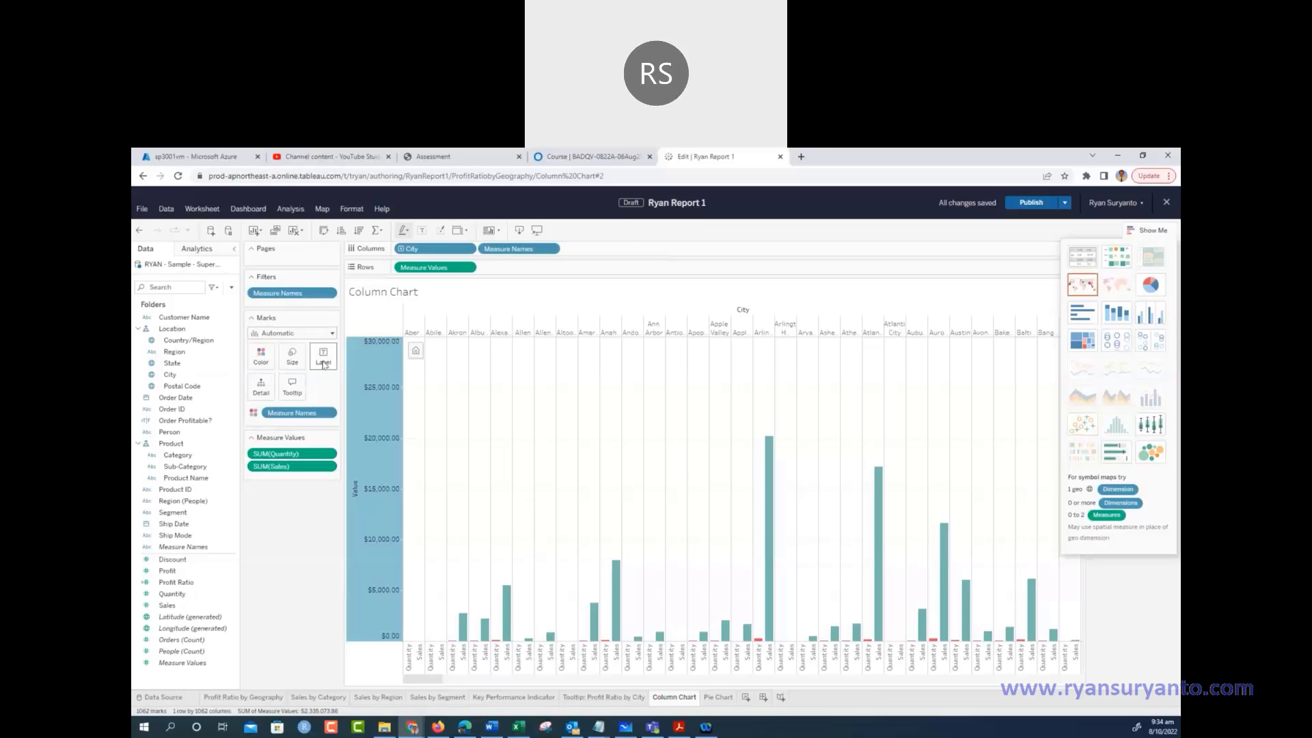
mouse_move(510, 592)
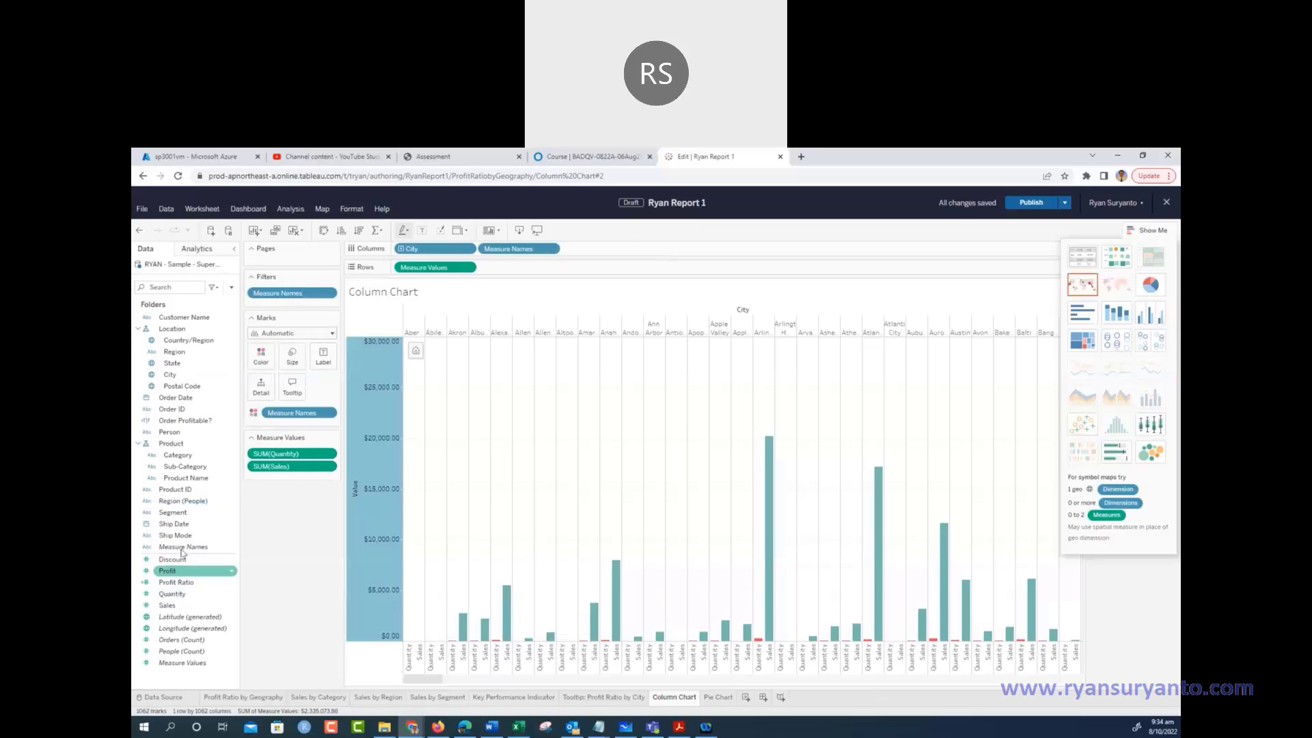
click(172, 607)
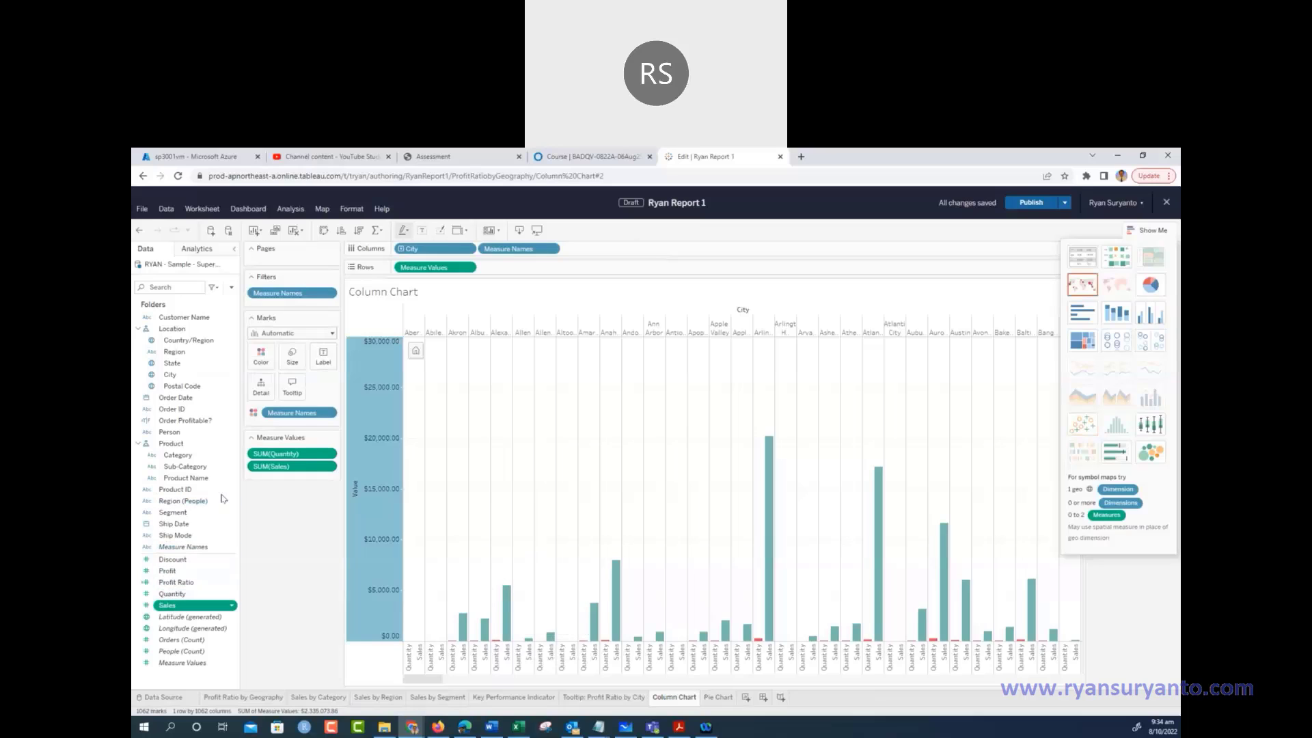
drag(223, 499, 324, 357)
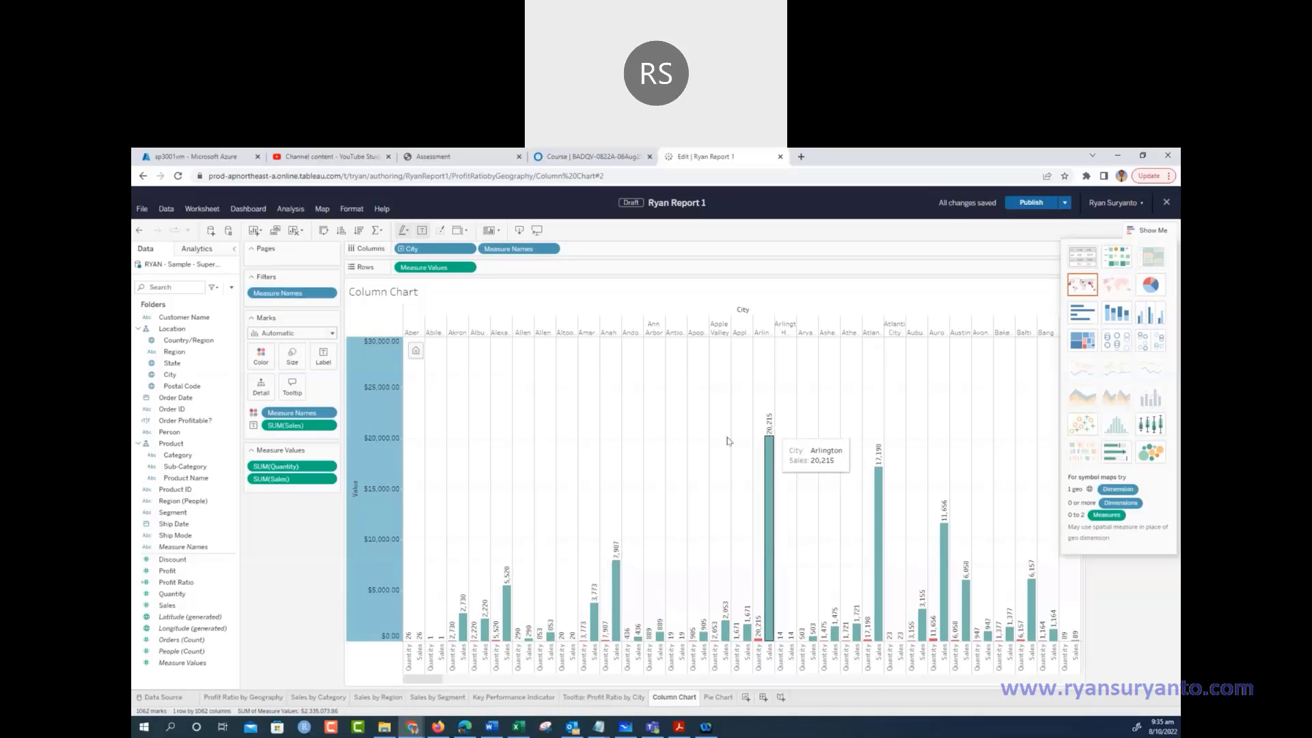
Format the column chart's Sales labels as currency with 0 decimal places
click(332, 426)
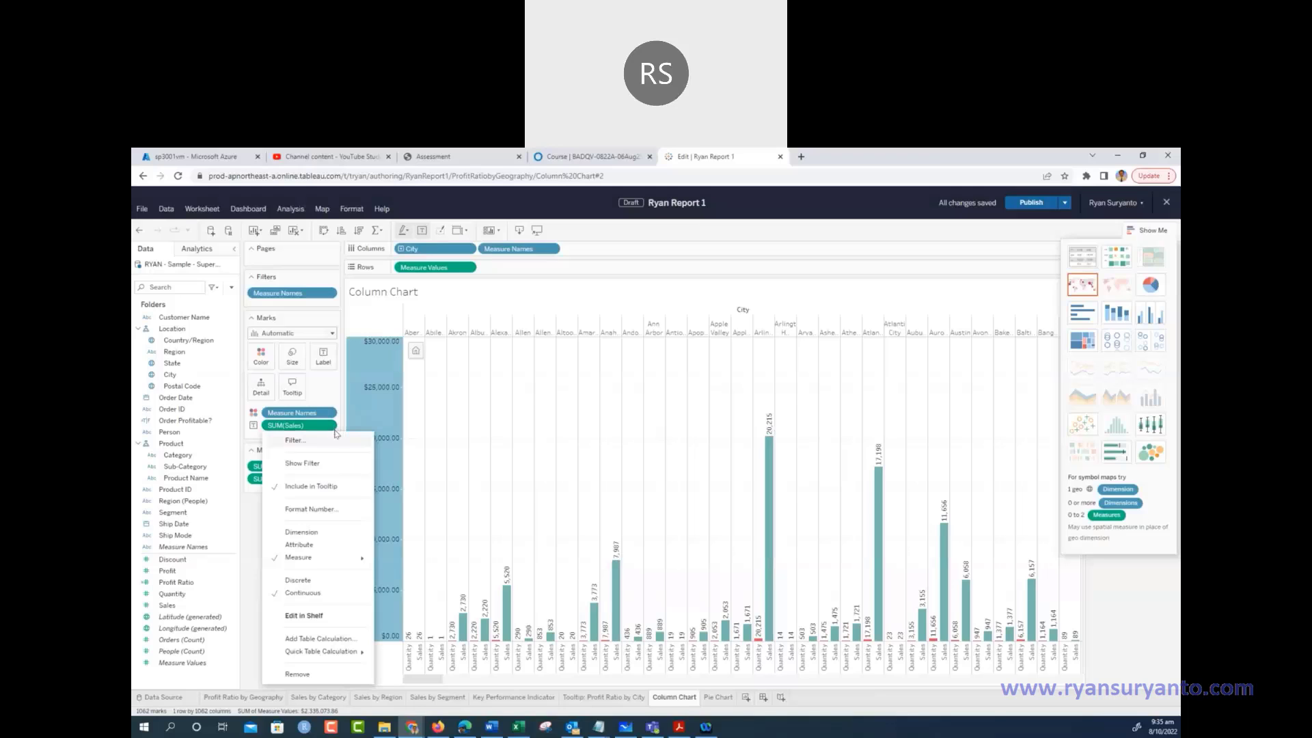
click(329, 509)
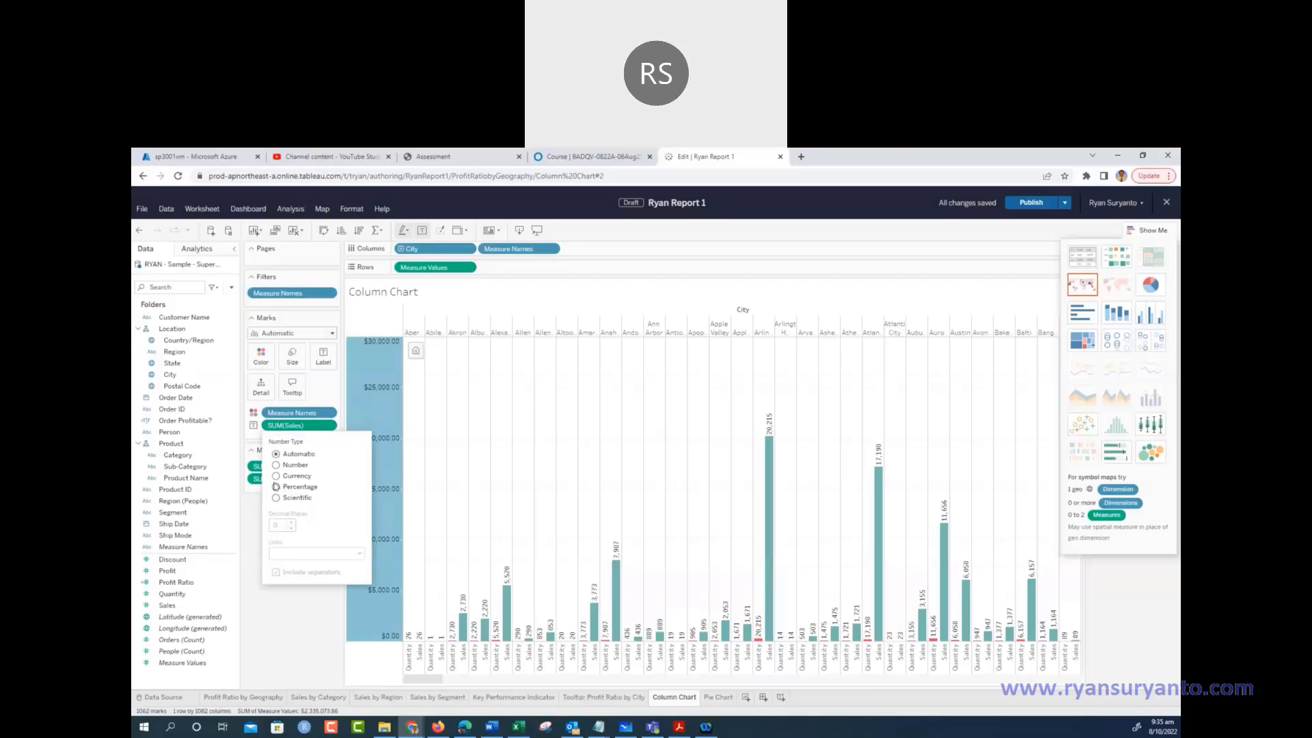
click(276, 475)
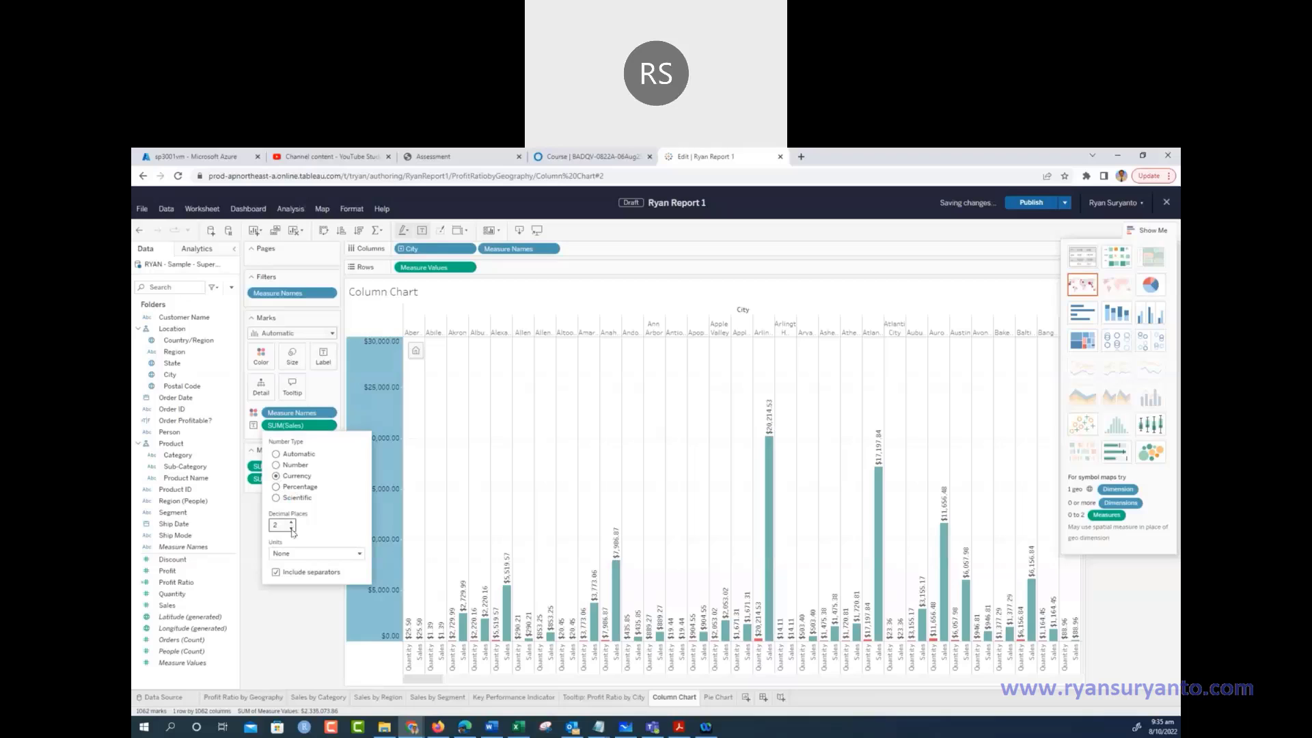
click(291, 528)
click(291, 528)
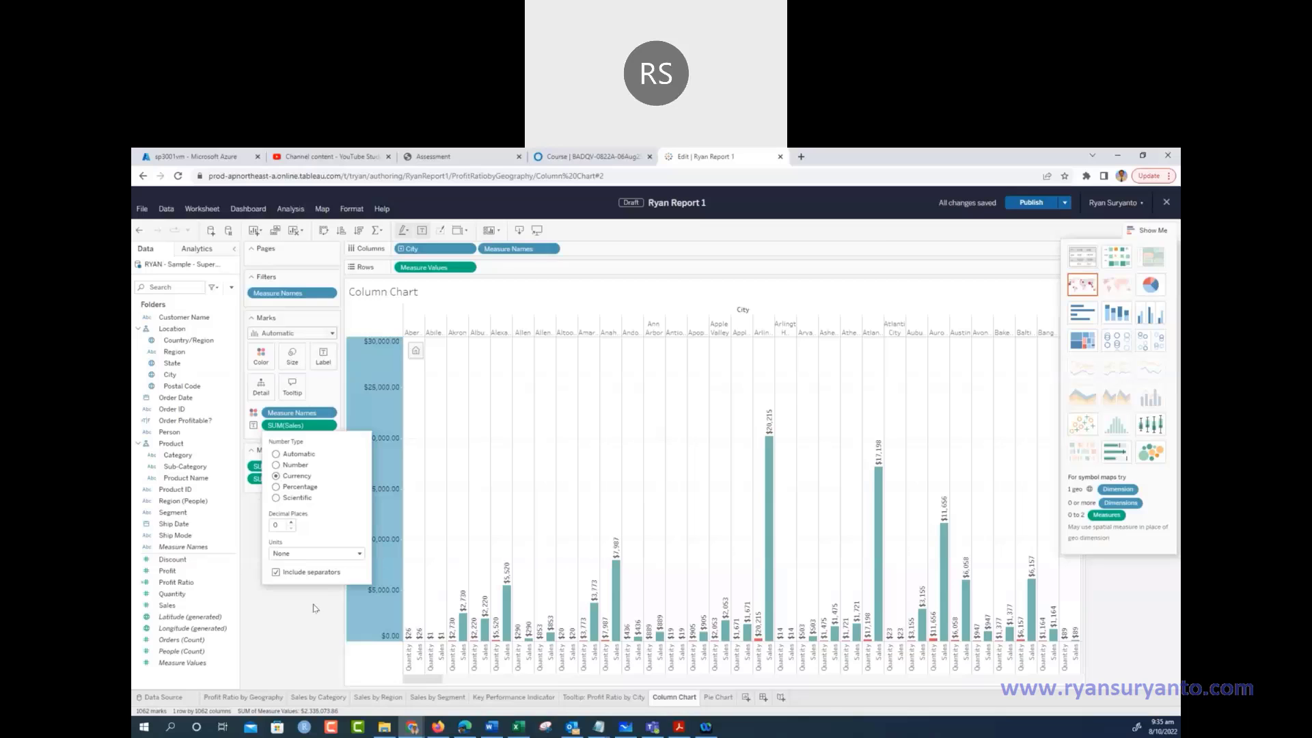
click(313, 607)
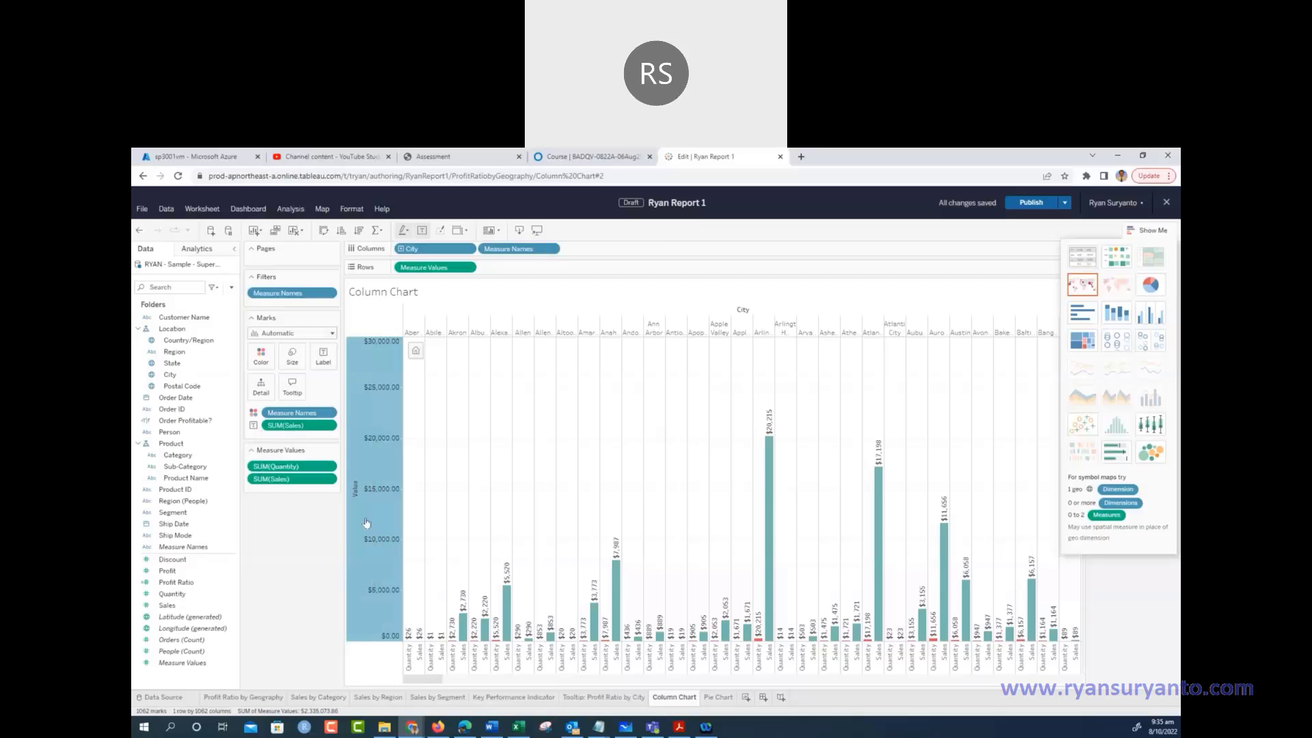
Set the Quantity measure value's number format to Number with 0 decimal places
click(331, 479)
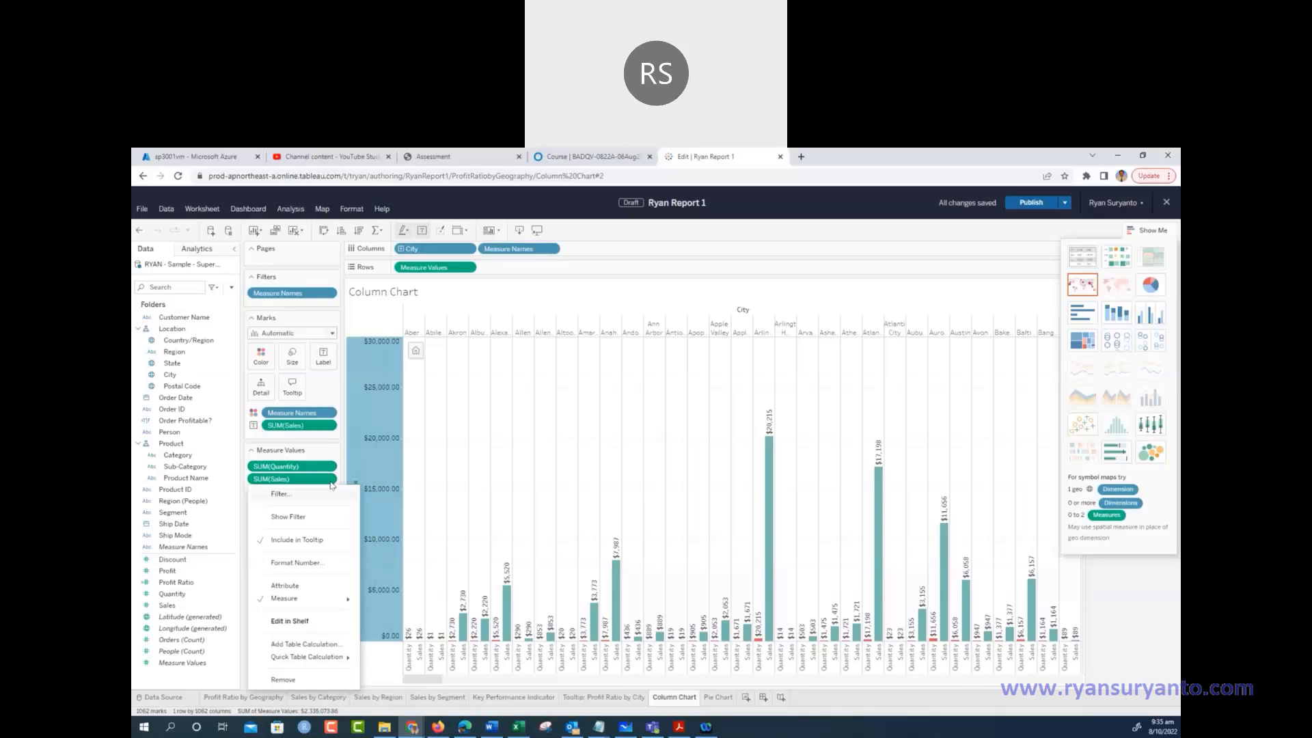
click(332, 468)
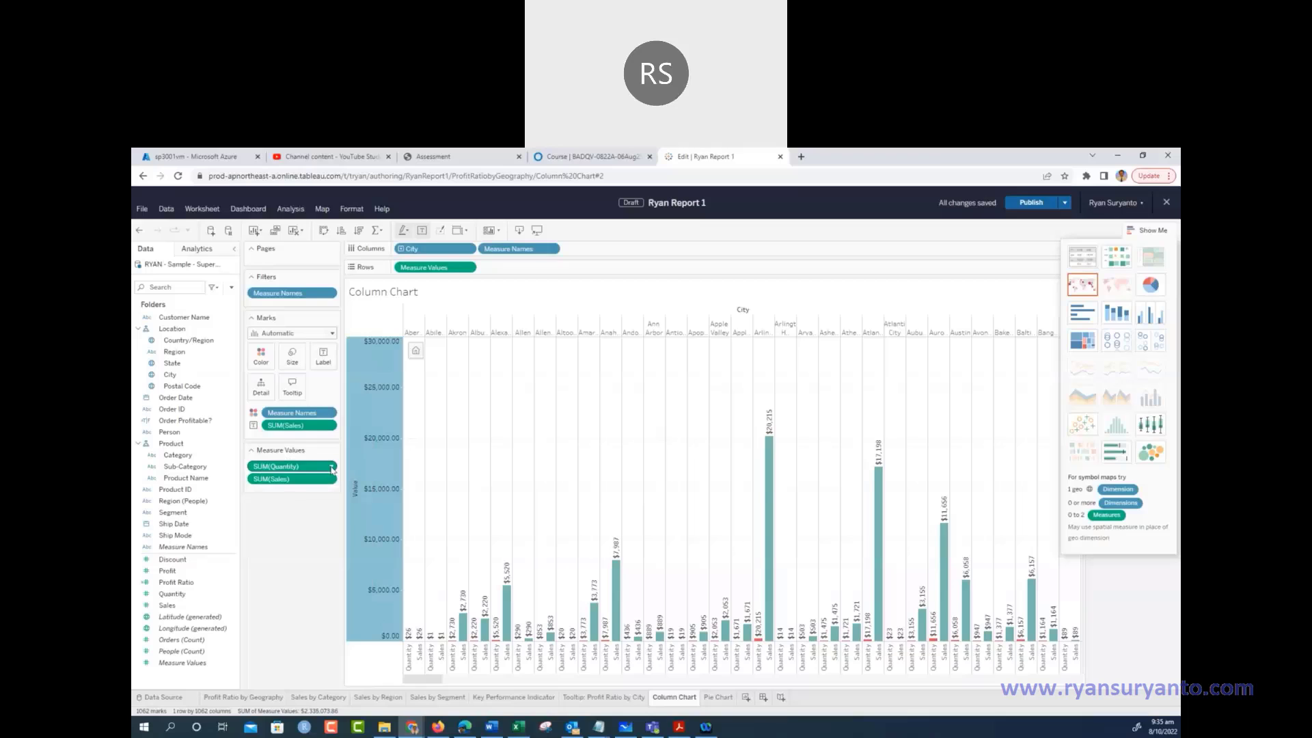
click(332, 469)
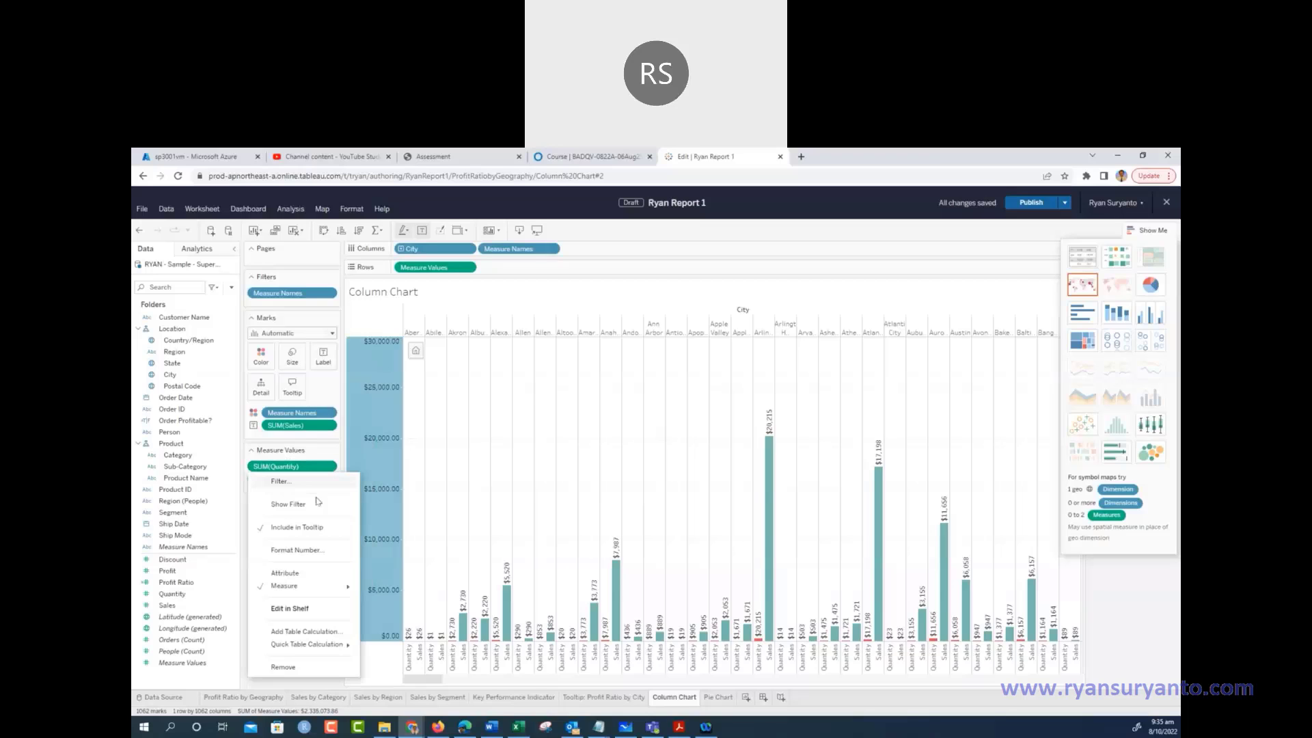
click(296, 548)
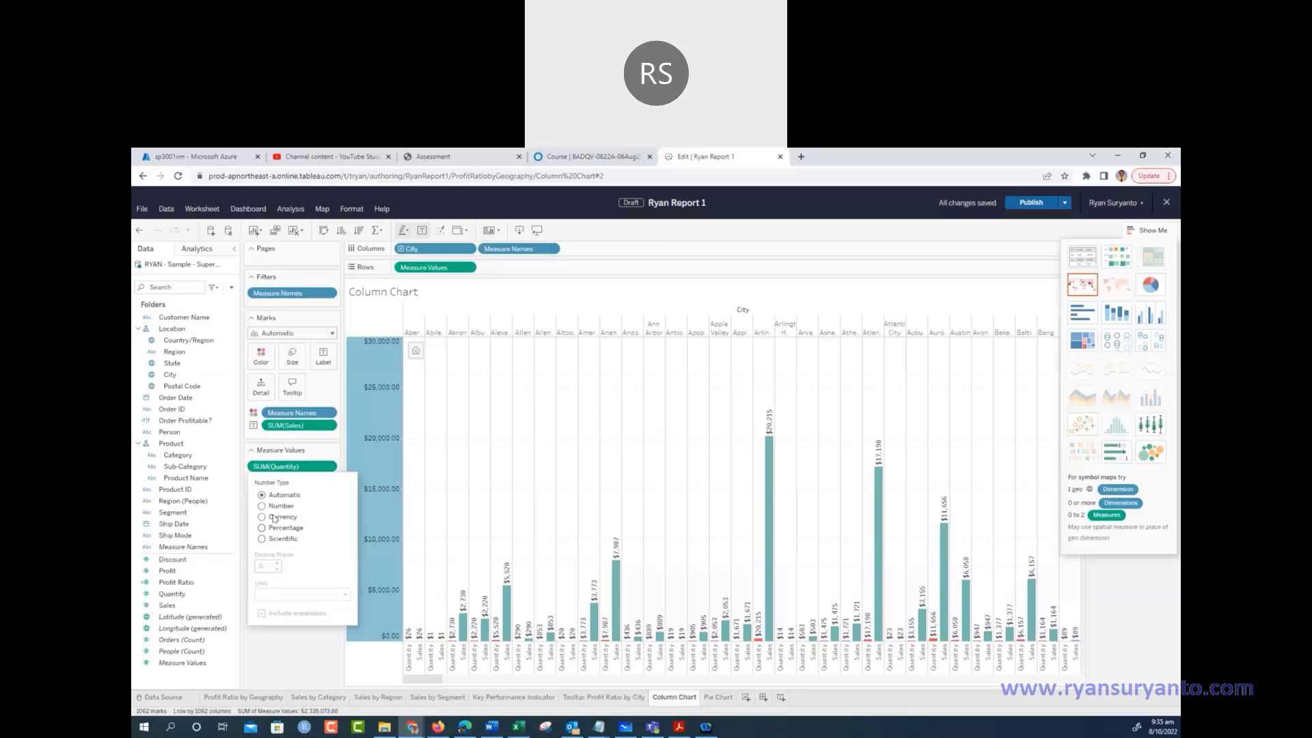
click(262, 507)
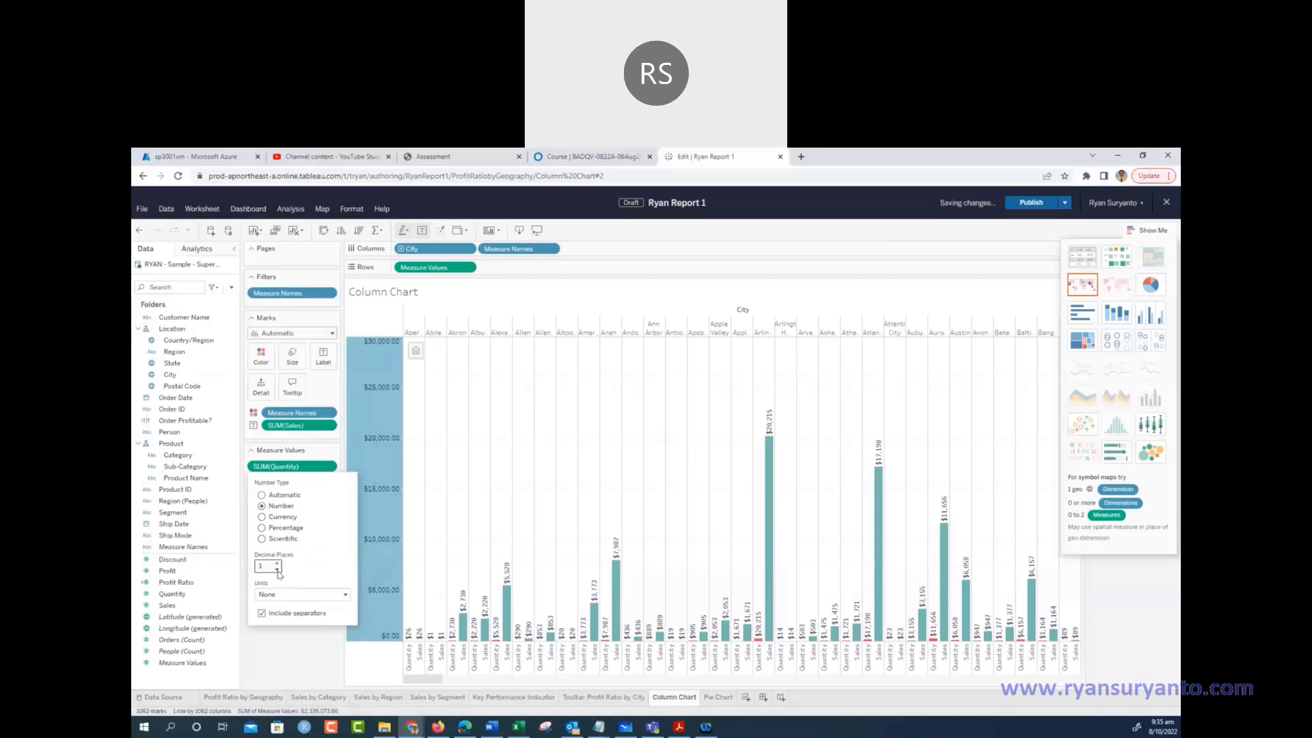
click(278, 571)
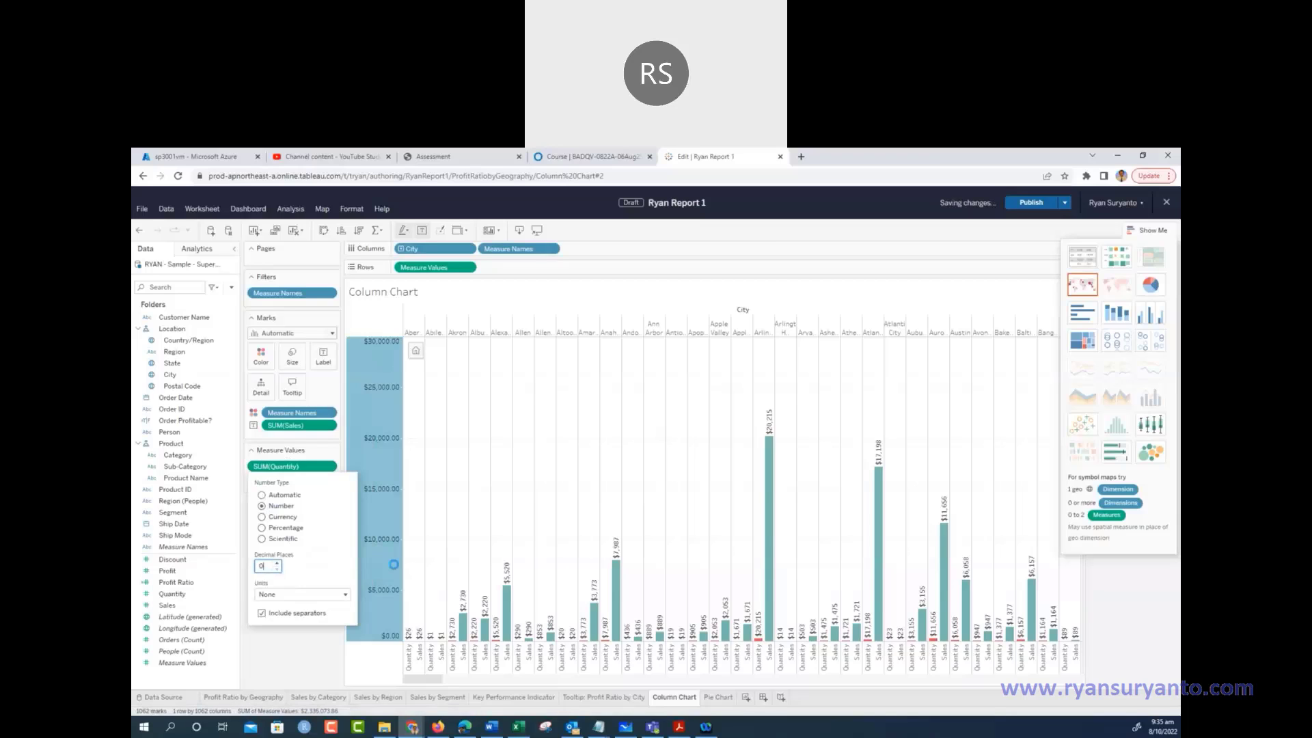
click(325, 635)
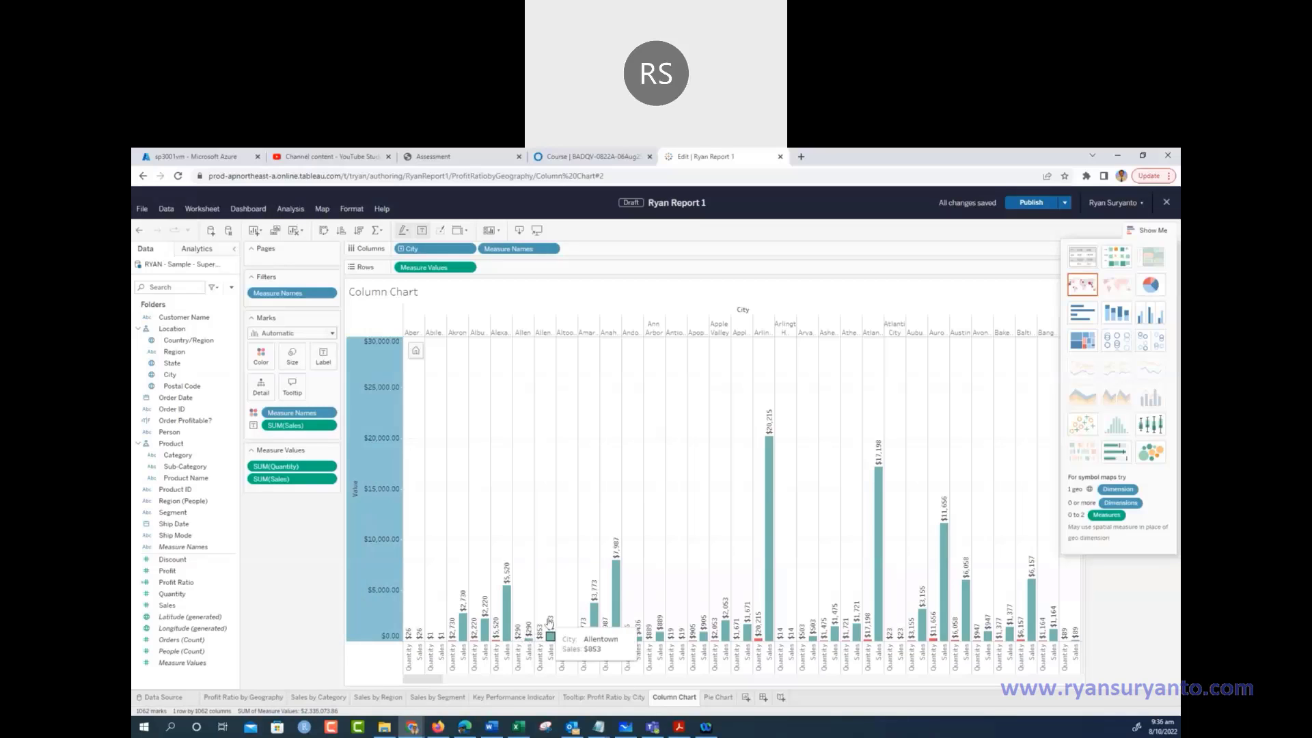
mouse_move(527, 637)
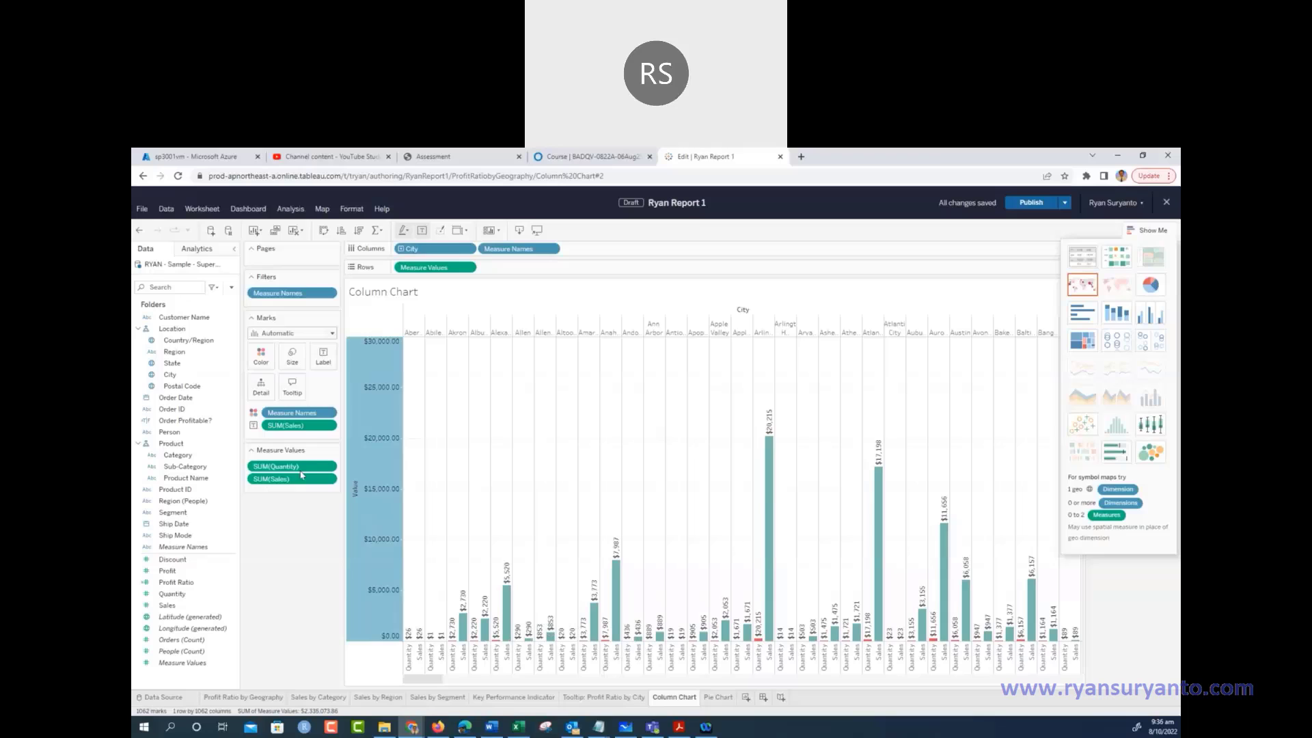
Set the Quantity measure value's number format back to Automatic
click(332, 470)
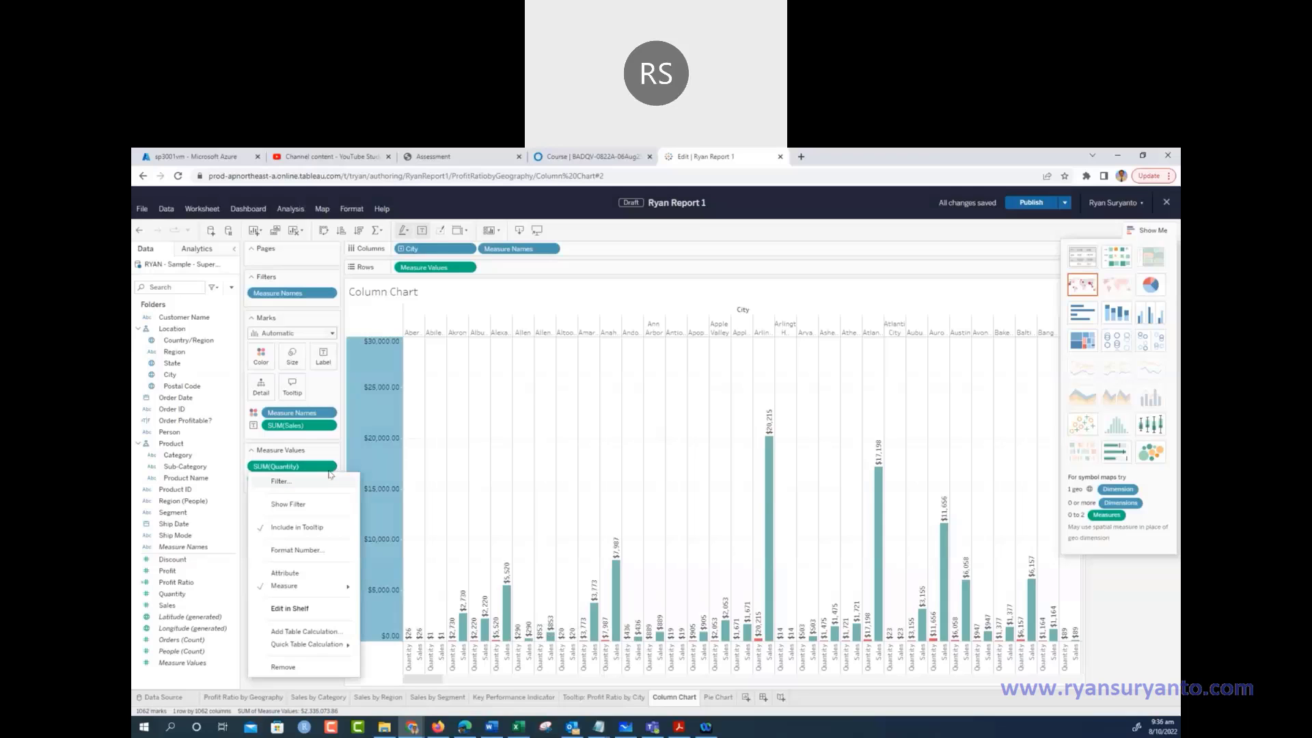
click(294, 549)
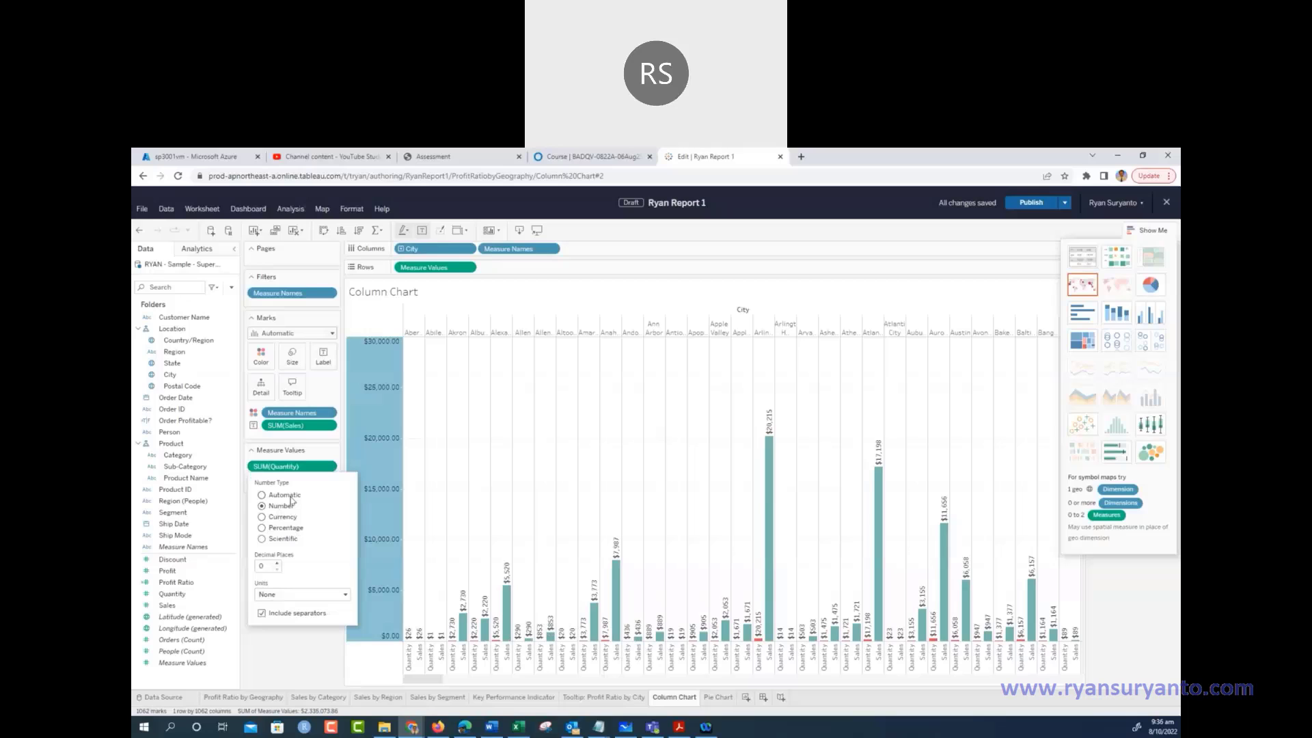
click(291, 501)
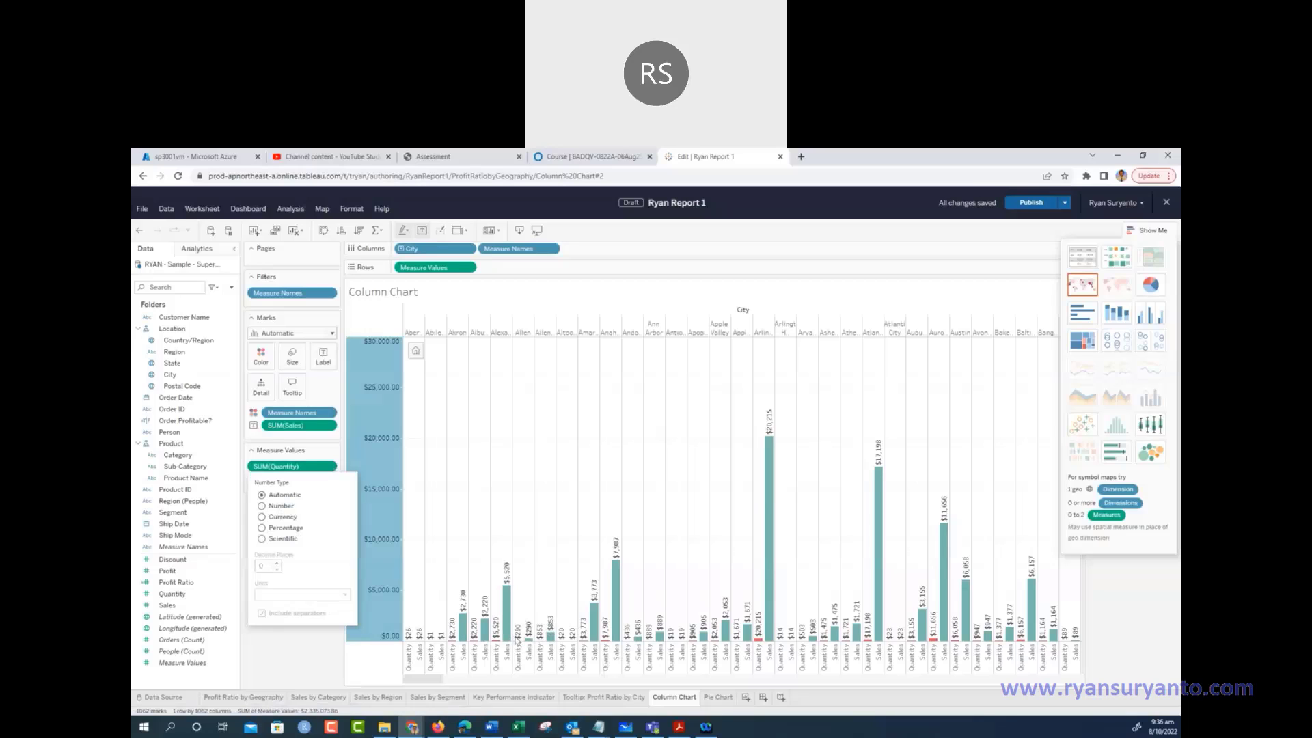
click(277, 656)
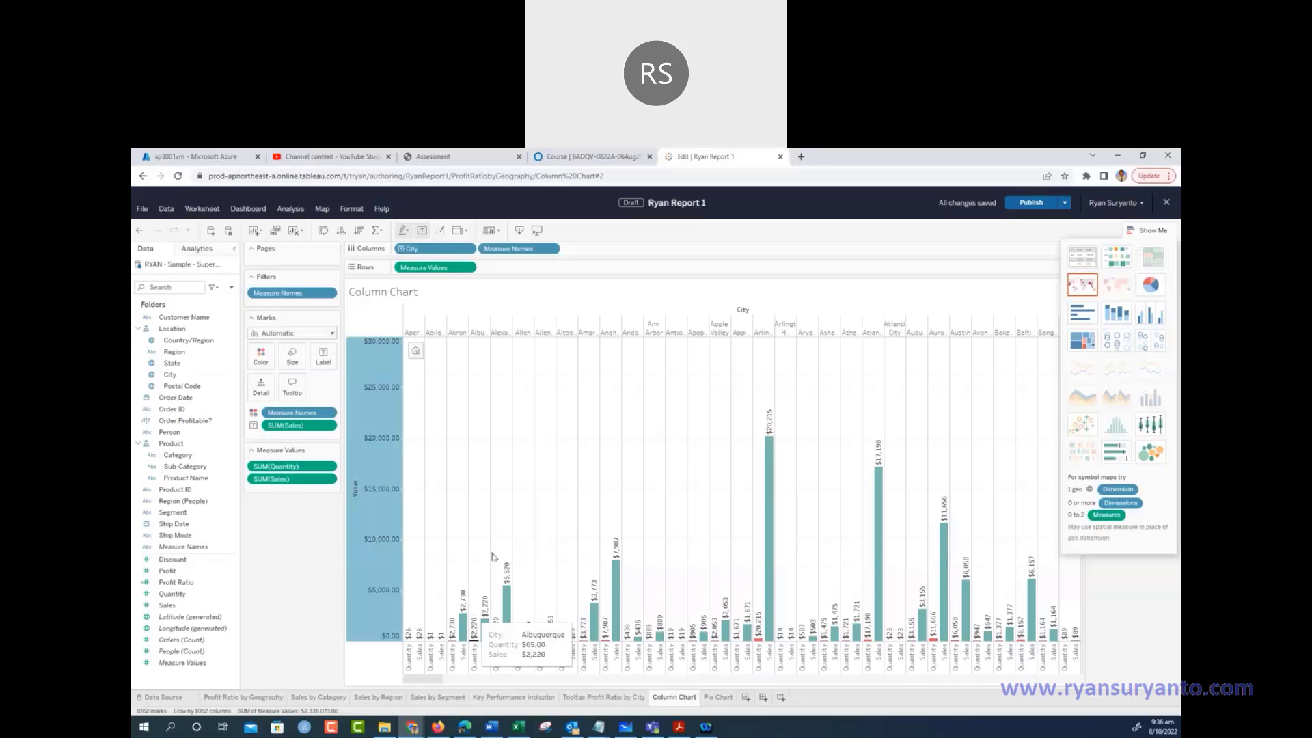
Check the column chart's tooltip definition, and set the Quantity measure value's number format to Number with 0 decimal places
click(290, 390)
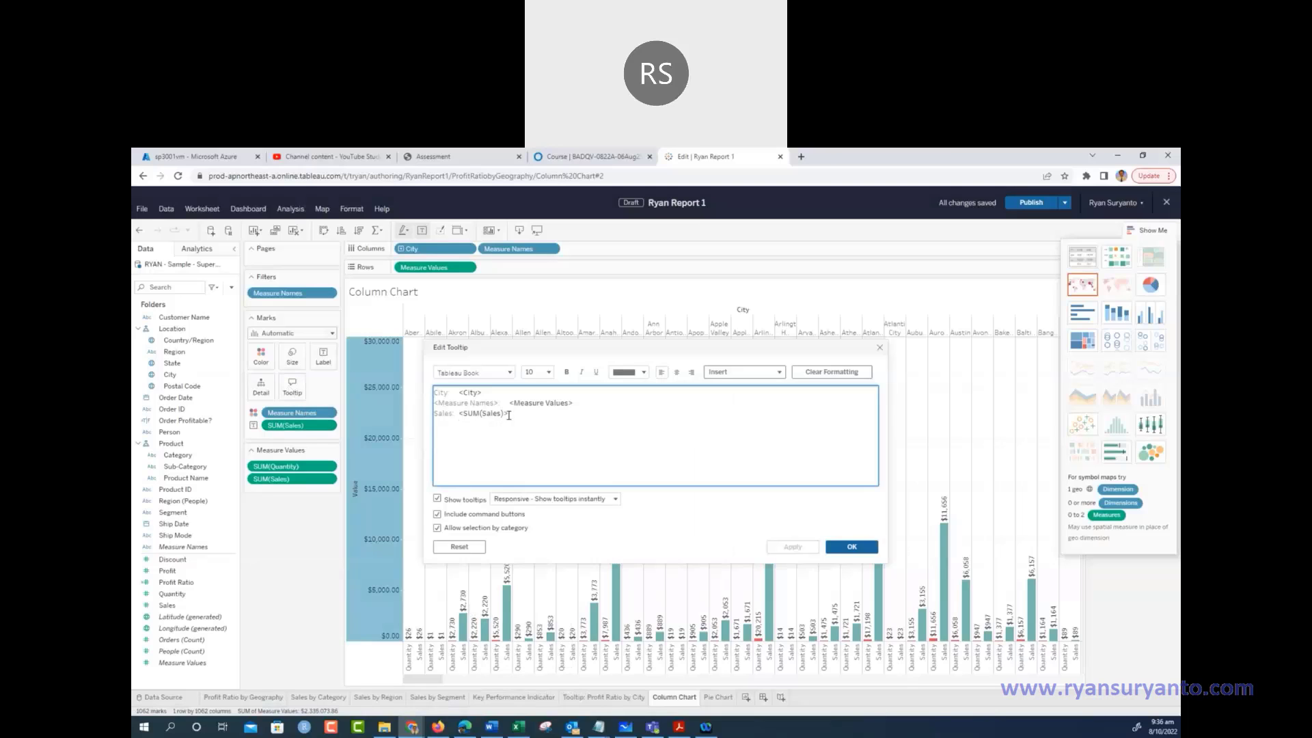
click(880, 349)
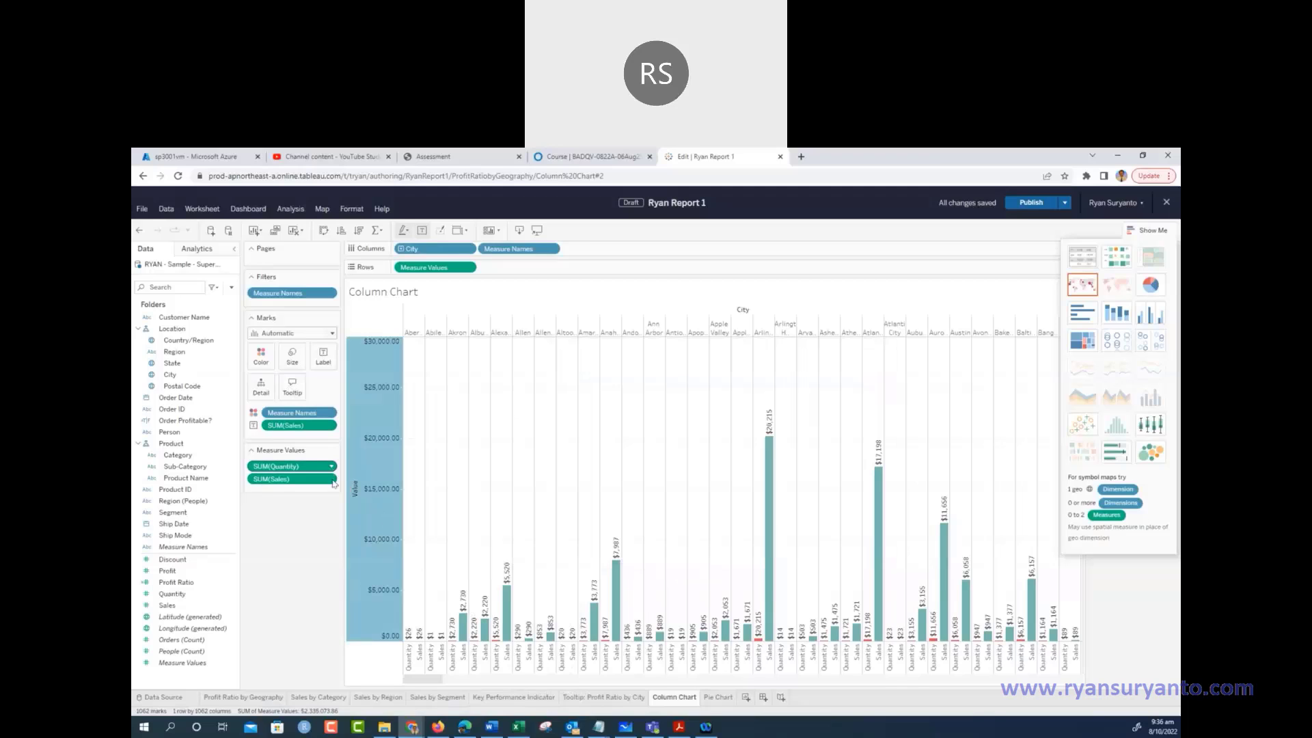
click(332, 466)
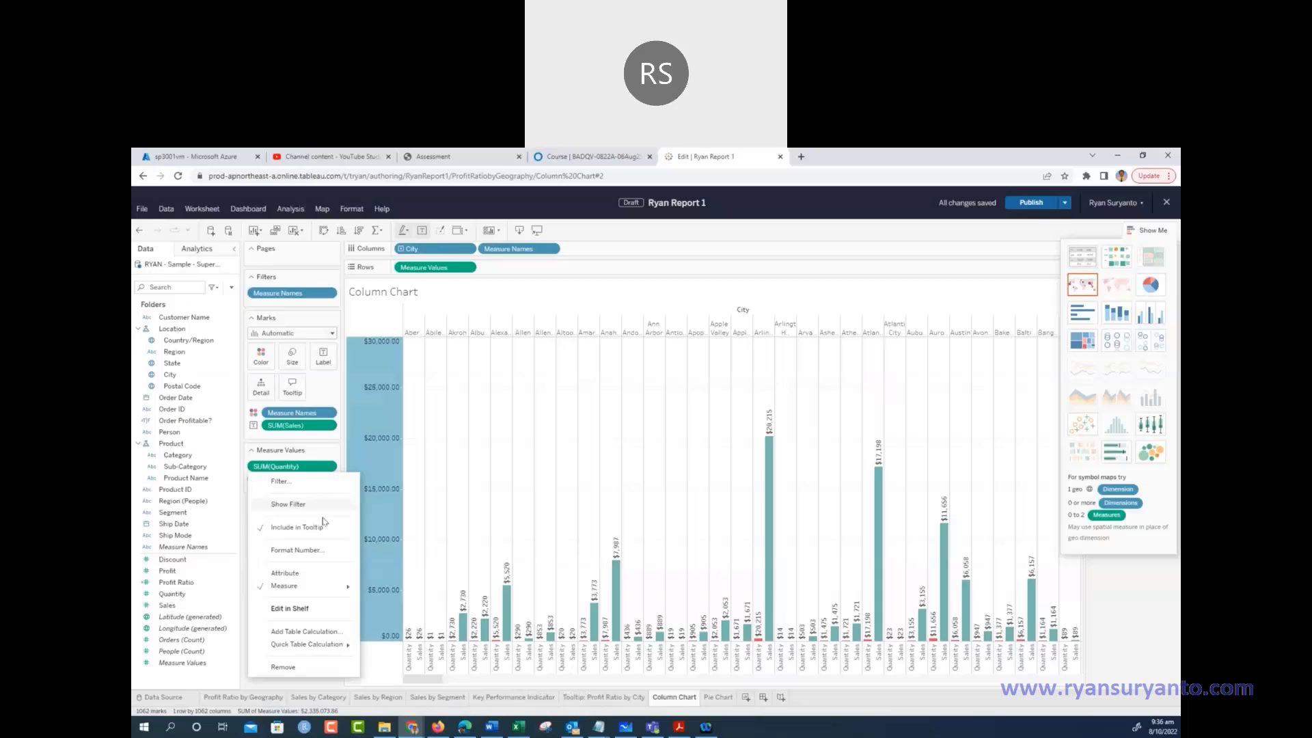
click(311, 550)
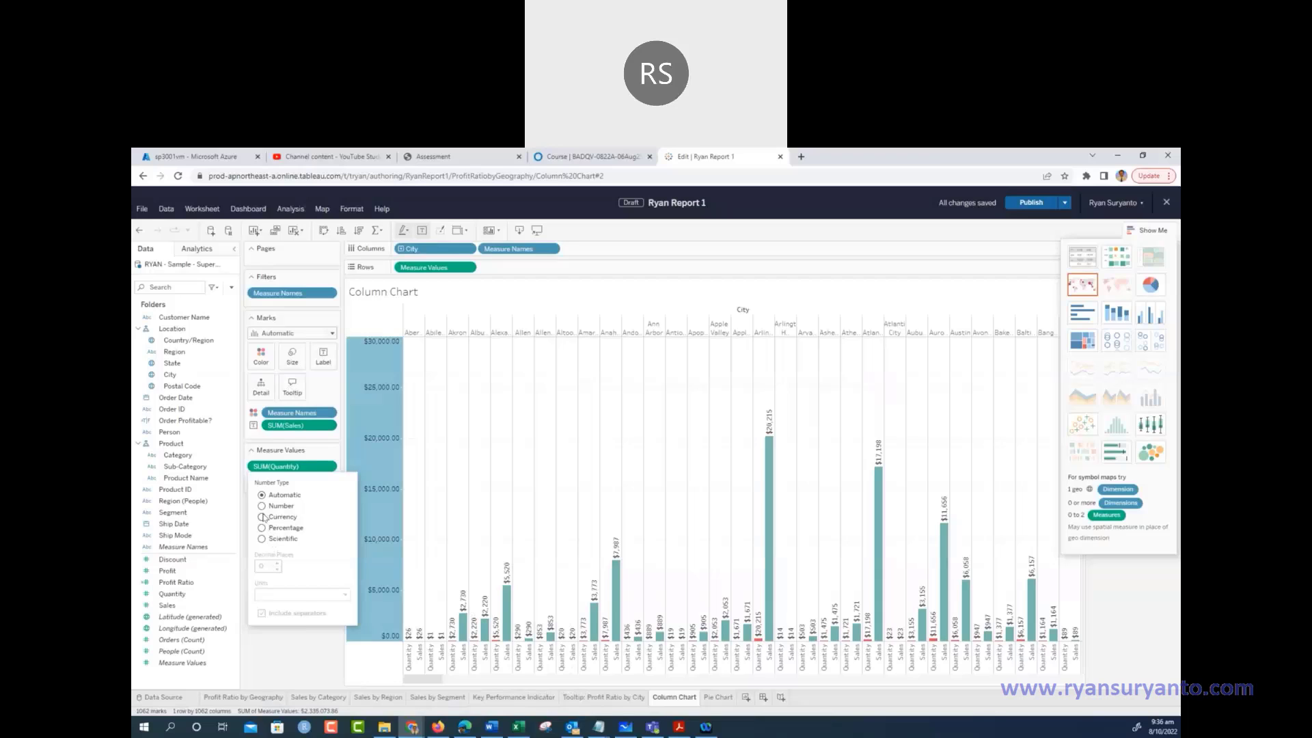
click(262, 507)
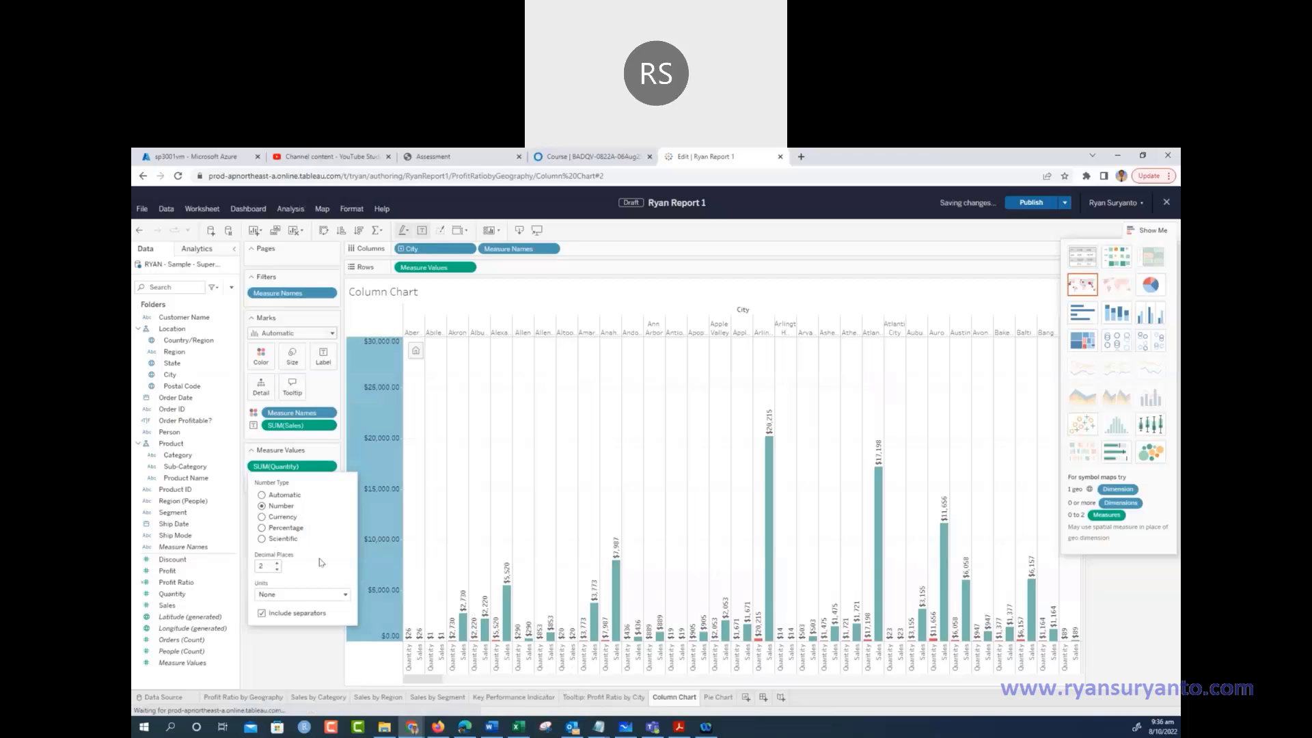
click(277, 569)
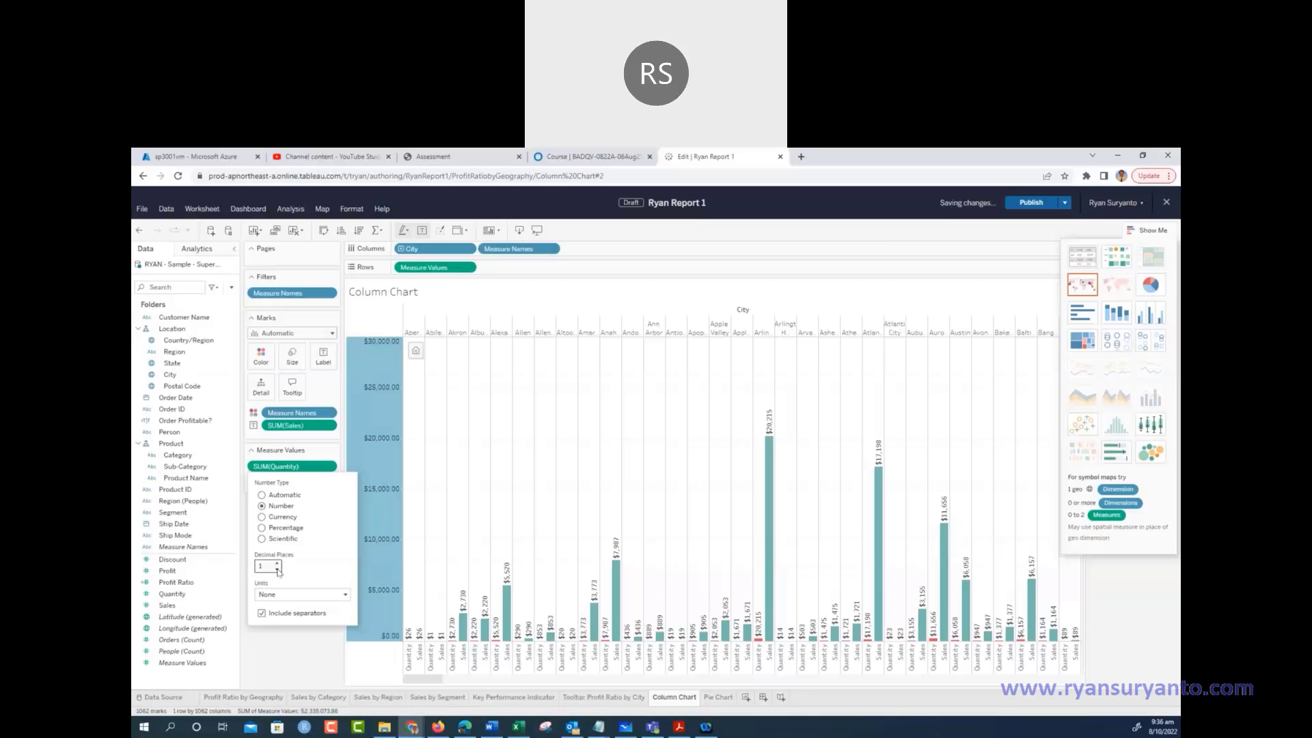
click(278, 569)
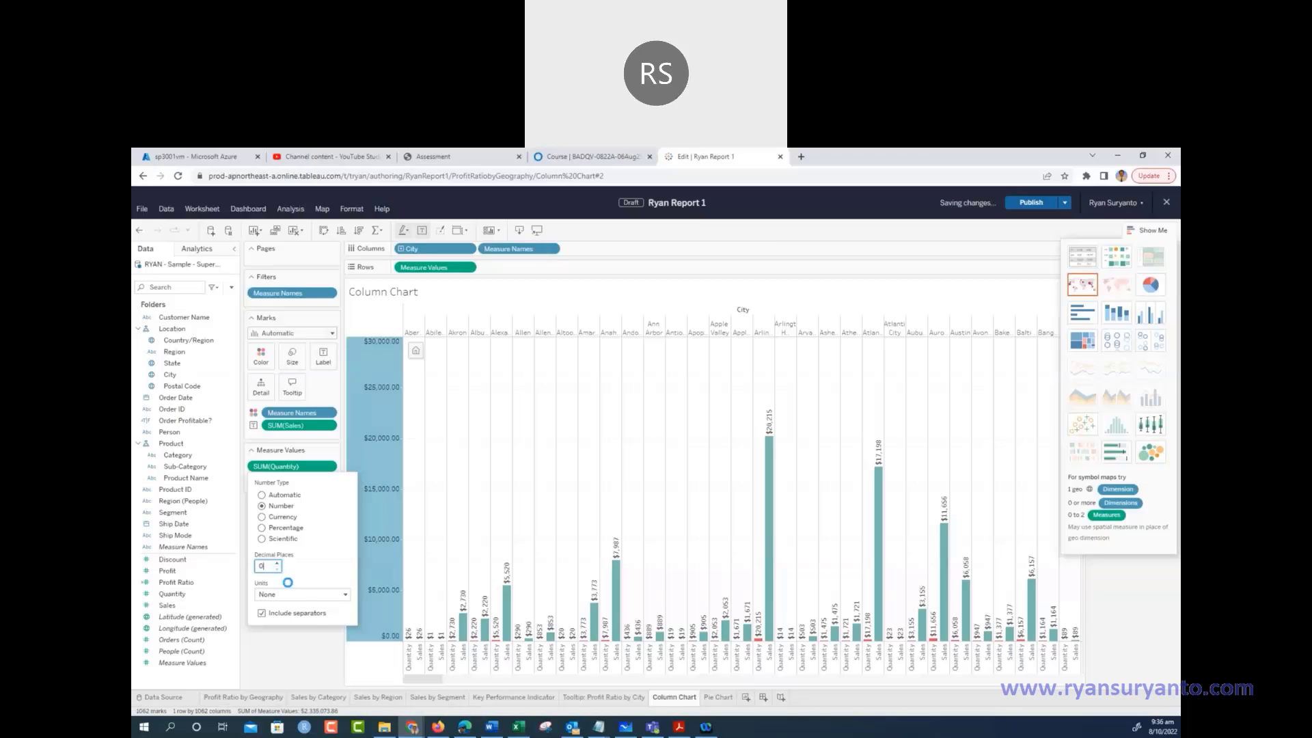
click(311, 649)
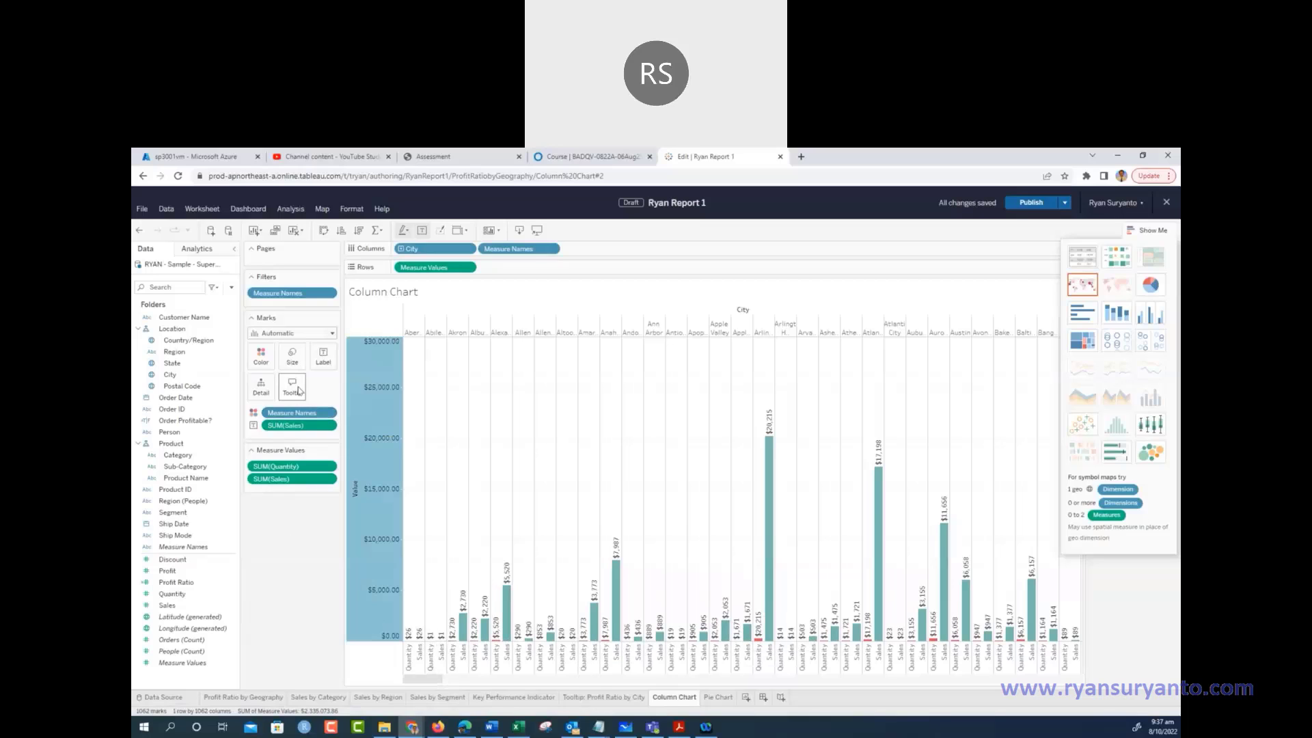
Review the Tooltip: Profit Ratio by City and Profit Ratio by Geography worksheets, and return to the Column Chart worksheet
click(322, 361)
click(579, 695)
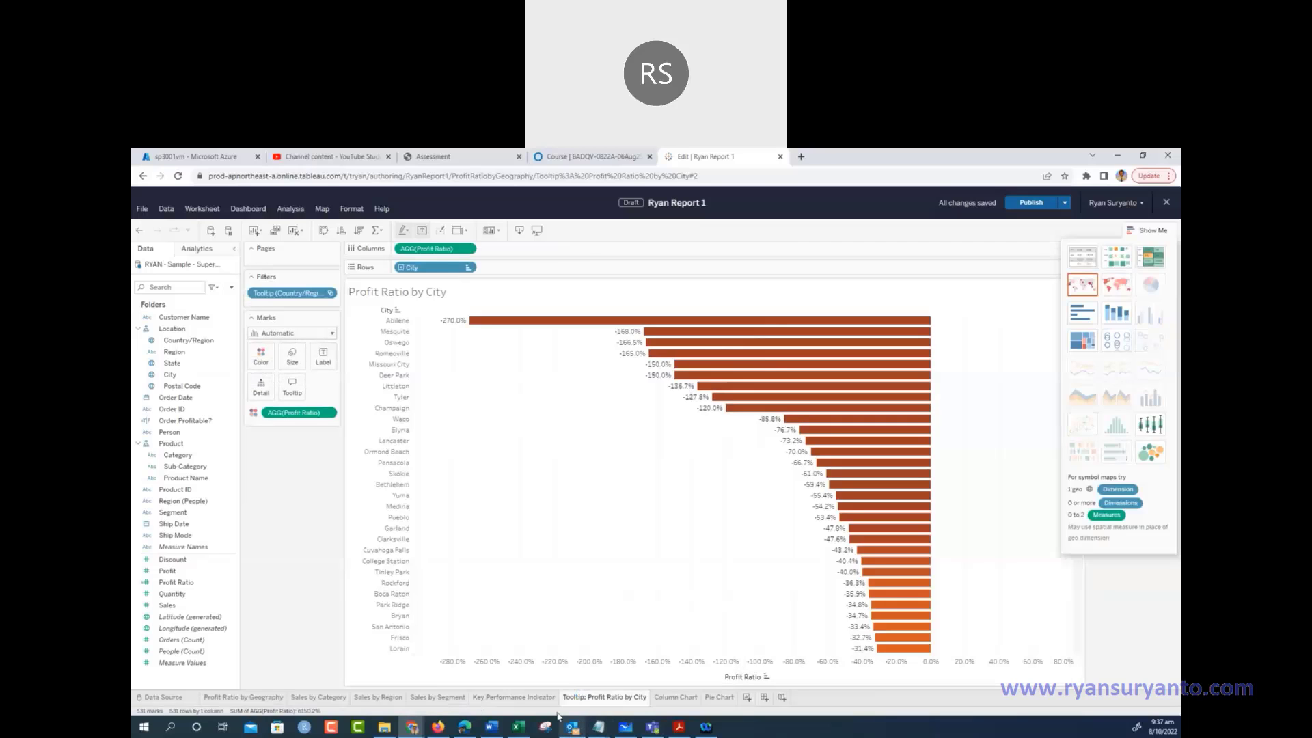
click(259, 696)
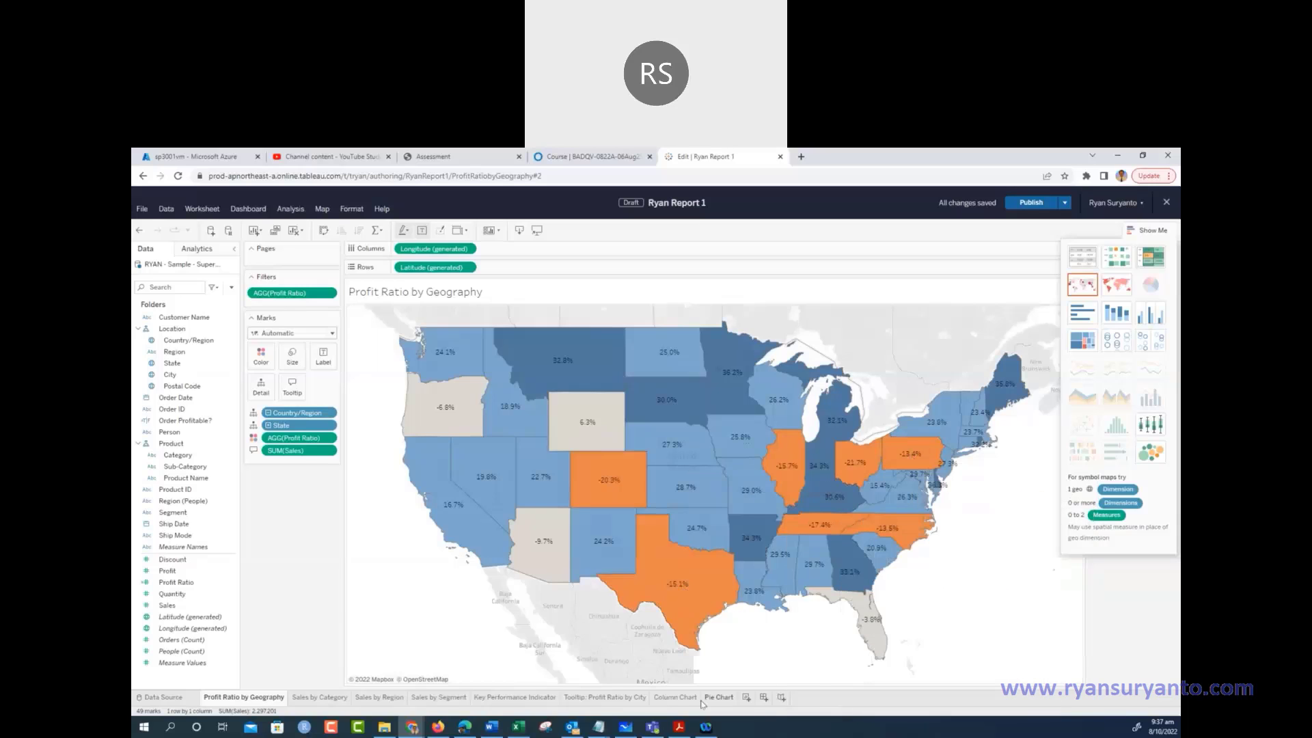
click(676, 697)
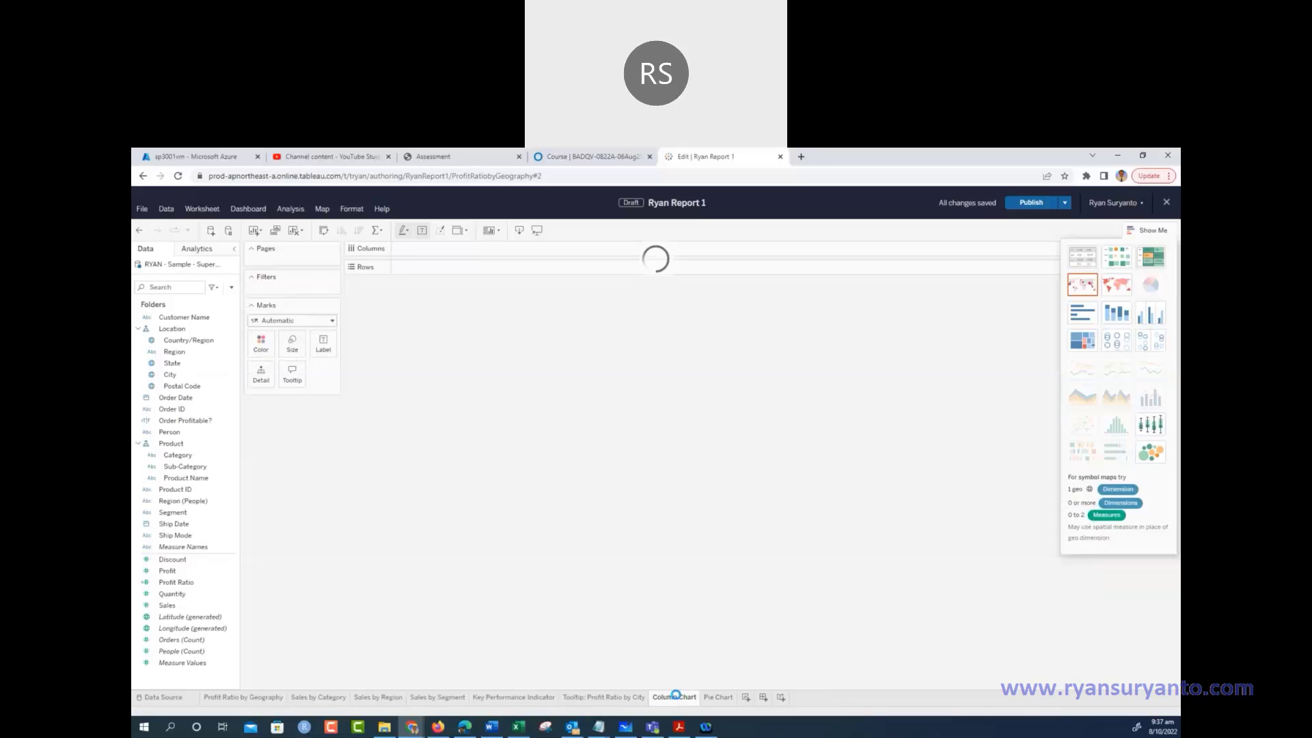